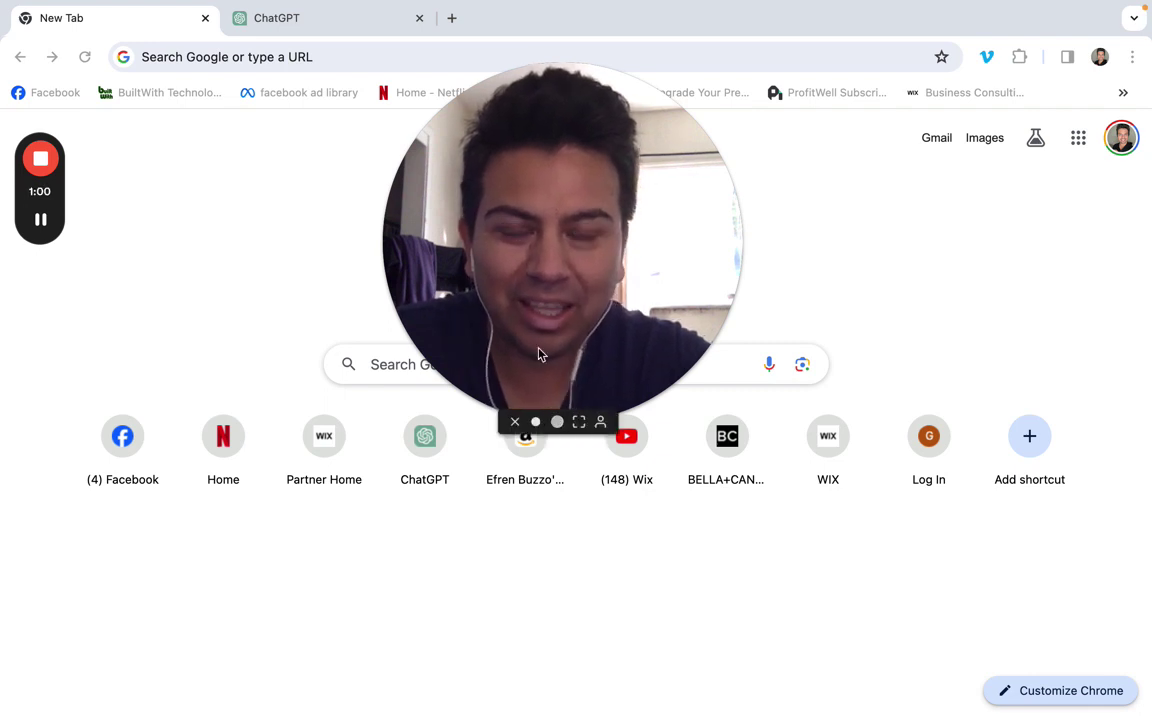
Search Google for "wix logo maker"
mouse_move(541, 424)
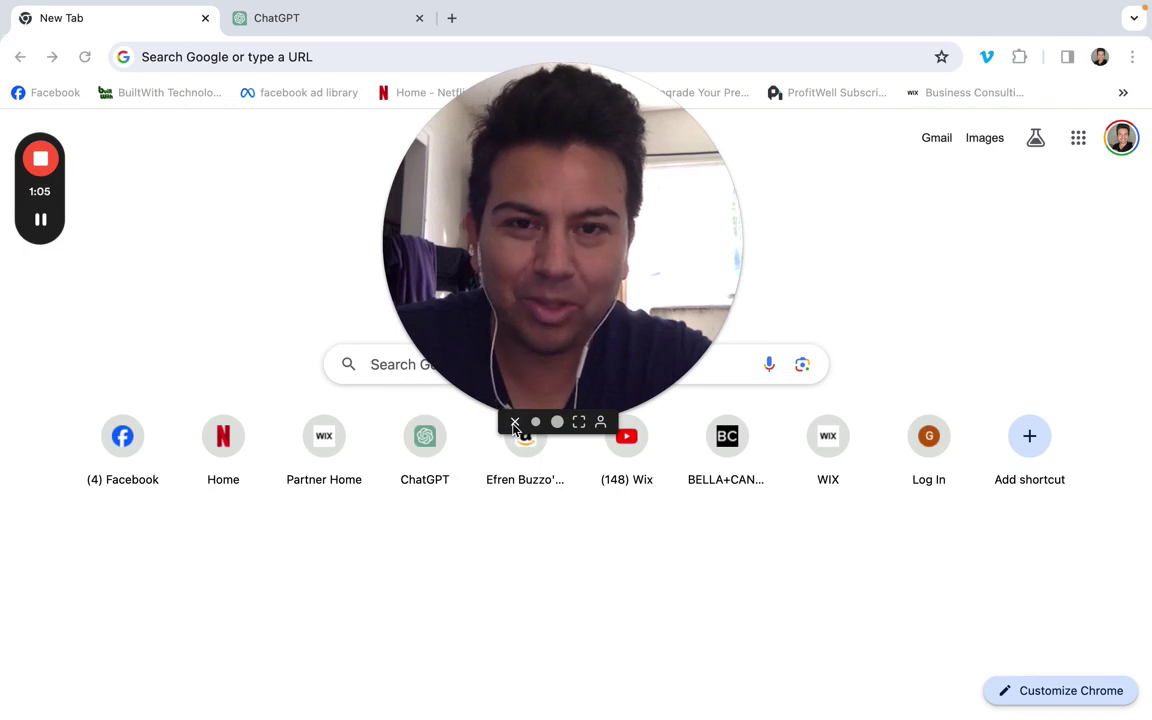
click(514, 424)
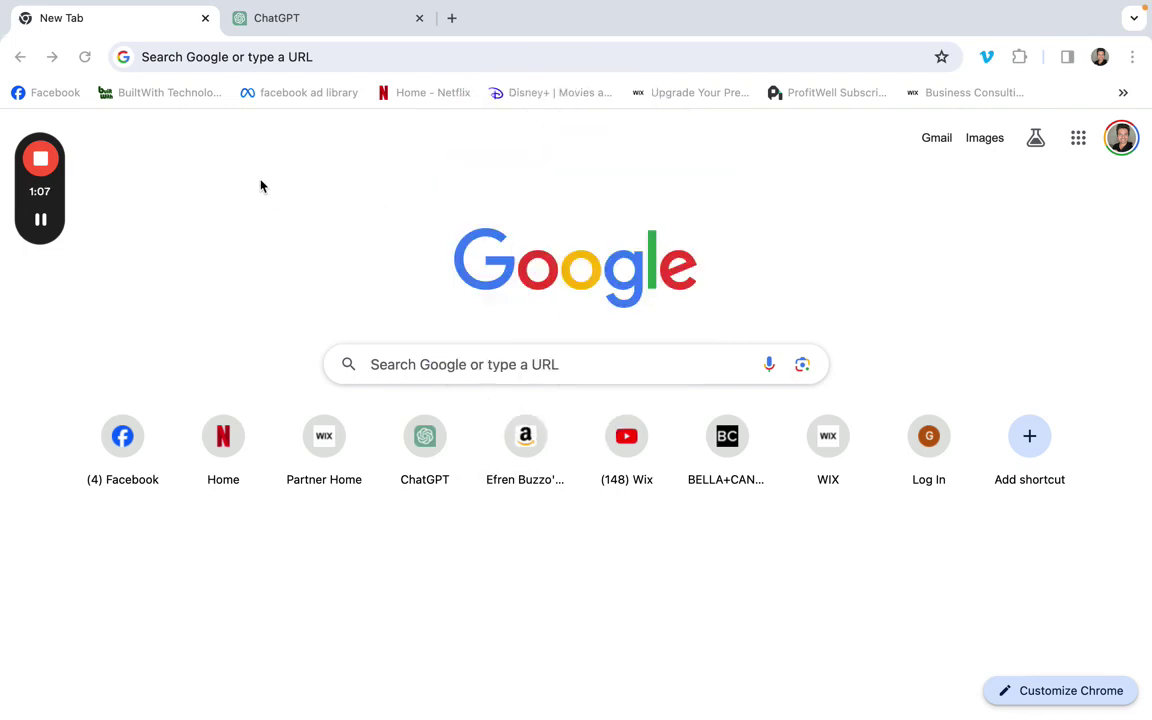
click(261, 58)
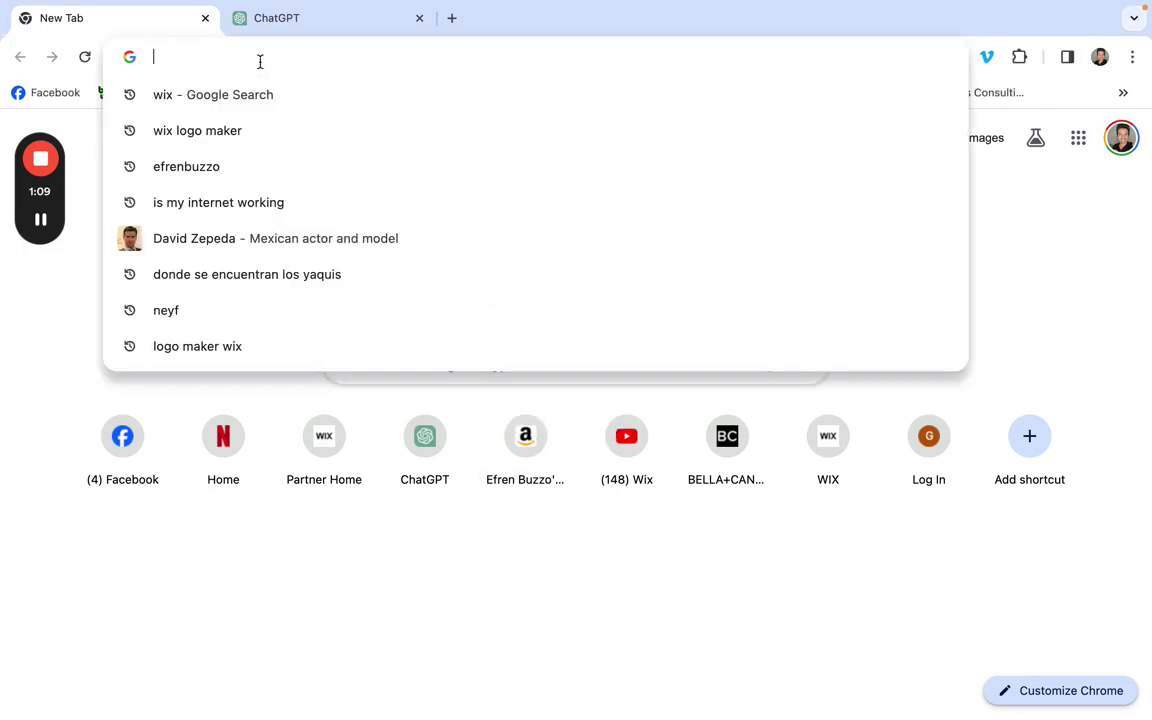
click(243, 132)
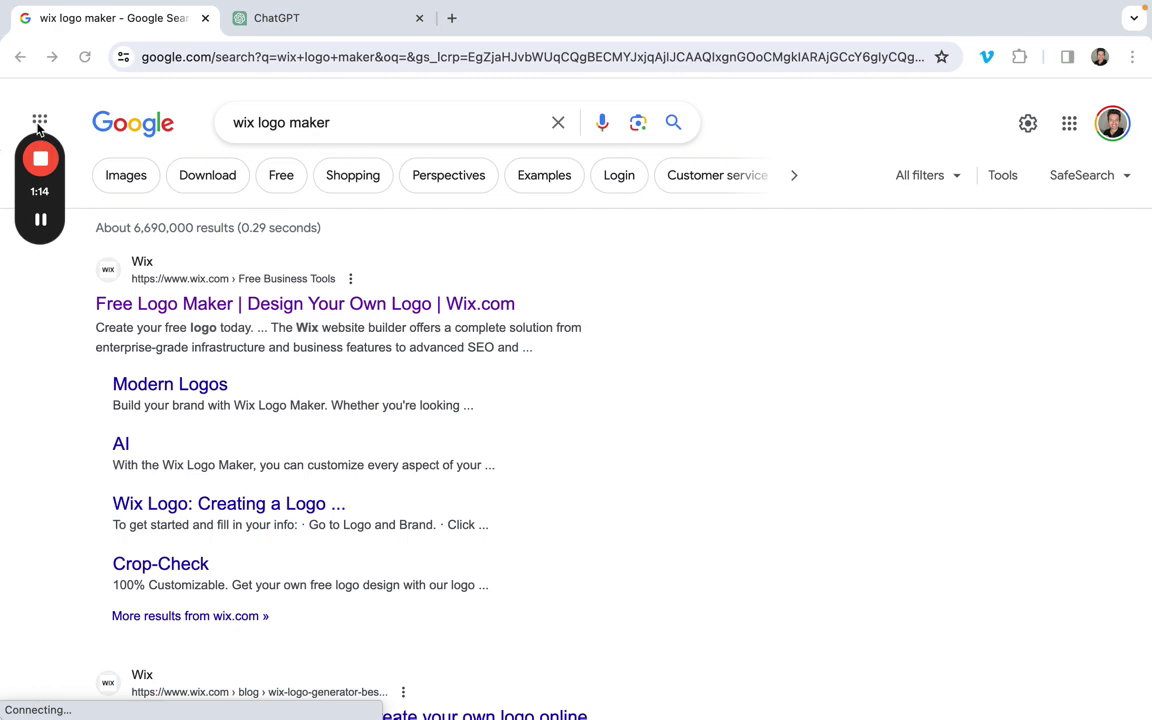
Look through the search results and open Wix's "Free Logo Maker | Design Your Own Logo" page
drag(37, 120, 48, 398)
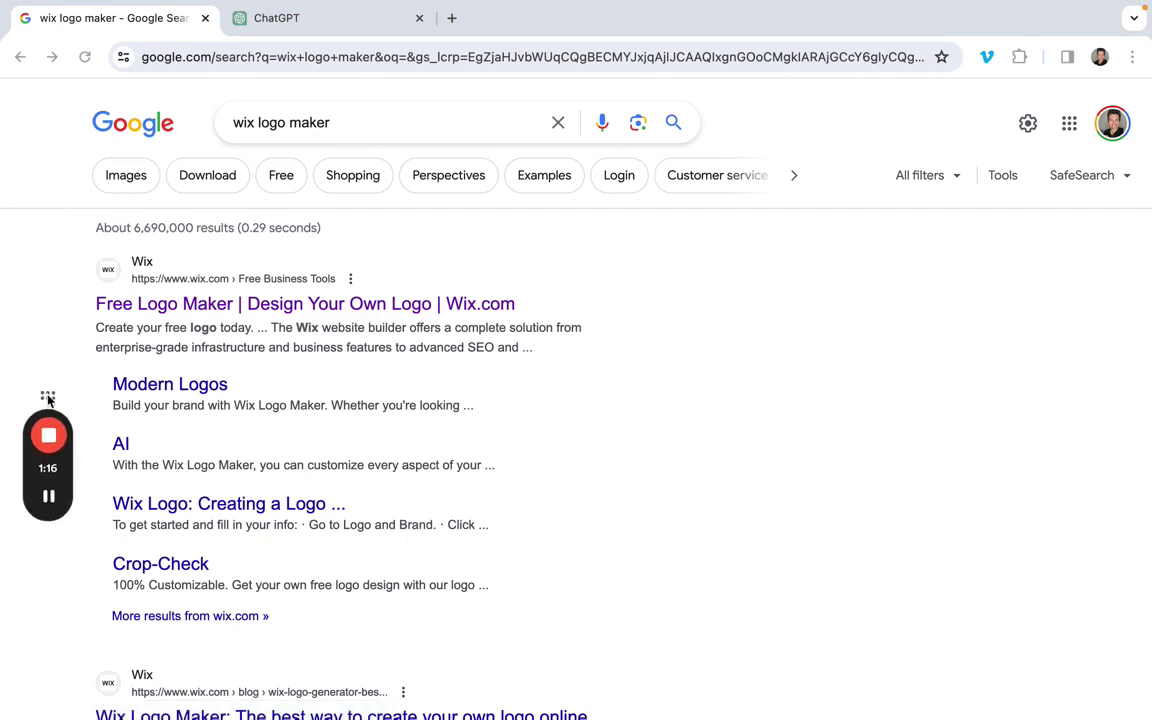
scroll(321, 411, down, 5)
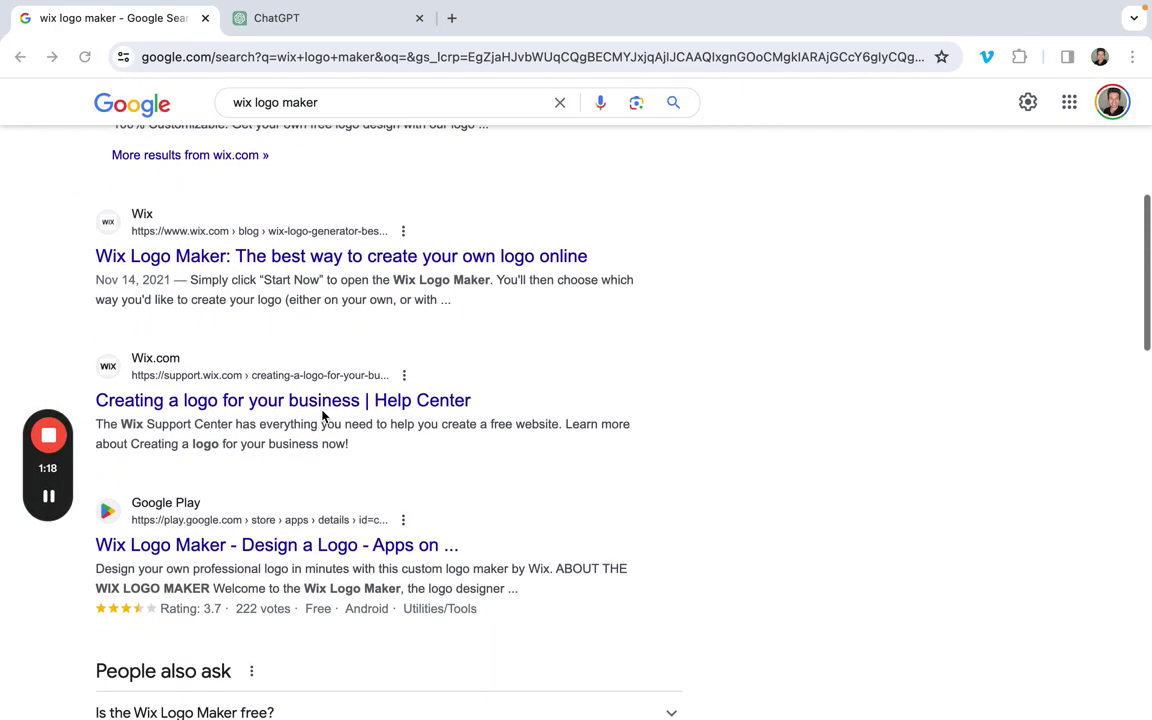
scroll(321, 411, down, 2)
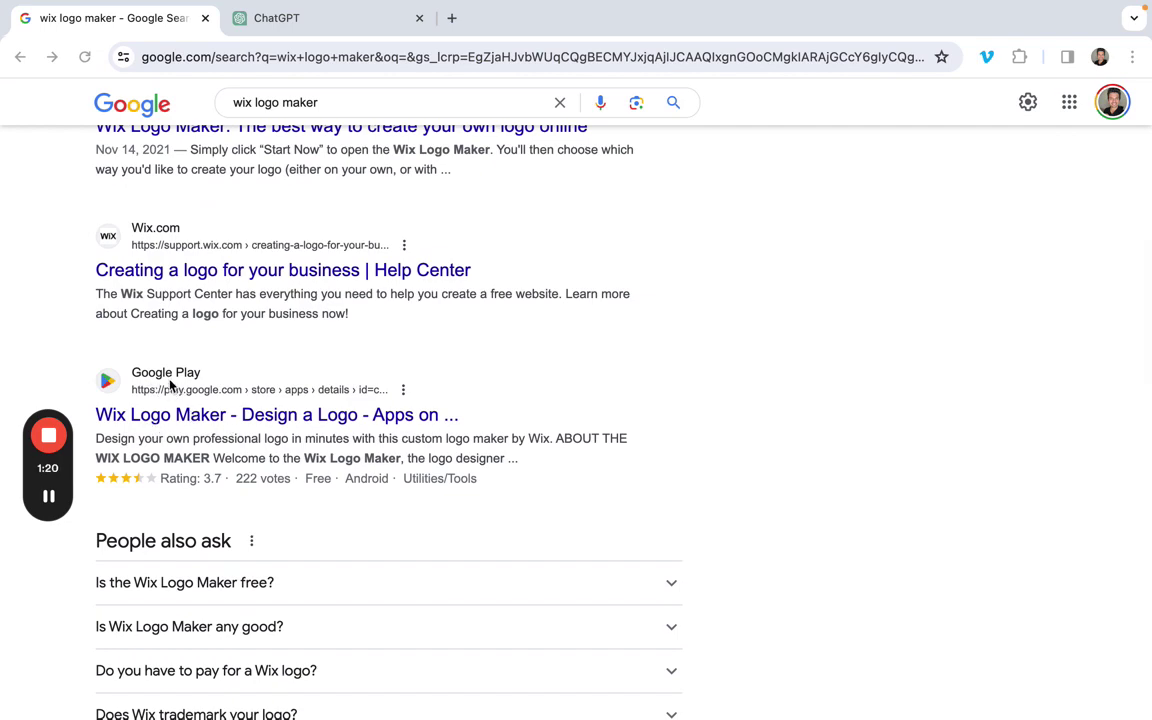
scroll(267, 427, down, 6)
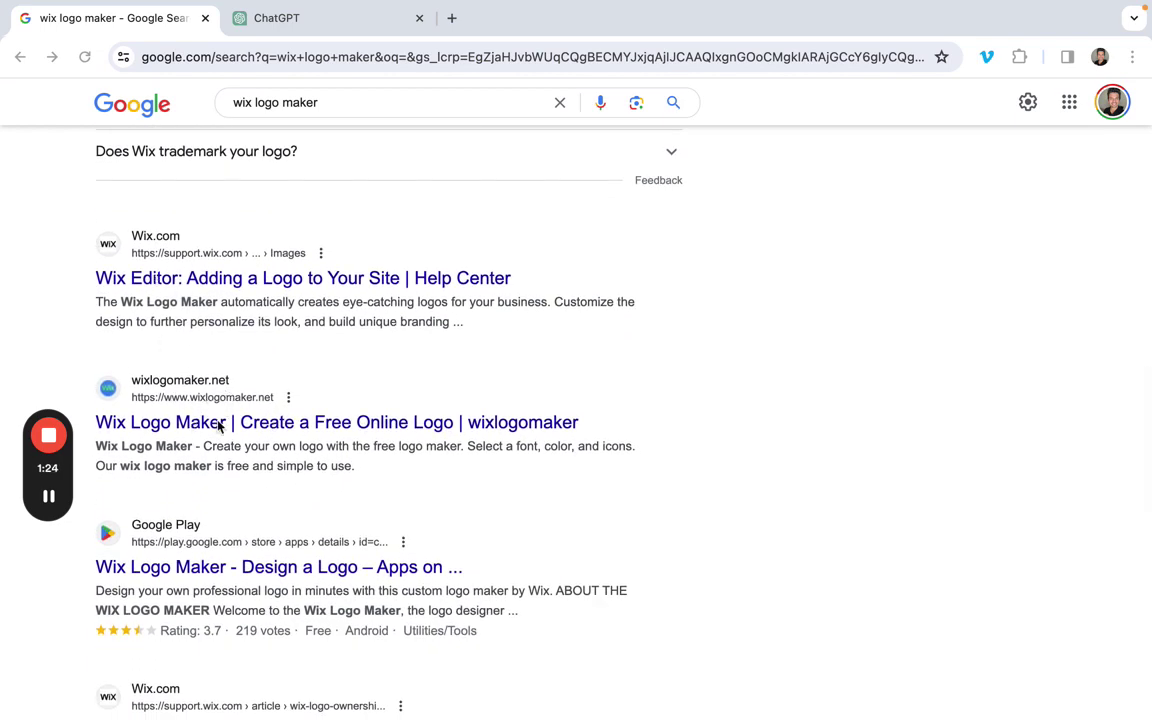
scroll(237, 501, down, 1)
scroll(213, 586, up, 6)
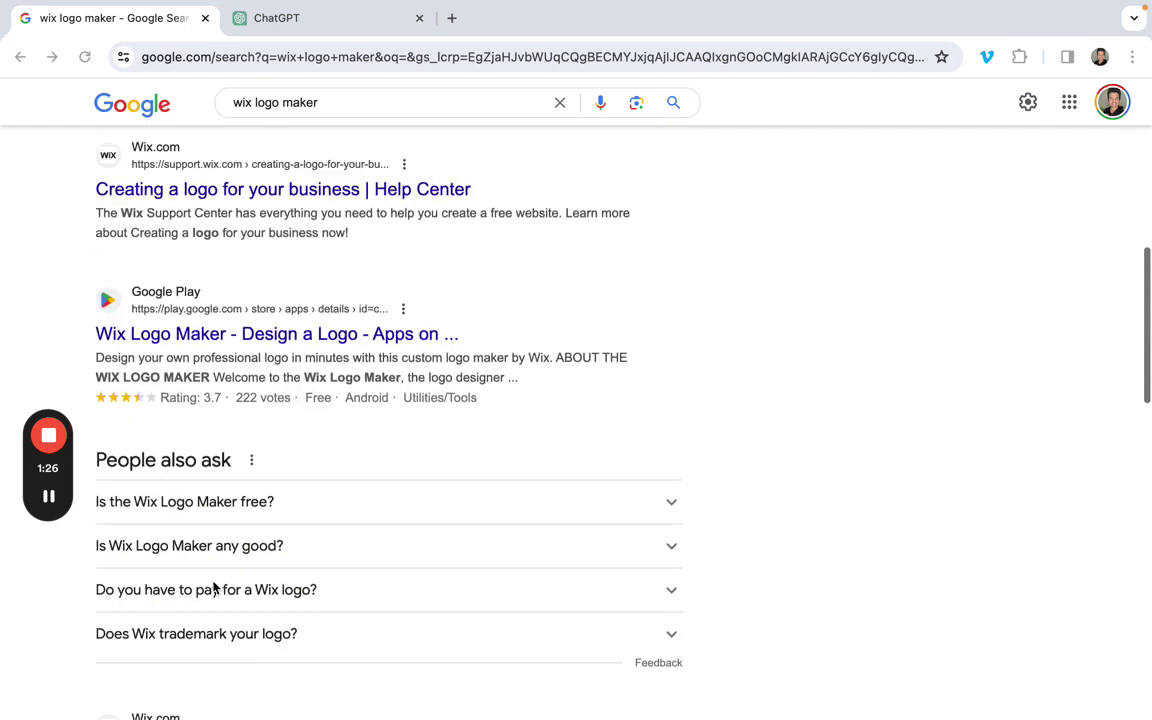
scroll(213, 586, up, 6)
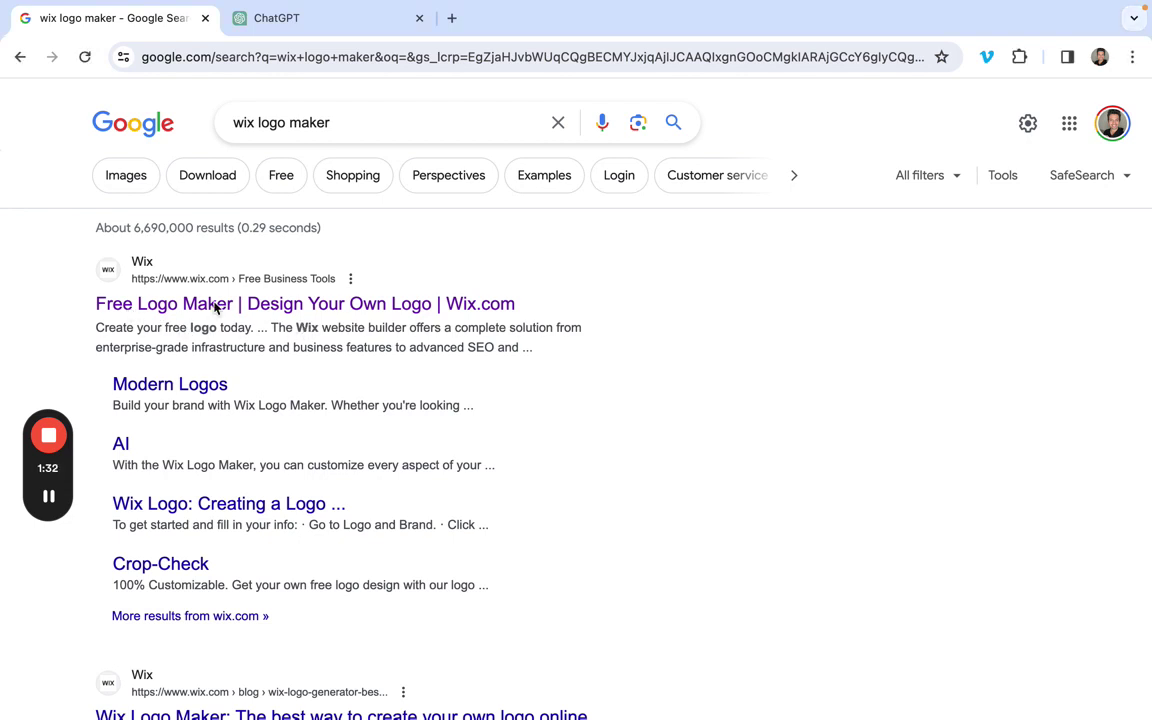
click(232, 306)
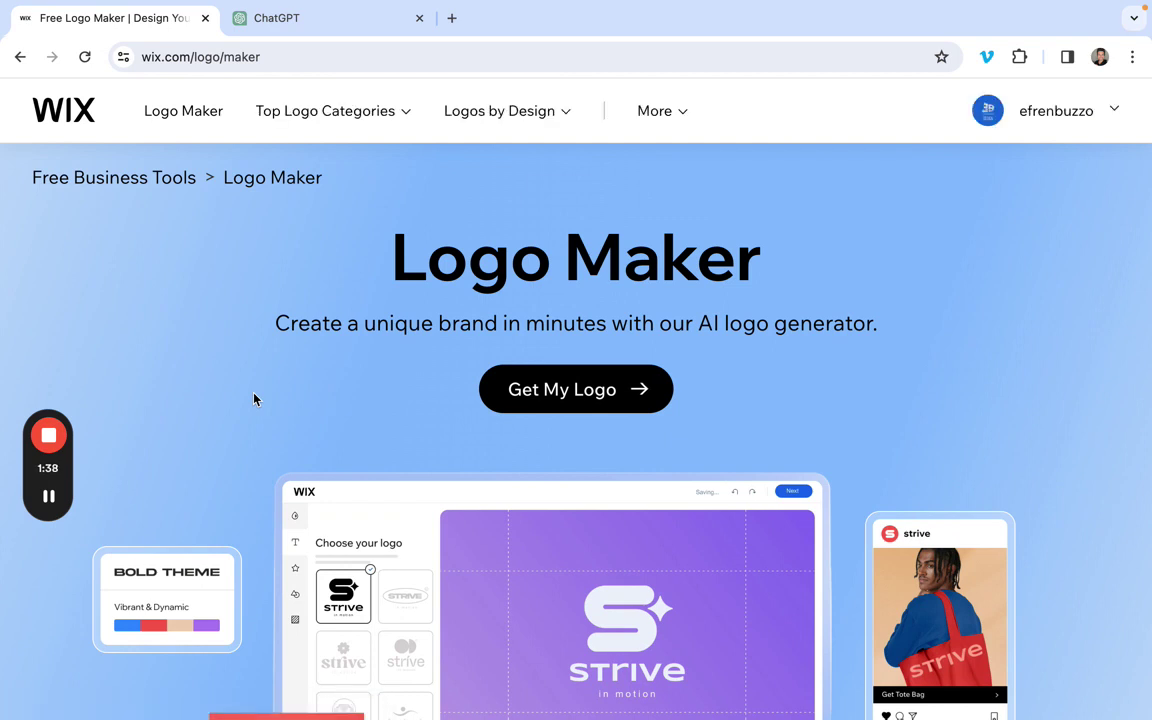
Examine the introductory section of the Logo Maker page and its sample brand preview
scroll(254, 422, down, 1)
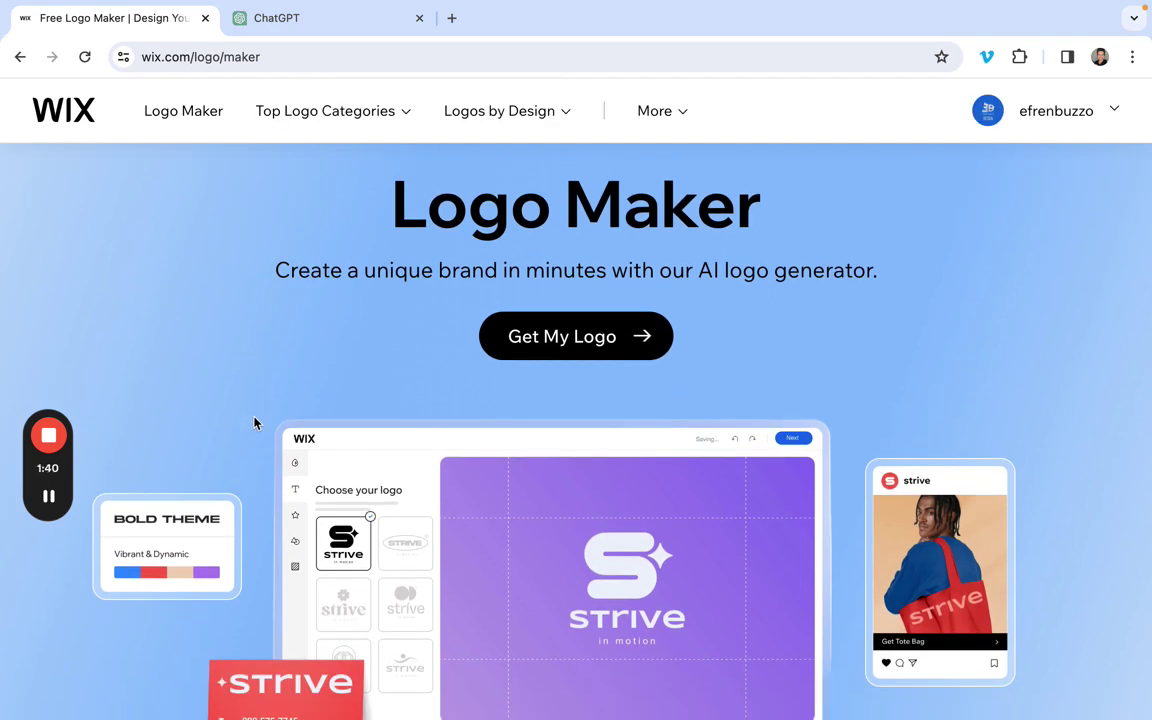
scroll(254, 422, down, 1)
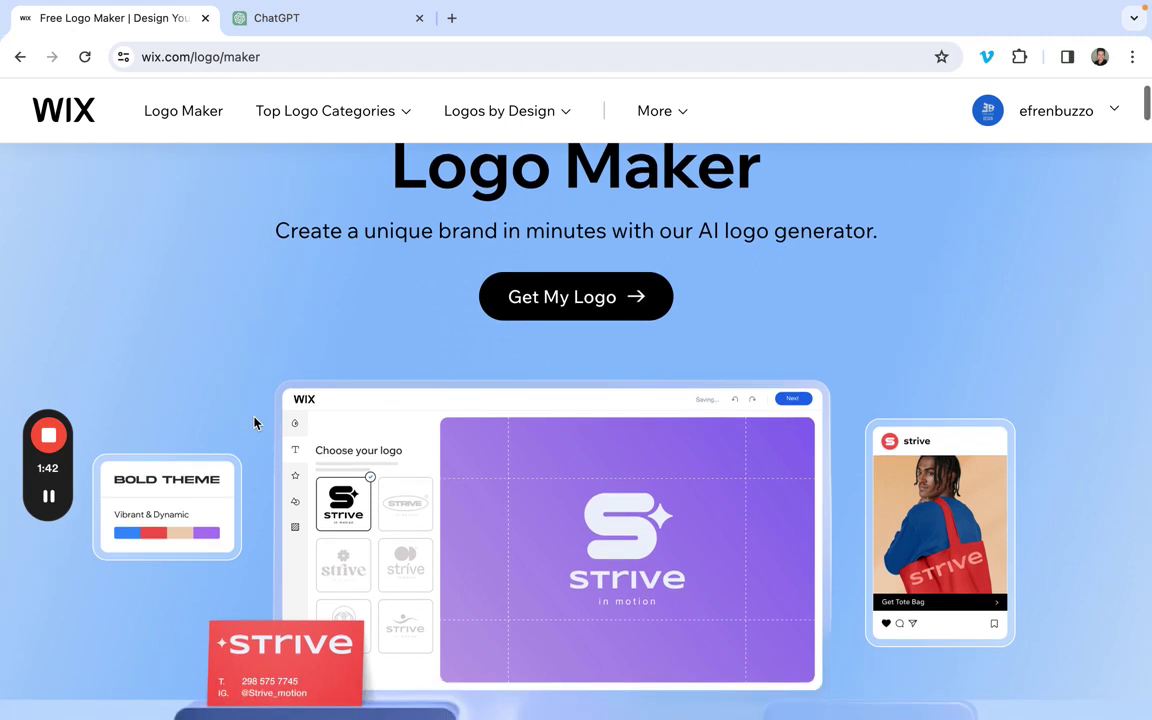
scroll(254, 422, down, 2)
scroll(254, 422, down, 1)
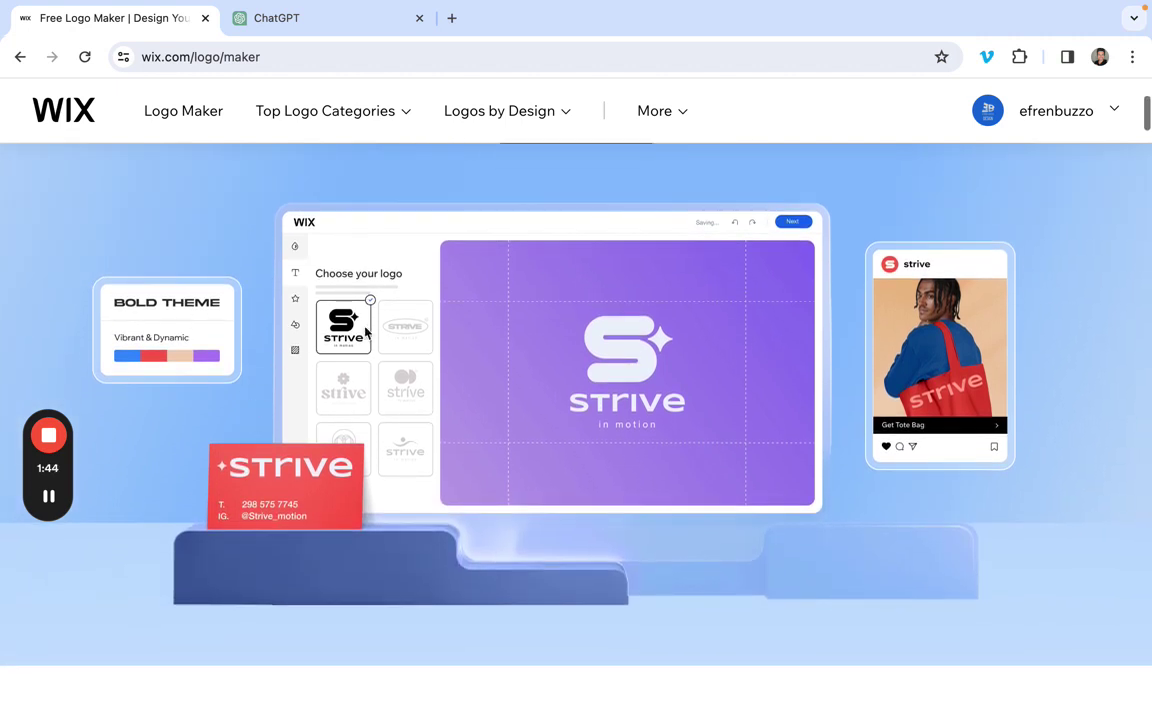
scroll(470, 418, down, 1)
scroll(483, 411, up, 3)
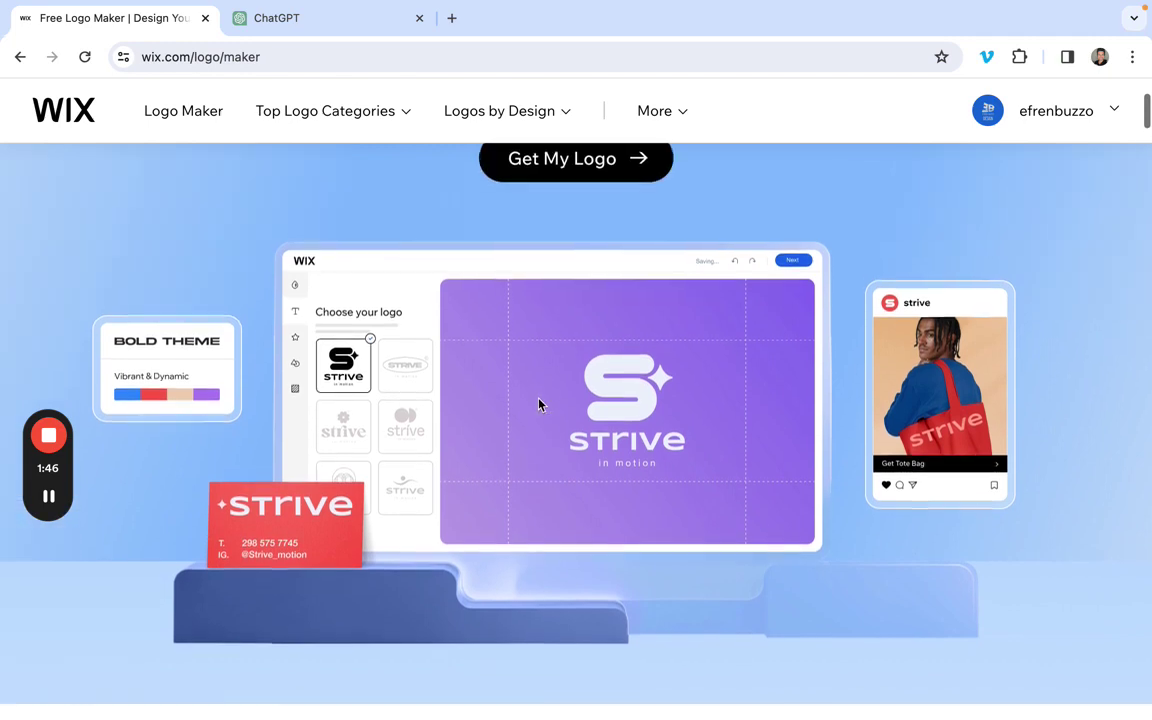
scroll(538, 392, up, 1)
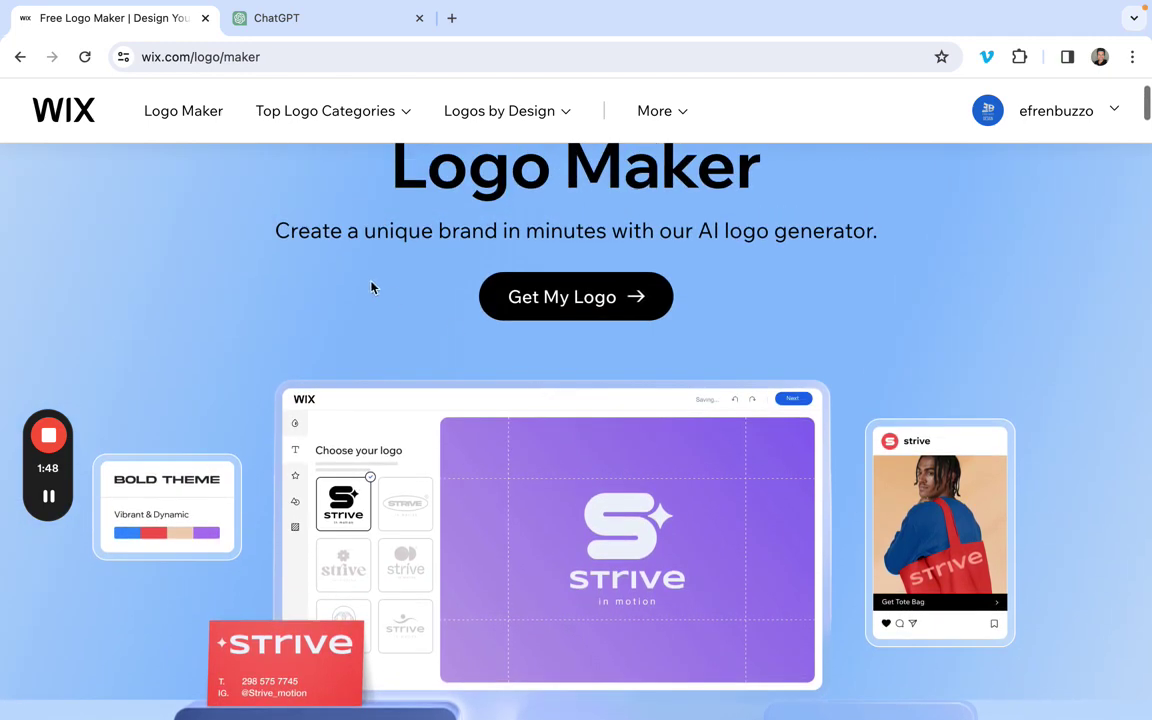
scroll(371, 287, up, 1)
scroll(371, 287, up, 1)
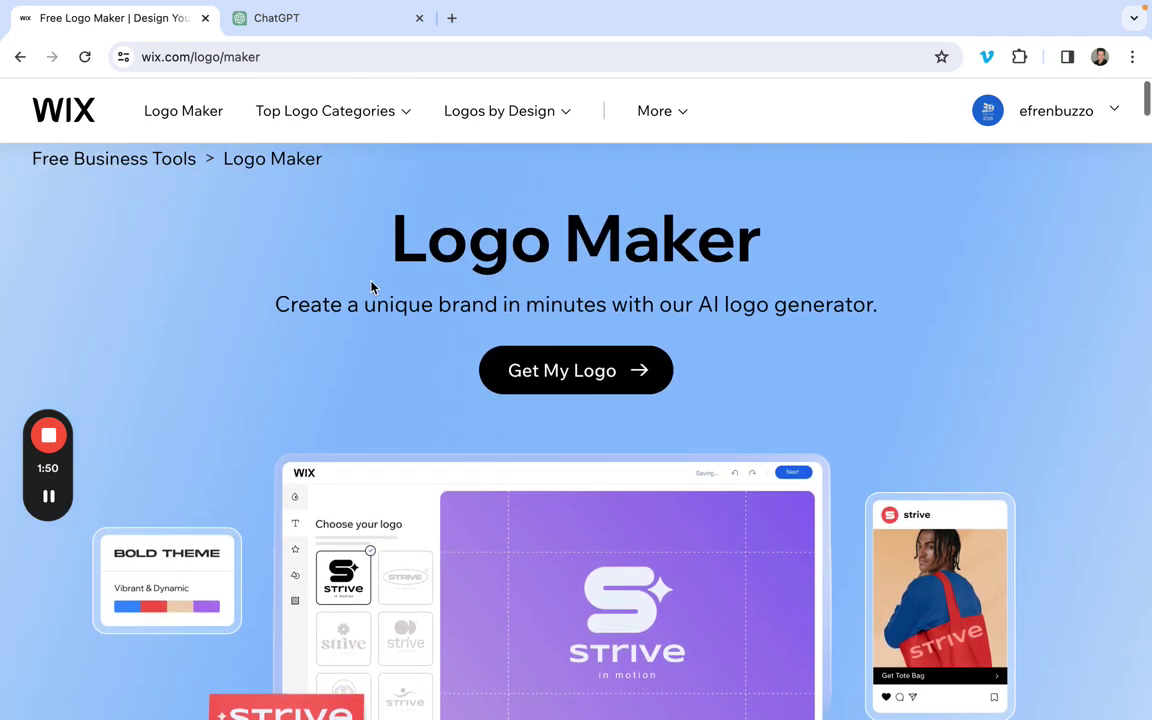
scroll(416, 366, down, 3)
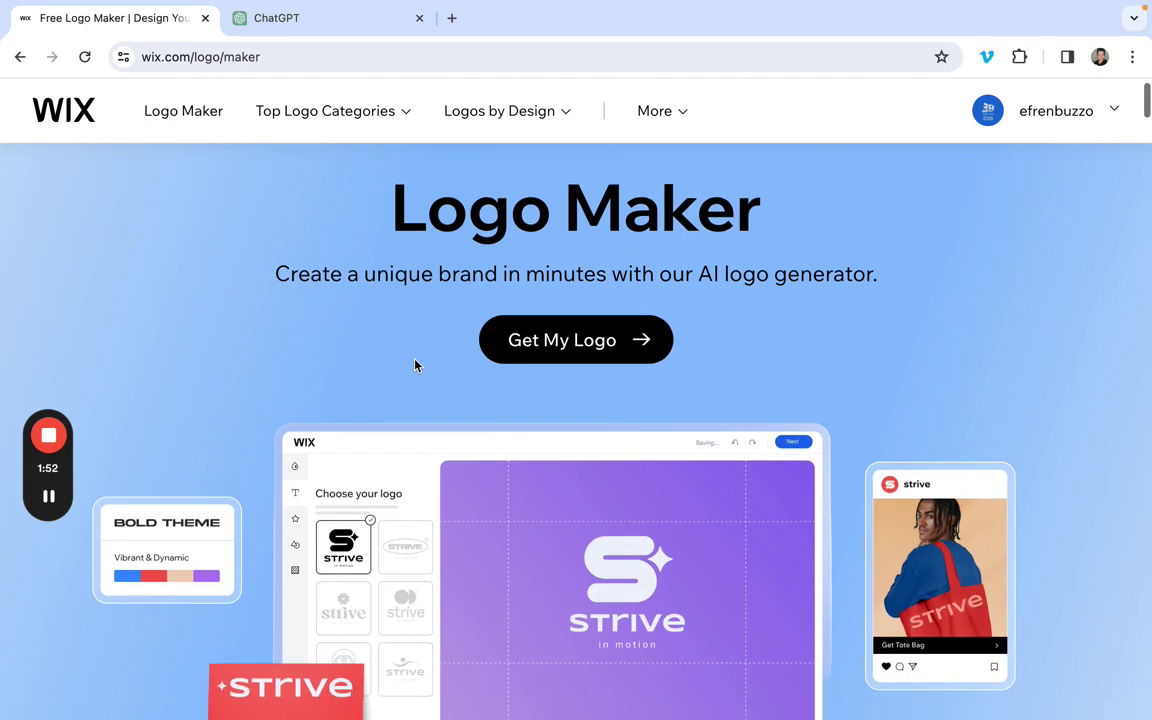
Look through the gallery of real users' logos by industry, from Bakery Logo to YouTube Logo, for branding inspiration
scroll(438, 487, down, 5)
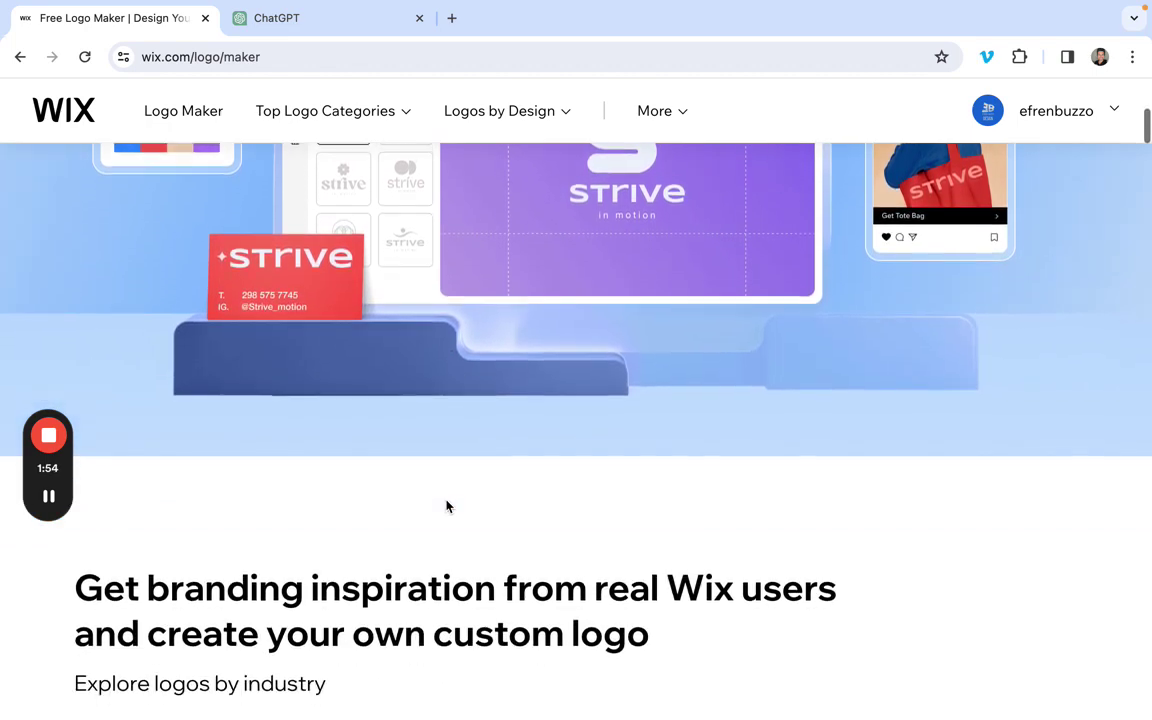
scroll(445, 500, down, 3)
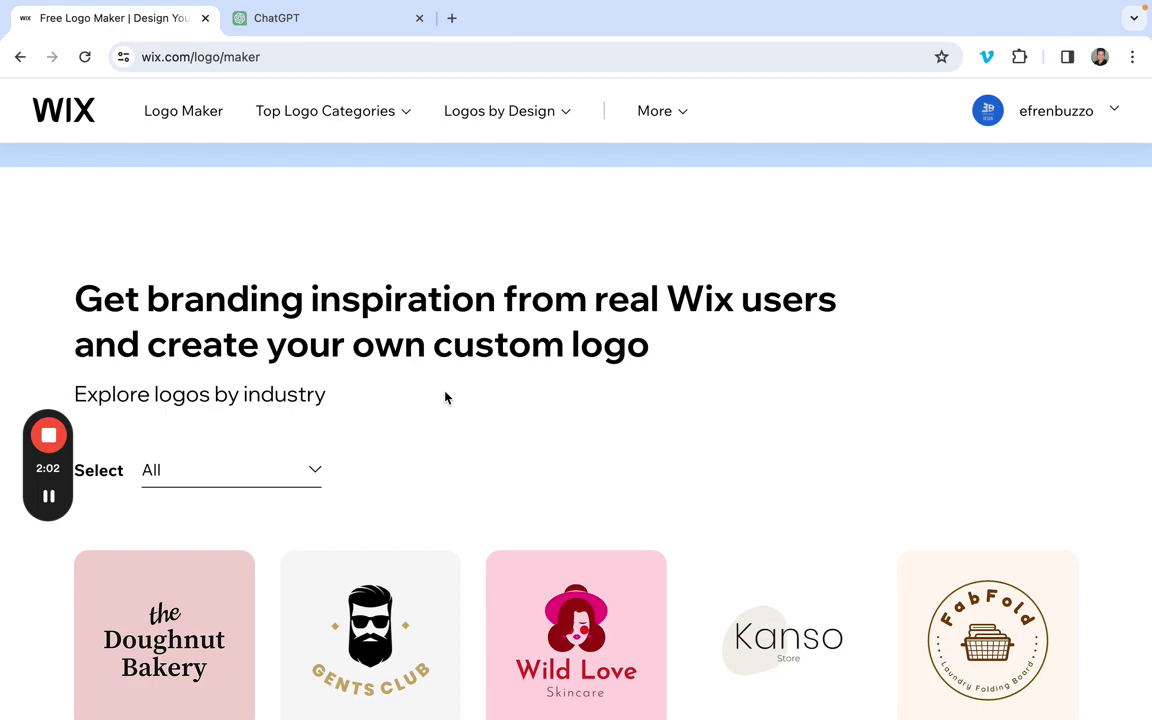
scroll(446, 398, down, 3)
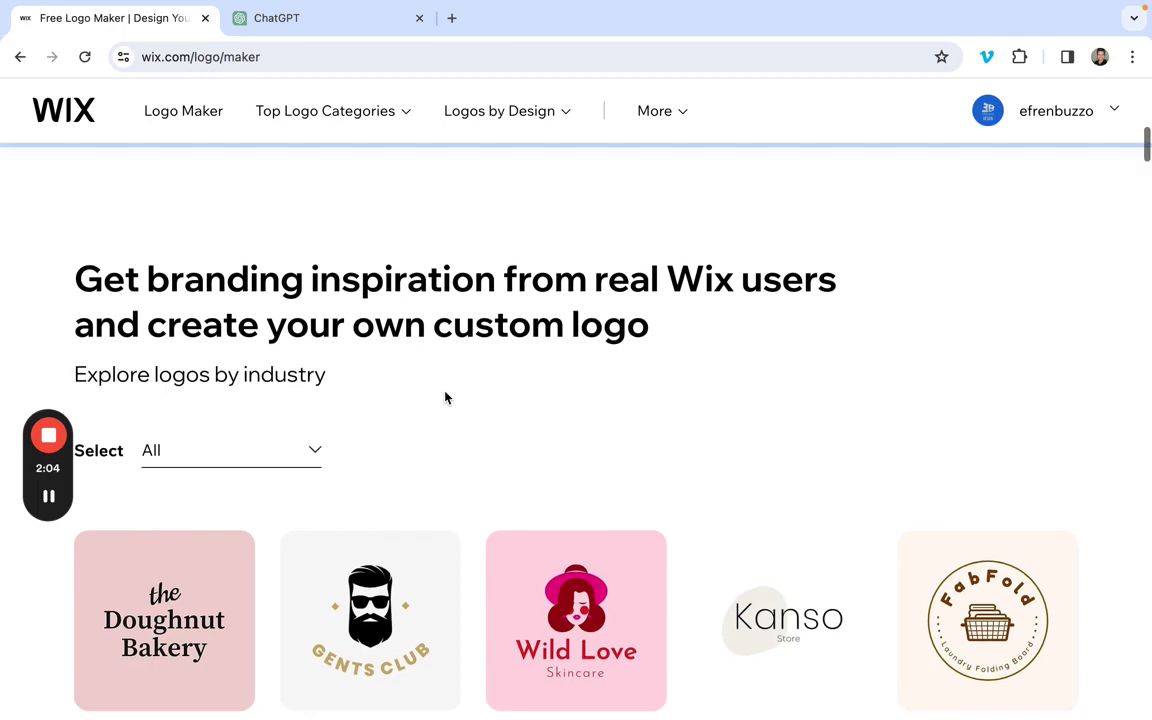
scroll(446, 398, down, 3)
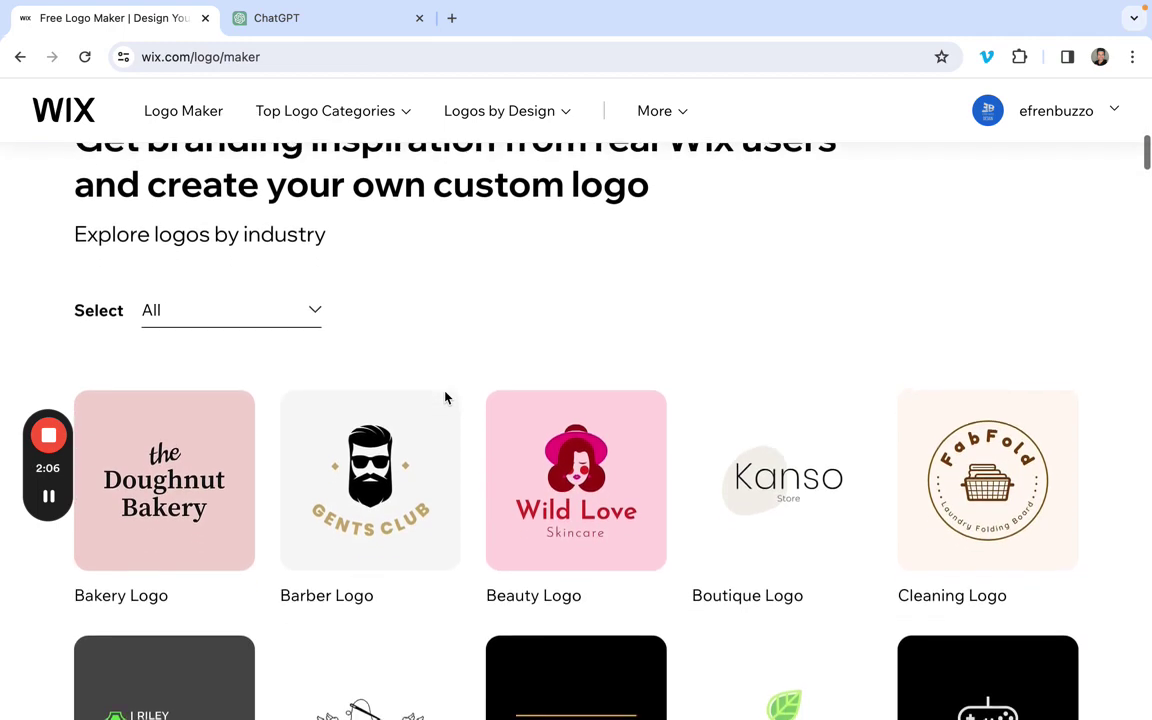
mouse_move(52, 512)
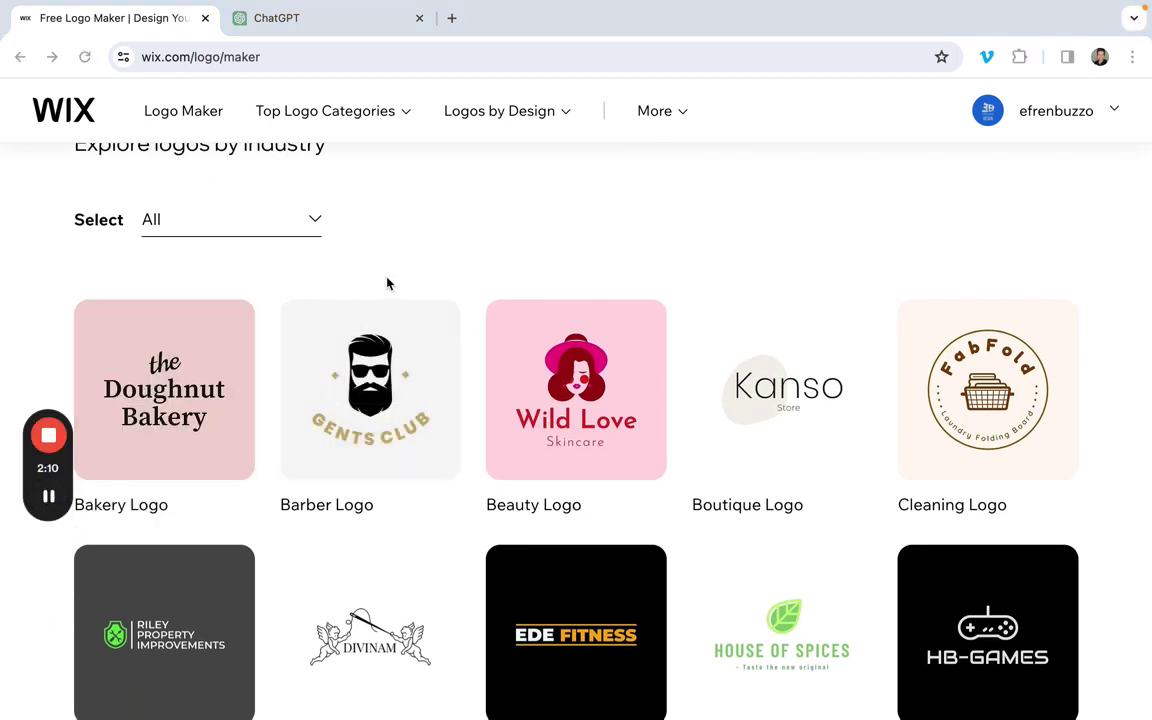
scroll(388, 284, down, 1)
scroll(388, 284, down, 2)
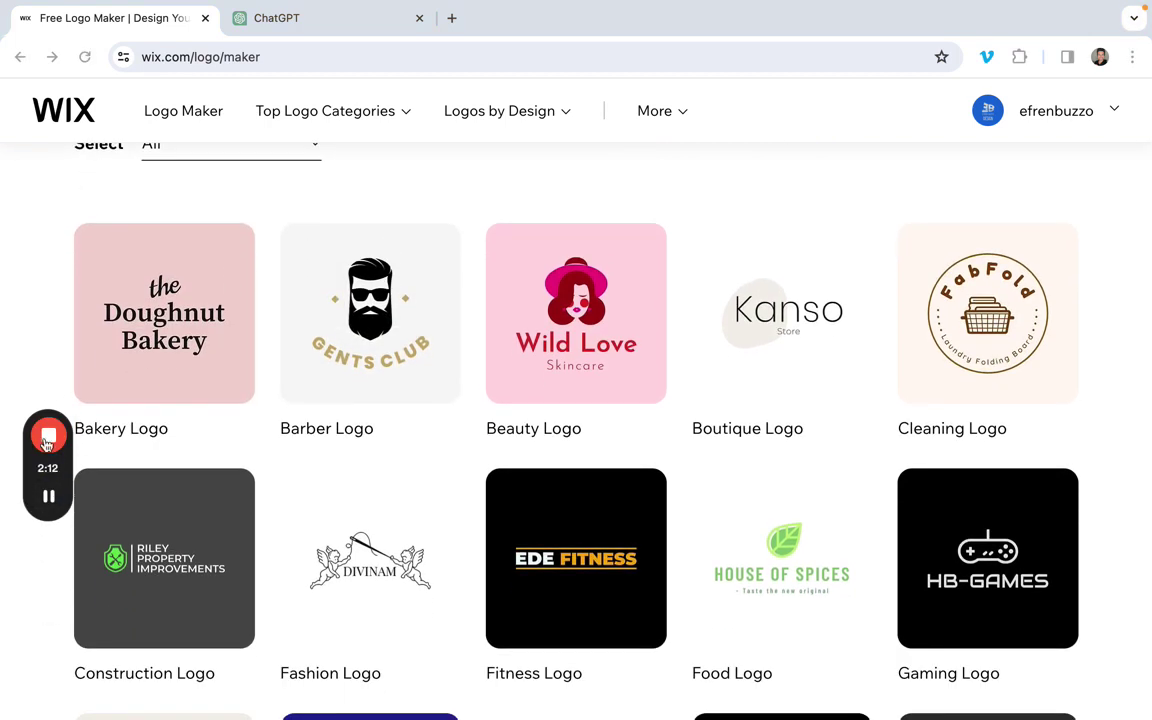
drag(47, 397, 25, 393)
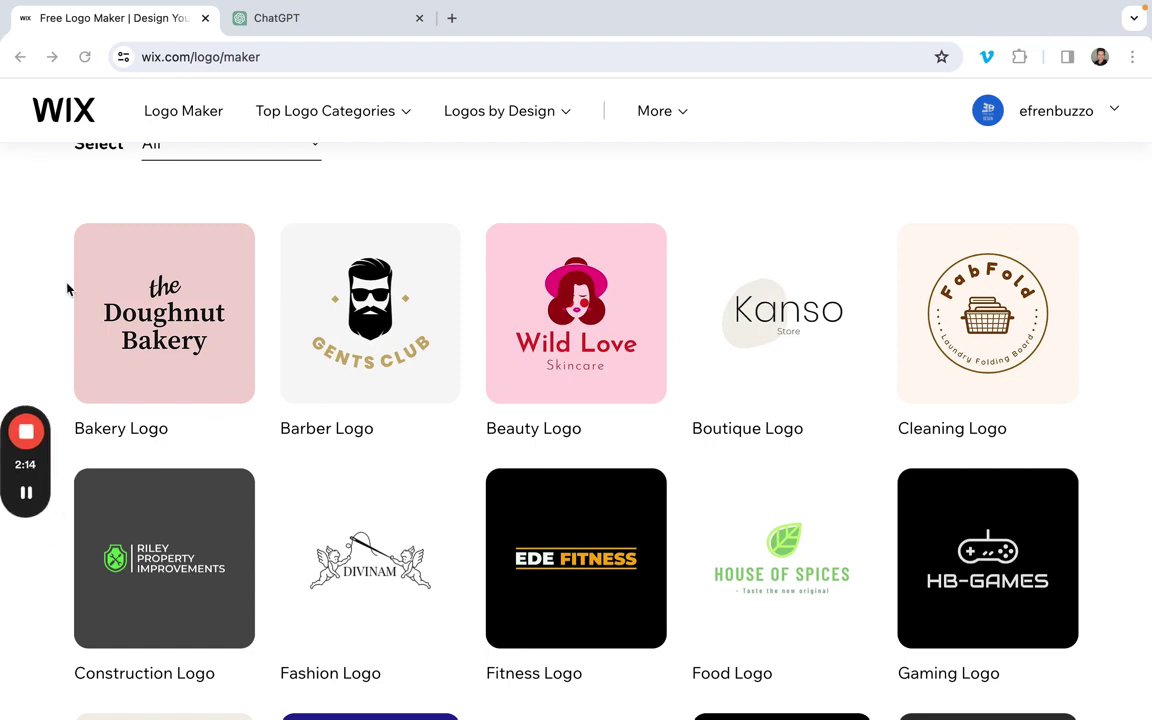
scroll(119, 366, down, 1)
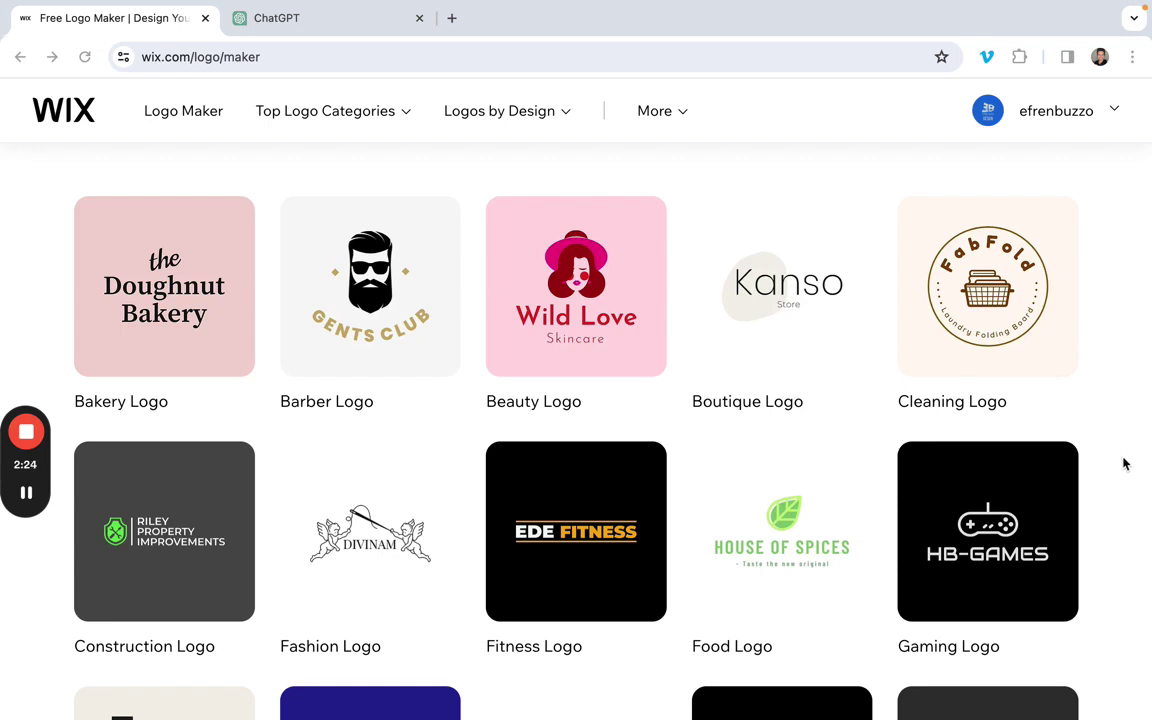
scroll(470, 400, down, 1)
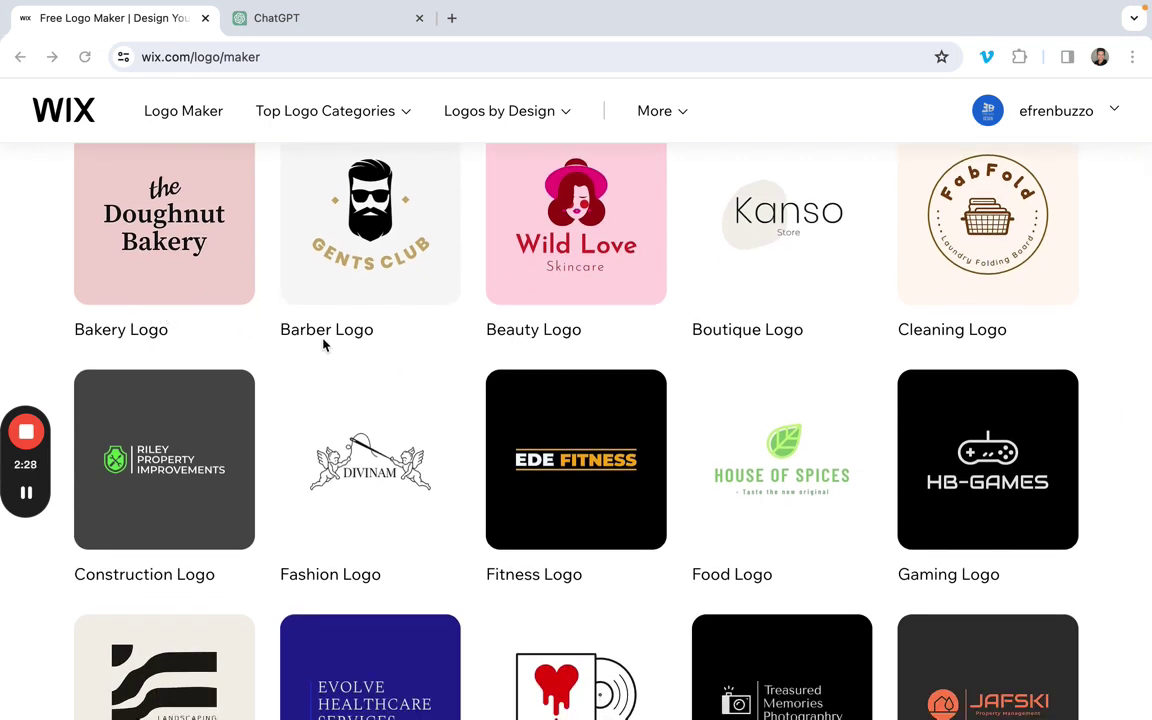
scroll(783, 348, down, 1)
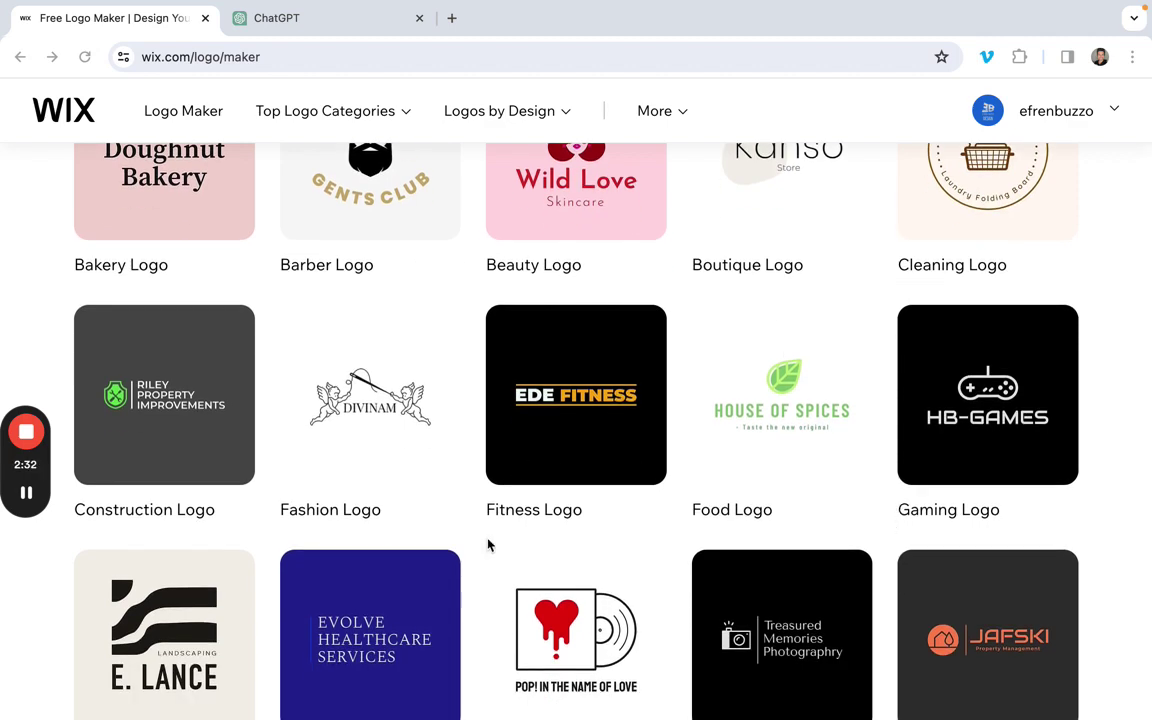
scroll(496, 488, down, 2)
scroll(496, 488, down, 5)
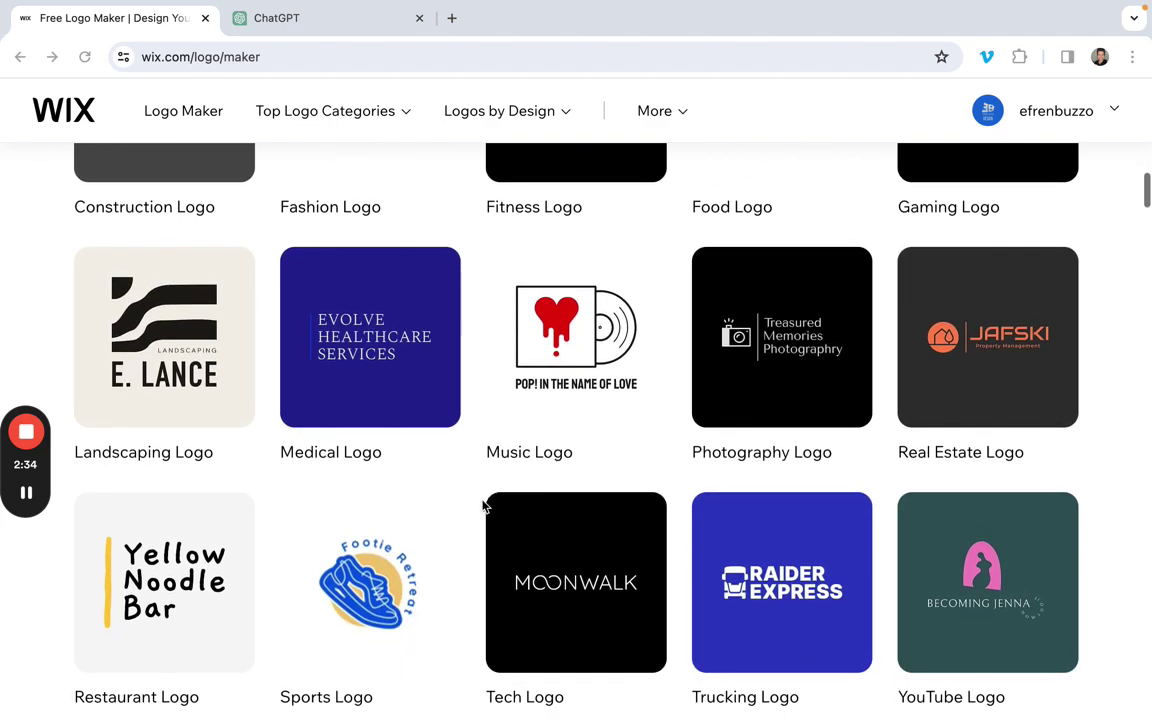
scroll(483, 507, down, 1)
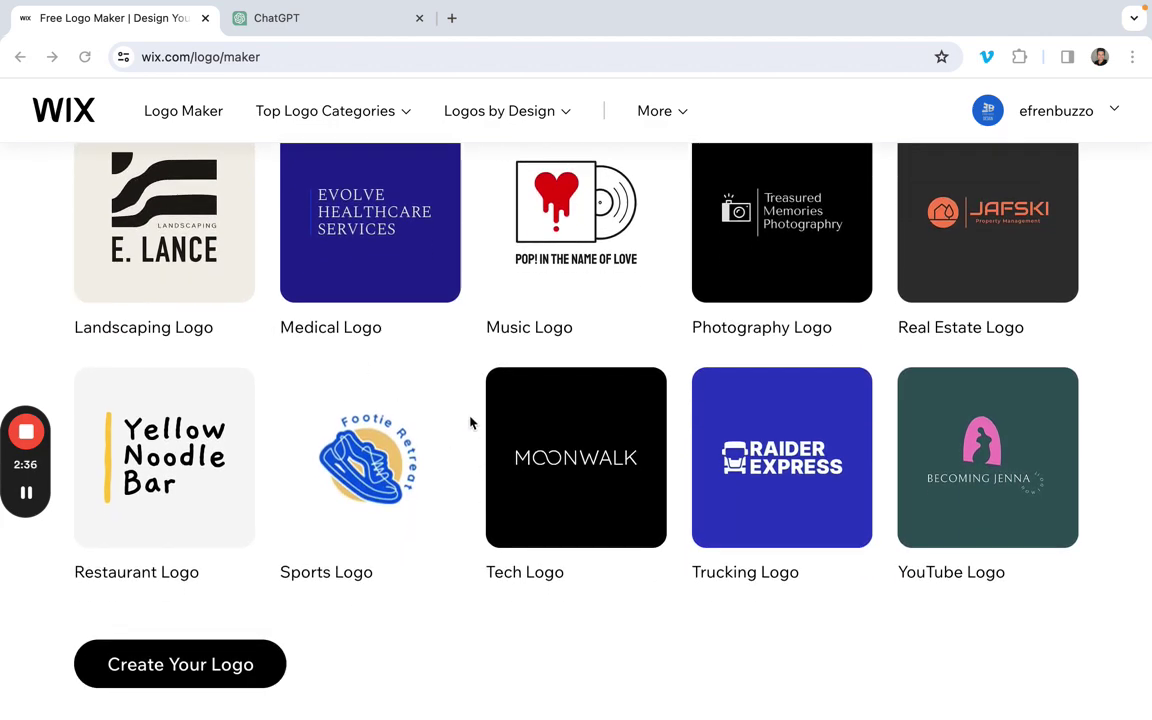
scroll(1088, 607, down, 1)
scroll(1088, 607, up, 3)
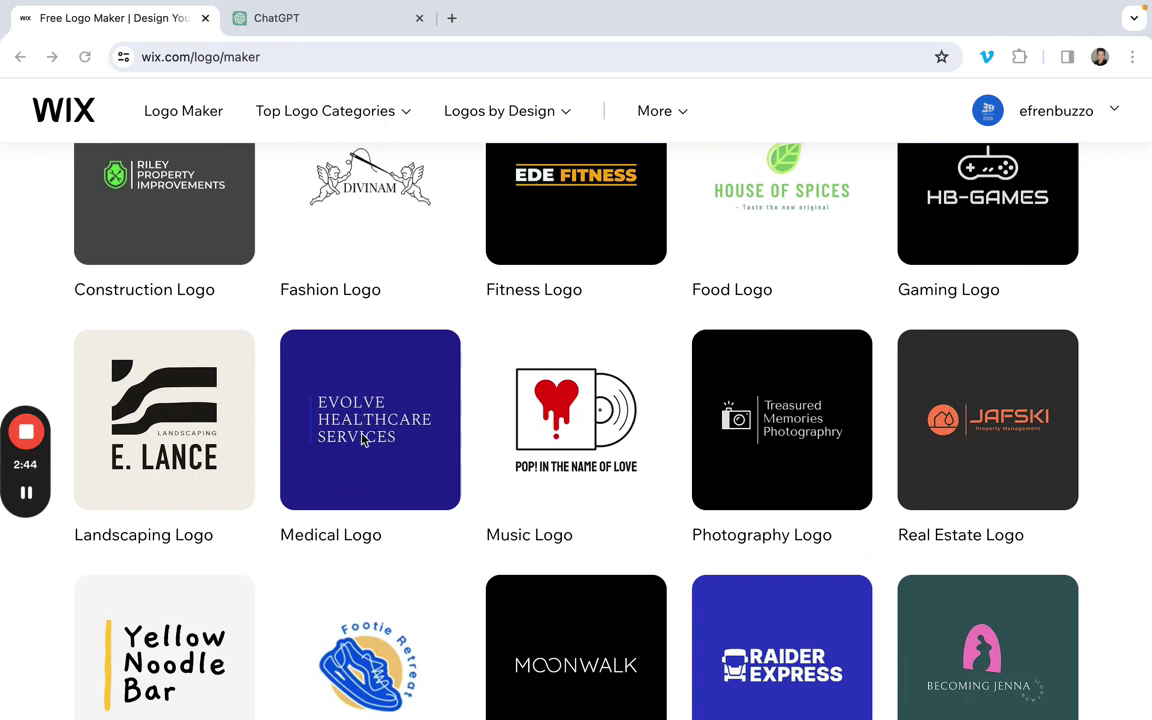
scroll(363, 440, up, 1)
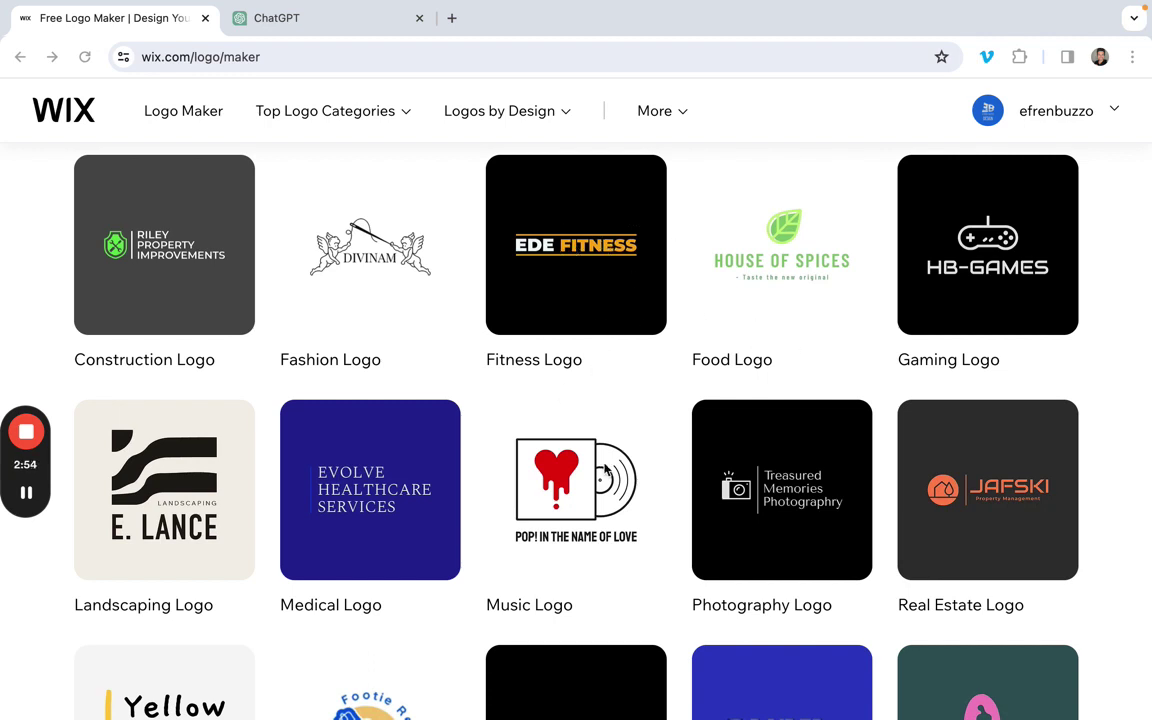
scroll(605, 469, down, 3)
scroll(605, 469, down, 1)
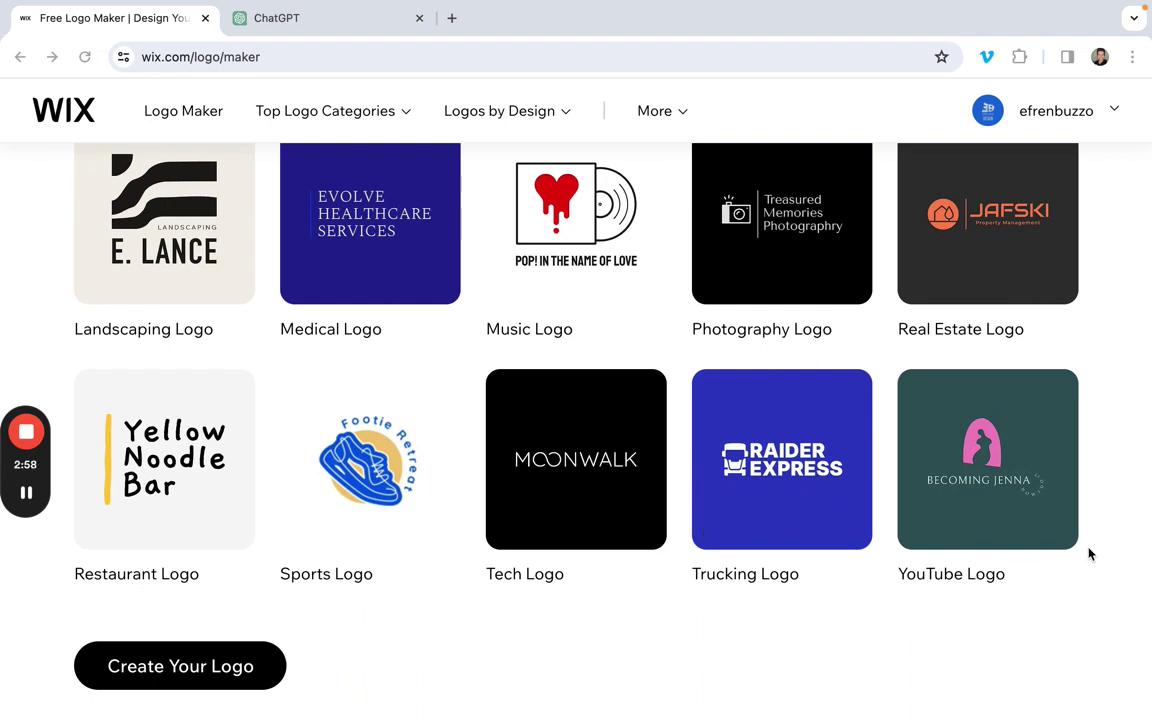
scroll(1089, 554, up, 1)
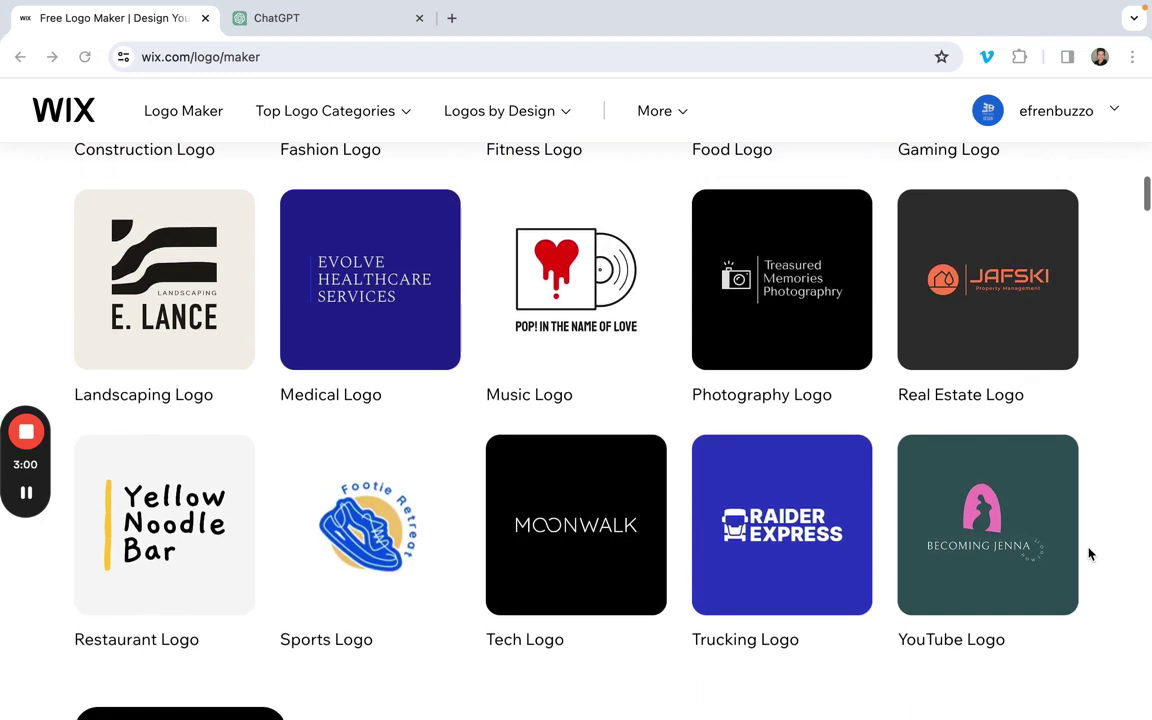
scroll(1089, 554, up, 1)
scroll(1089, 554, up, 3)
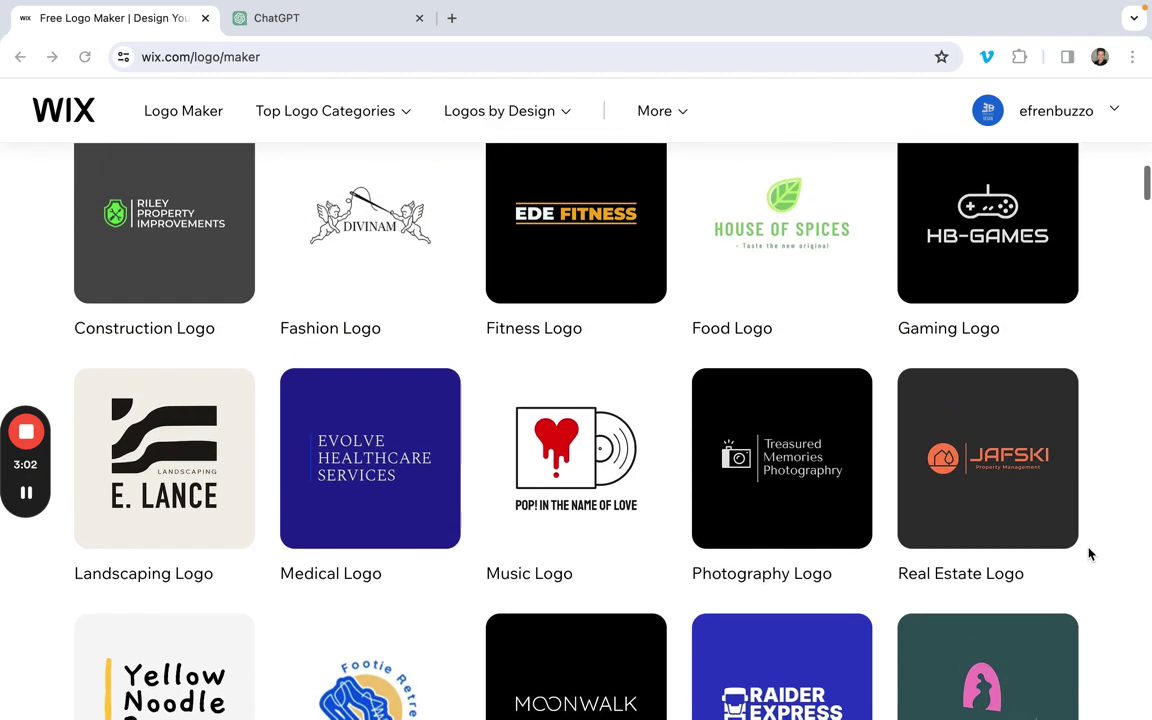
Review the industry sample logos again, comparing designs such as Doughnut Bakery, Kanso, House of Spices and Yellow Noodle Bar
scroll(1089, 554, up, 1)
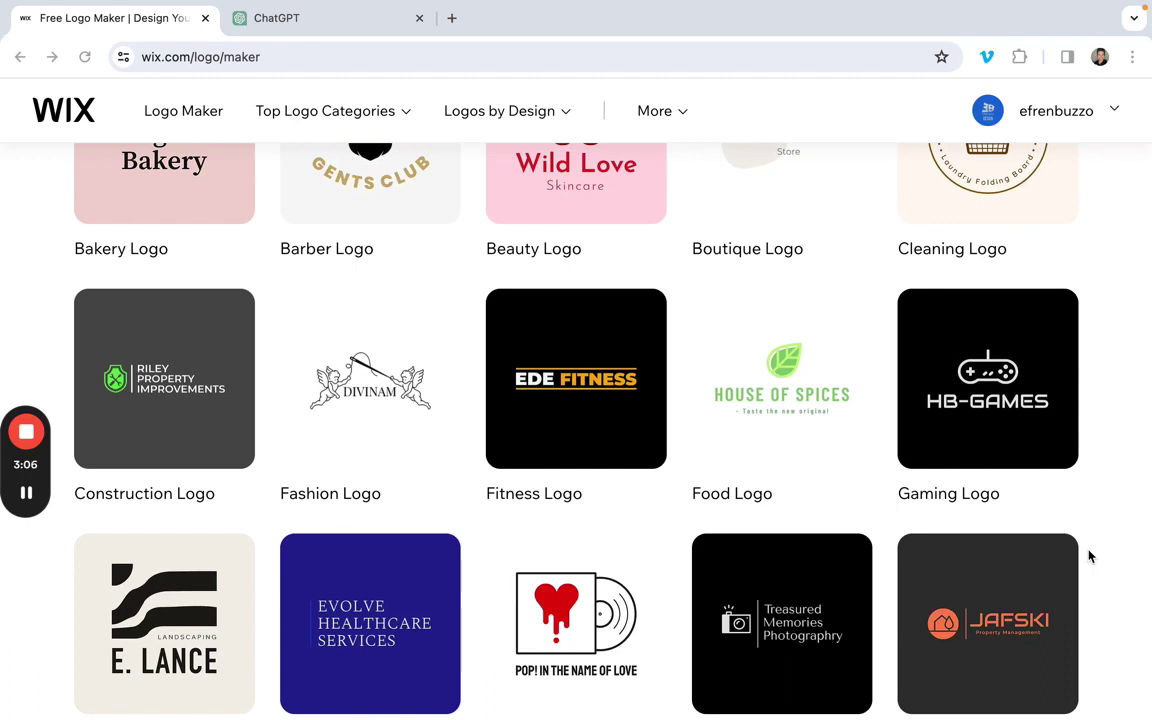
scroll(1089, 556, up, 2)
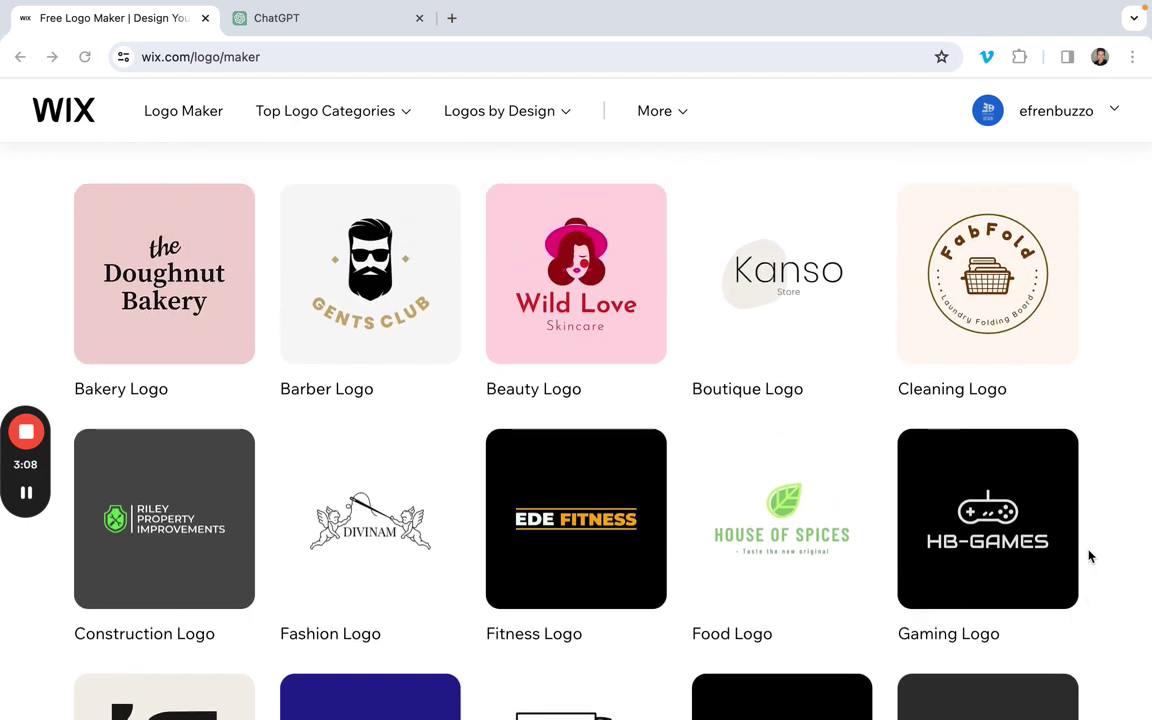
scroll(993, 339, up, 1)
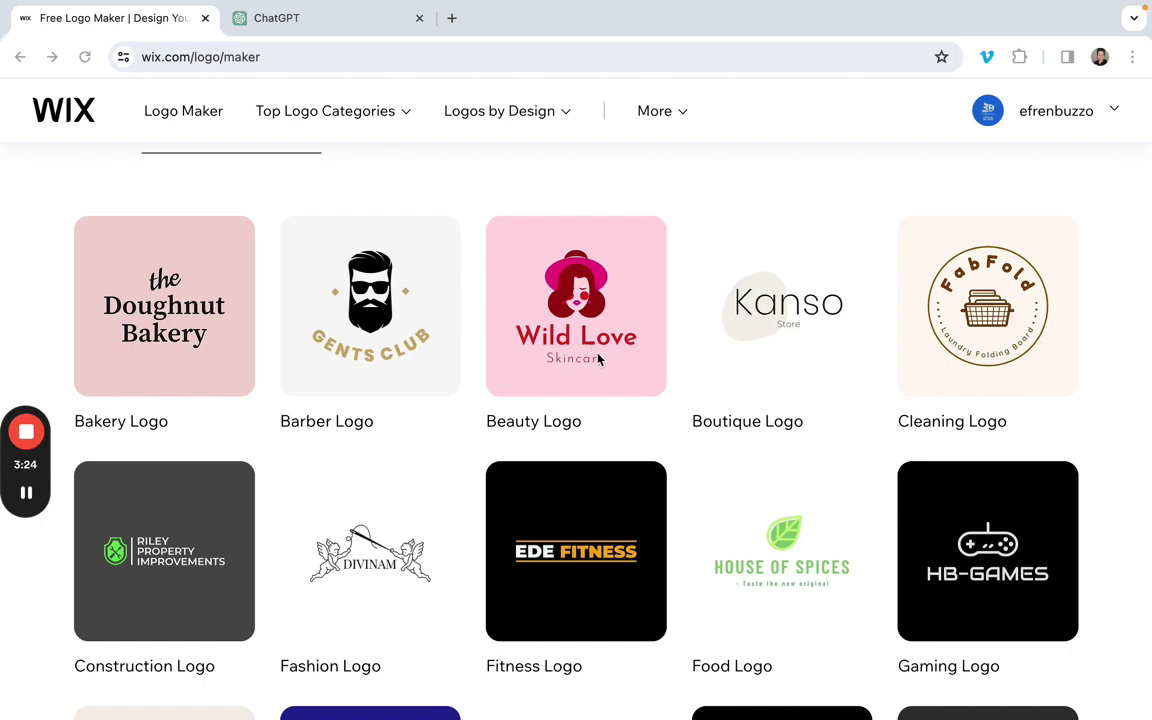
scroll(232, 332, down, 2)
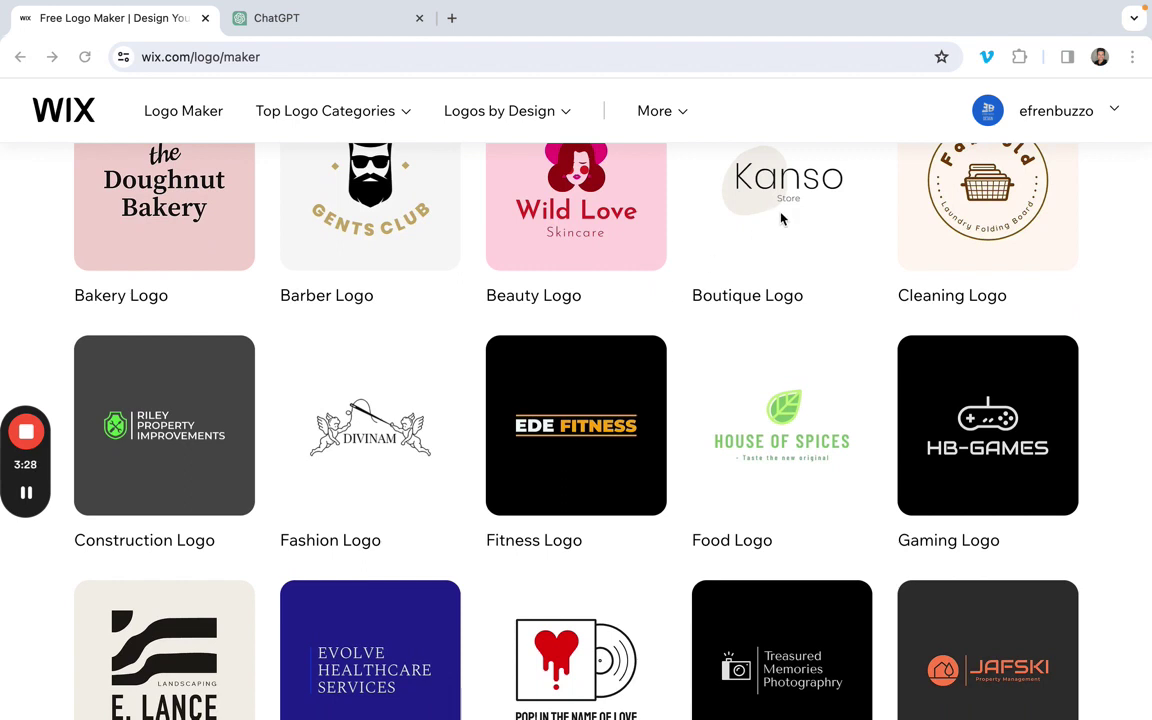
scroll(780, 217, up, 1)
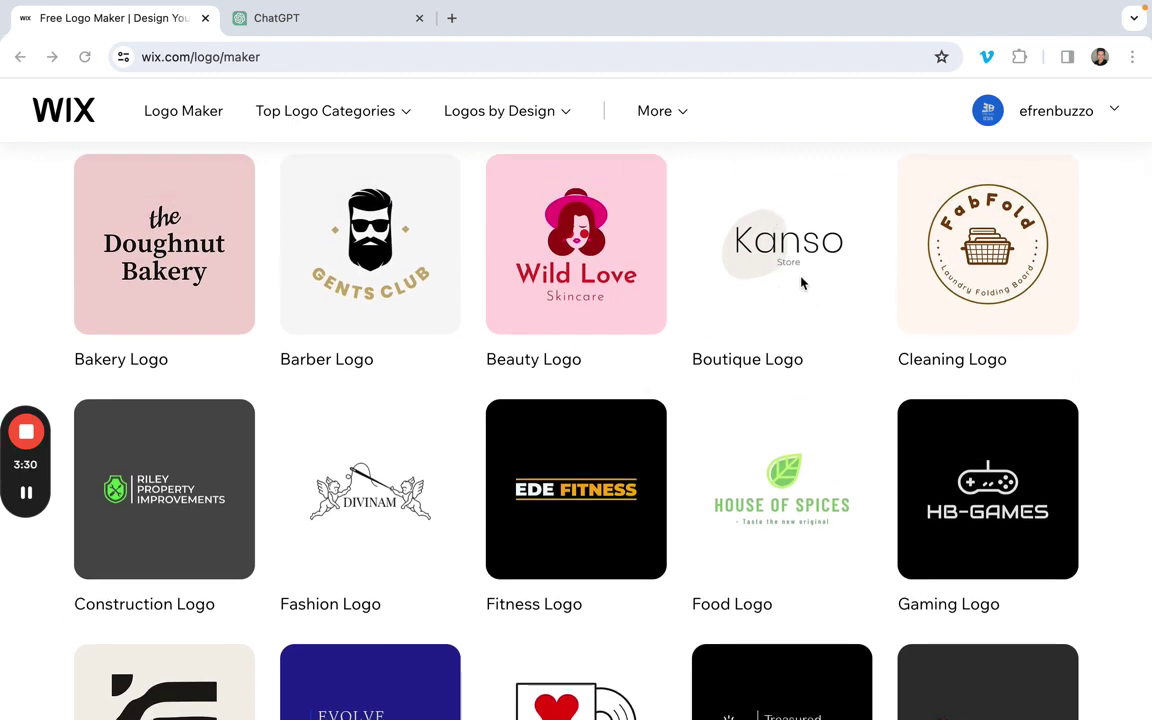
scroll(776, 281, up, 1)
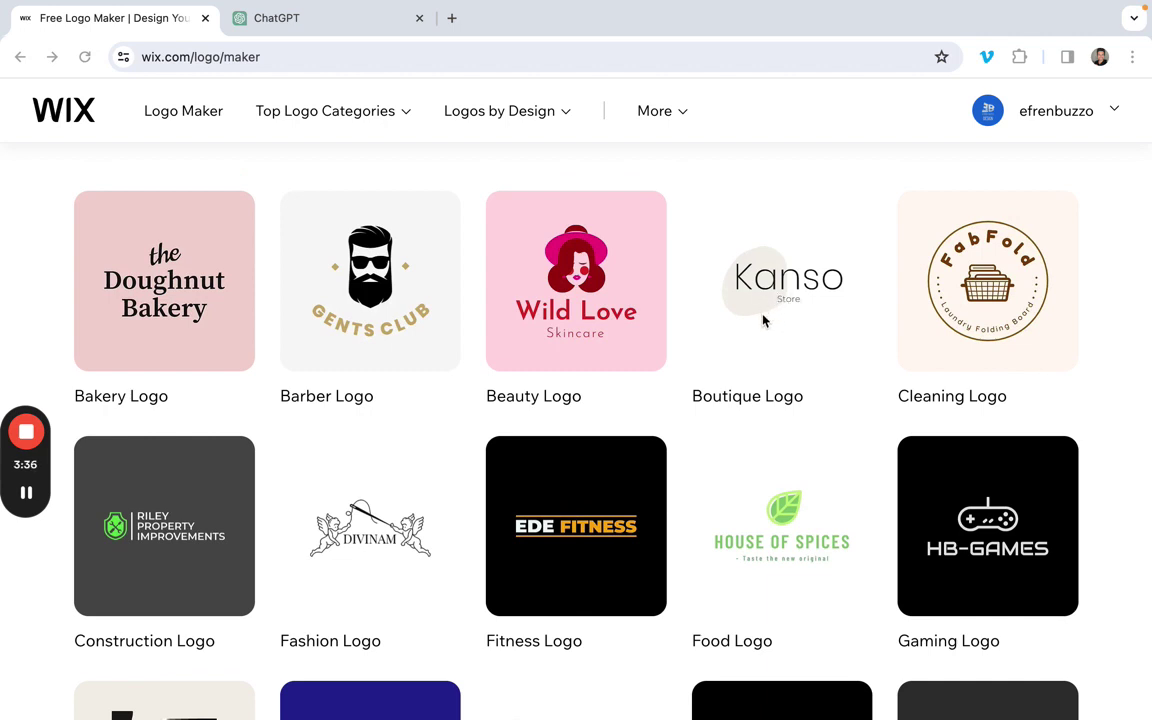
scroll(797, 336, down, 1)
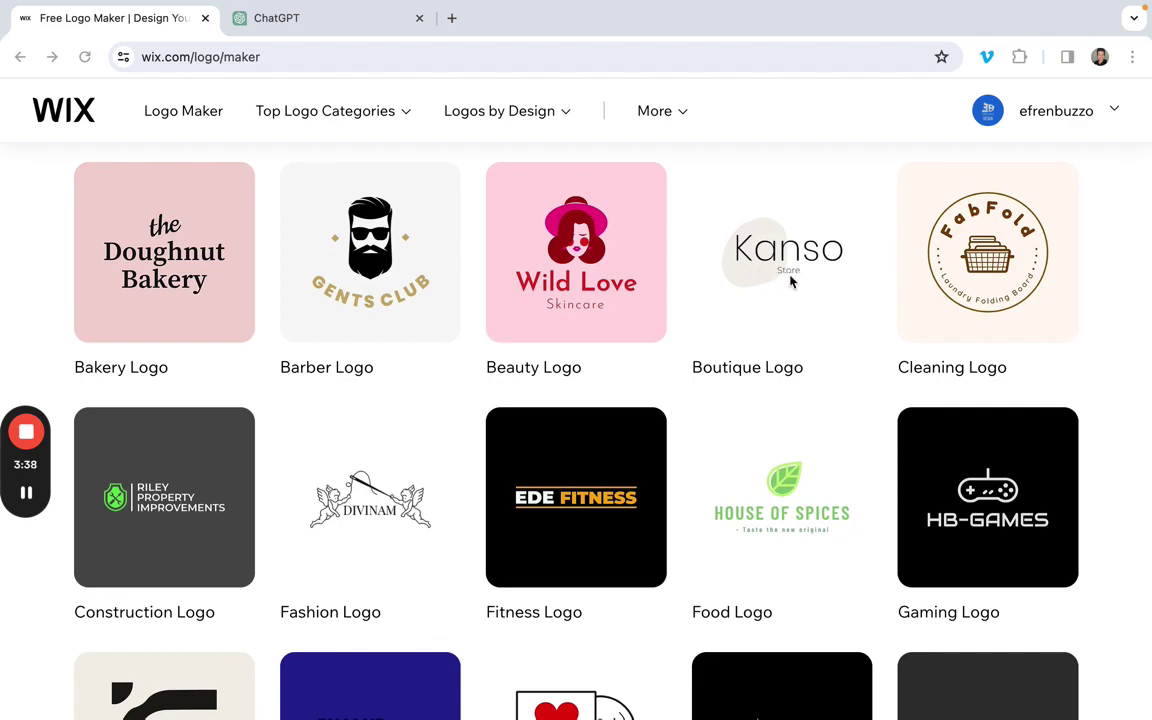
scroll(787, 386, down, 4)
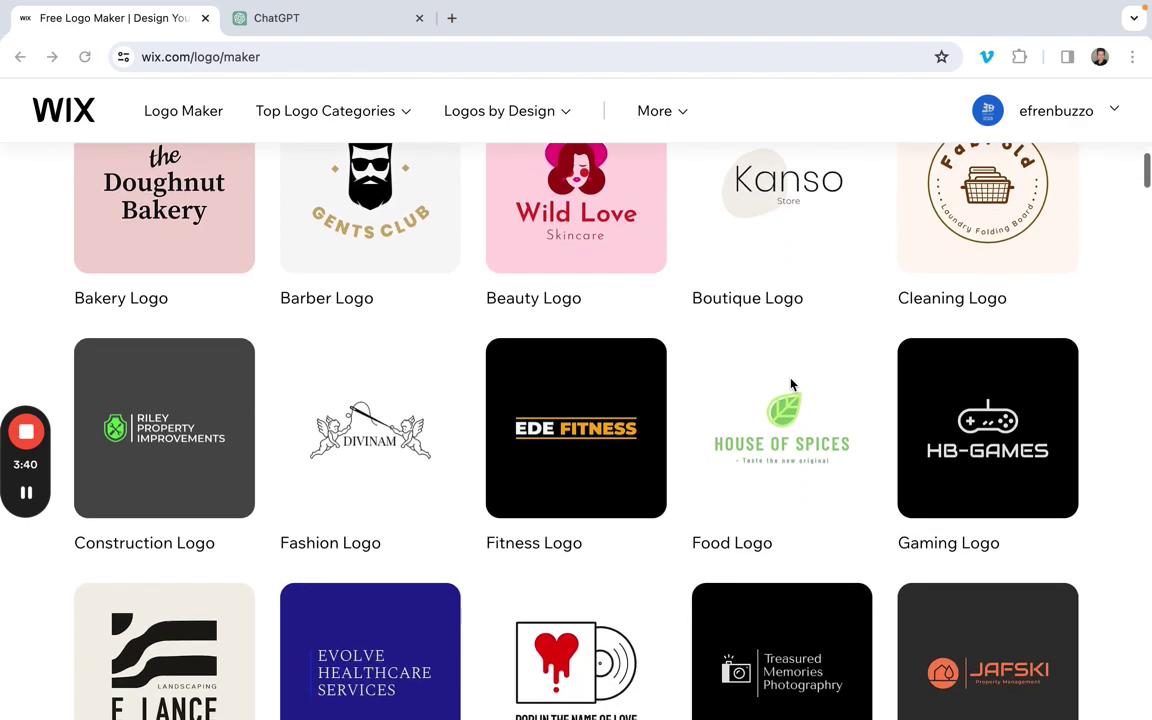
scroll(681, 481, down, 1)
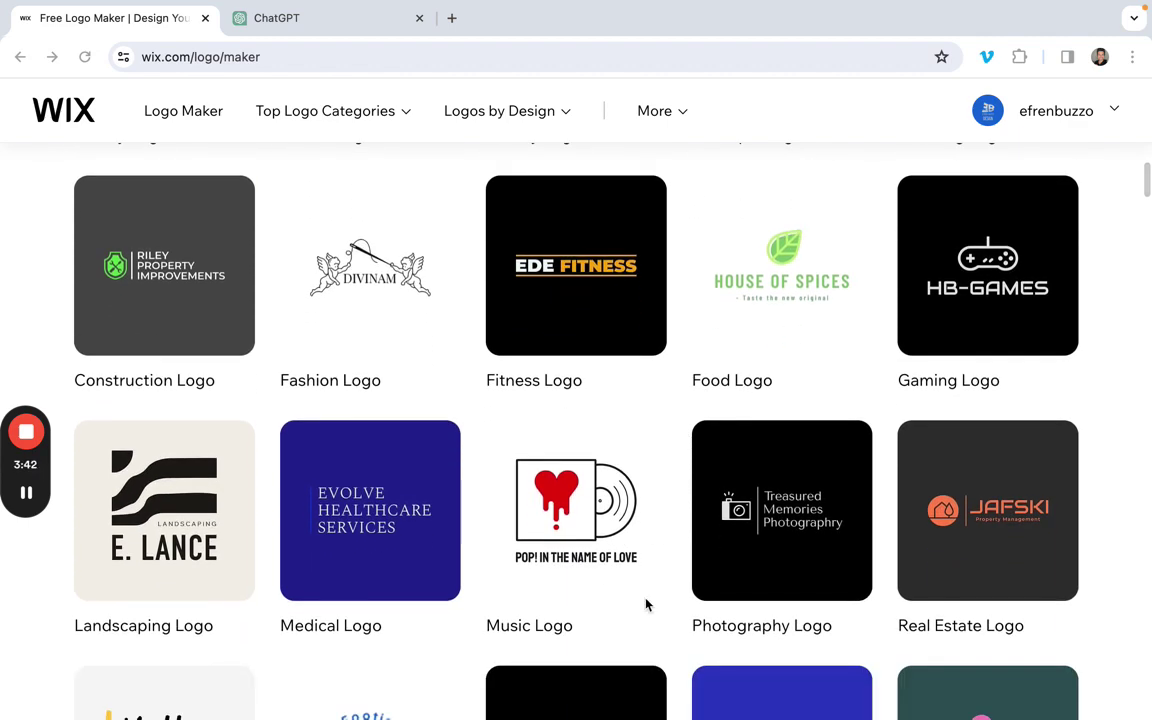
scroll(16, 600, down, 1)
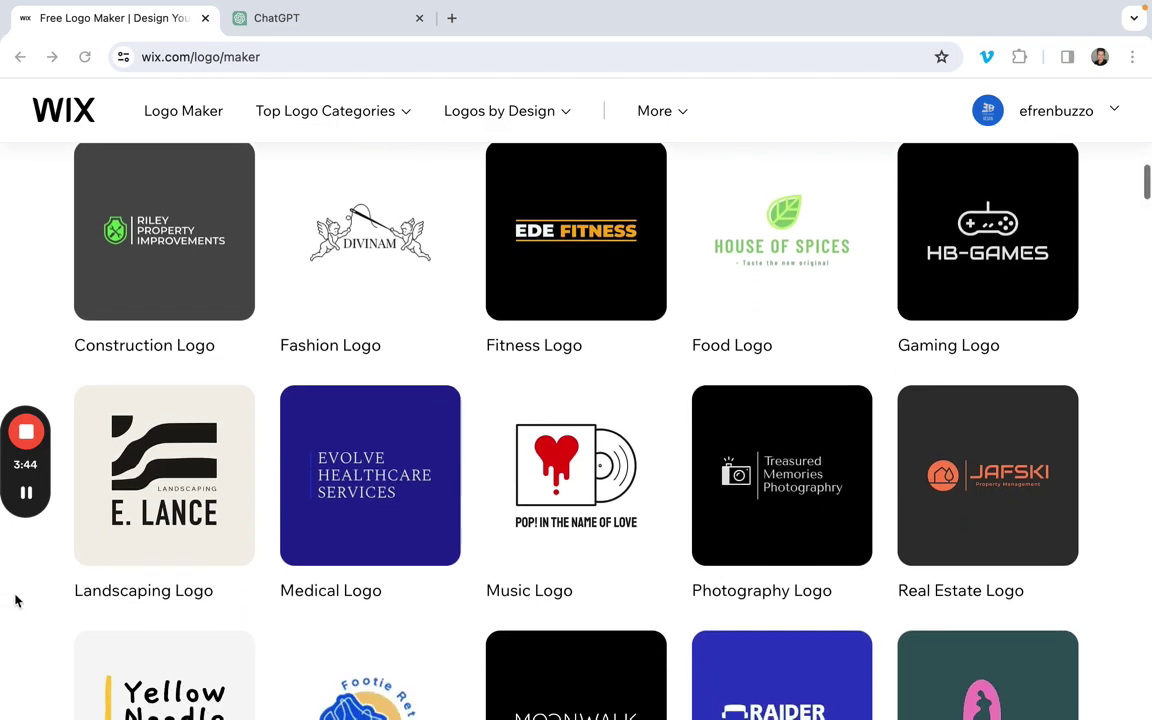
scroll(245, 568, down, 4)
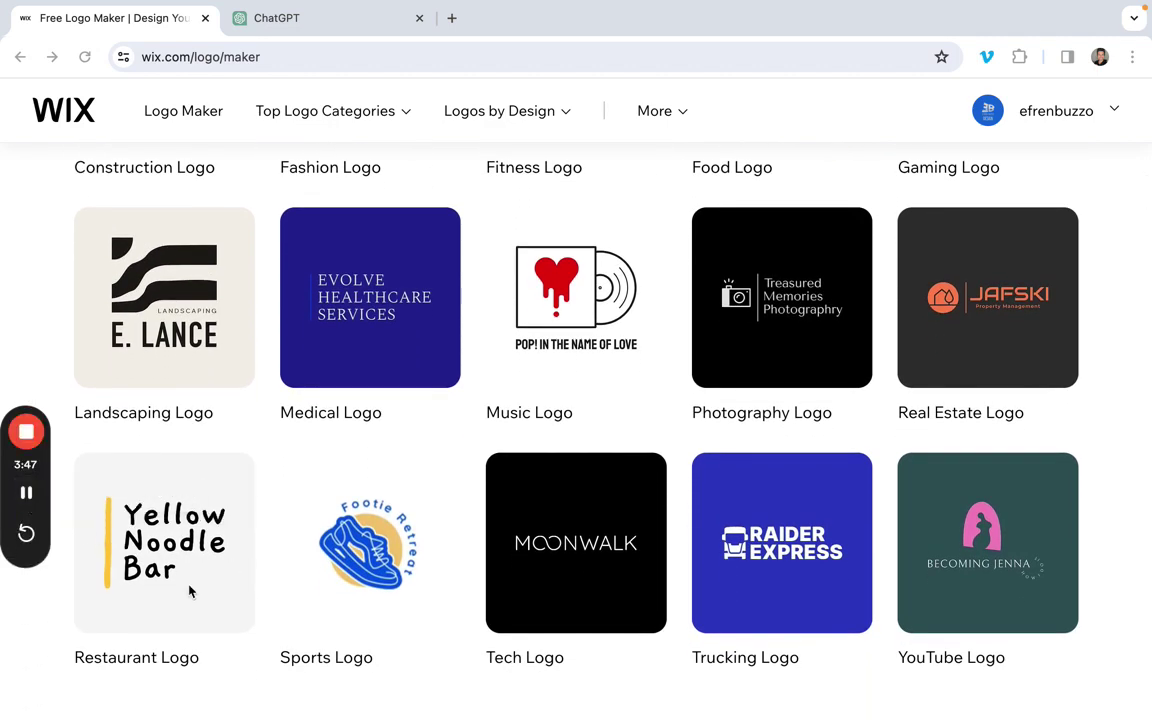
scroll(126, 607, down, 3)
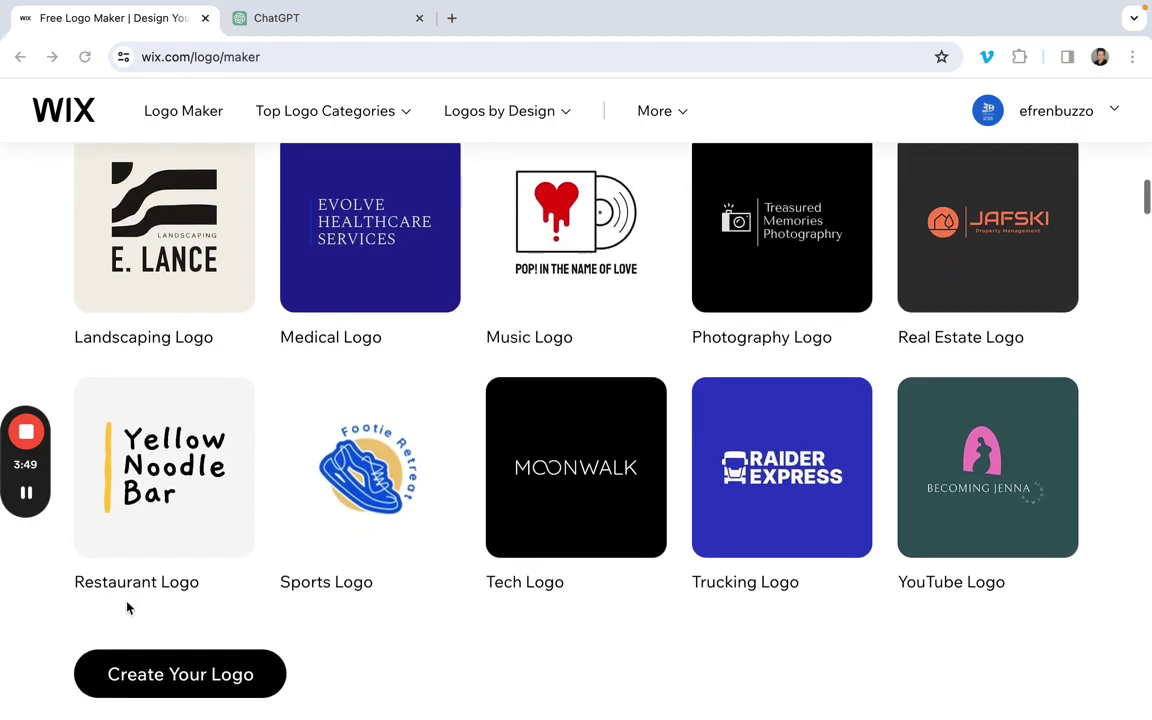
scroll(399, 620, down, 1)
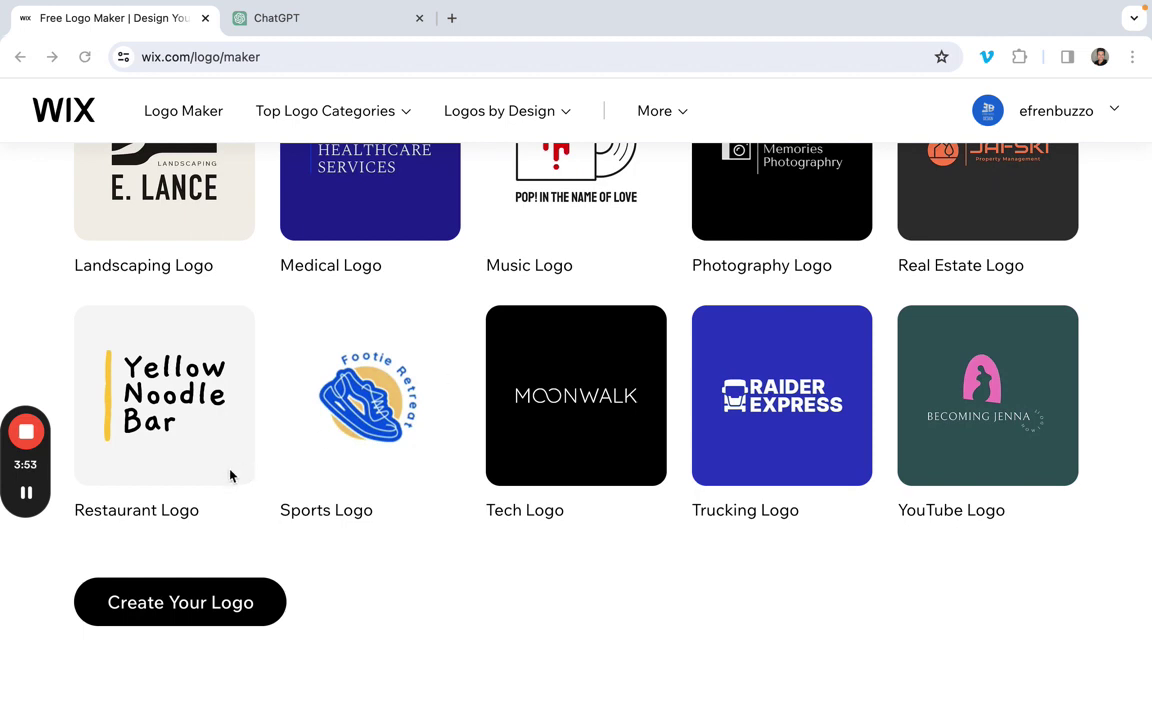
Check the design-style categories for finding more logos, such as Abstract, Circle, Elegant, Minimalist, Modern, Retro and Text Logos
scroll(391, 589, down, 5)
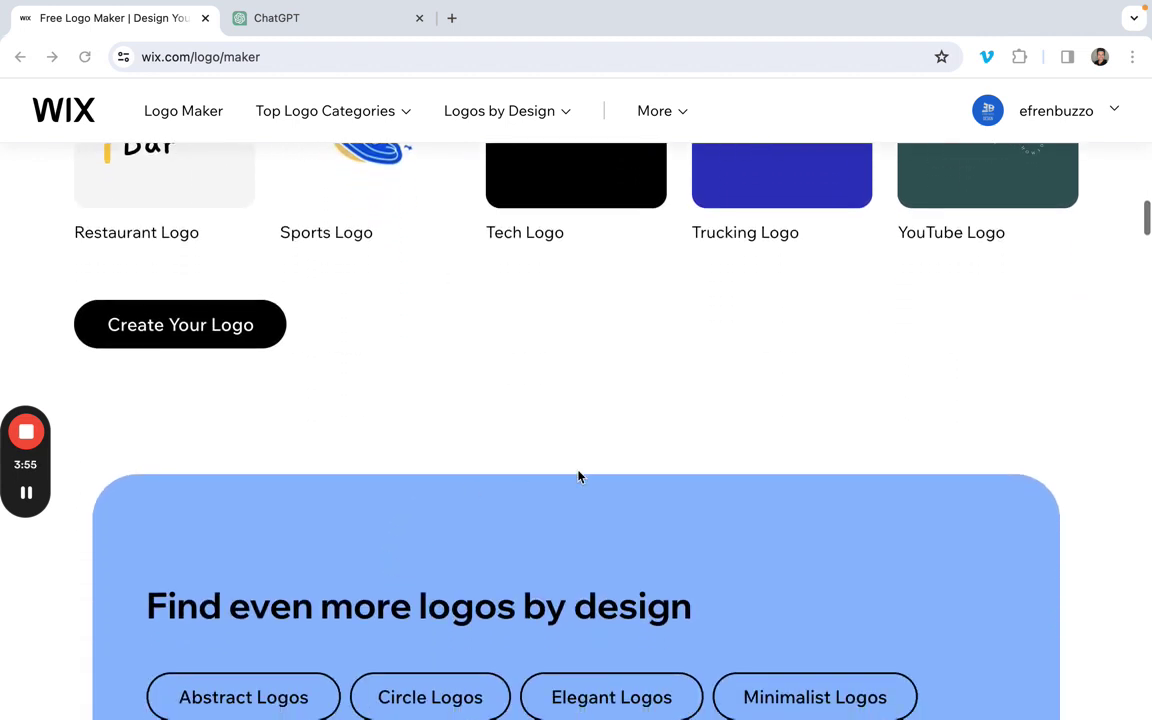
scroll(578, 476, down, 4)
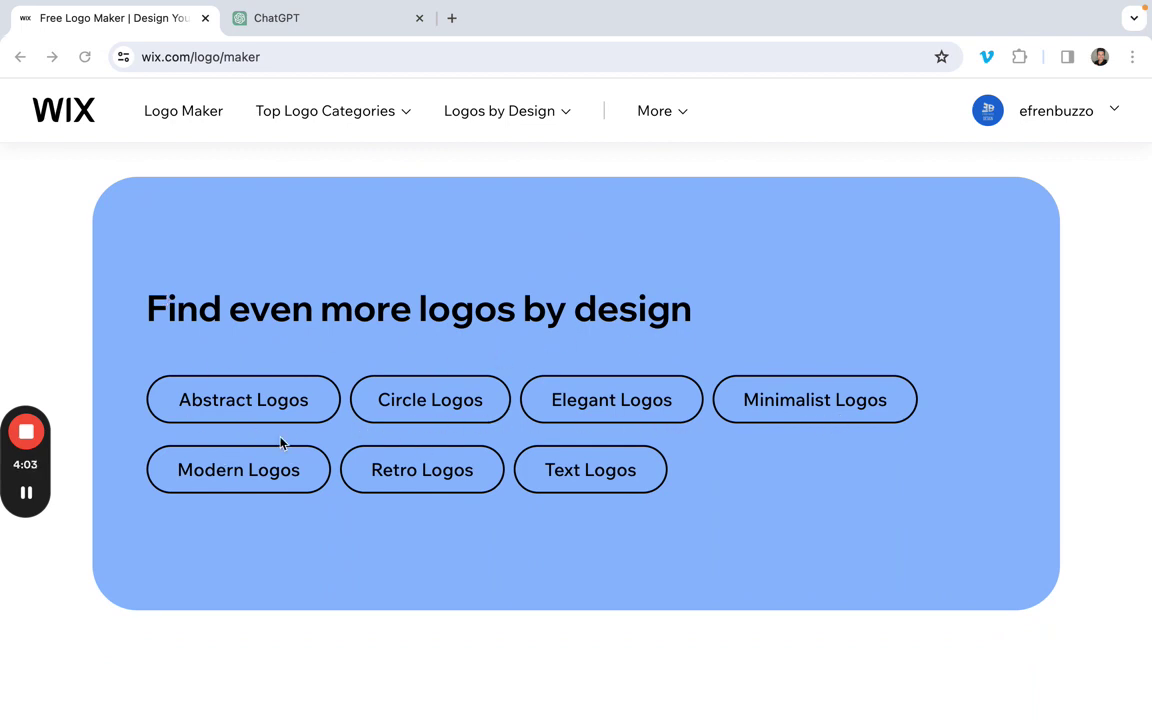
scroll(581, 527, down, 1)
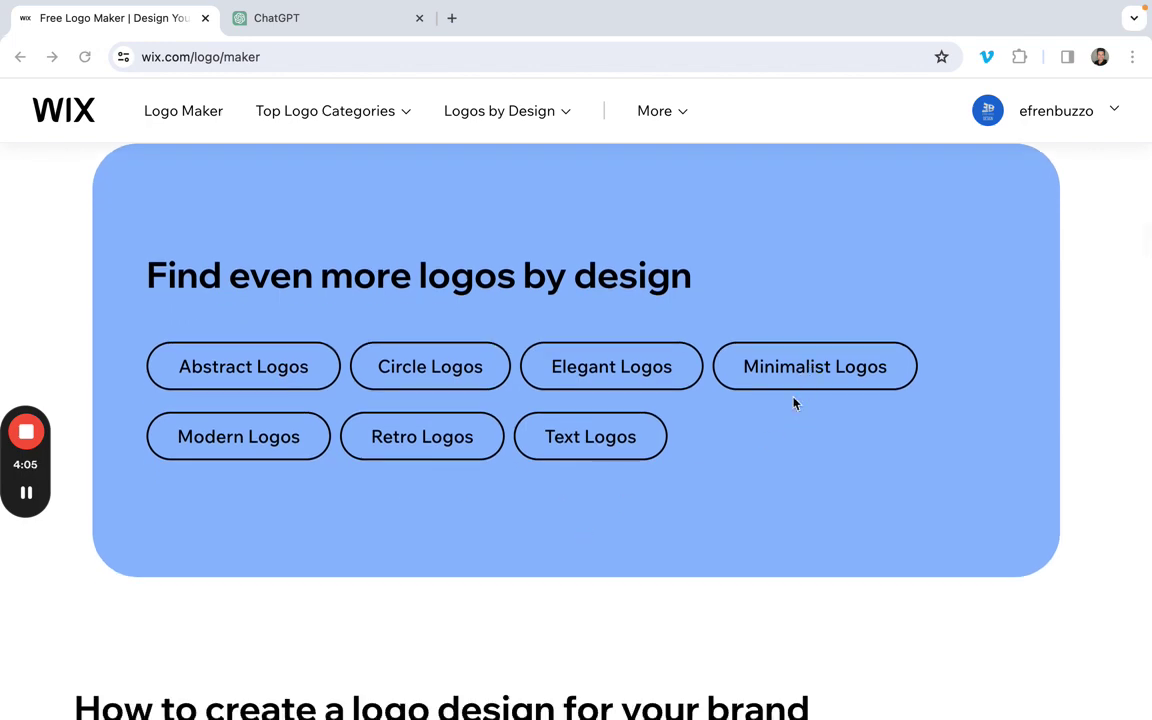
scroll(559, 479, down, 1)
scroll(559, 479, down, 3)
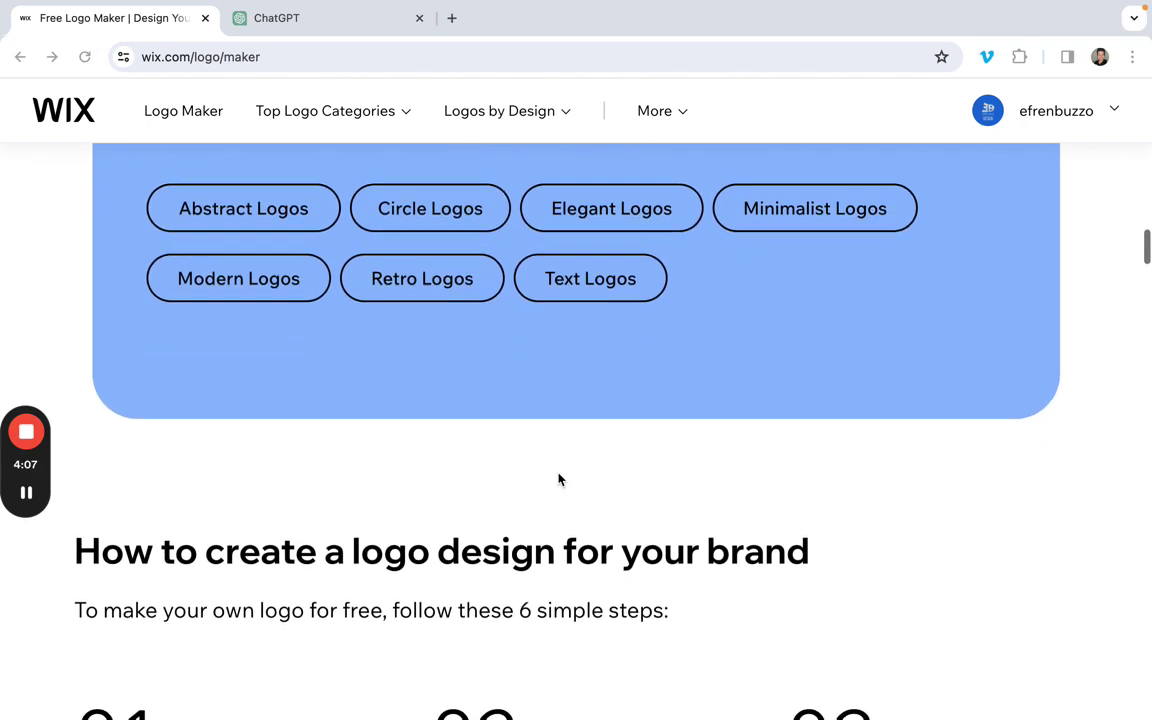
Read the six-step guide on creating a logo design for a brand, from "Reflect on your values" to "Print your logo"
scroll(559, 479, down, 3)
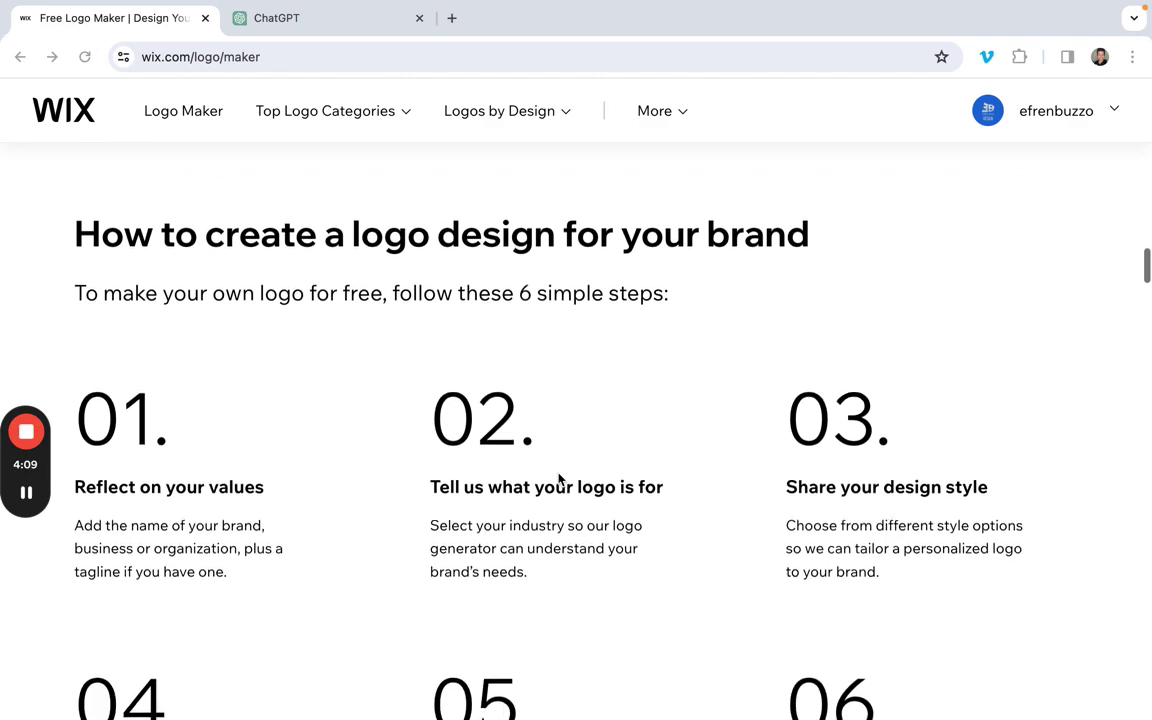
scroll(933, 458, down, 1)
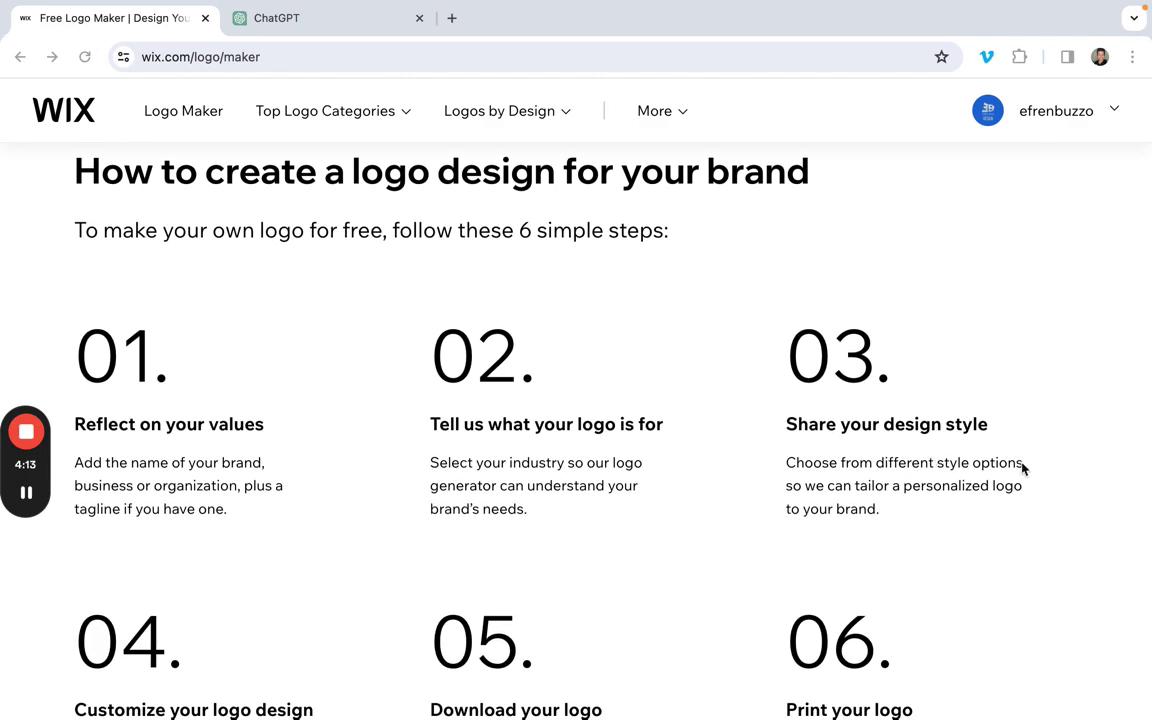
scroll(1068, 507, down, 1)
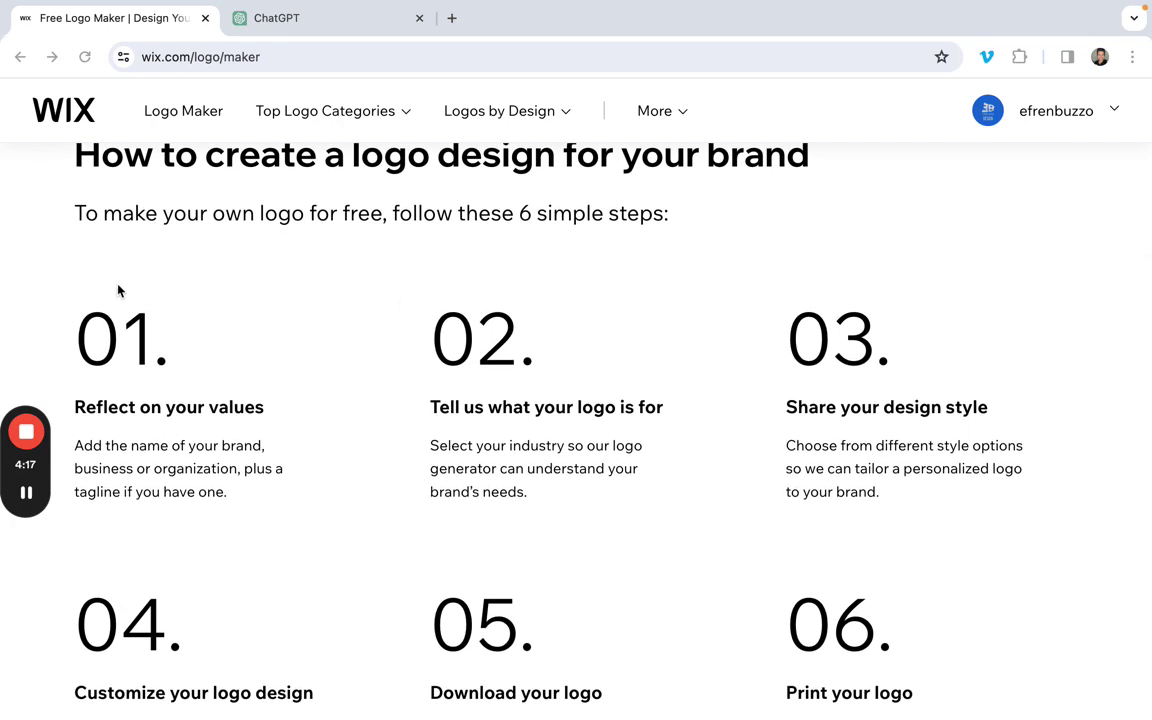
scroll(128, 295, down, 1)
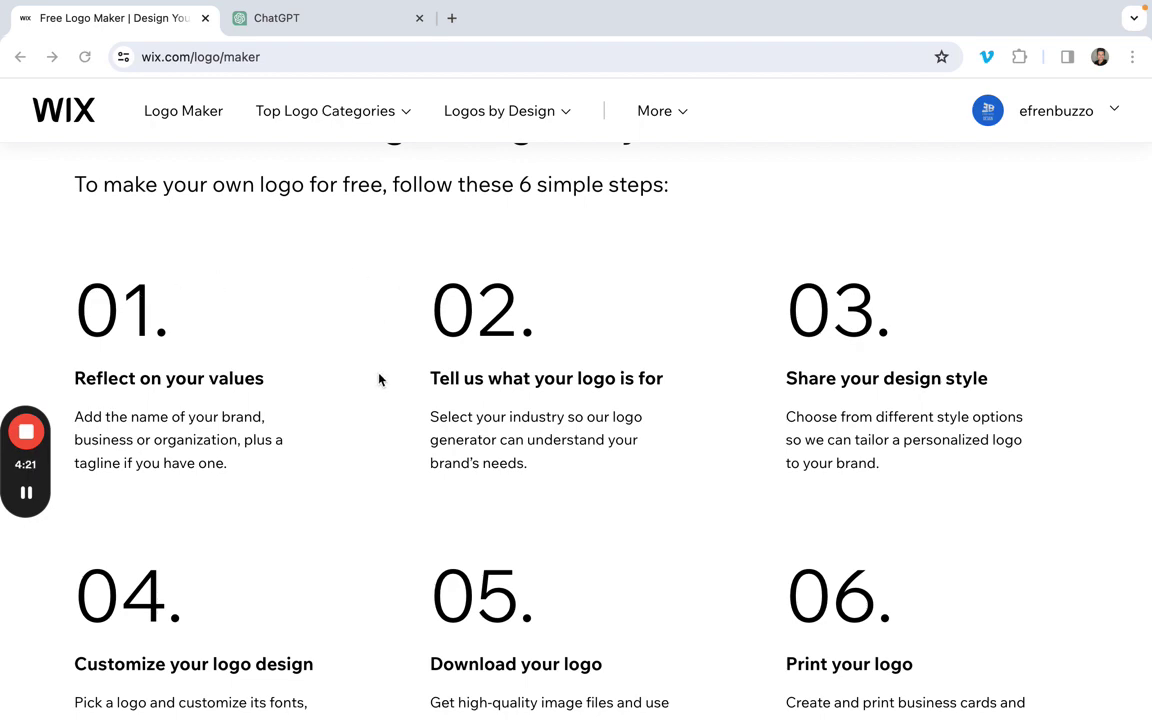
scroll(380, 378, down, 1)
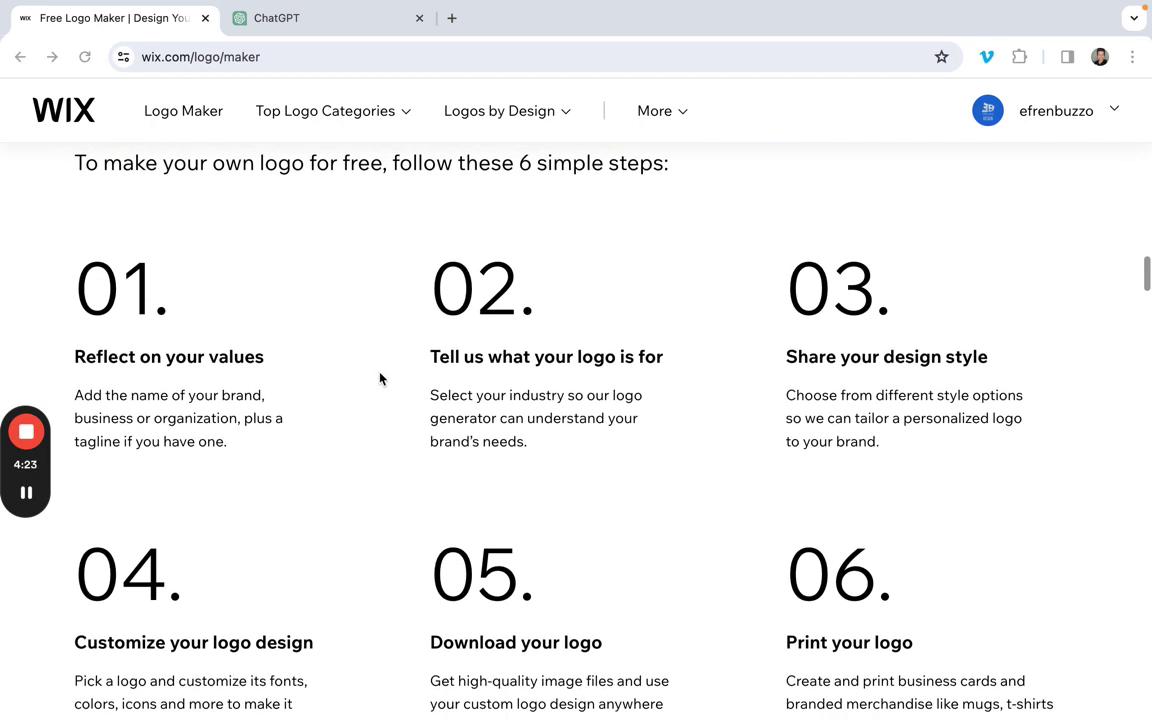
scroll(380, 378, down, 2)
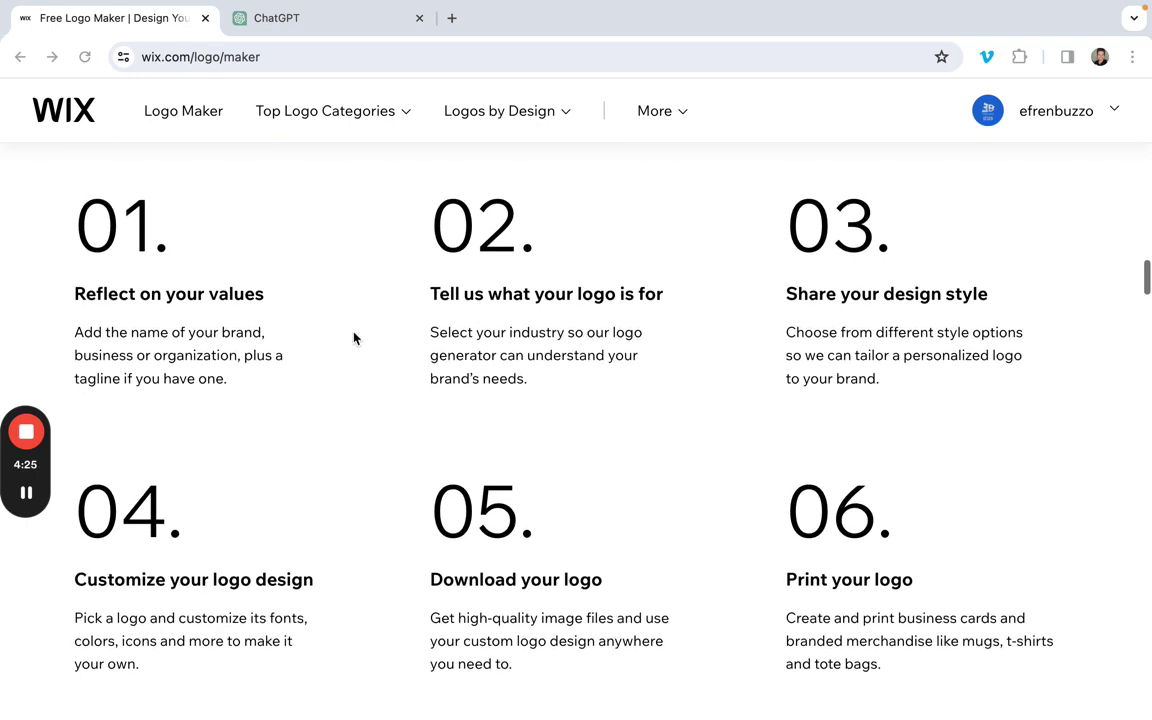
mouse_move(27, 494)
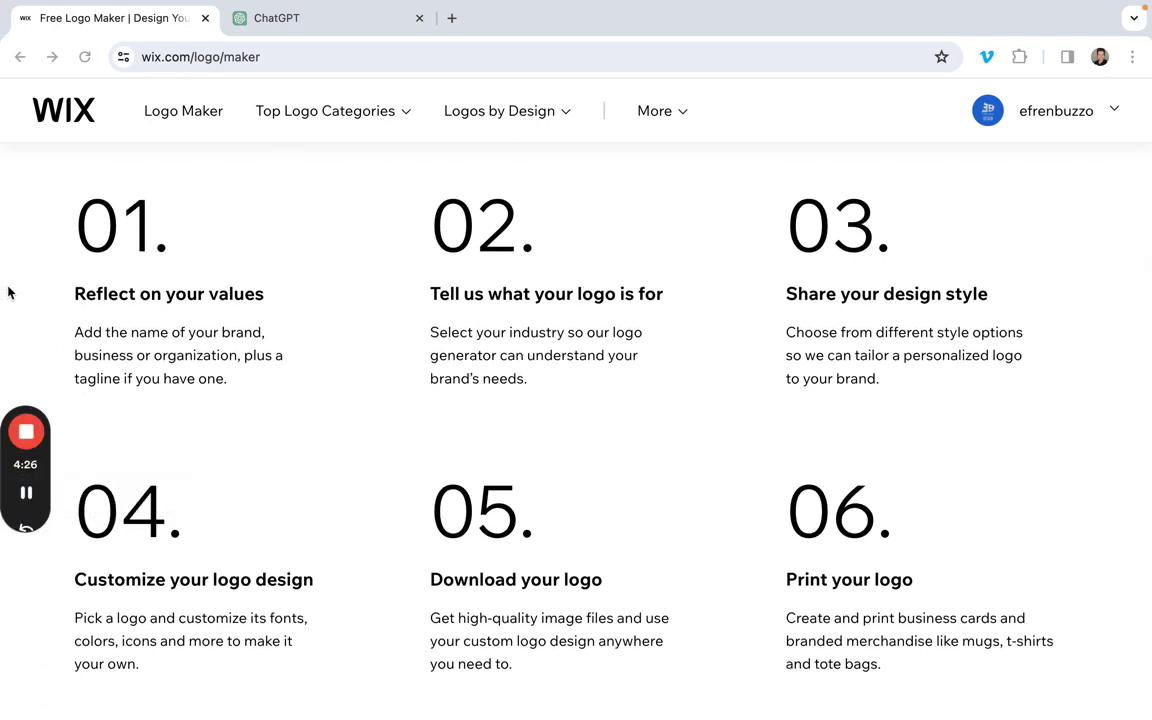
scroll(261, 393, down, 1)
scroll(261, 393, down, 1)
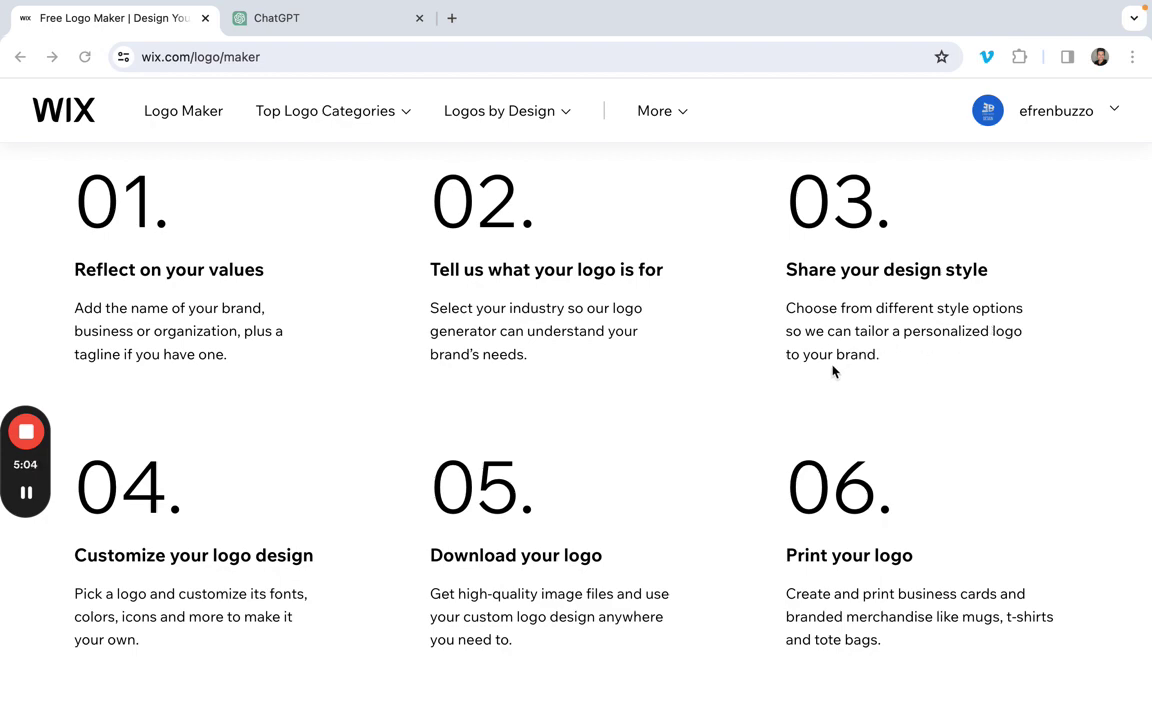
scroll(833, 371, down, 2)
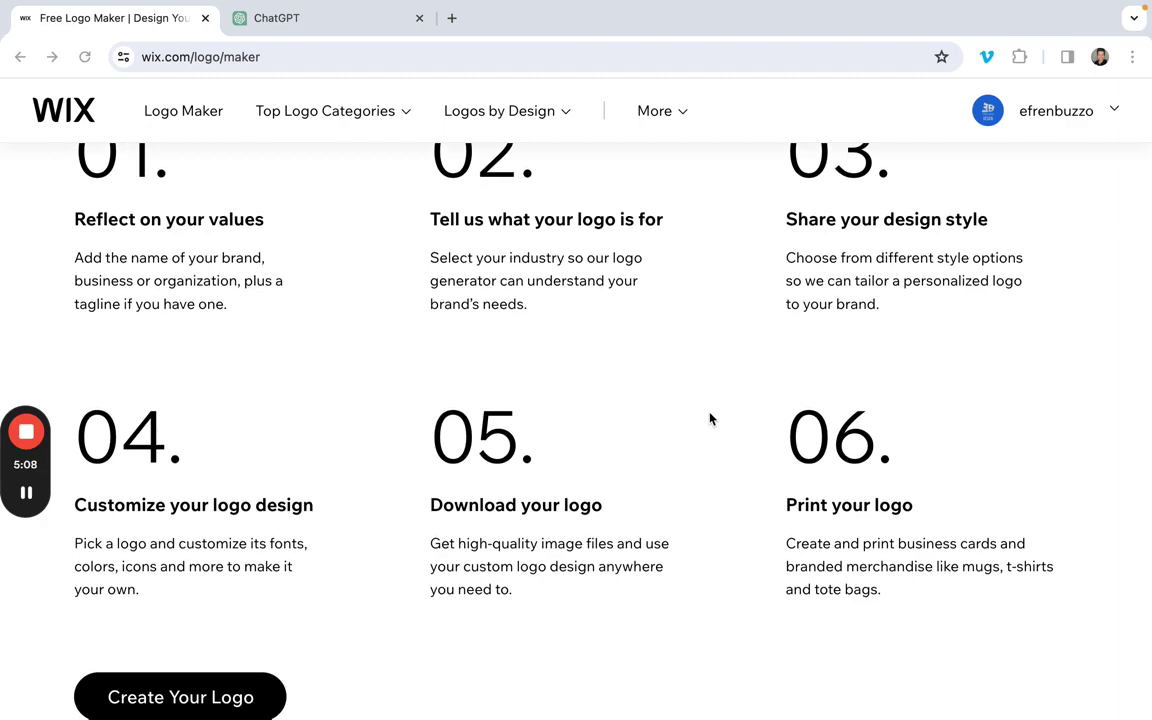
scroll(710, 419, down, 1)
scroll(710, 419, down, 2)
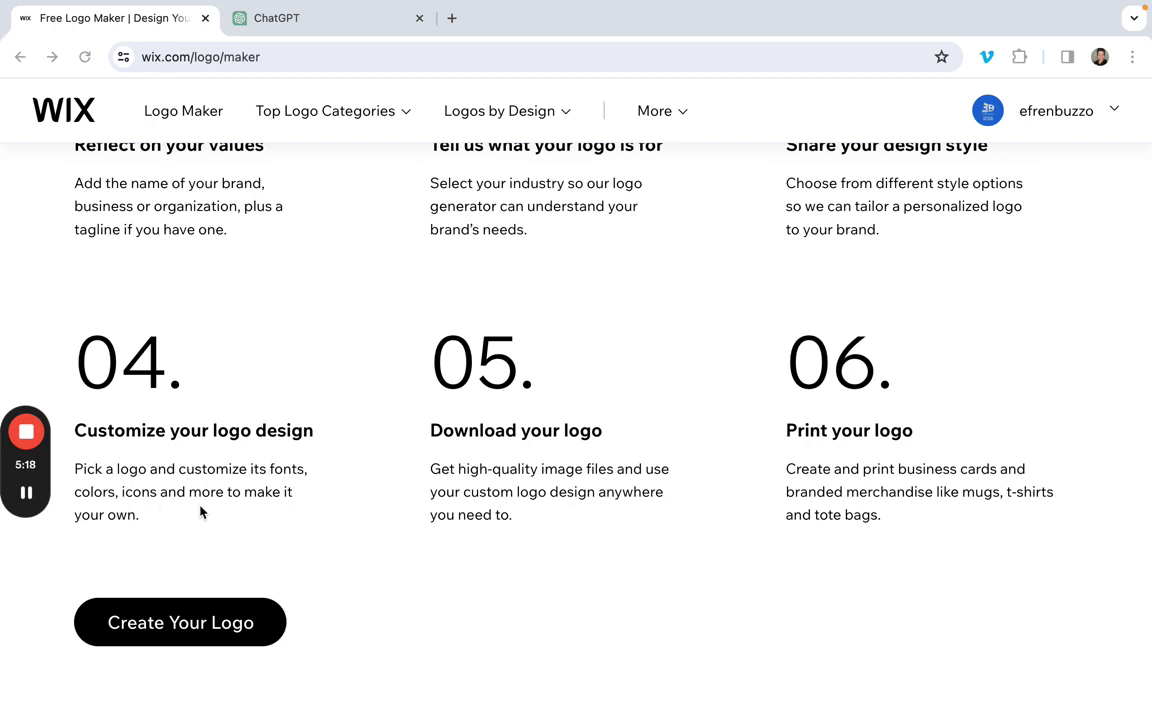
scroll(322, 529, up, 1)
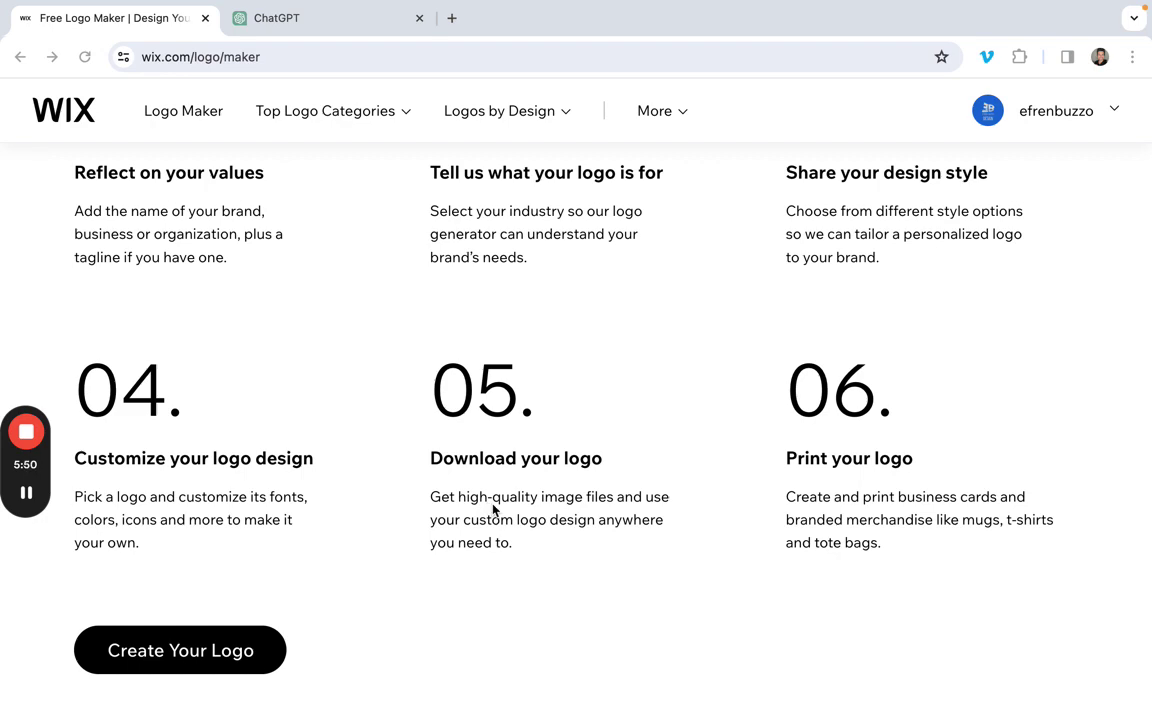
Skim the Logo Maker page's remaining sections on online brand-building tools and logo design tips
scroll(492, 510, down, 7)
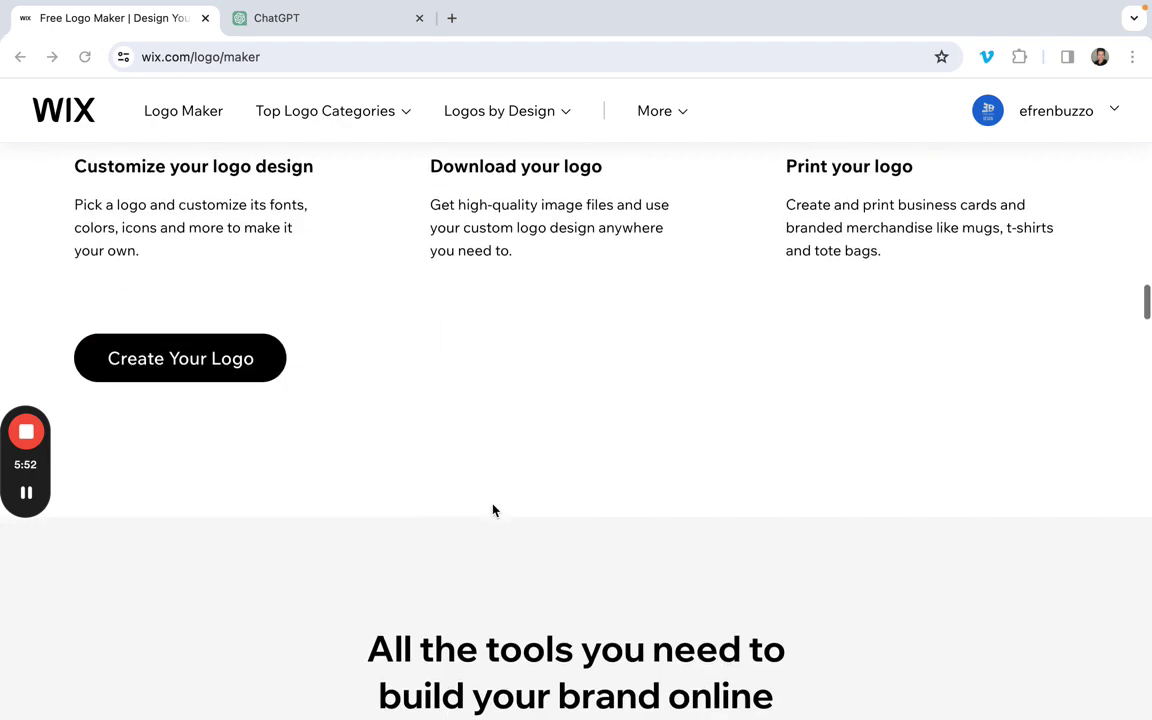
scroll(558, 470, down, 5)
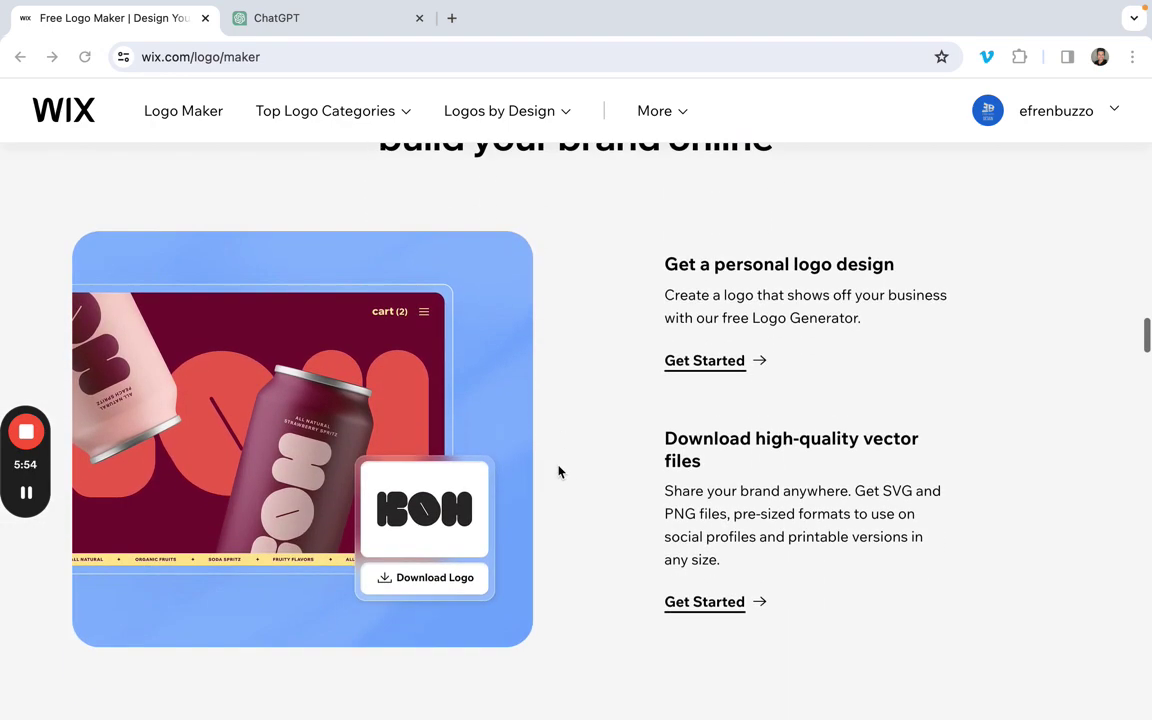
scroll(558, 470, down, 10)
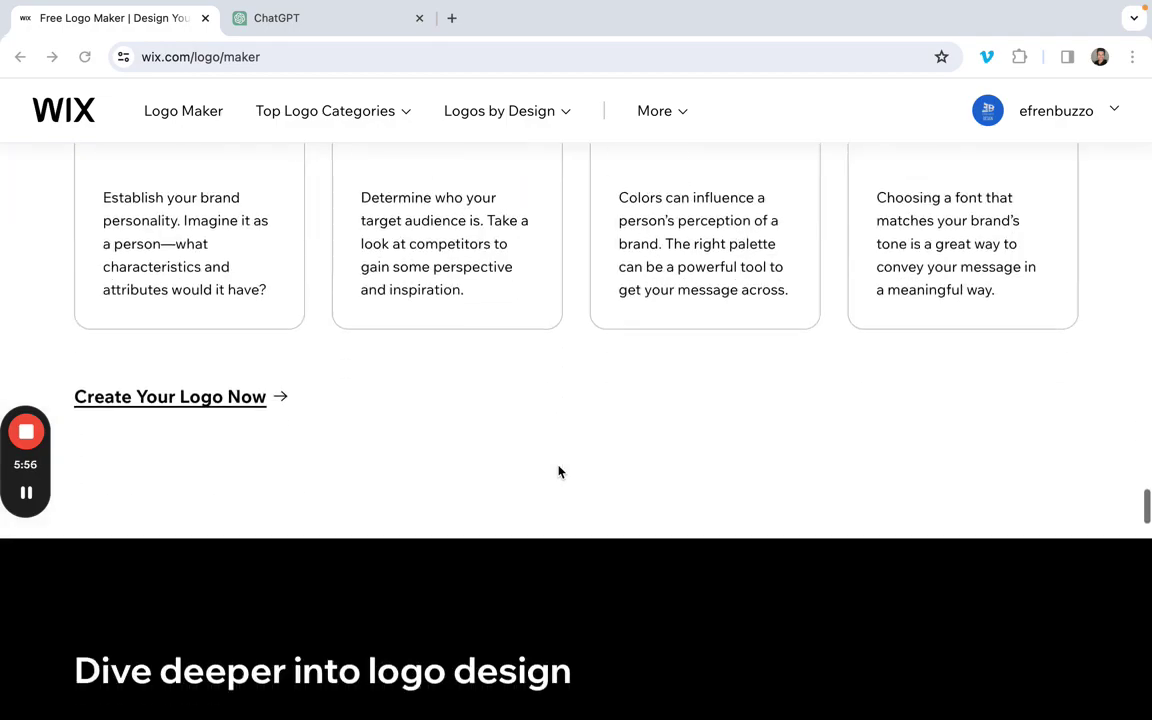
Return to the Logo Maker page's introduction and launch the AI logo generator with Get My Logo
scroll(558, 470, up, 20)
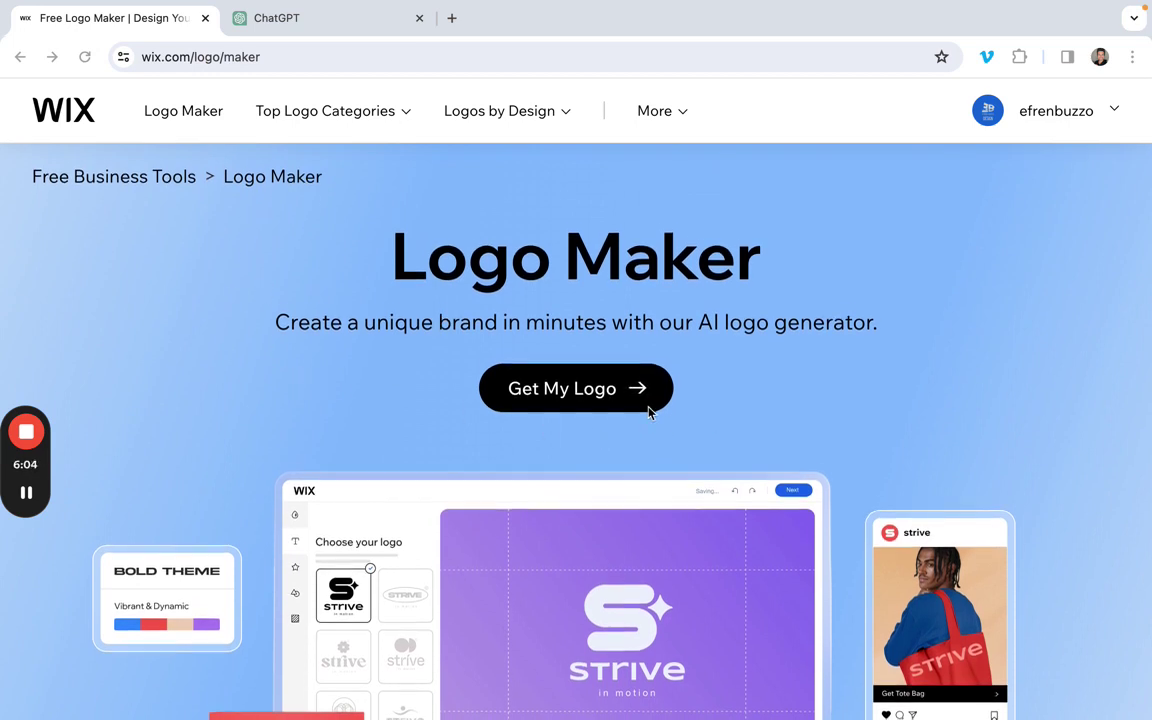
scroll(560, 398, down, 1)
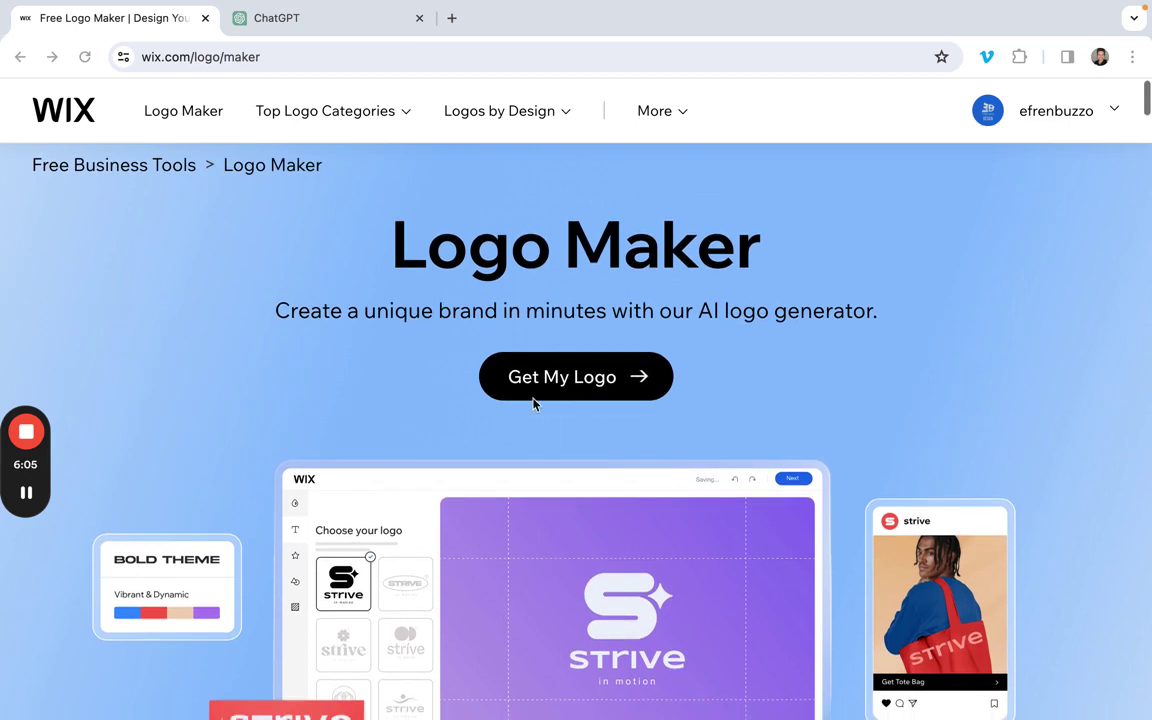
click(620, 381)
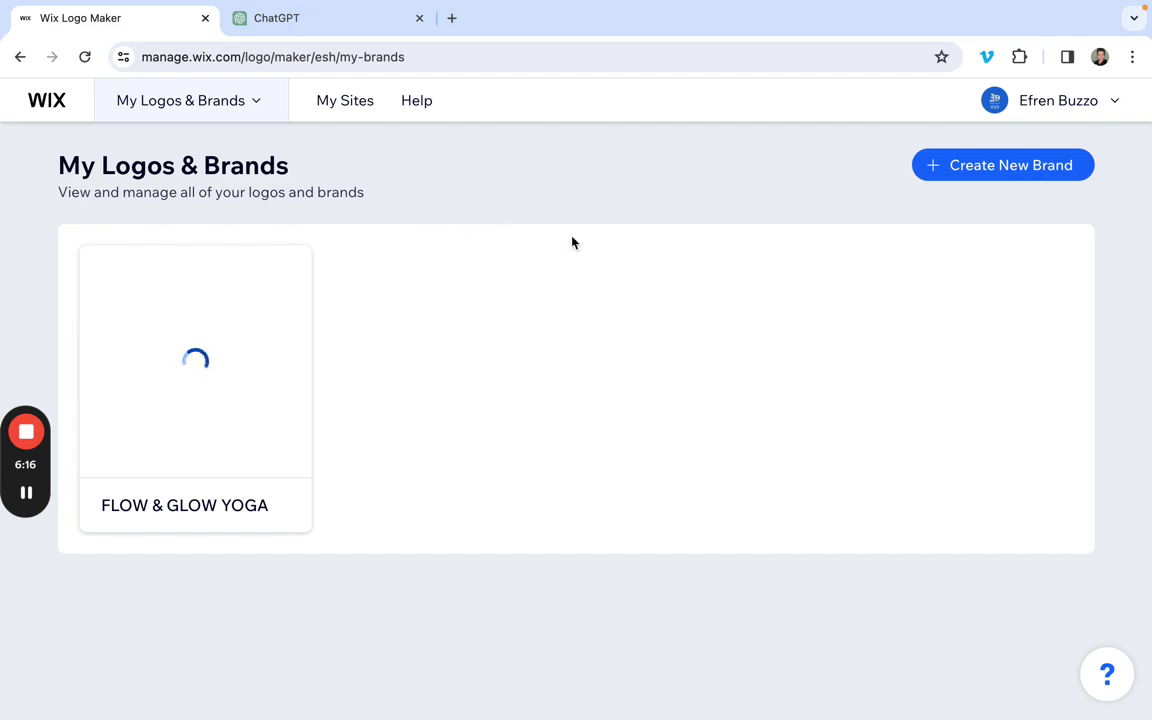
Delete the existing FLOW & GLOW YOGA brand from My Logos & Brands and confirm its deletion
click(285, 276)
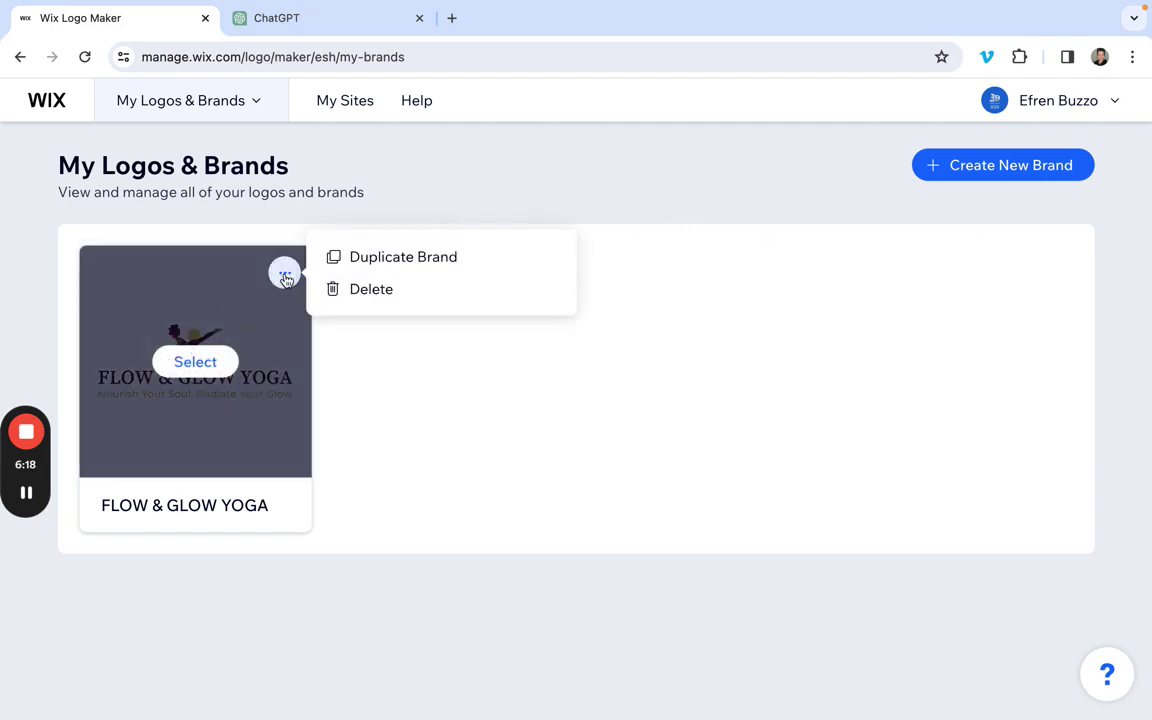
click(374, 292)
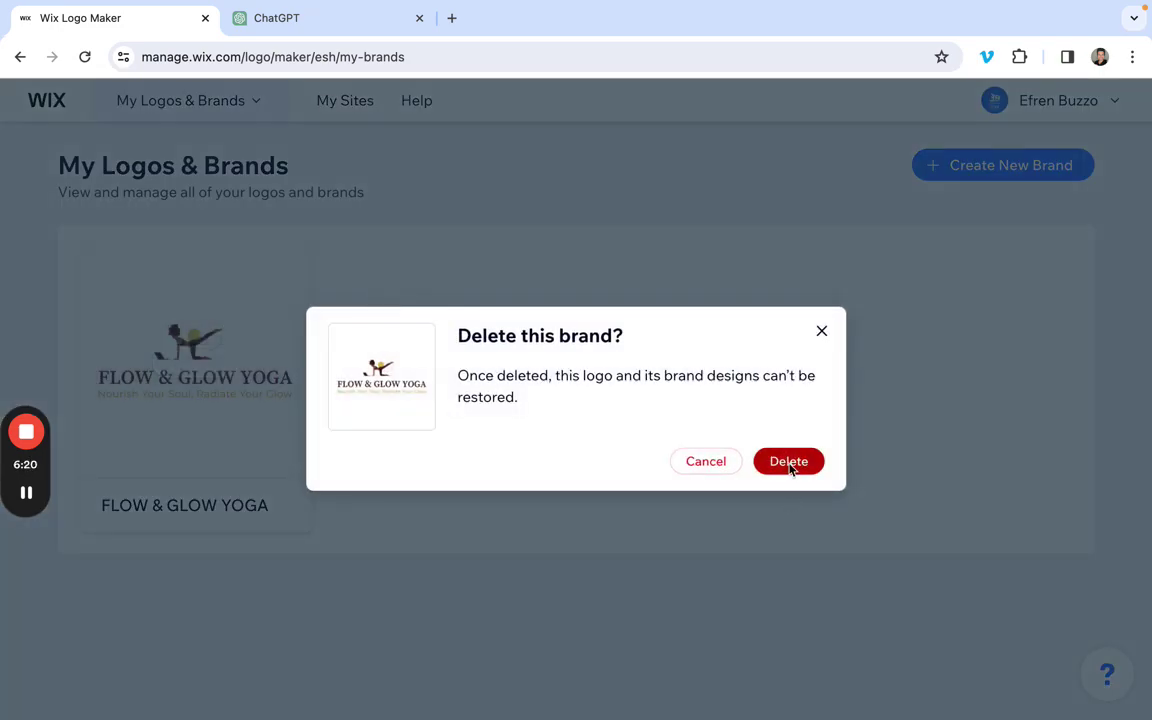
click(789, 461)
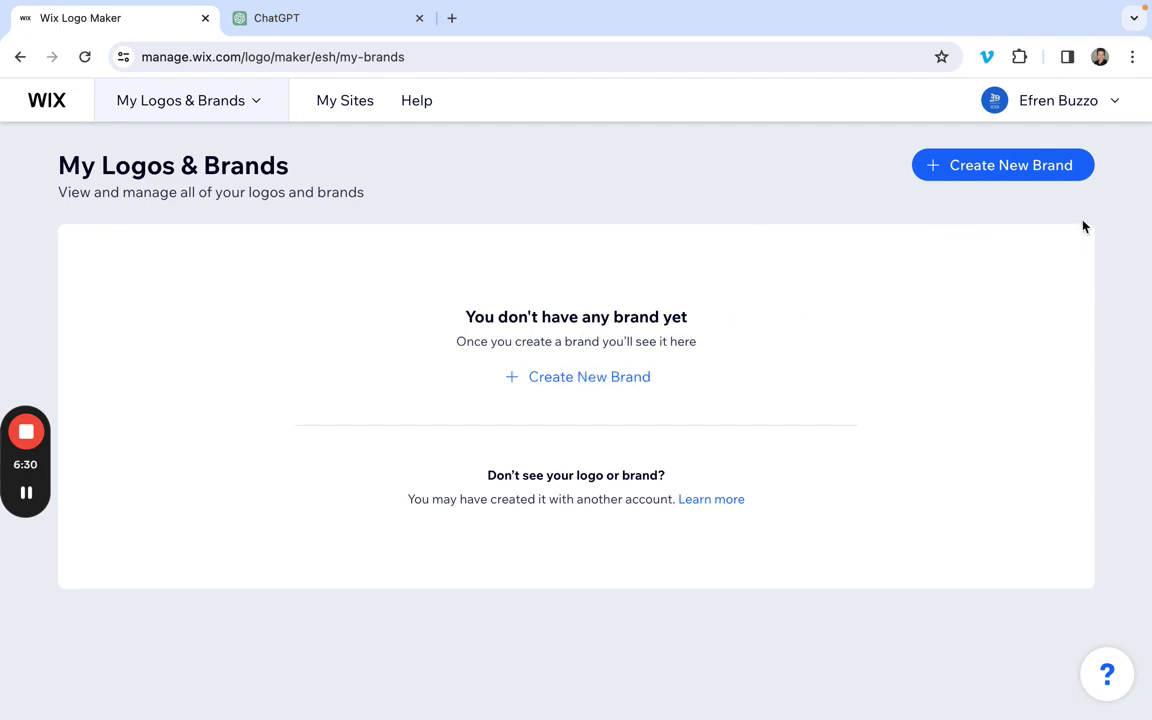
Create a new brand and set its business type to Yoga Studio from the suggestions for "Yoga"
click(1025, 170)
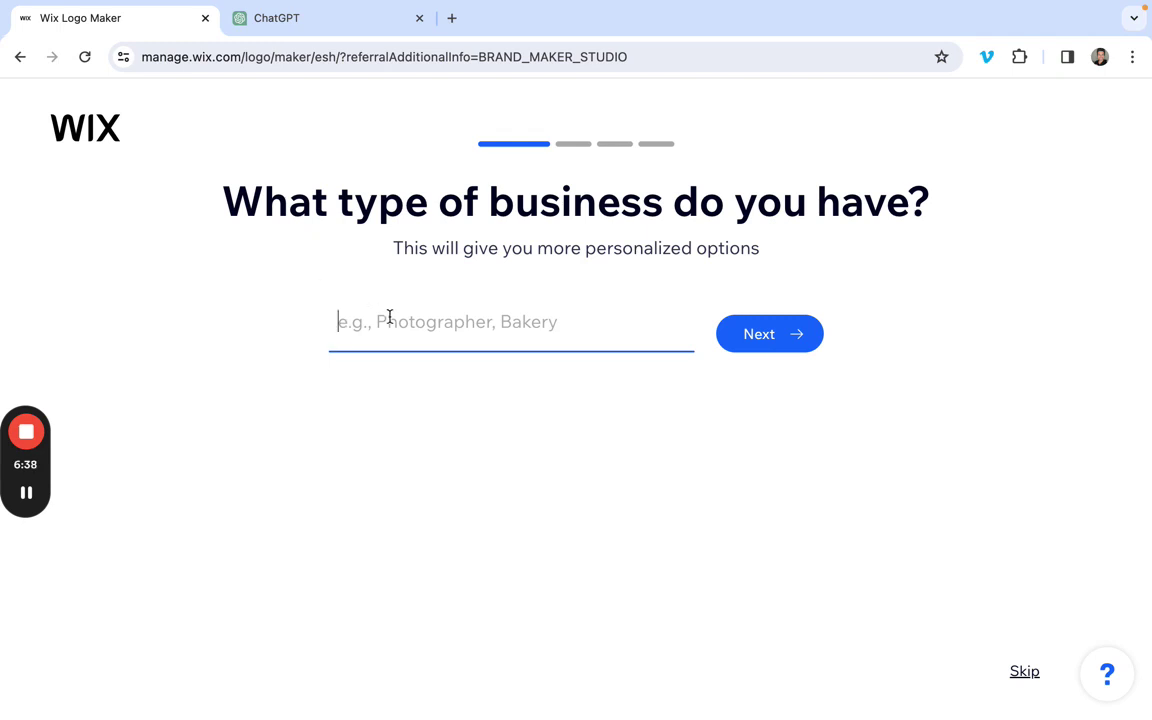
text(Yoga)
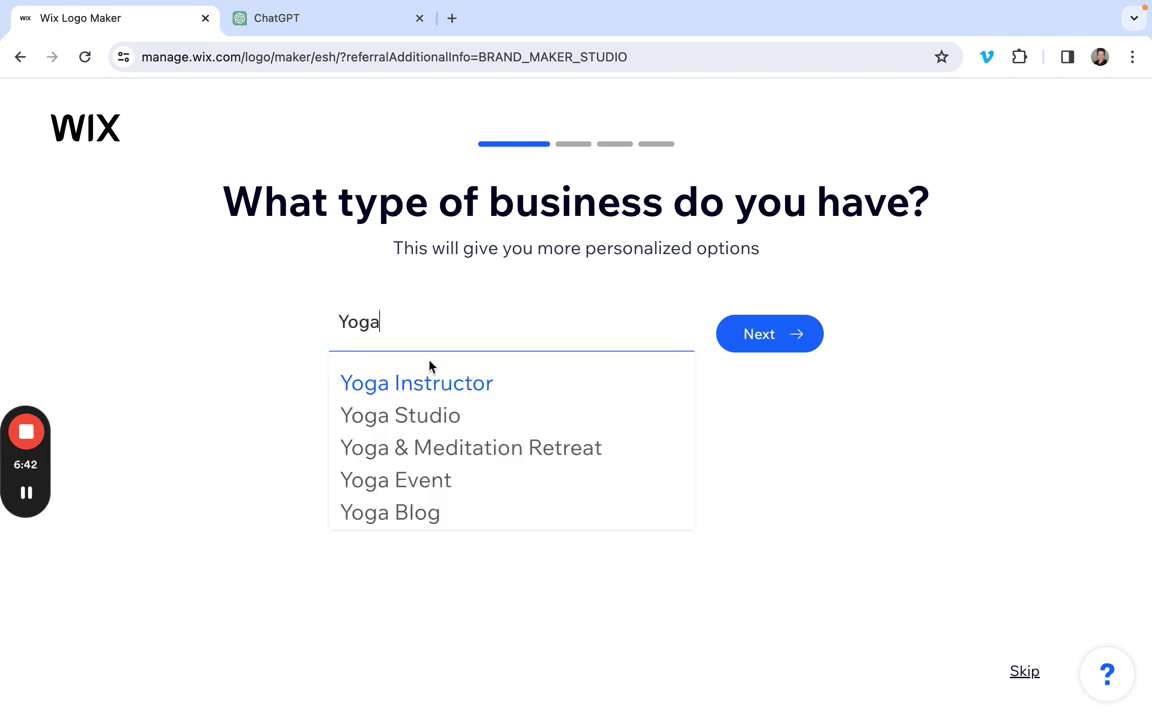
scroll(446, 440, down, 1)
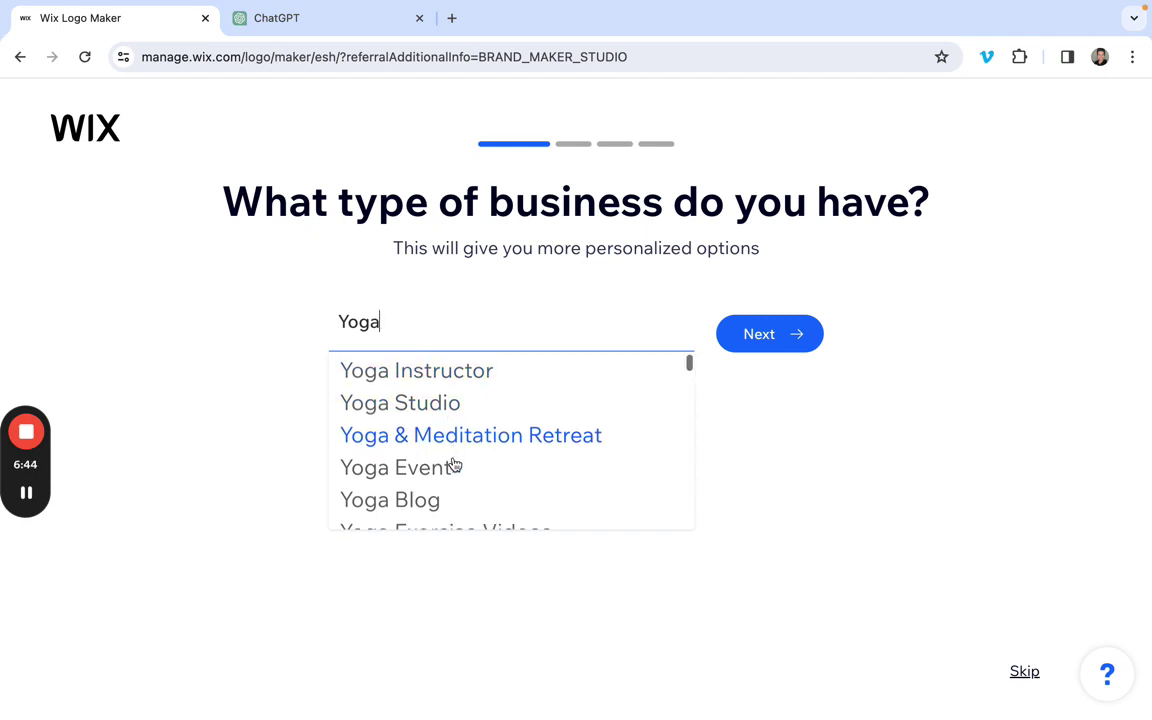
scroll(420, 458, down, 1)
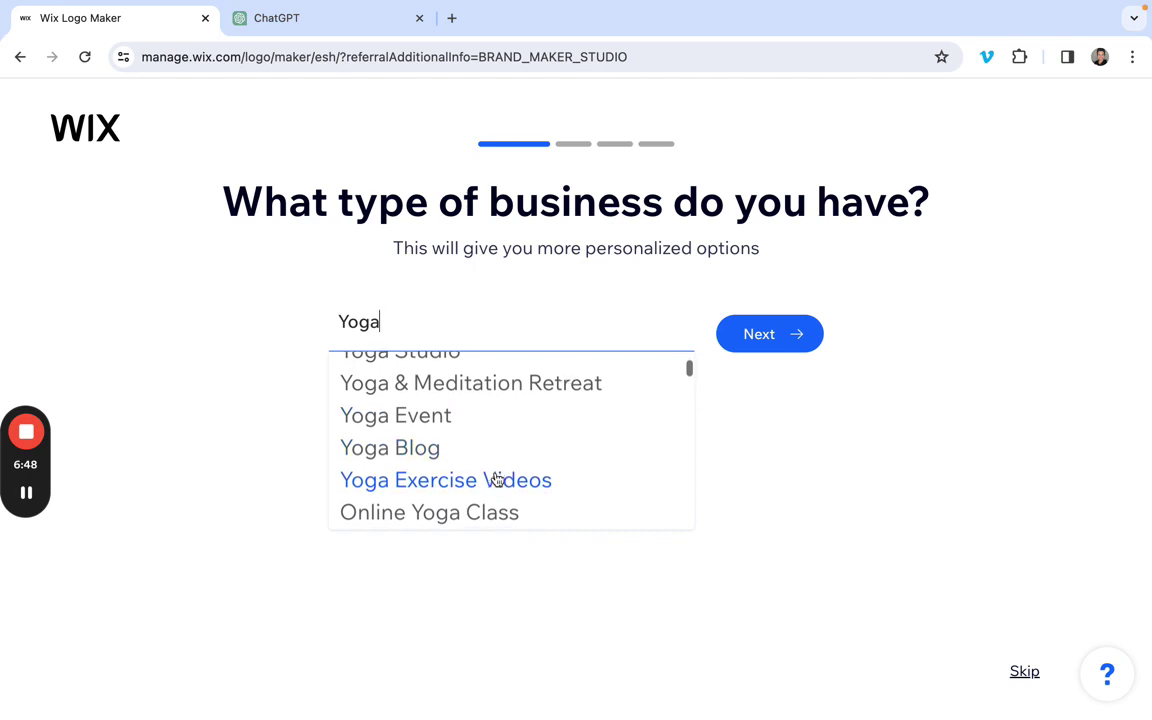
scroll(527, 450, down, 3)
scroll(540, 458, down, 4)
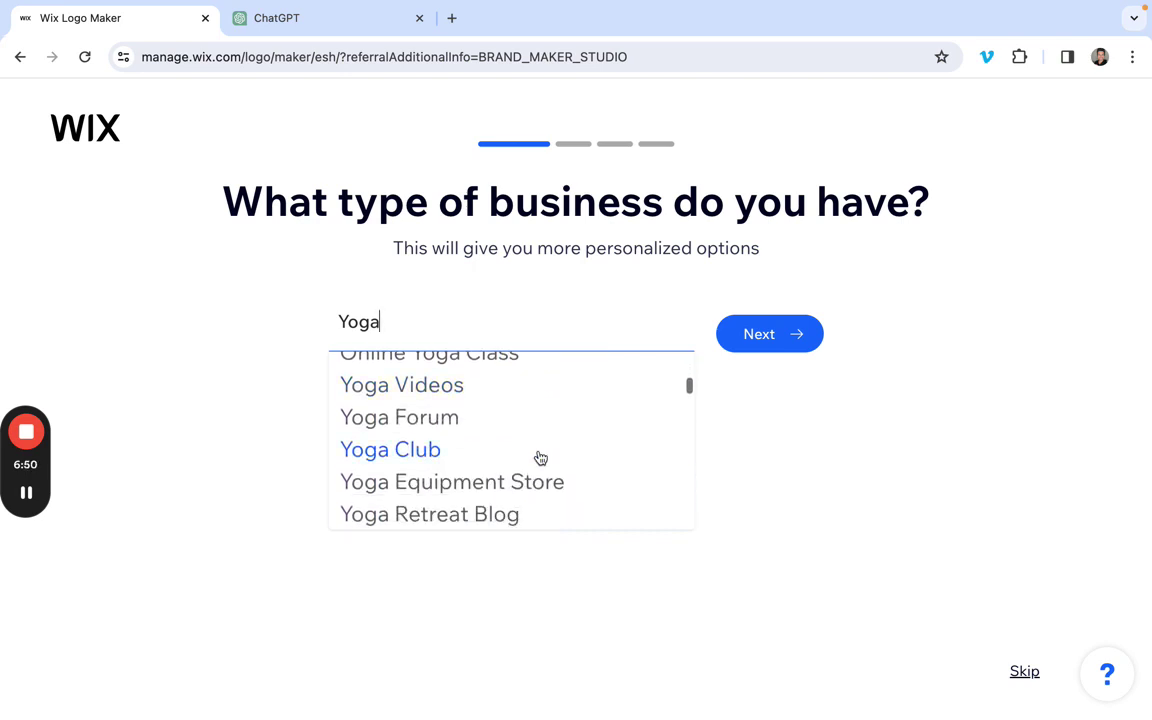
scroll(478, 447, down, 2)
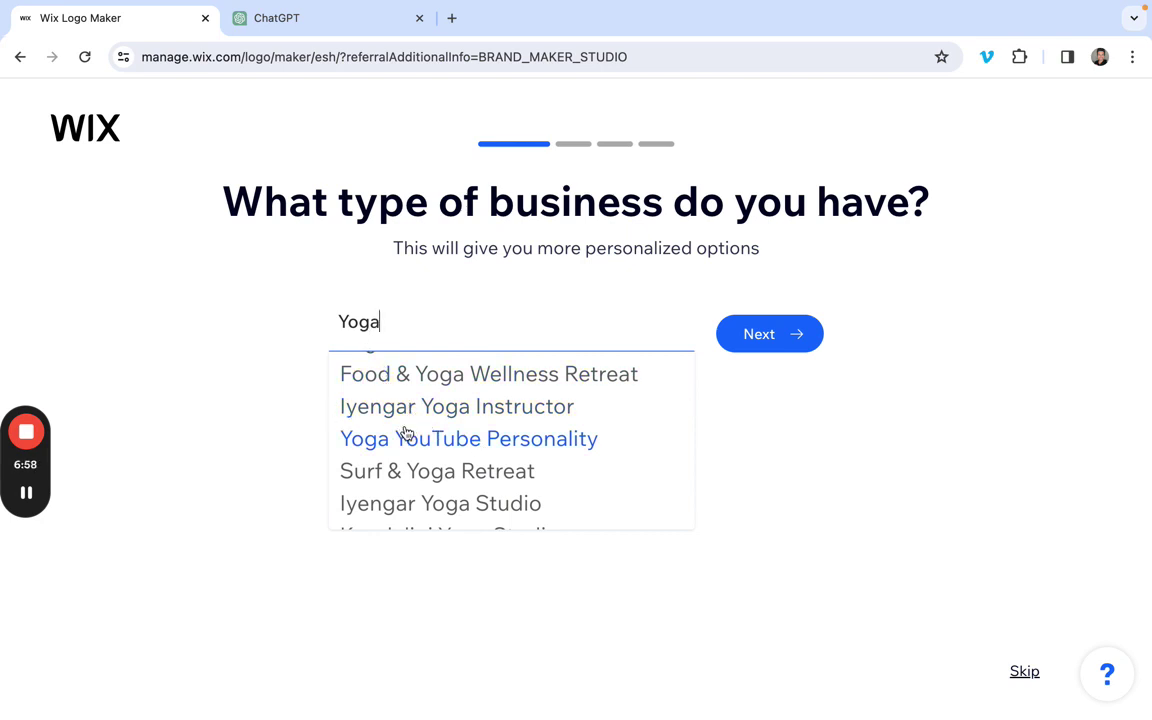
scroll(414, 460, down, 1)
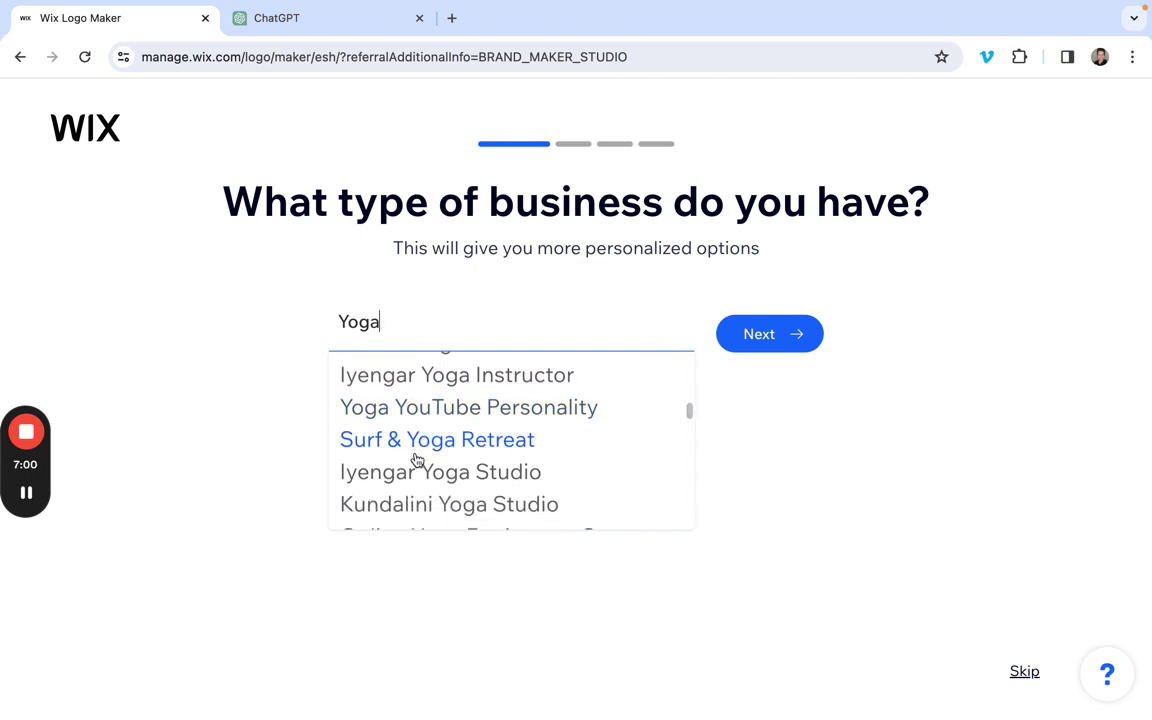
scroll(416, 459, down, 2)
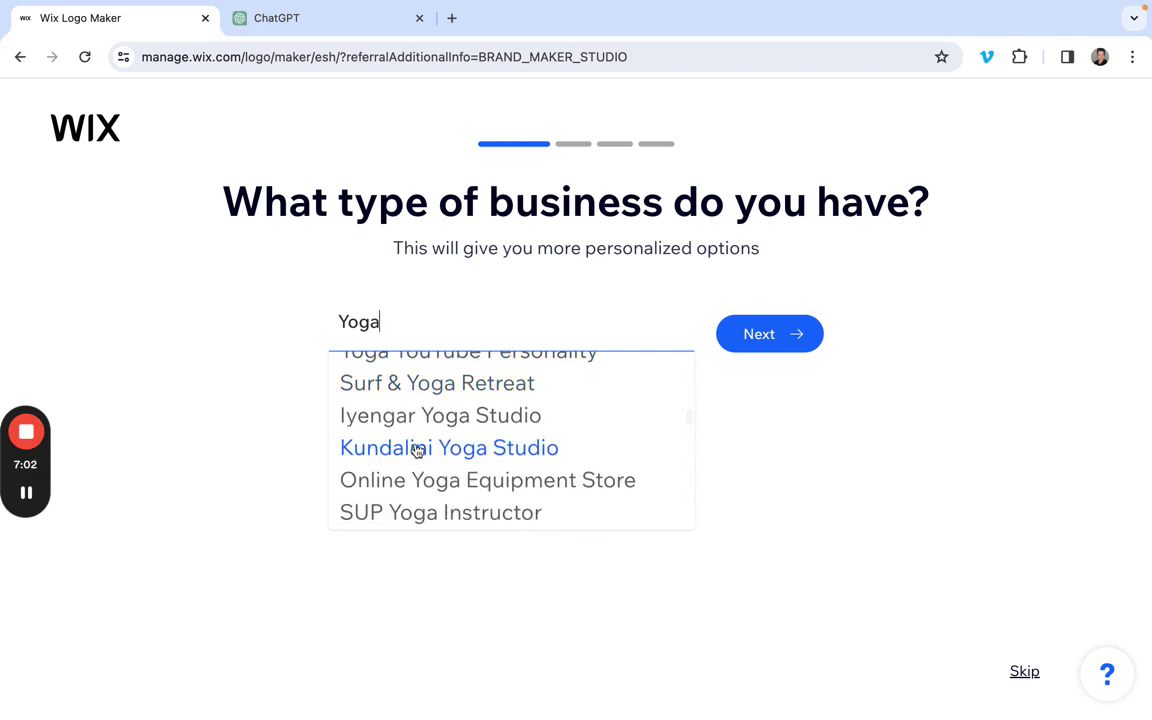
scroll(416, 451, up, 1)
scroll(416, 451, down, 5)
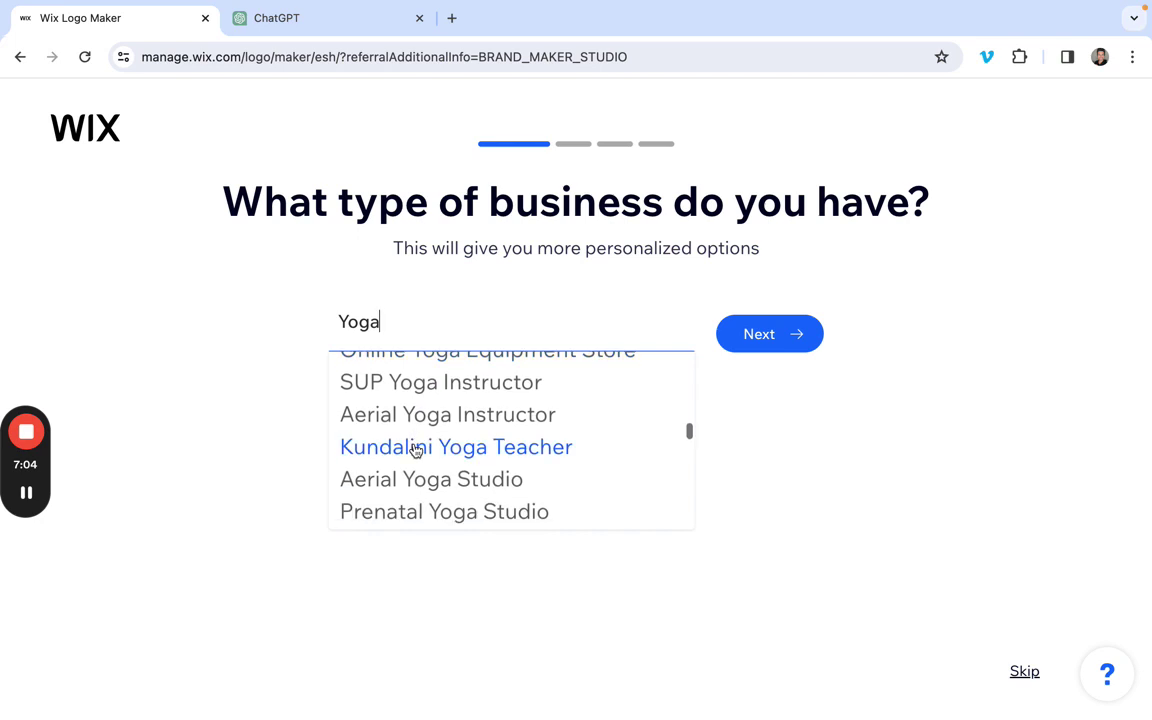
scroll(517, 496, down, 3)
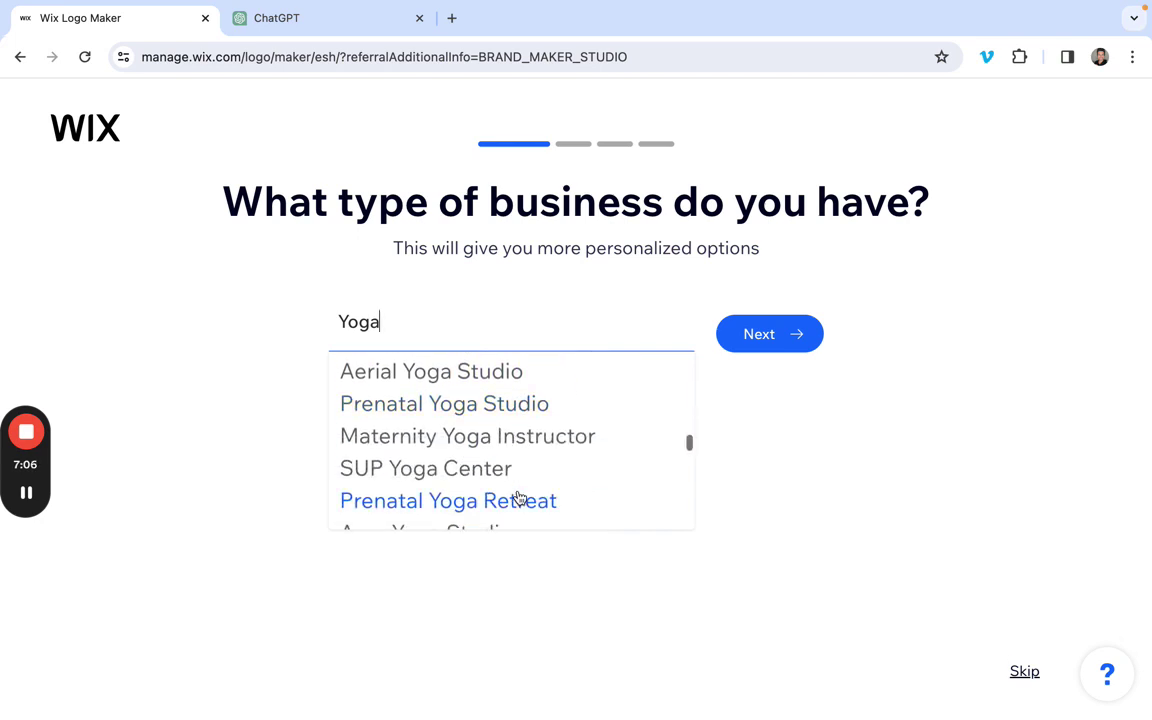
scroll(517, 496, up, 10)
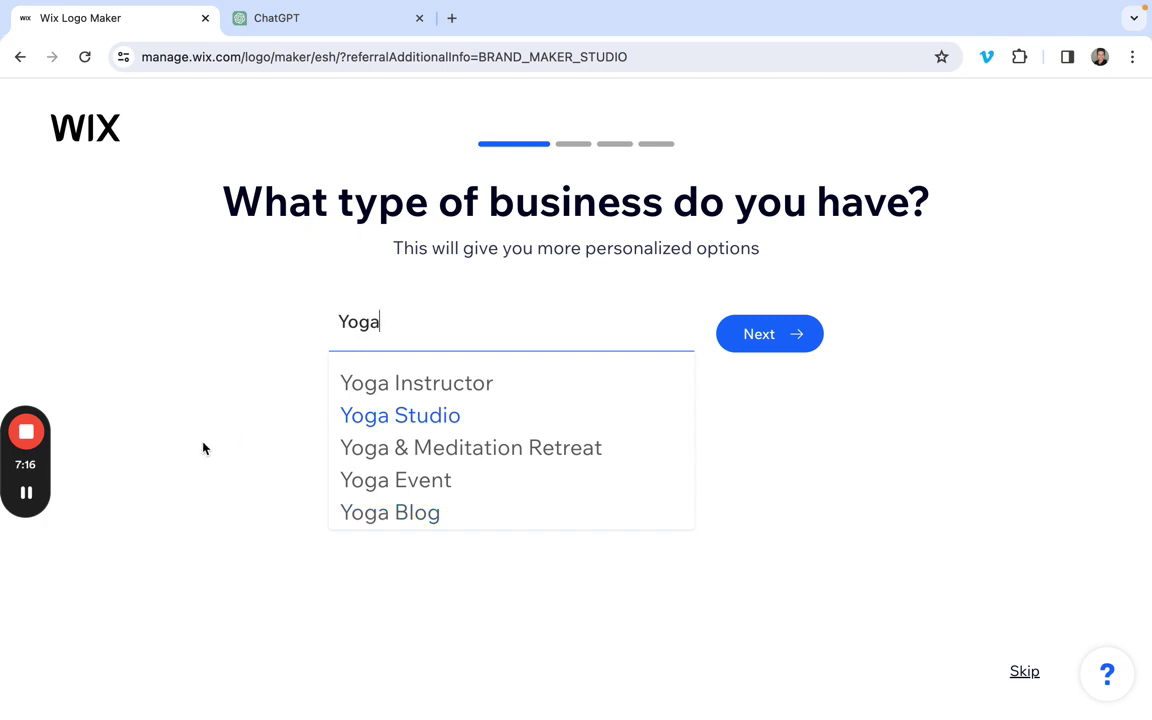
click(416, 420)
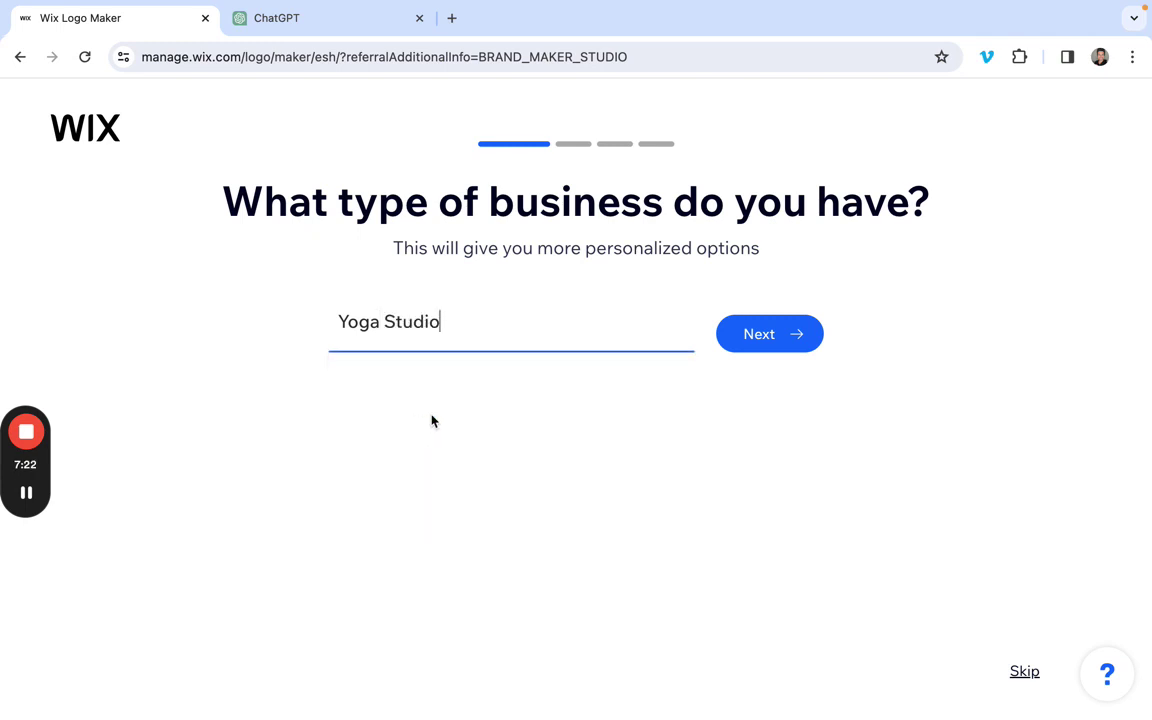
click(799, 338)
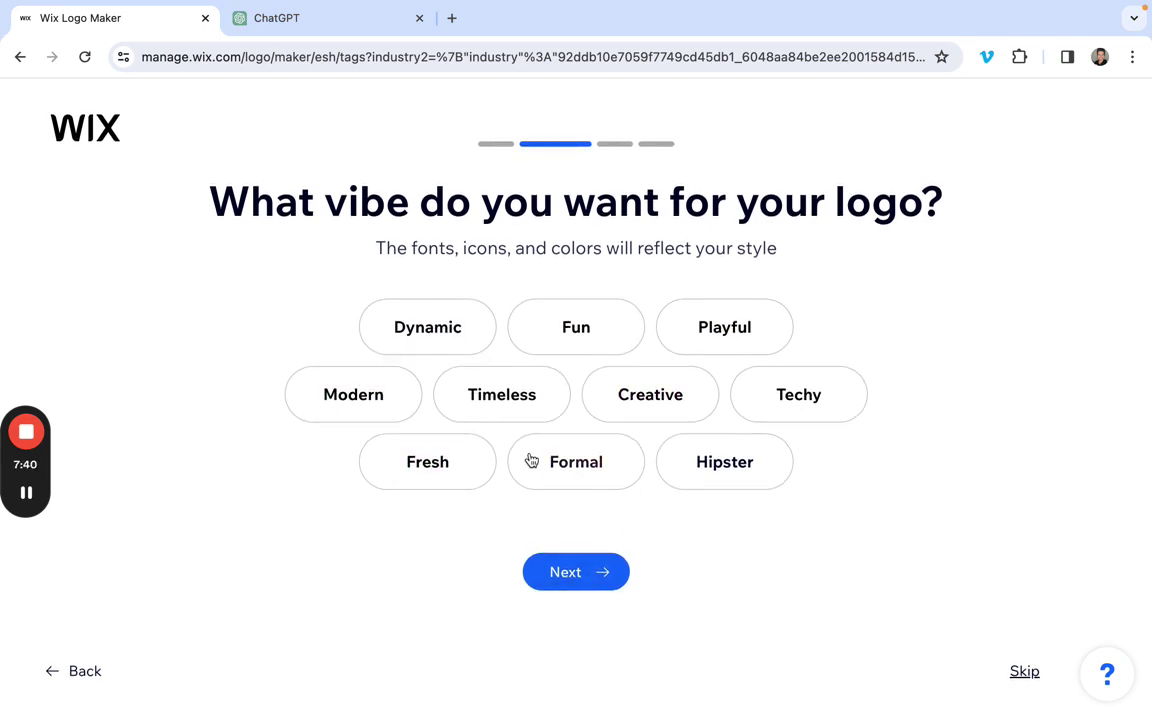
Choose Fresh as the logo's vibe and set the logo text to "Flow & Glow Yoga Studio"
click(428, 471)
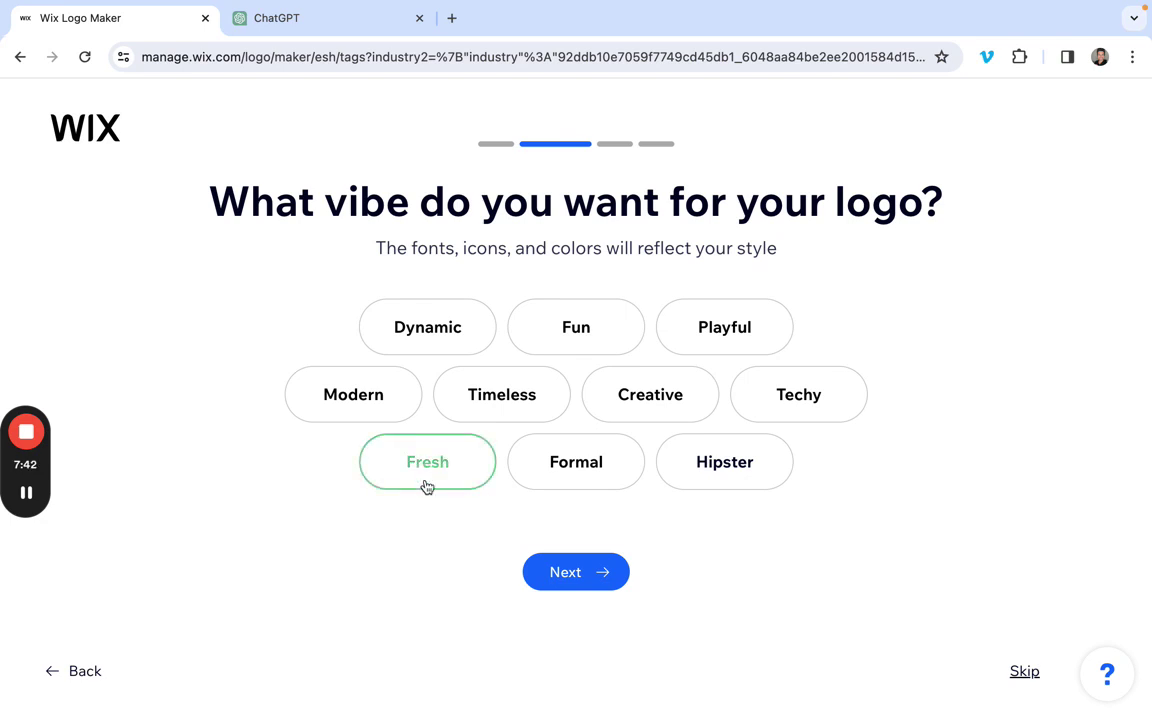
click(586, 574)
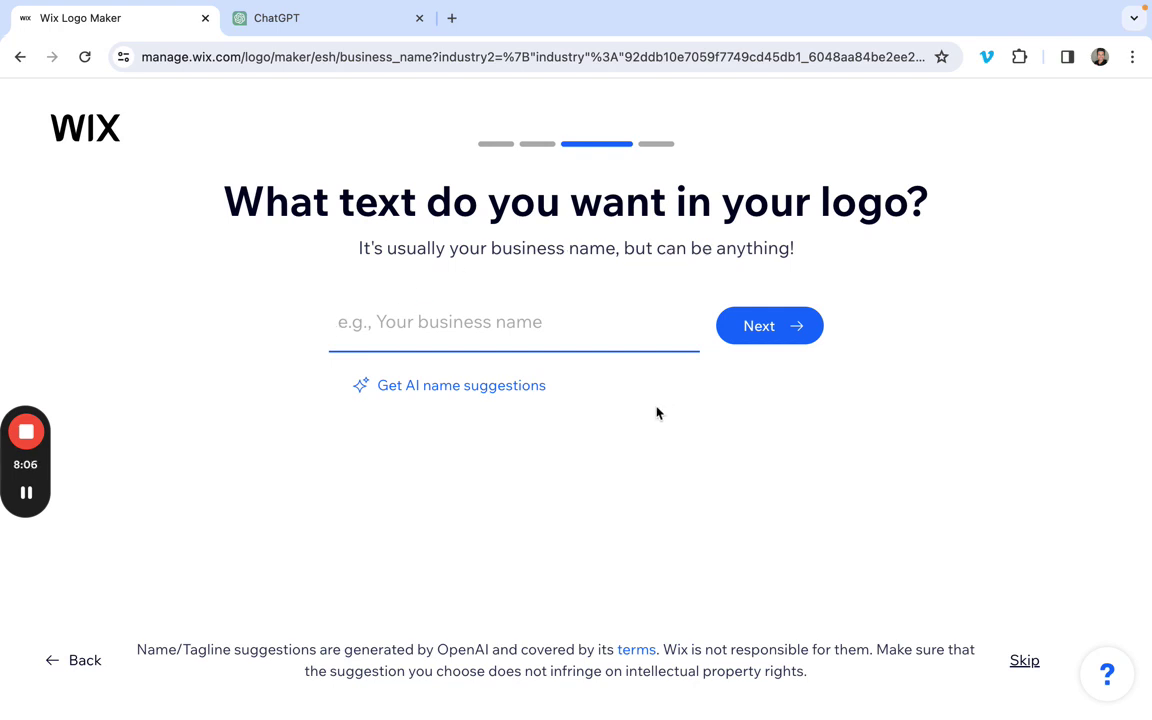
text(F)
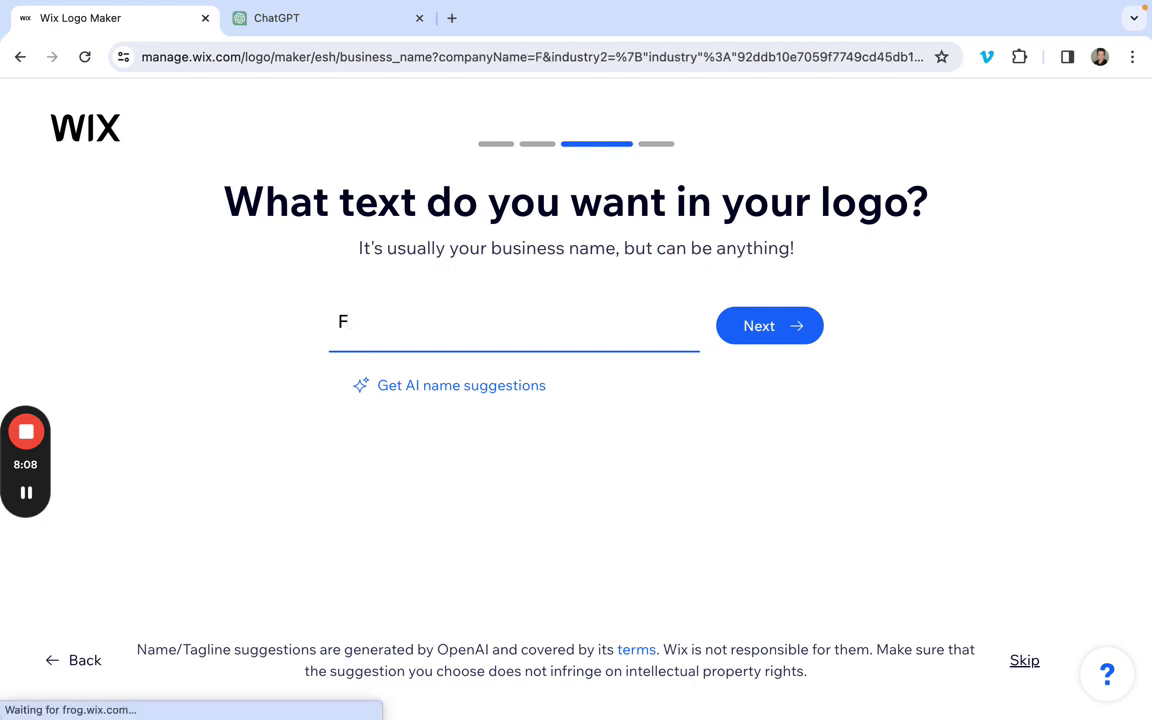
text(low )
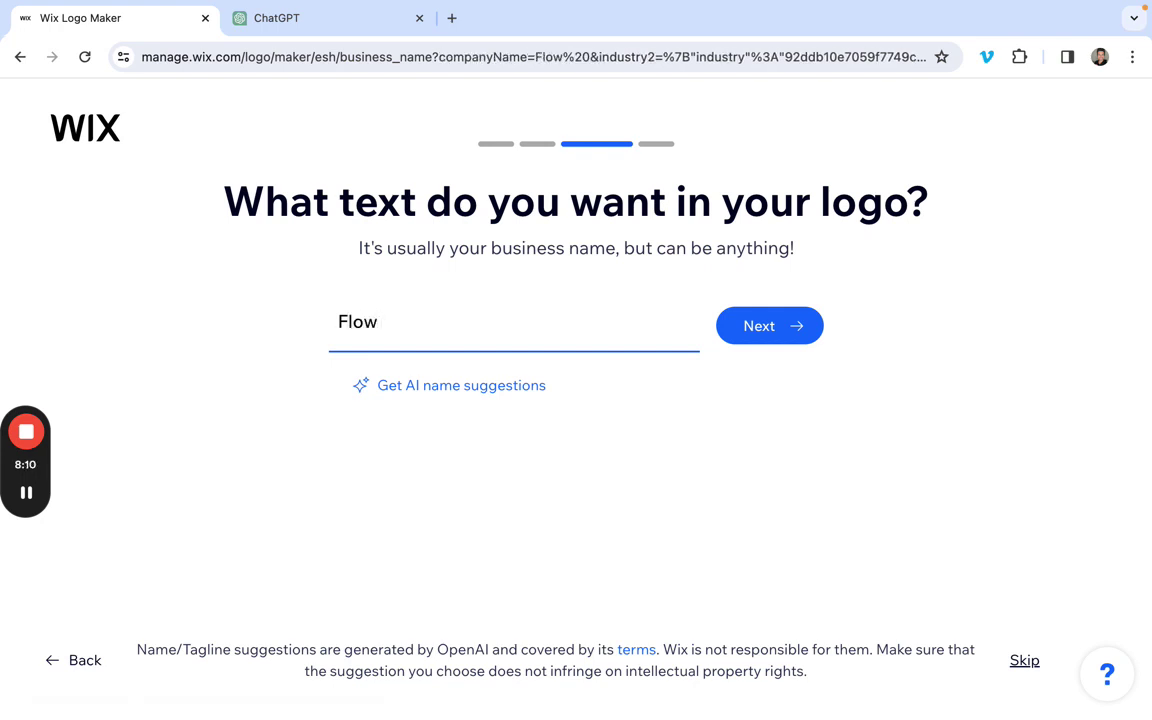
text(& Glow Y)
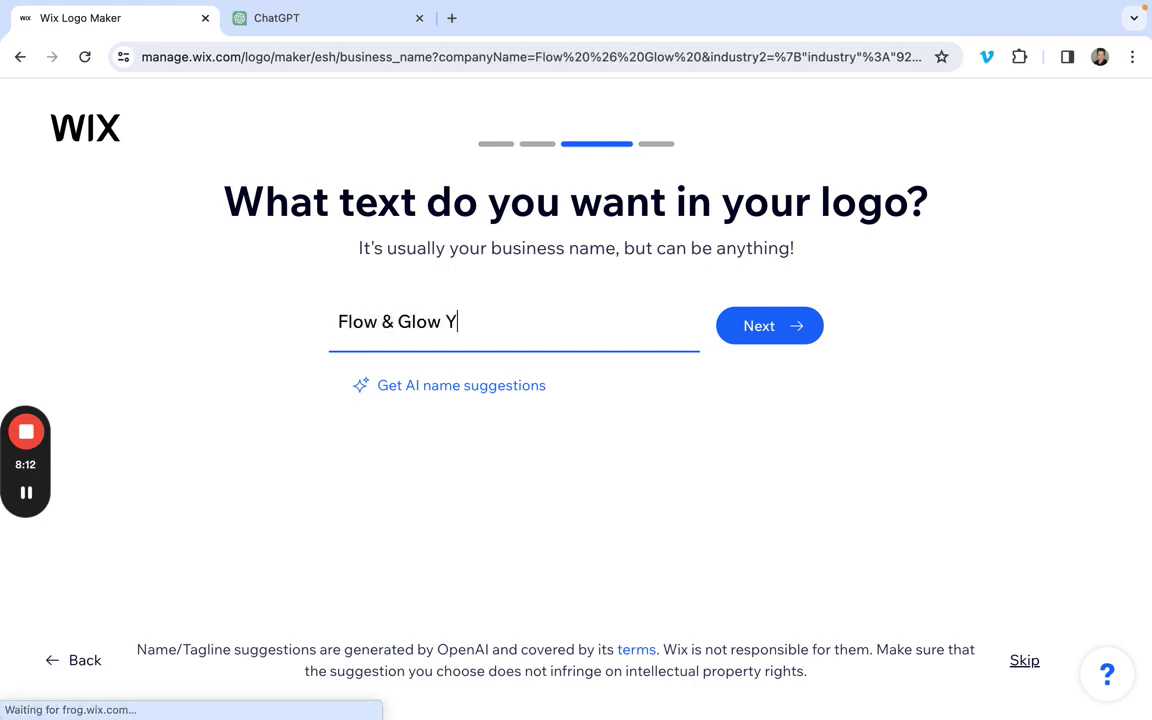
text(oga Stud)
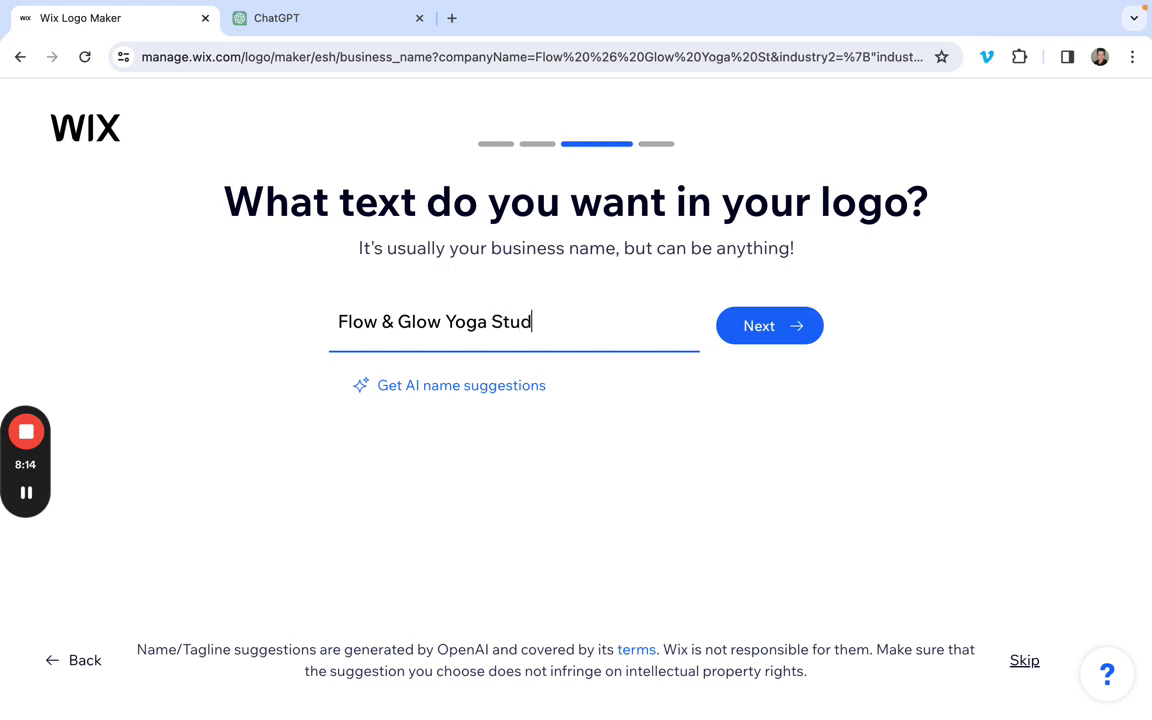
text(io)
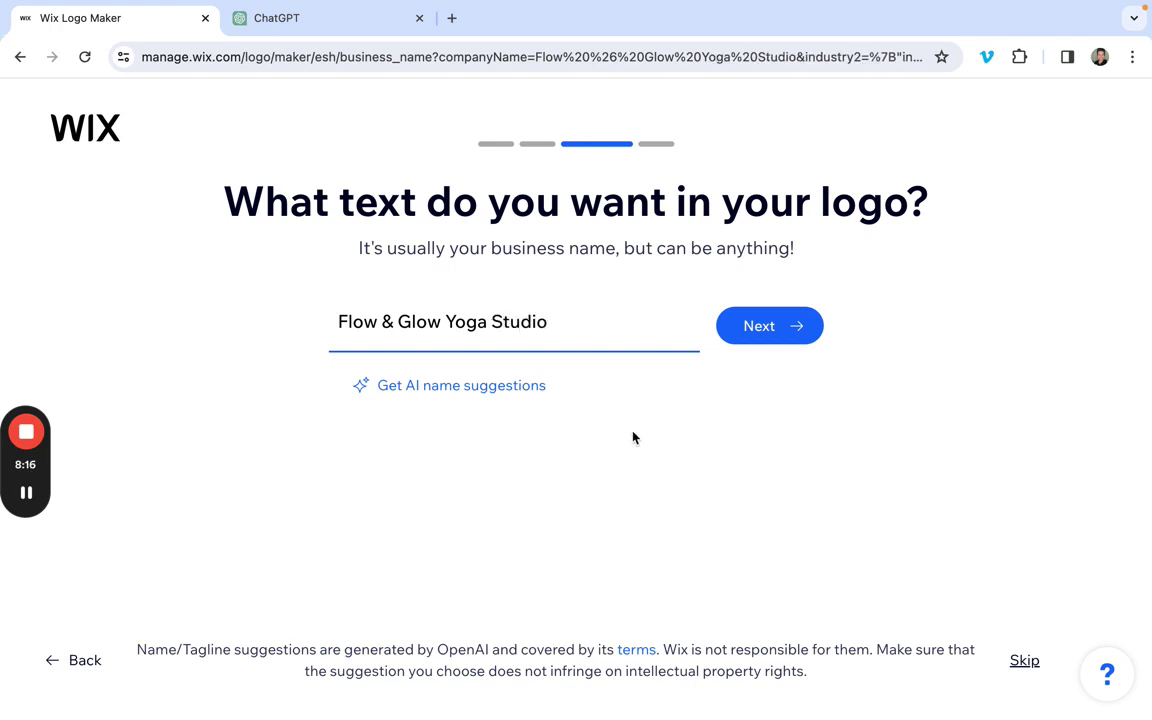
click(790, 329)
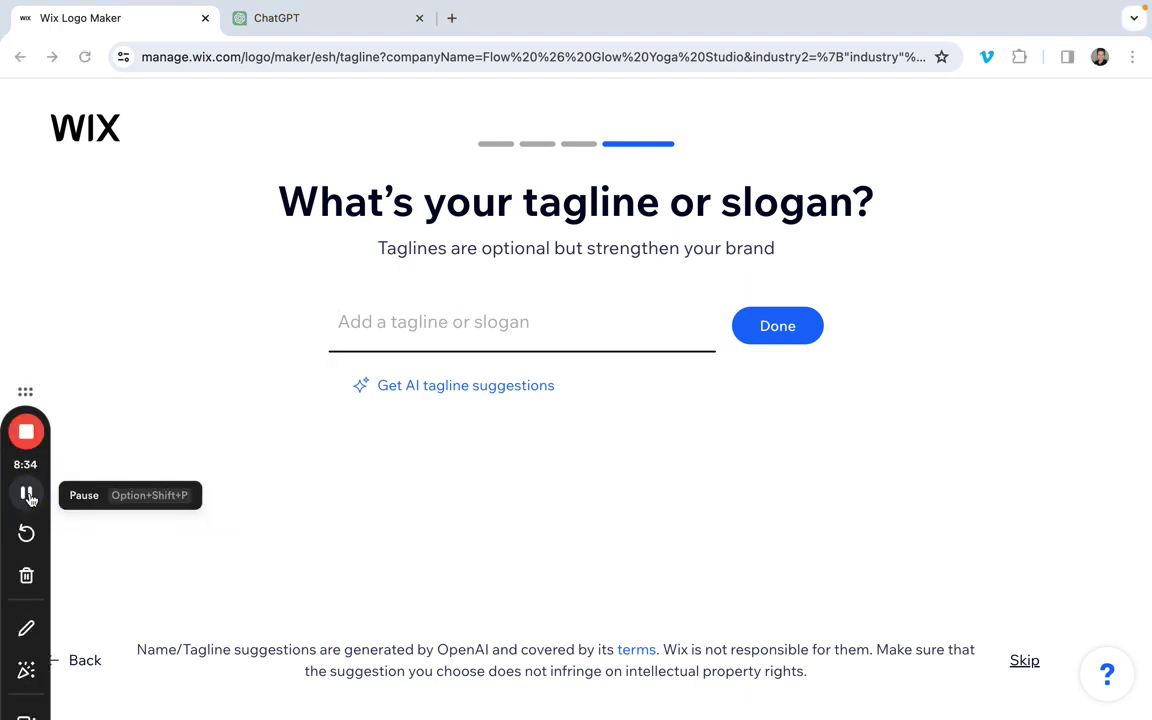
click(221, 489)
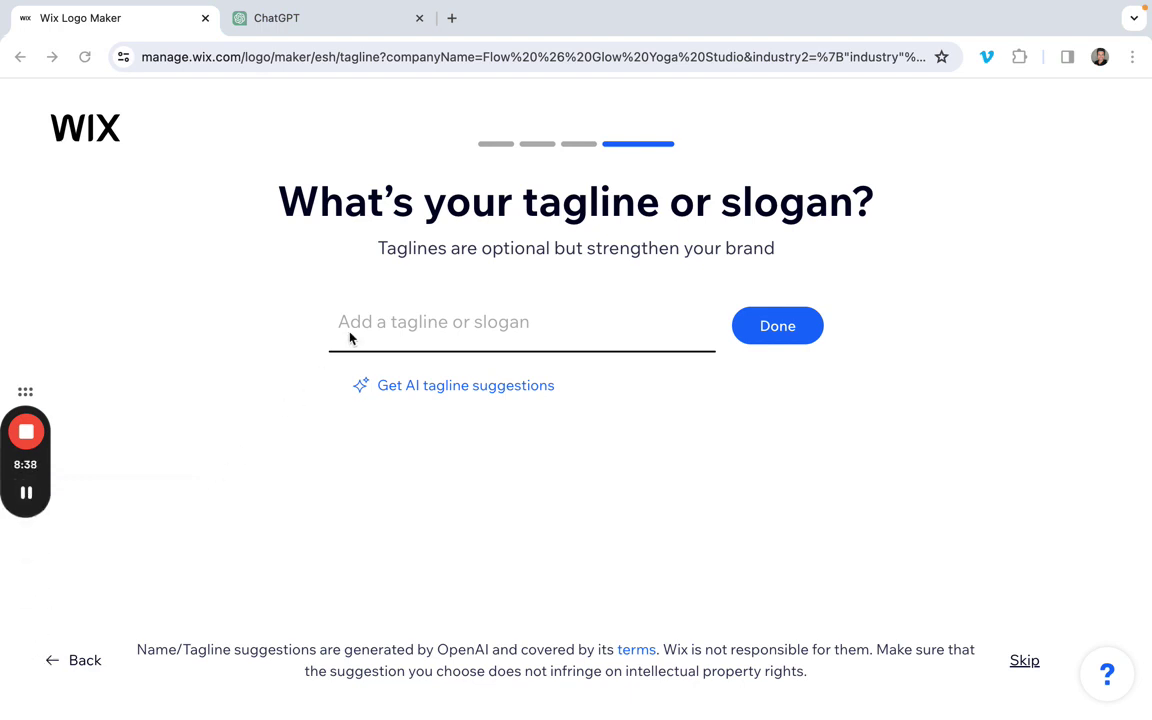
mouse_move(26, 503)
click(329, 20)
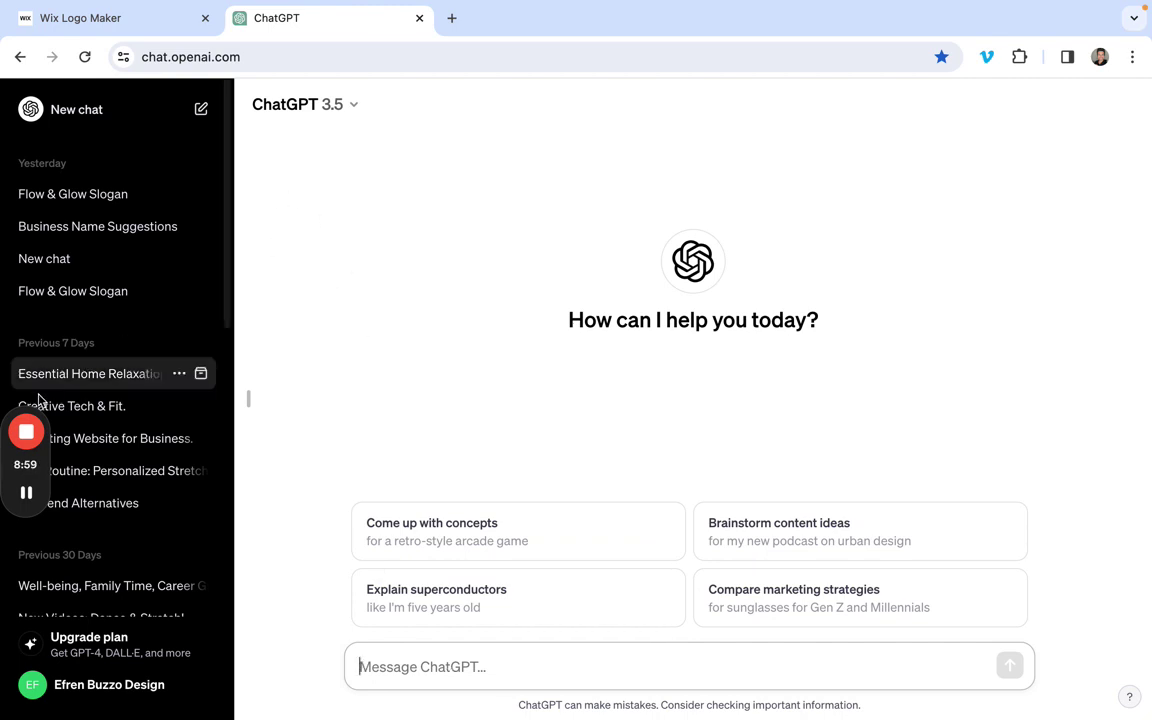
mouse_move(14, 428)
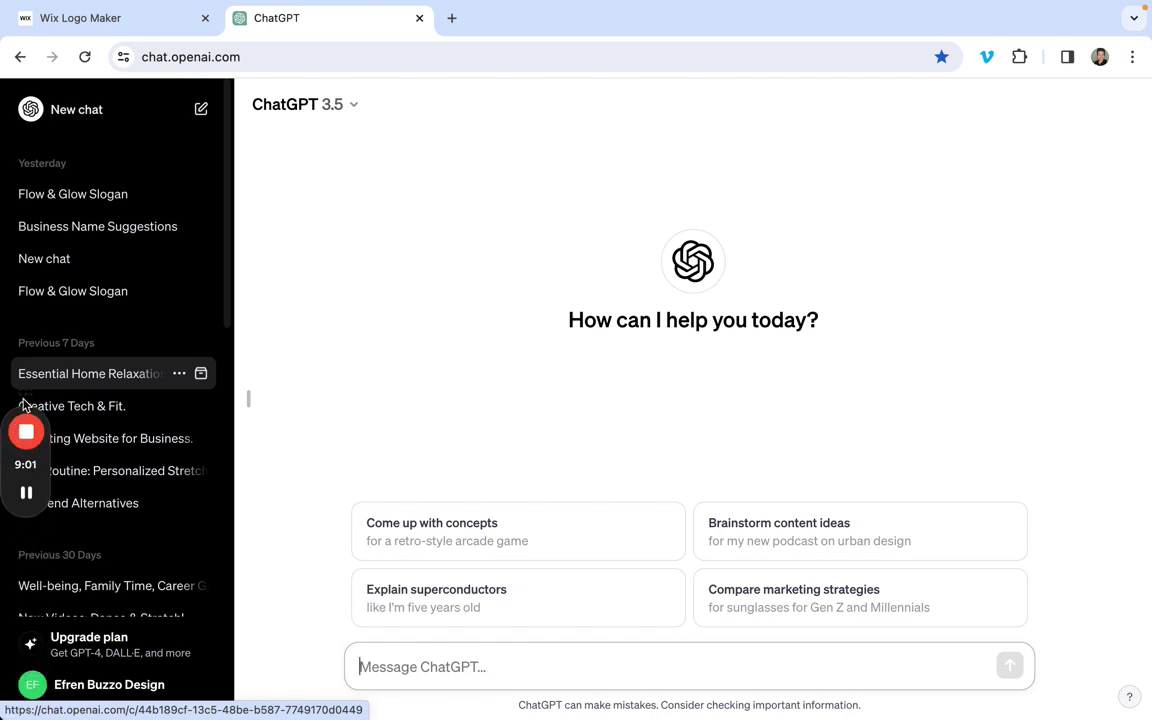
drag(5, 420, 281, 560)
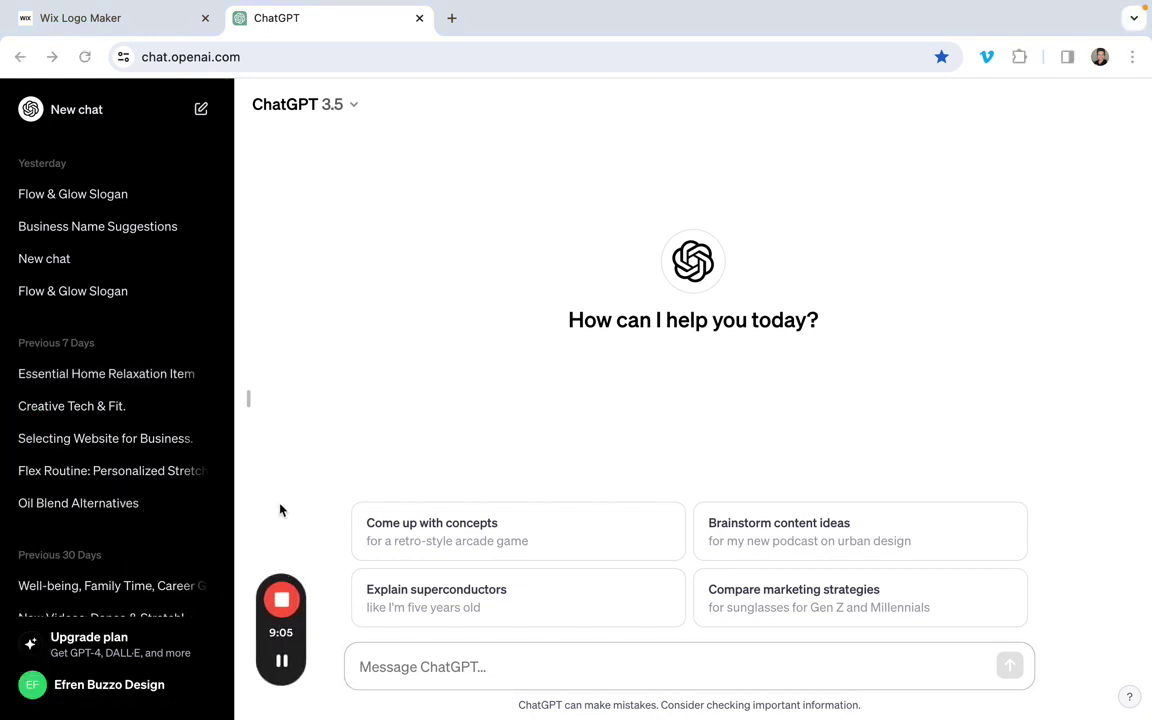
click(154, 19)
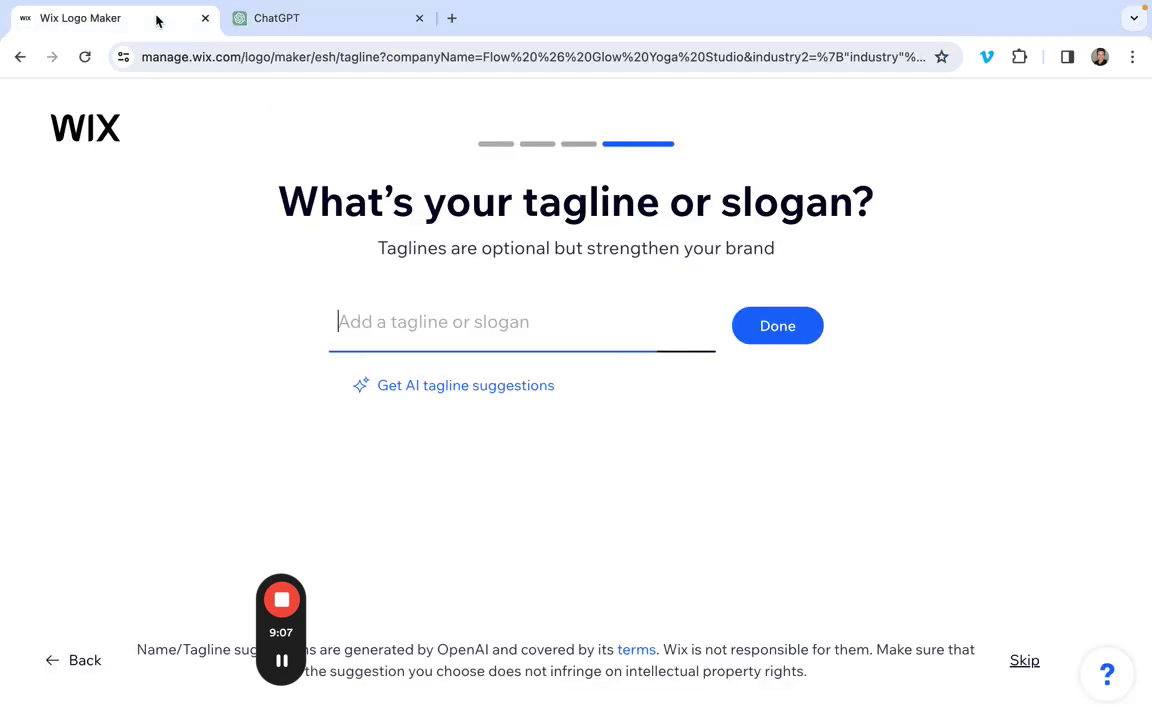
Switch to ChatGPT and send the prompt "can you give me a tagline for my yoga business called Flow & Glow Yoga Studio"
click(324, 17)
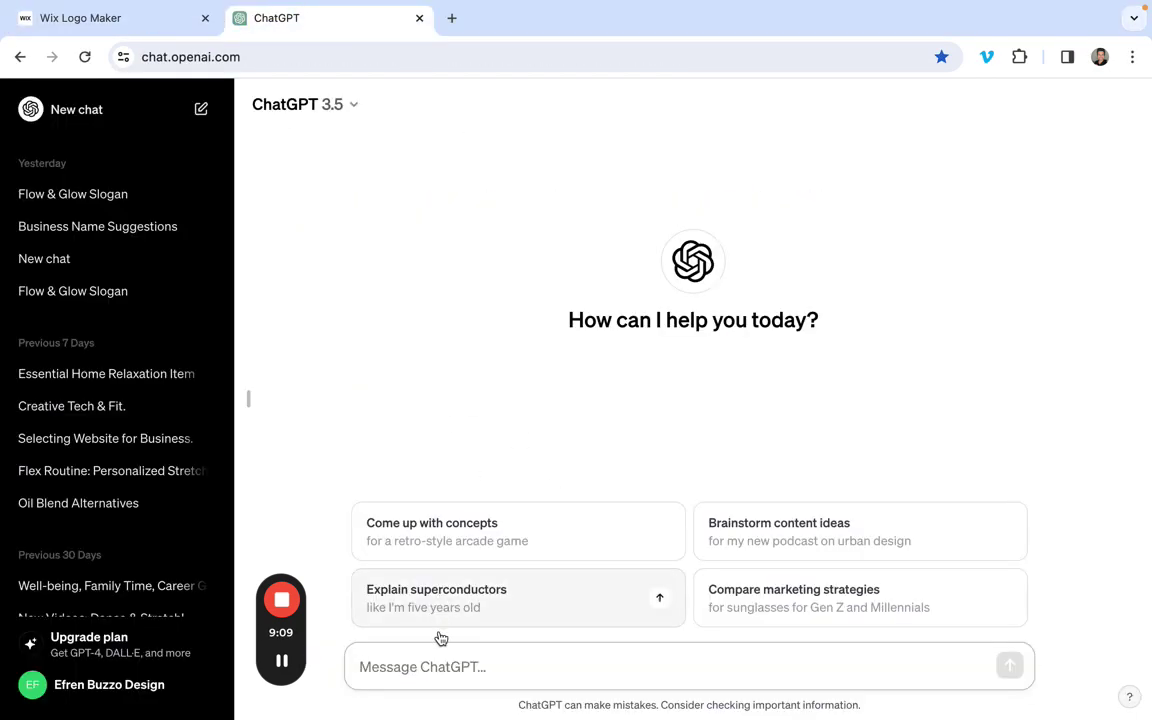
click(443, 667)
text(can yo)
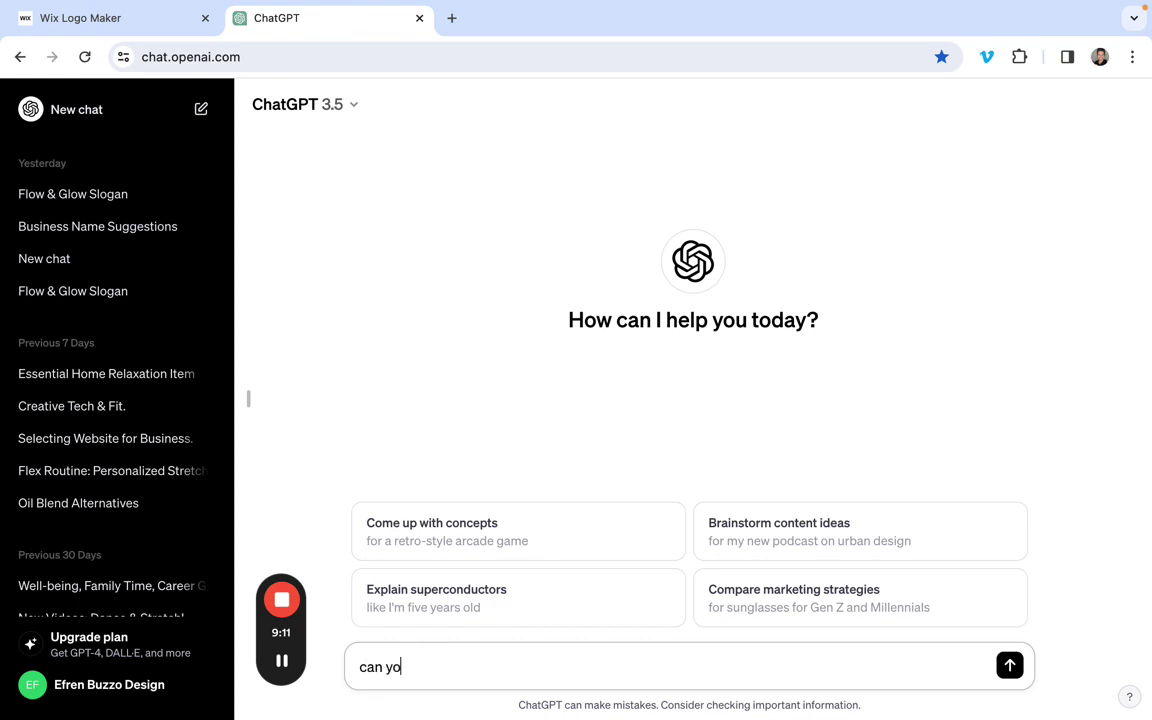
text(u give me)
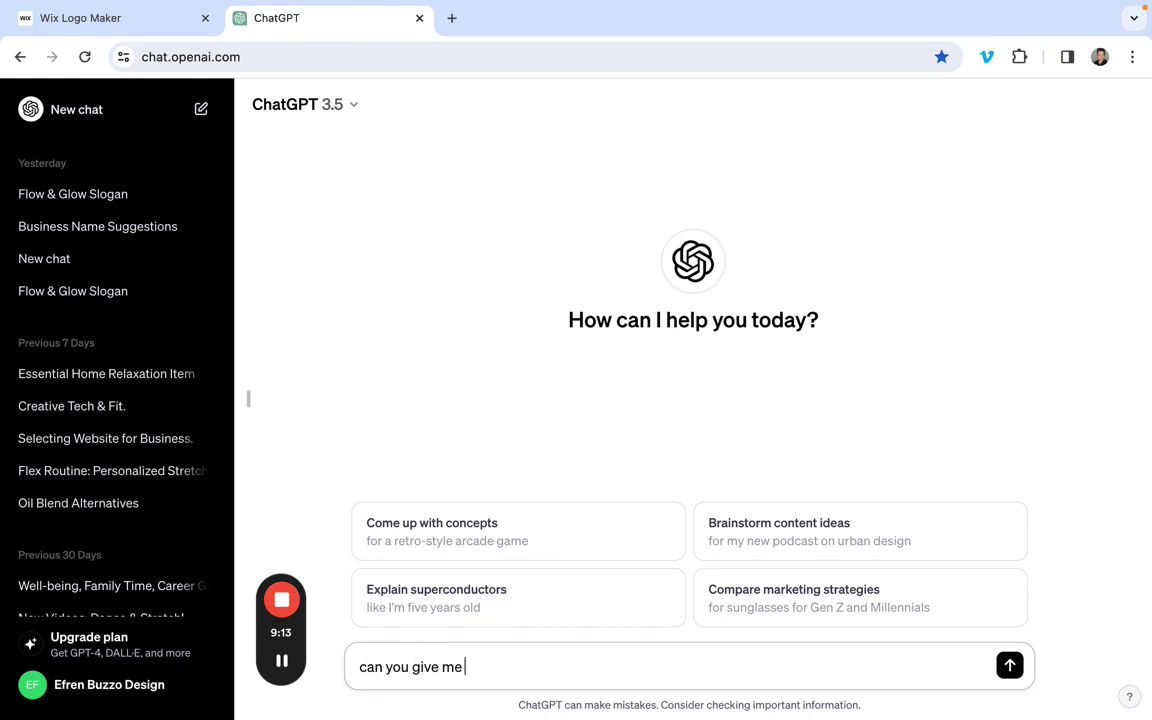
text( a tagline for my)
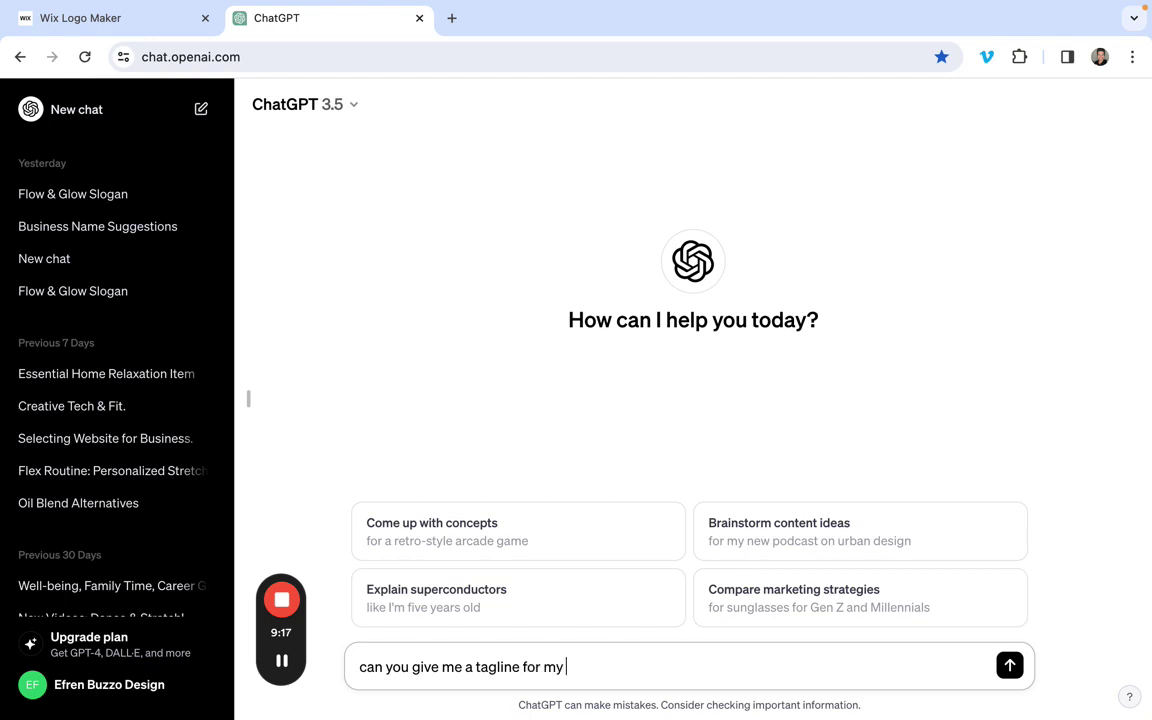
text( yoga business )
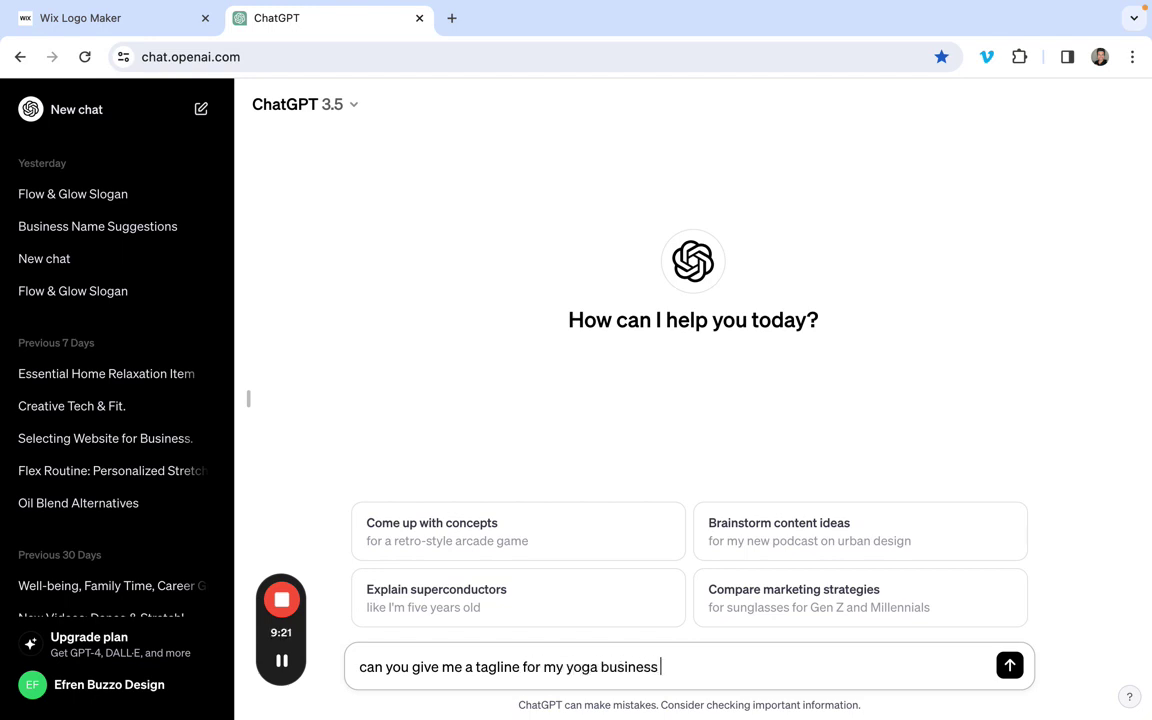
text(clas)
key(BackSpace)
key(BackSpace)
text(lled Flw )
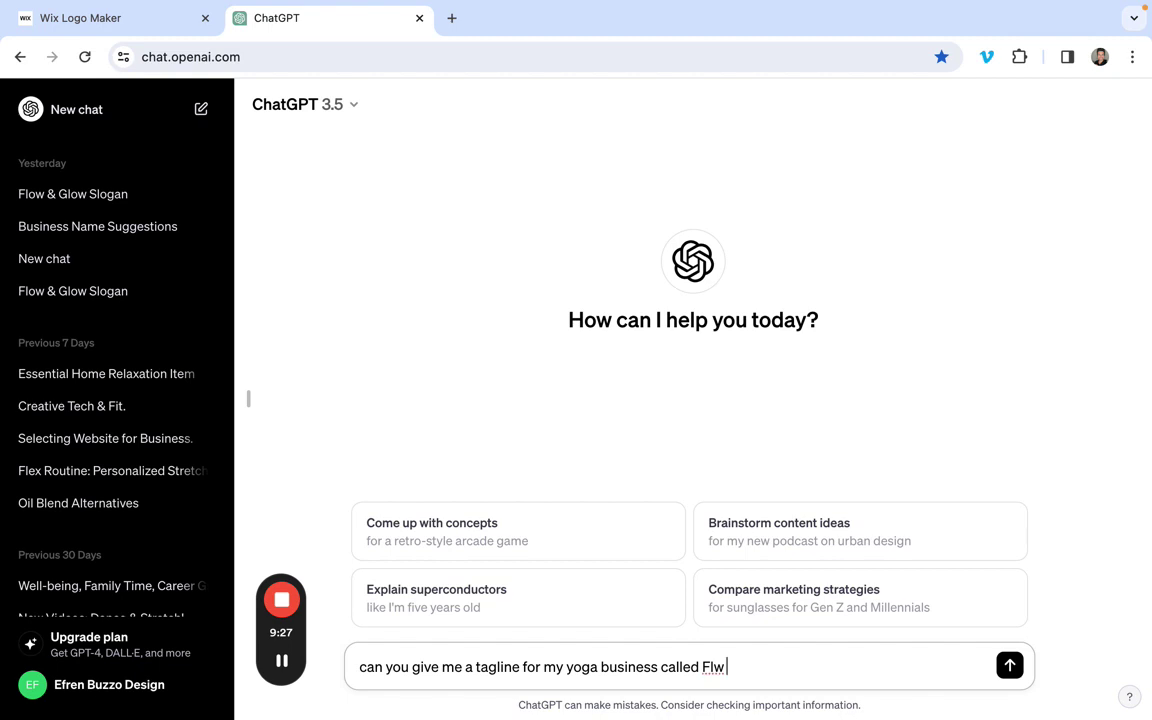
text(&ow & Glow Y)
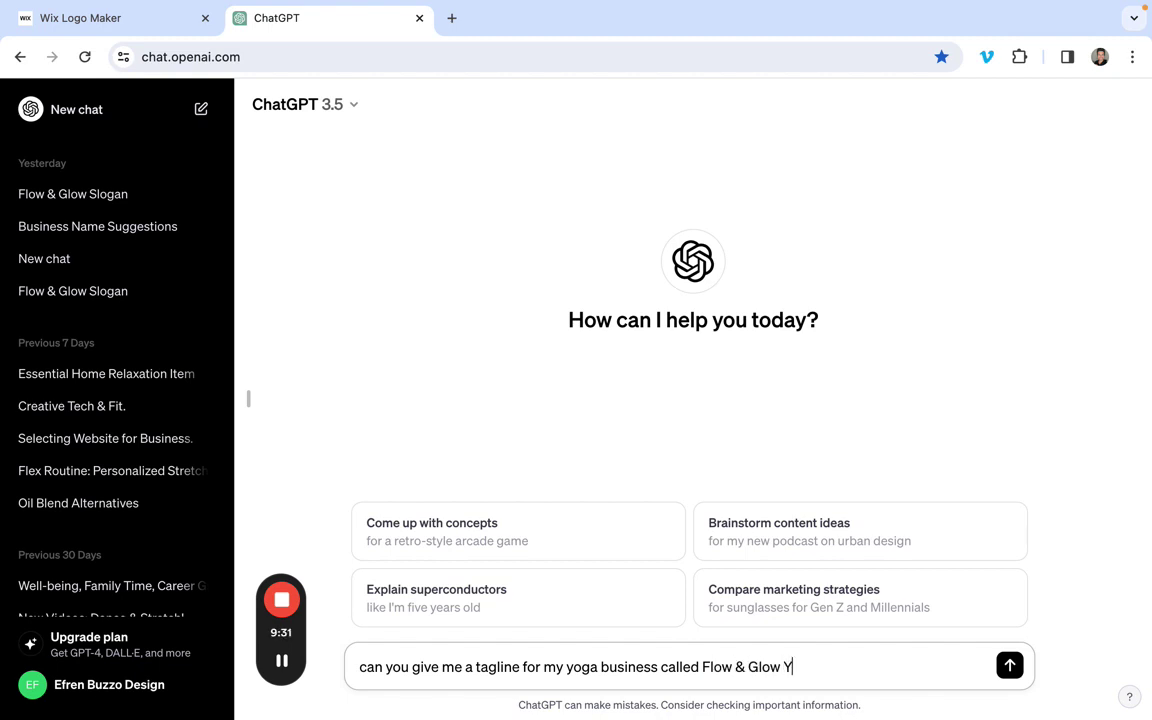
text(oga Studio)
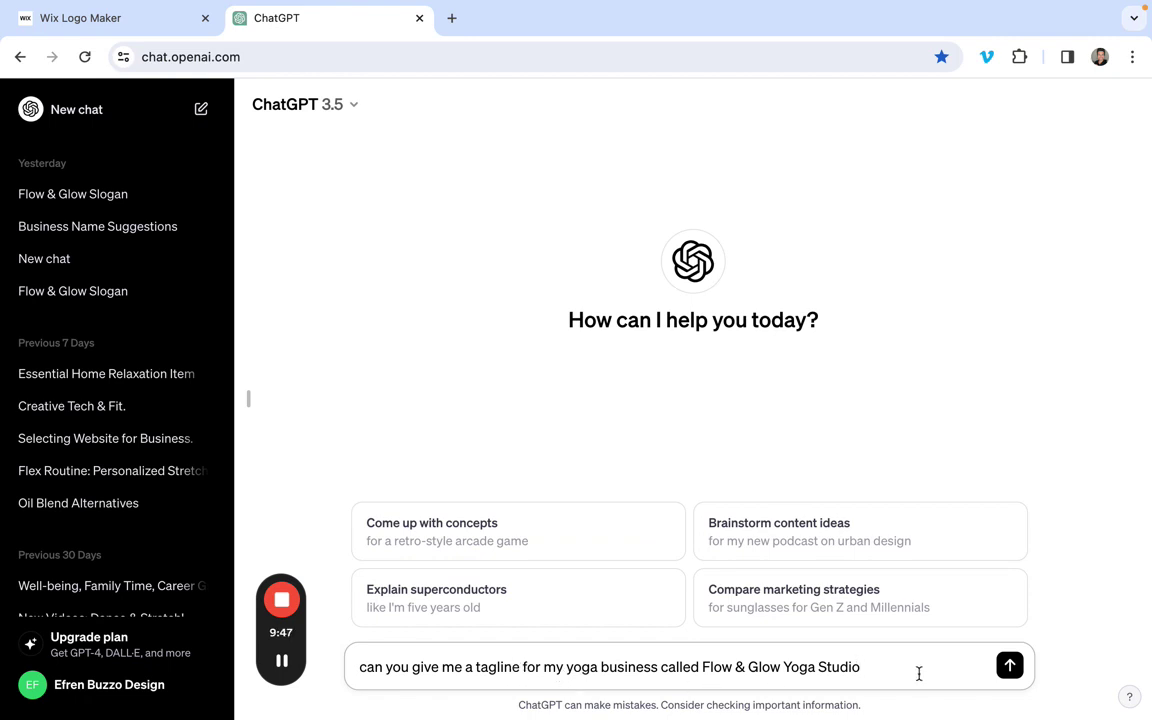
click(1010, 670)
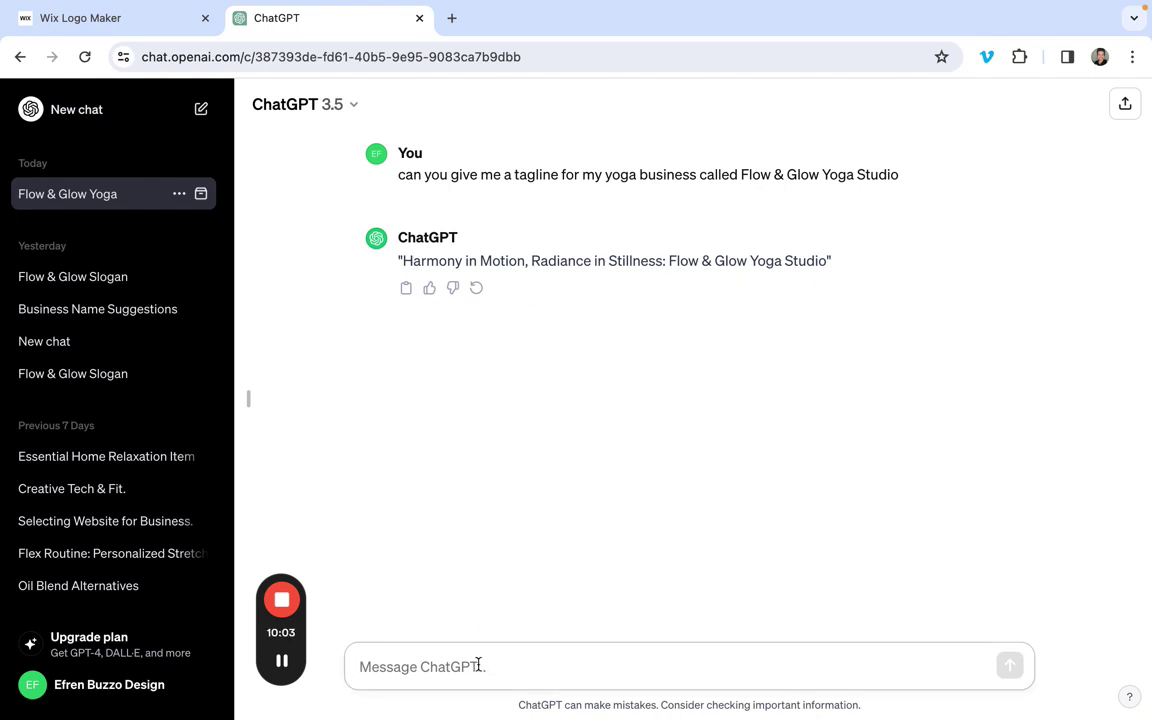
Send the follow-up prompt "can you give a few more options" in the same ChatGPT conversation
text(ca)
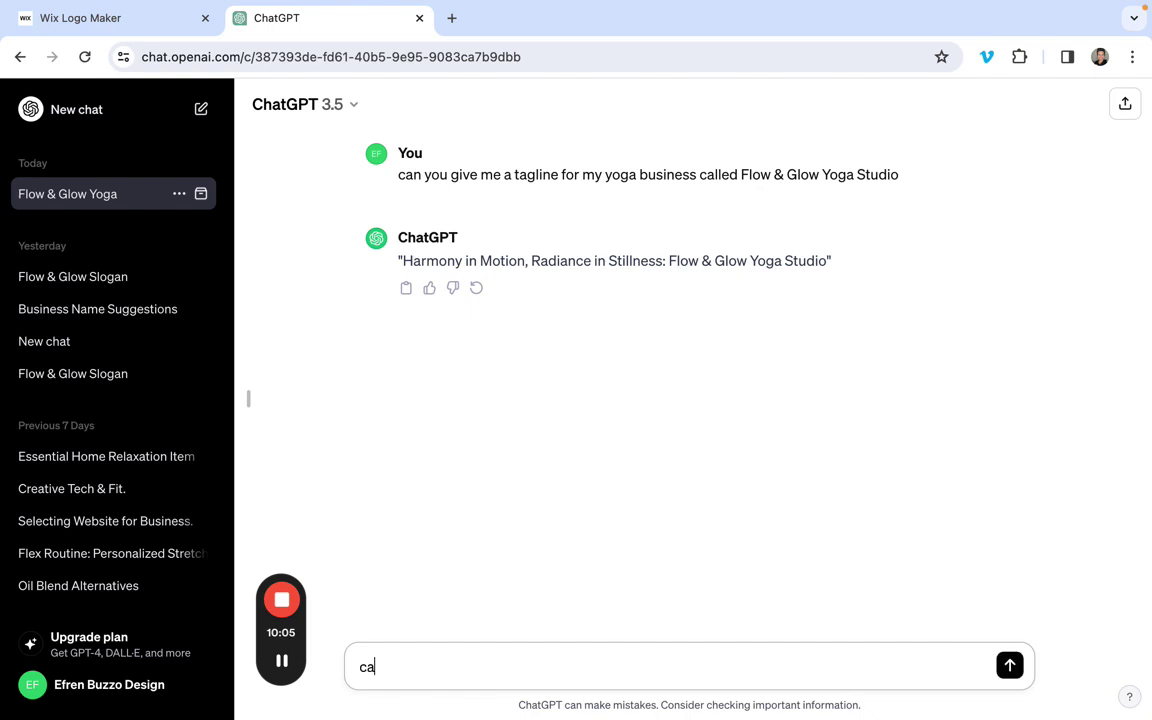
text(n you give a)
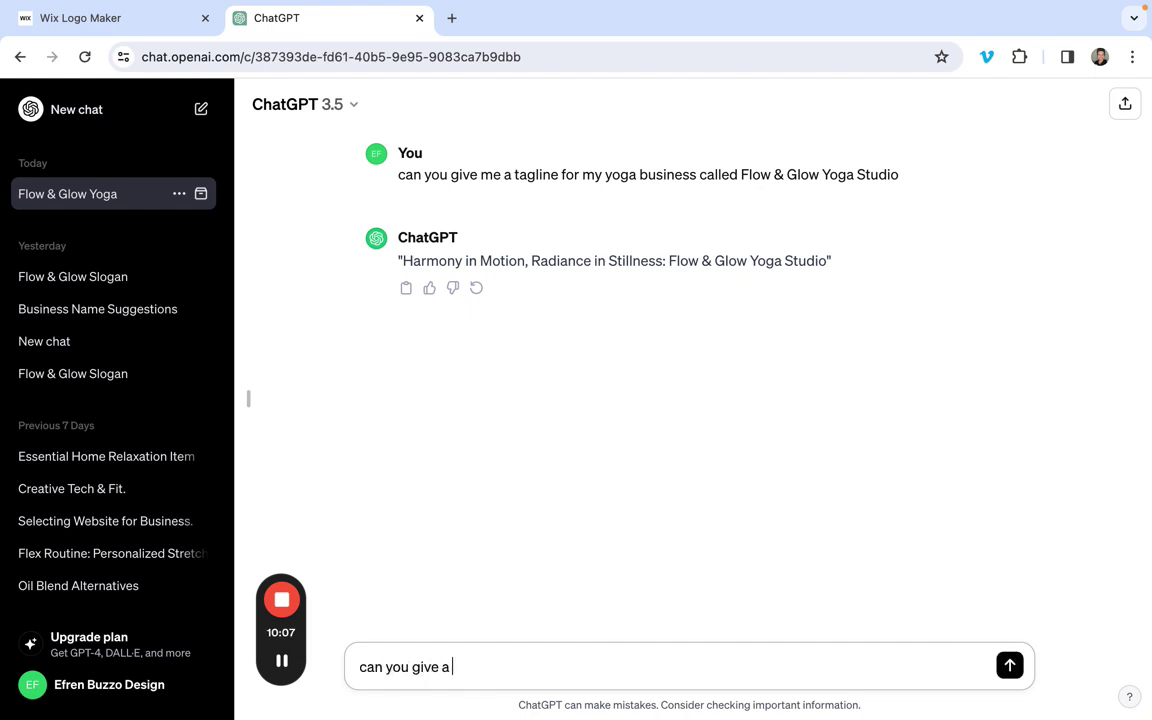
text(few more options)
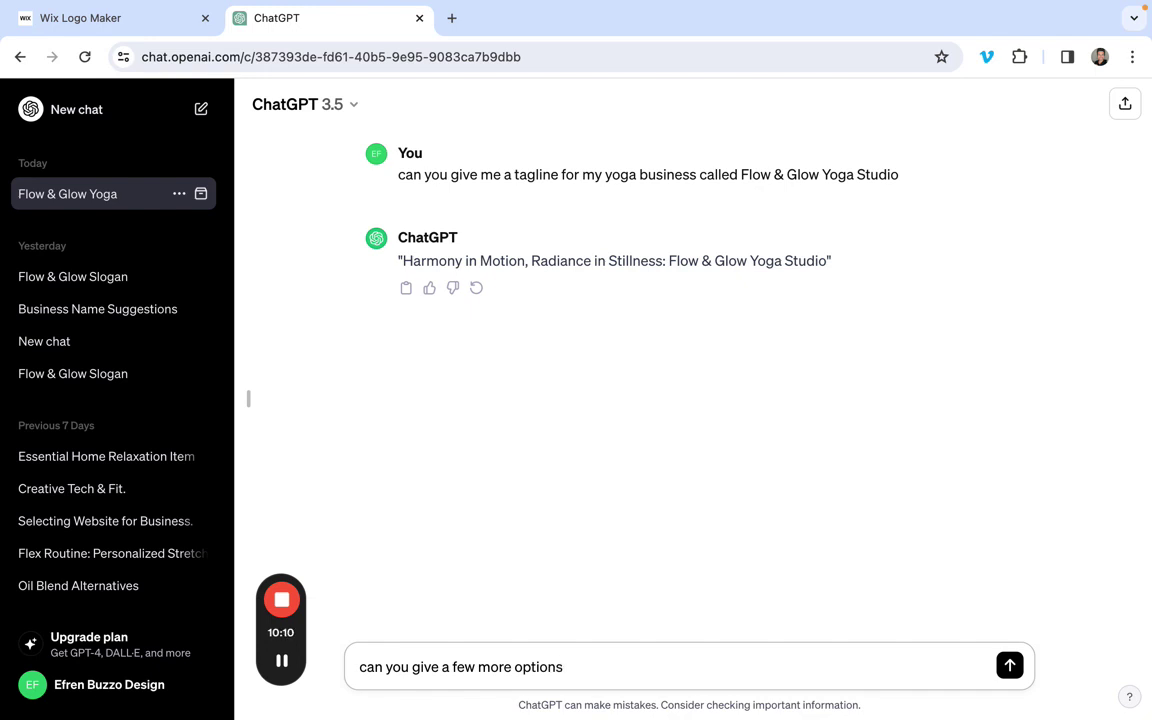
key(Return)
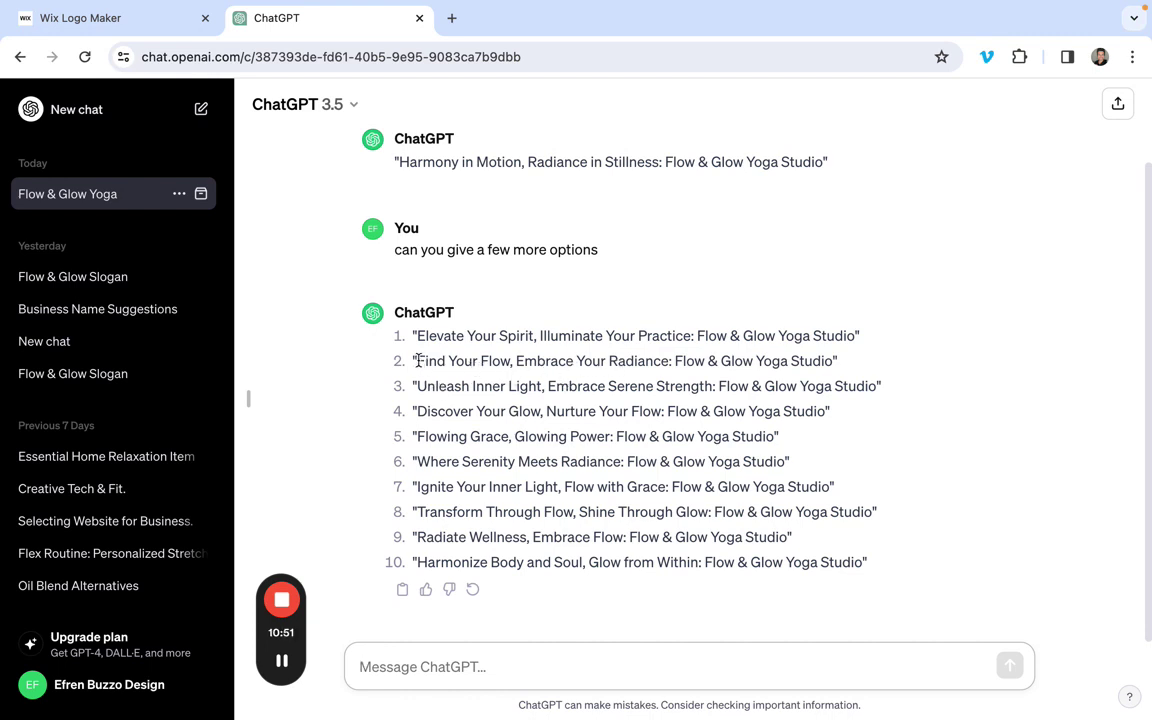
Copy "Find Your Flow, Embrace Your Radiance" from the second suggestion and paste it as the tagline in Wix Logo Maker
drag(417, 360, 672, 362)
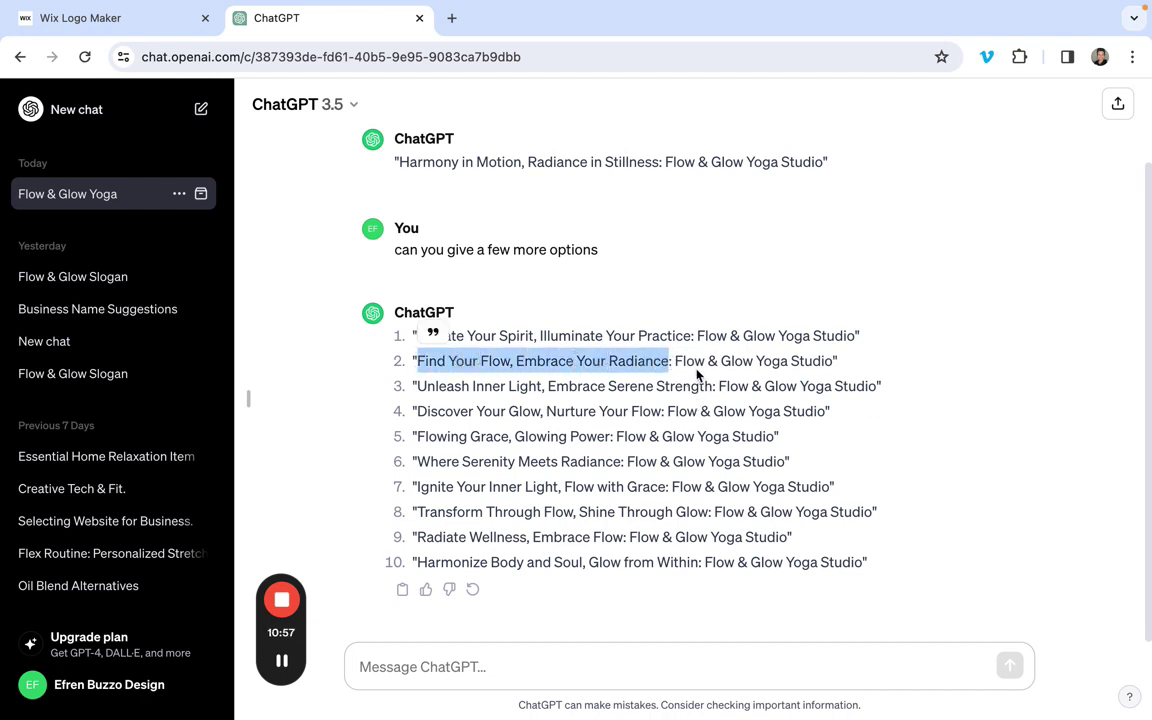
right_click(494, 364)
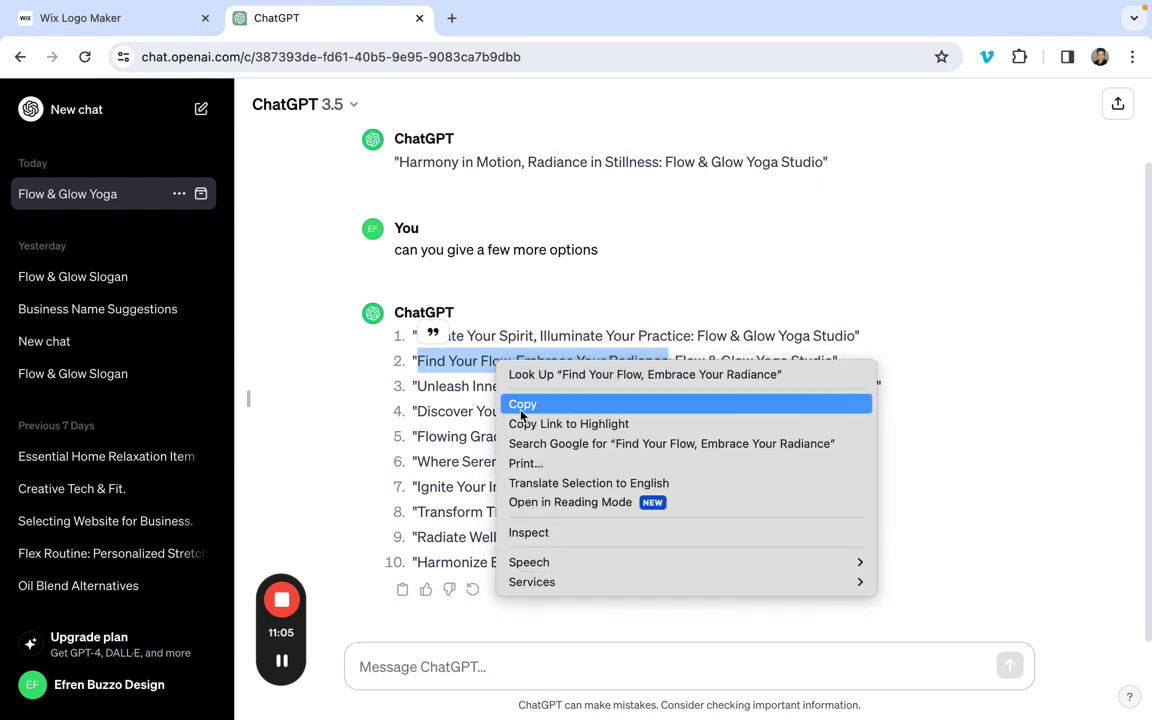
click(452, 404)
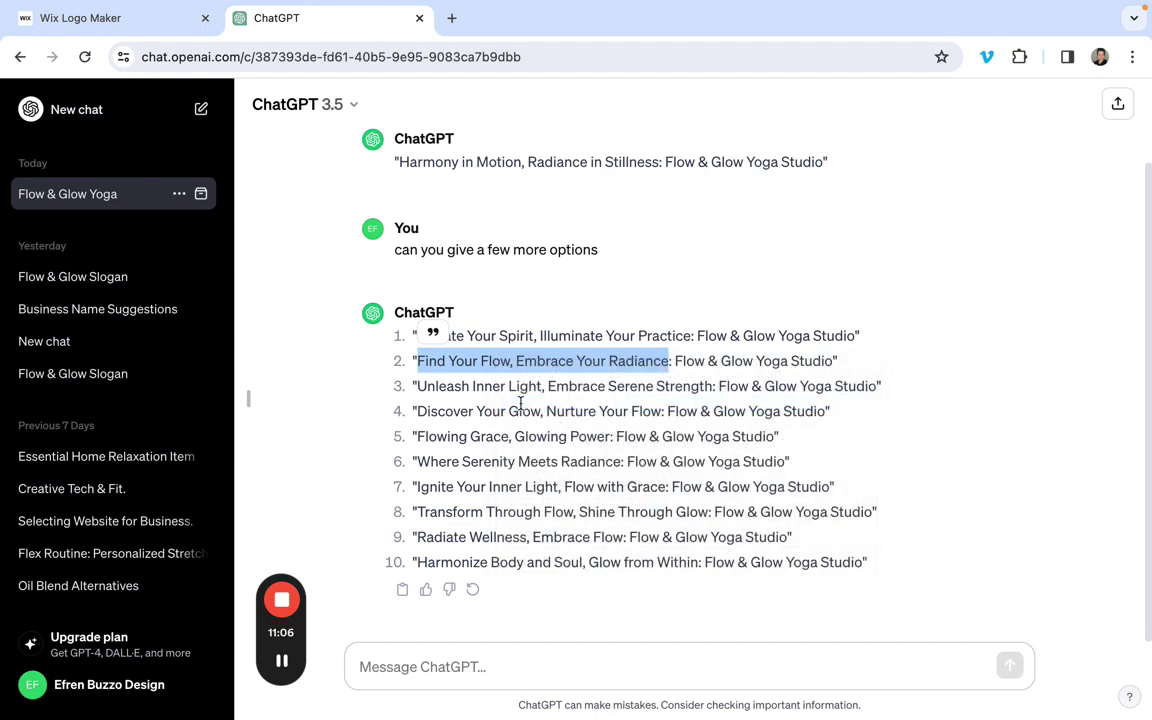
click(146, 24)
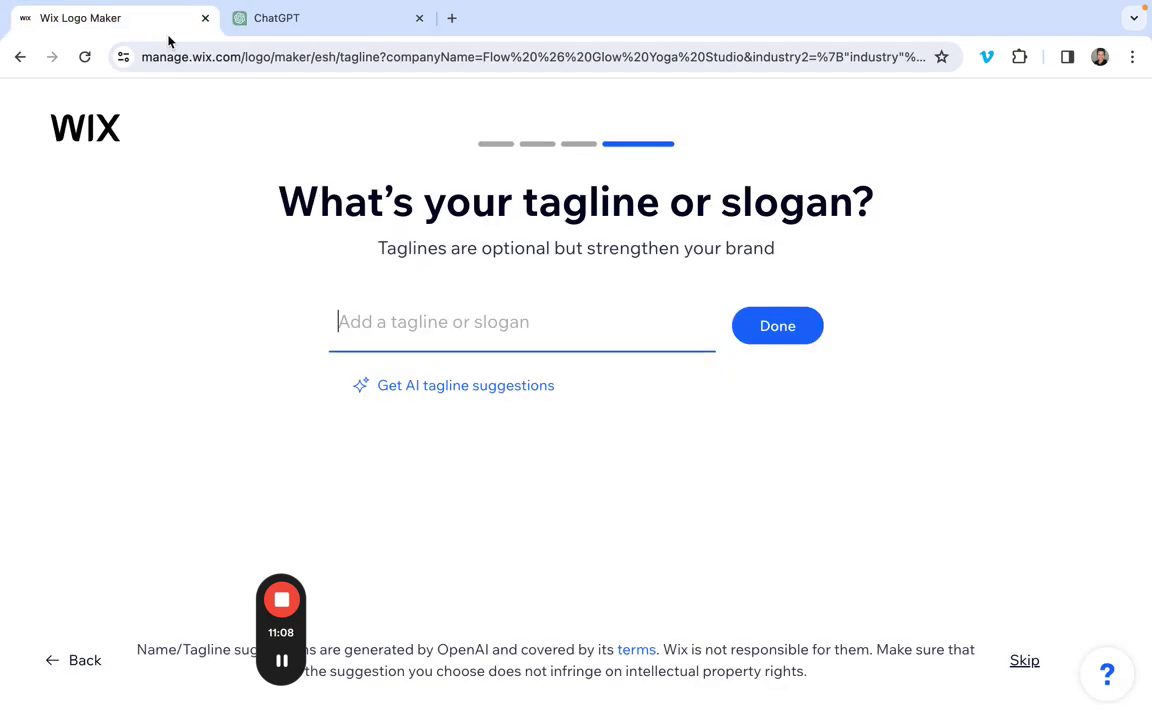
click(388, 322)
key(ctrl+v)
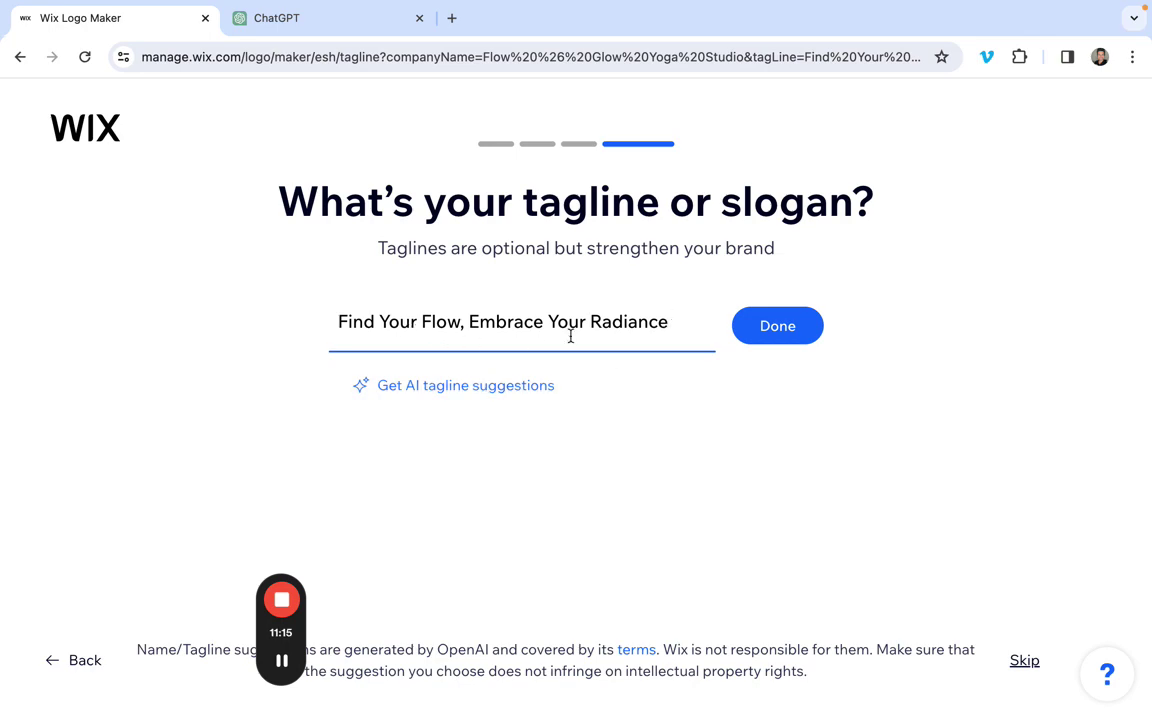
Switch to ChatGPT and ask "can you find a different word that rhymes with flow instead of this: Find Your Flow, Embrace Your Radiance"
click(362, 28)
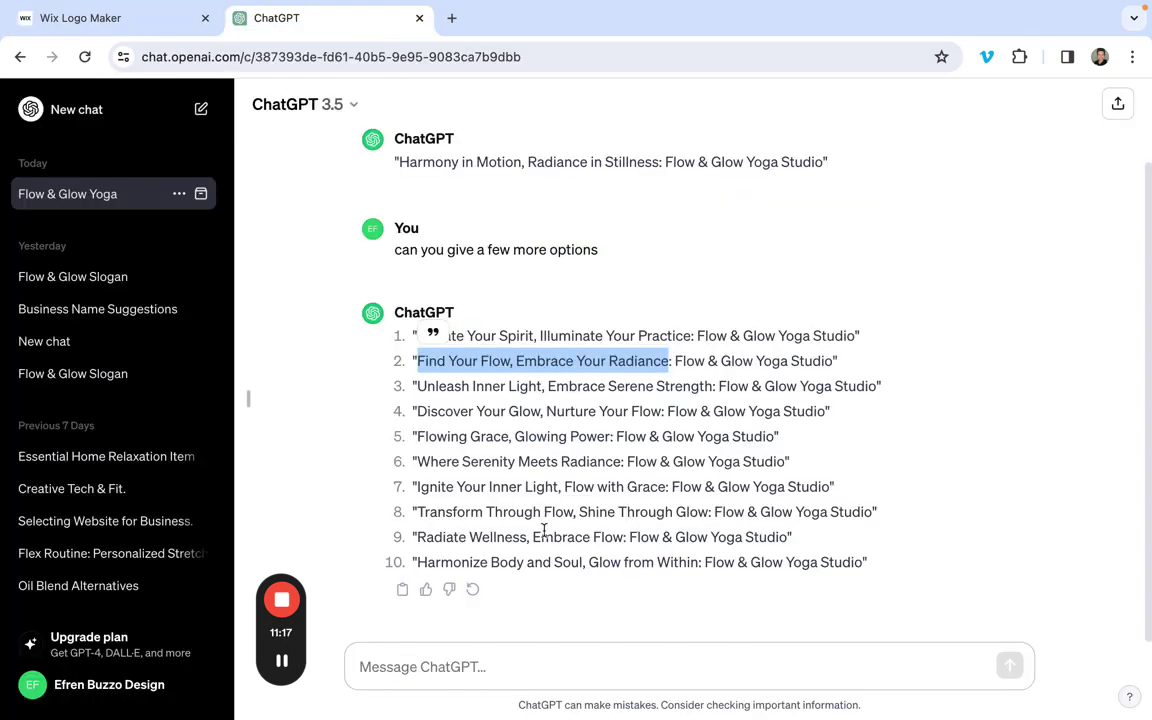
click(506, 679)
text(can)
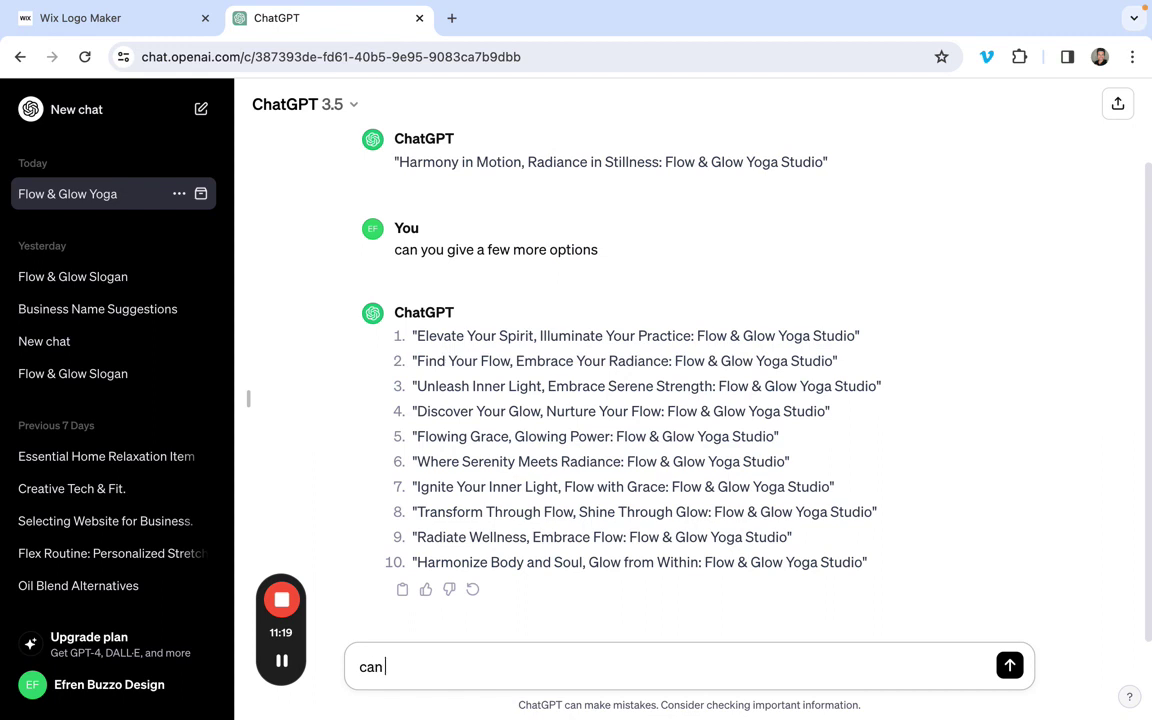
text( you find a di)
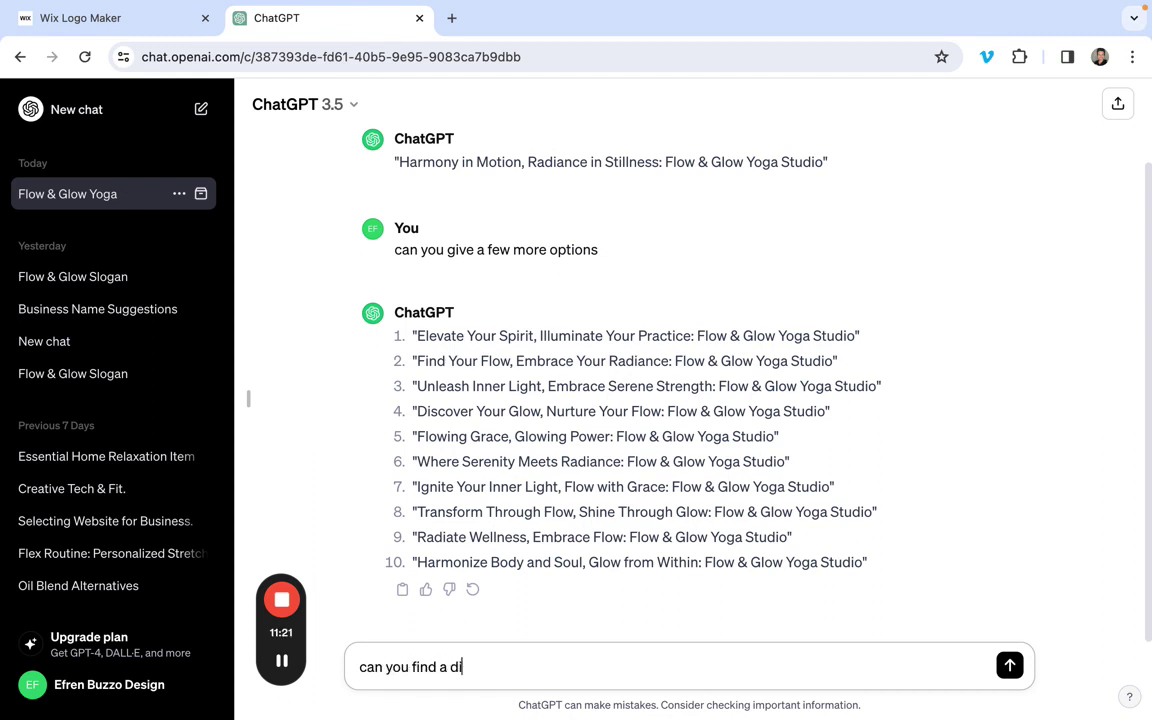
text(rr)
text(erent word)
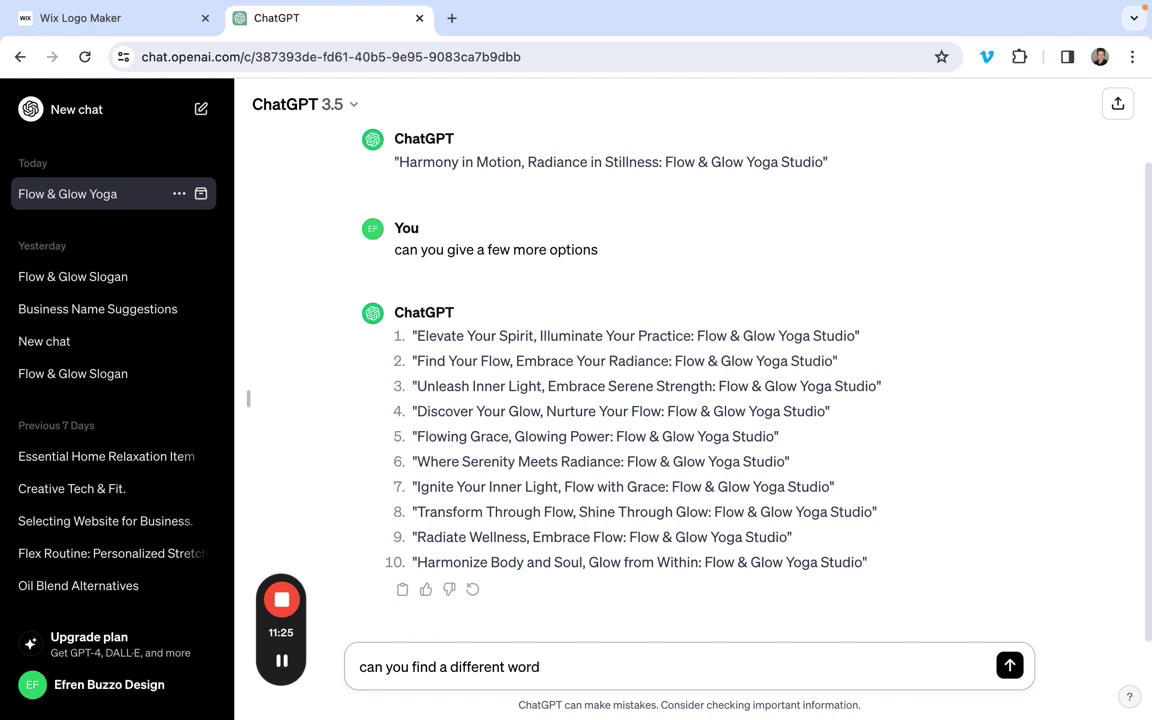
text( that rhyms)
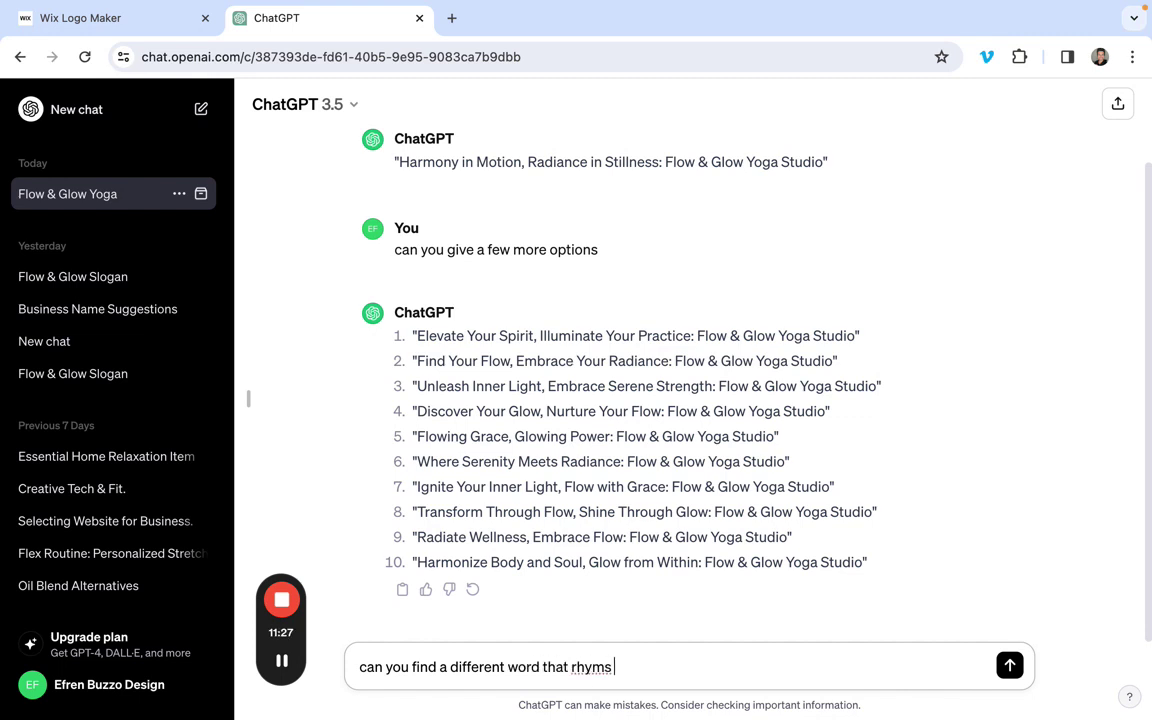
text( with flow insea)
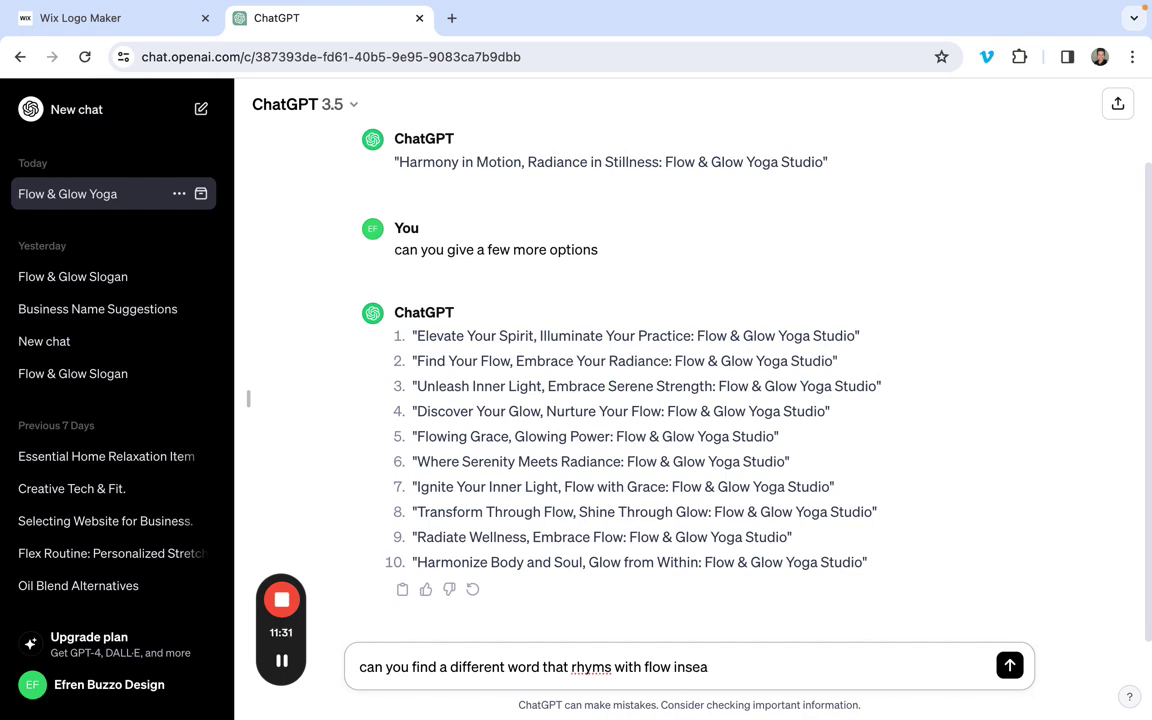
key(BackSpace)
key(BackSpace)
text(tead of this)
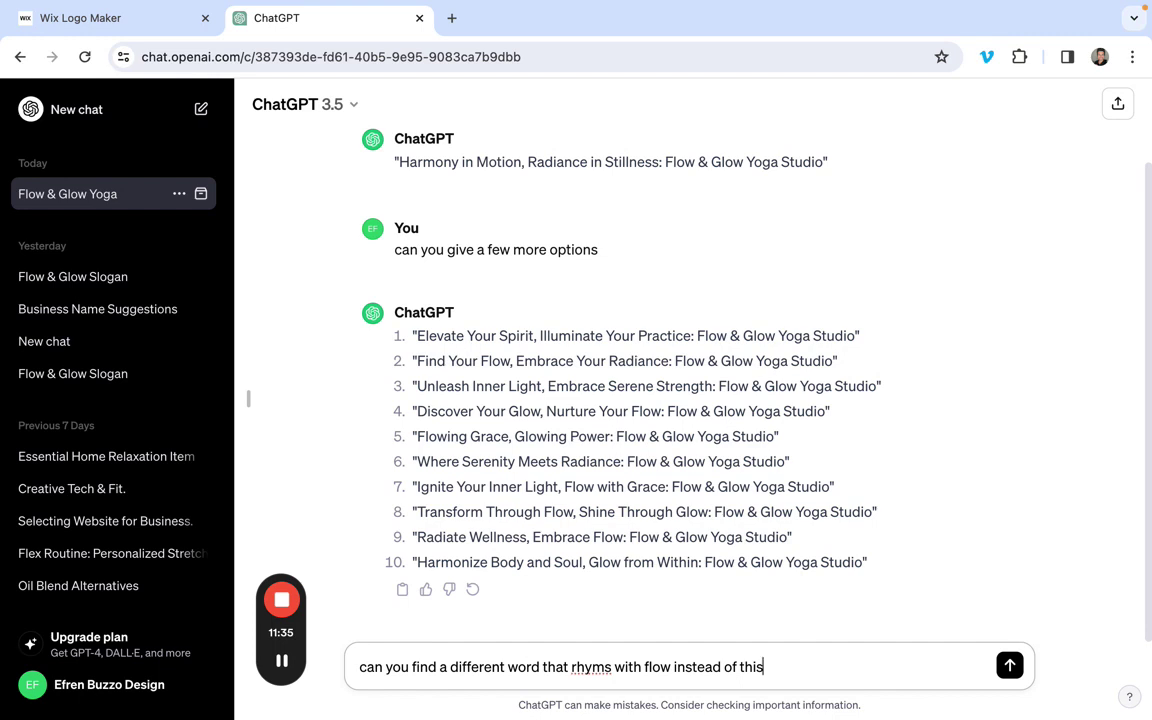
text(:)
key(super+v)
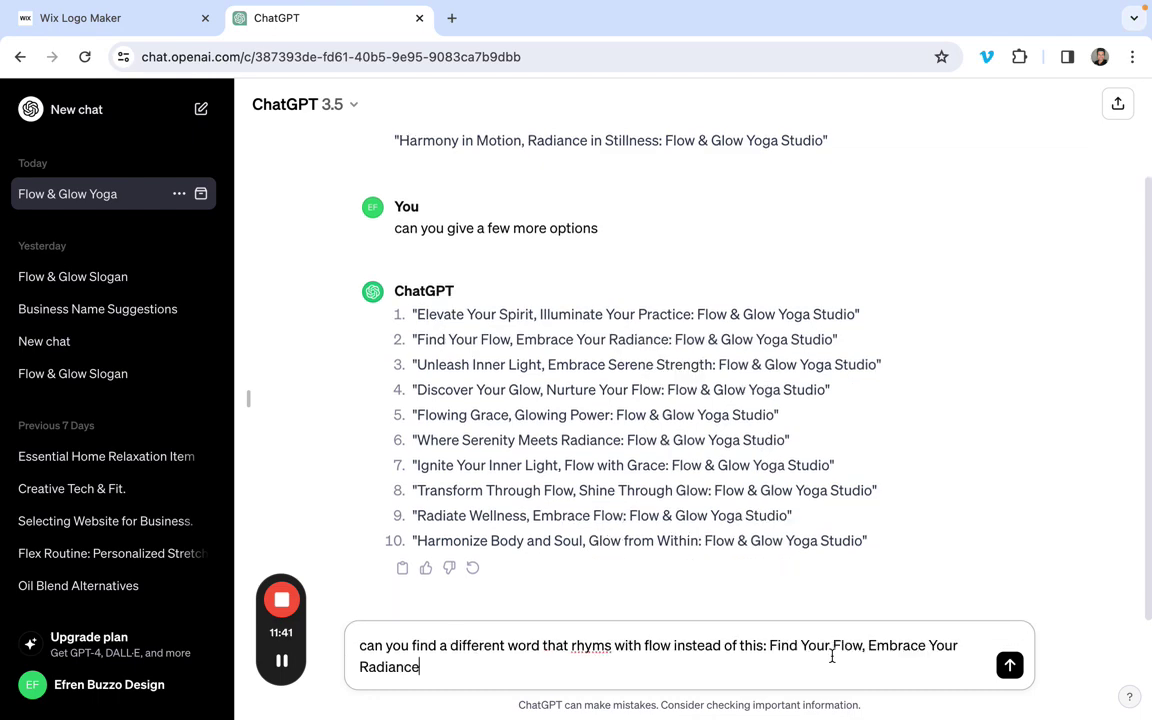
key(Return)
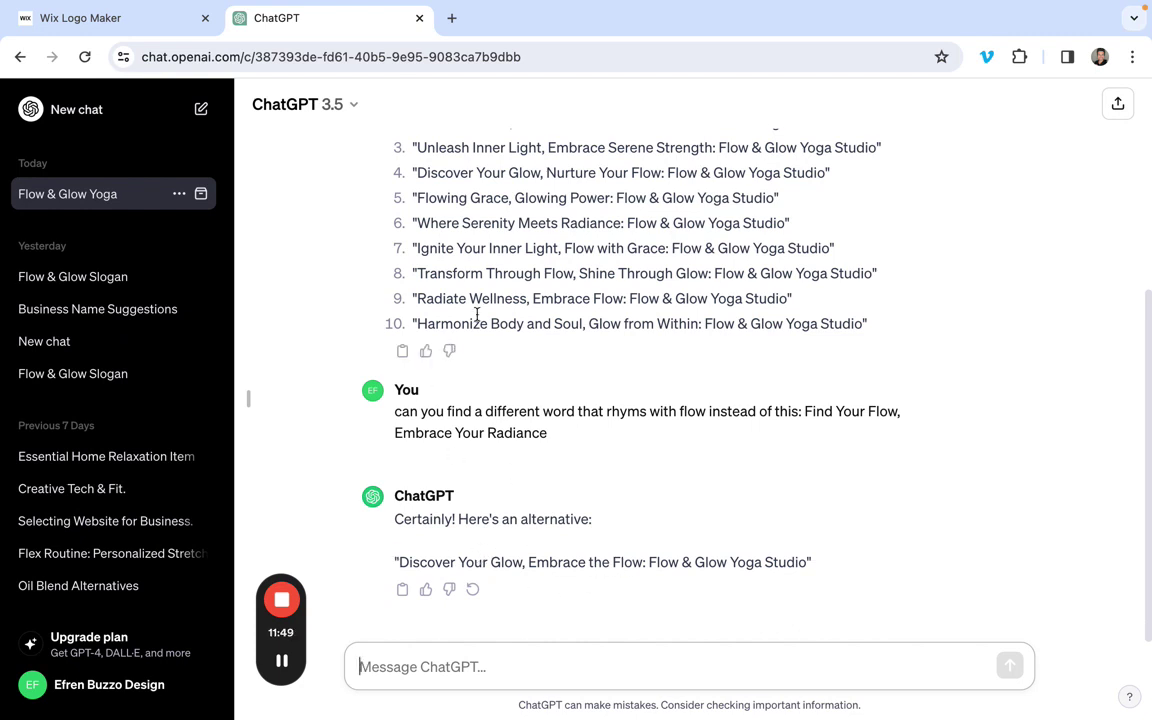
Compare ChatGPT's alternative with the second suggestion, and copy "Discover Your Glow, Embrace the Flow" without the studio name
scroll(477, 308, up, 2)
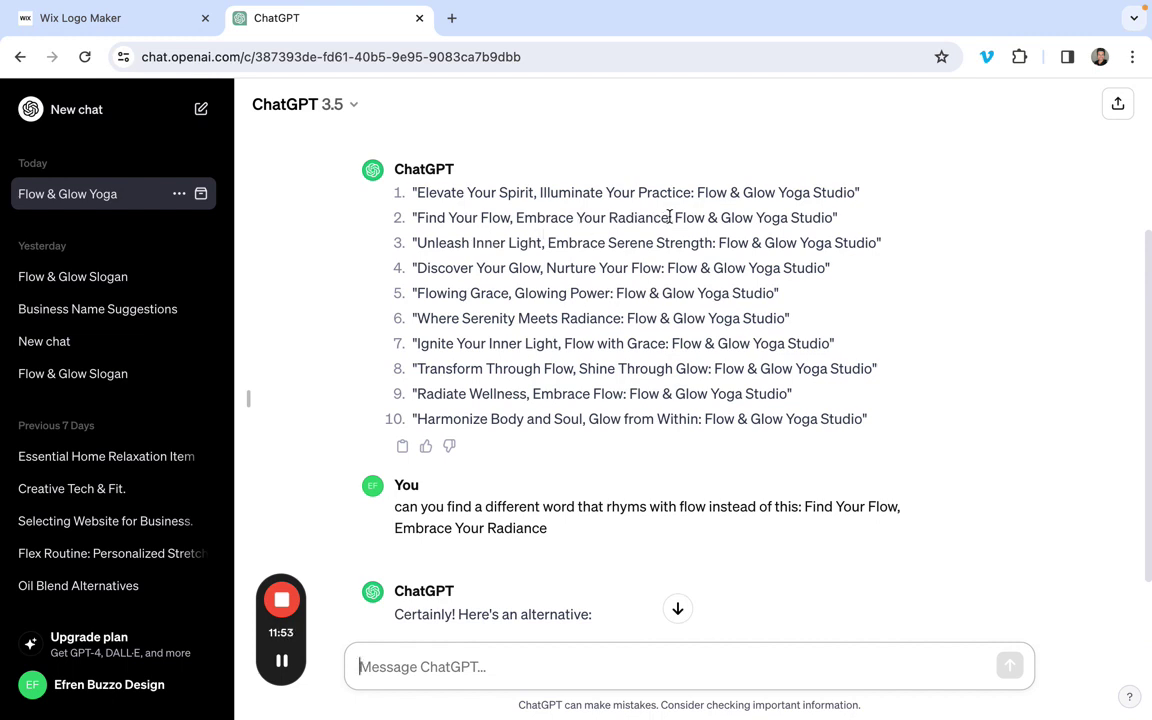
double_click(627, 218)
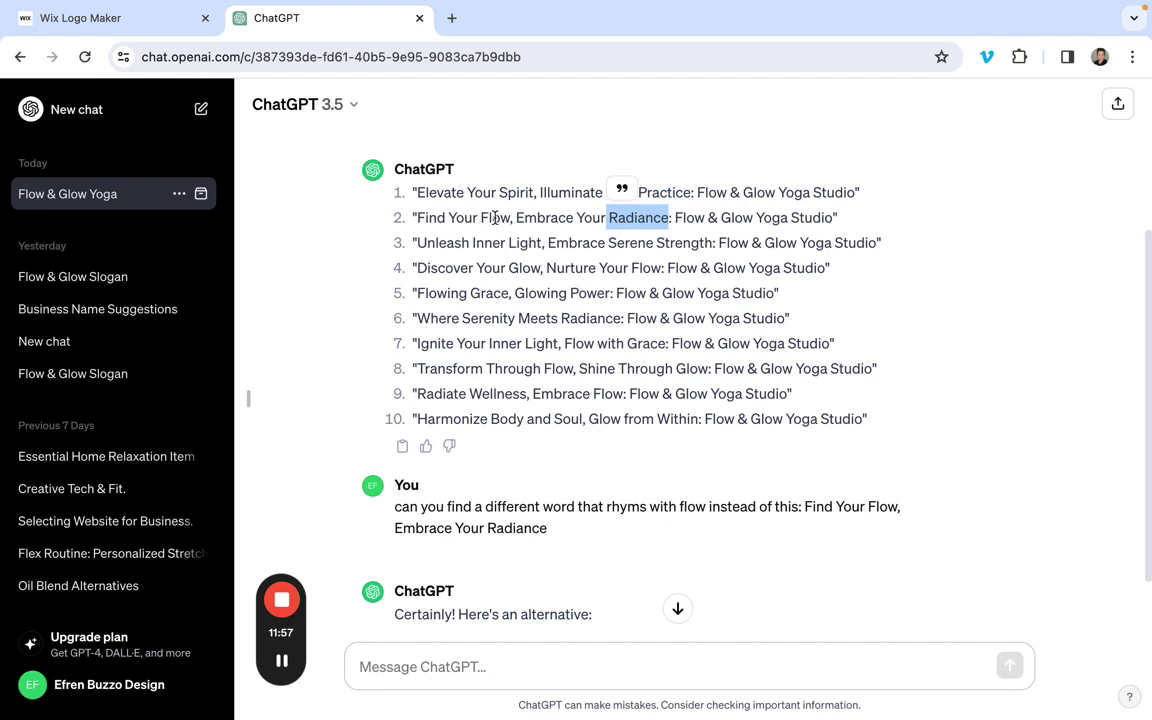
scroll(520, 310, down, 2)
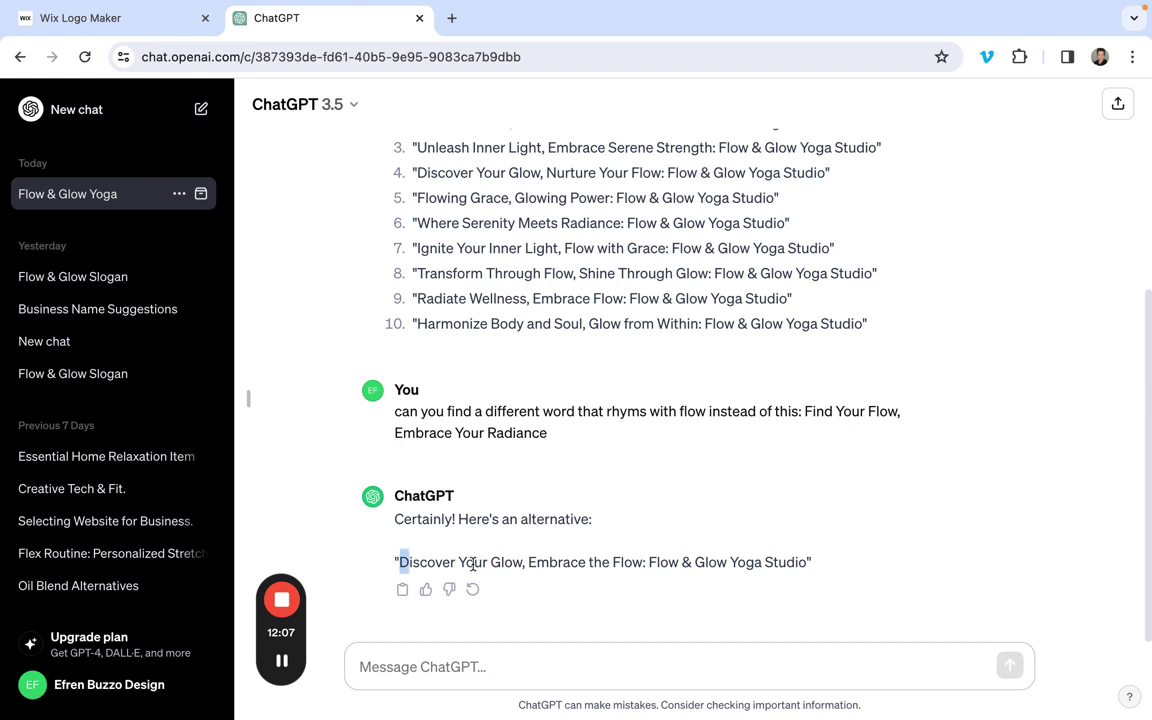
drag(399, 562, 645, 562)
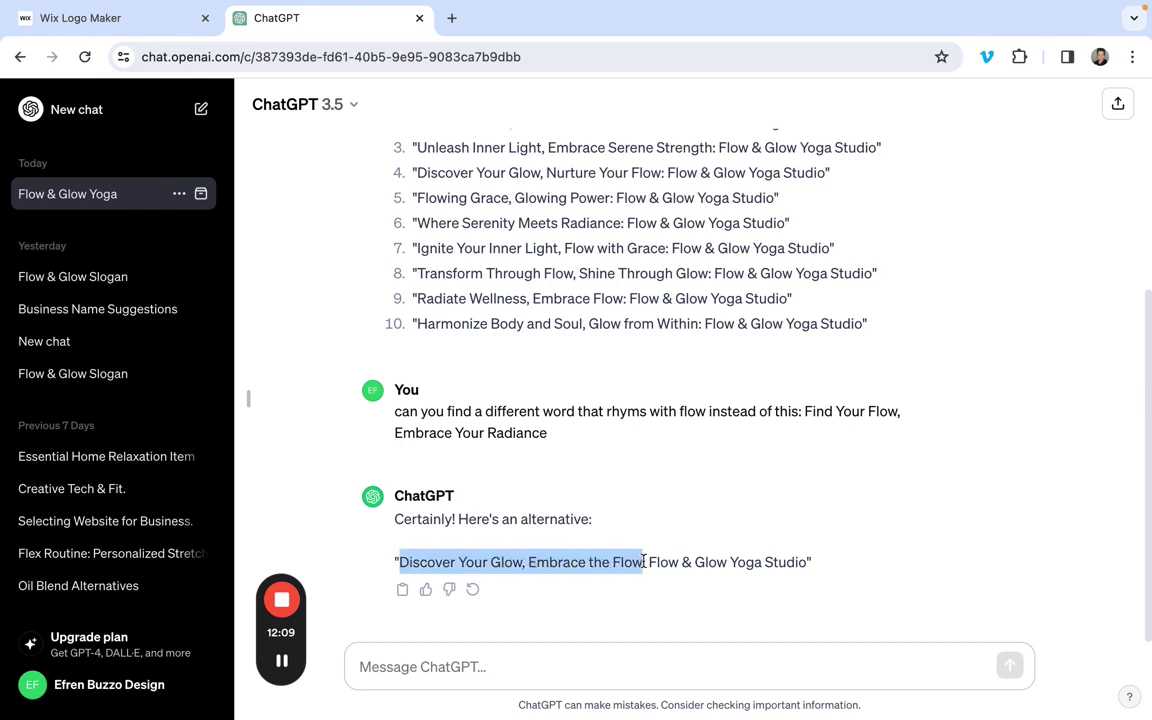
right_click(592, 560)
click(620, 522)
Return to Wix Logo Maker, replace the tagline with "Discover Your Glow, Embrace the Flow", and submit it to generate the logos
click(145, 24)
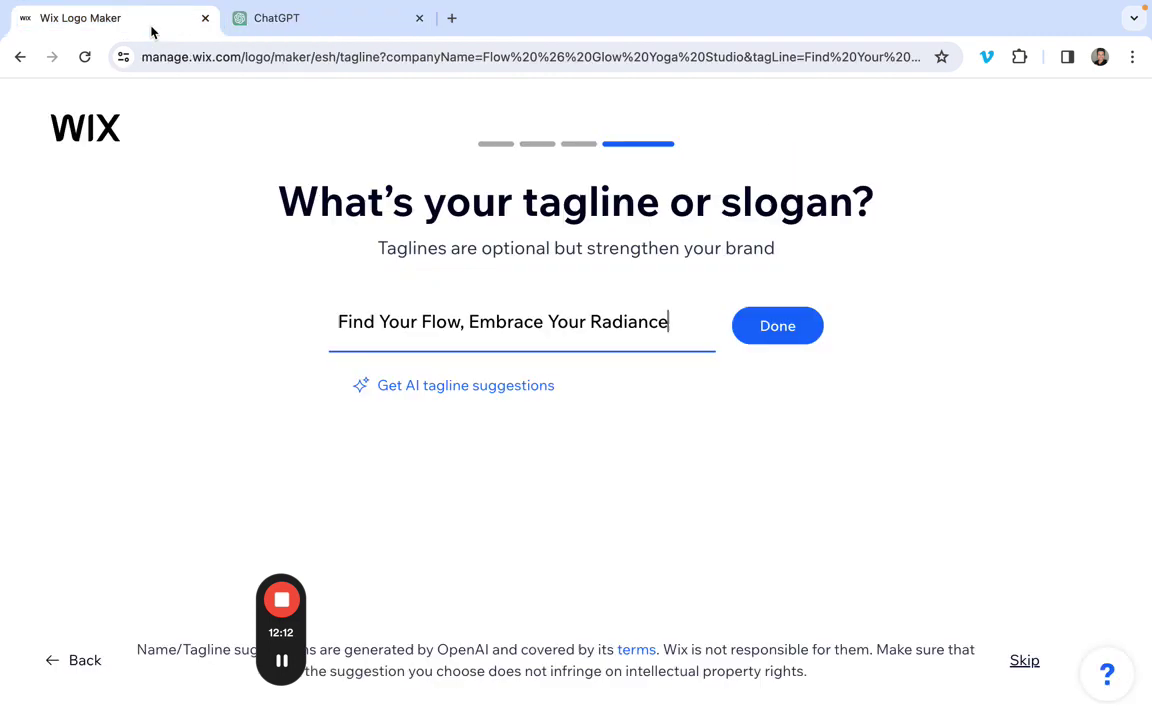
triple_click(393, 319)
key(super+v)
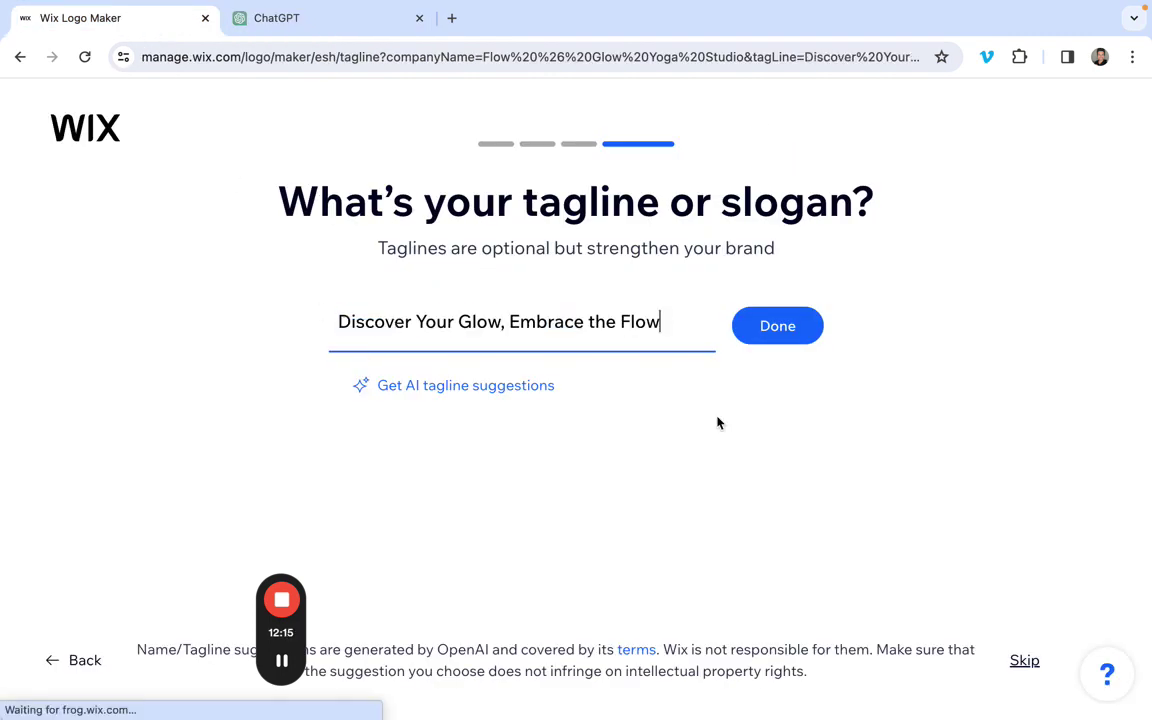
click(778, 335)
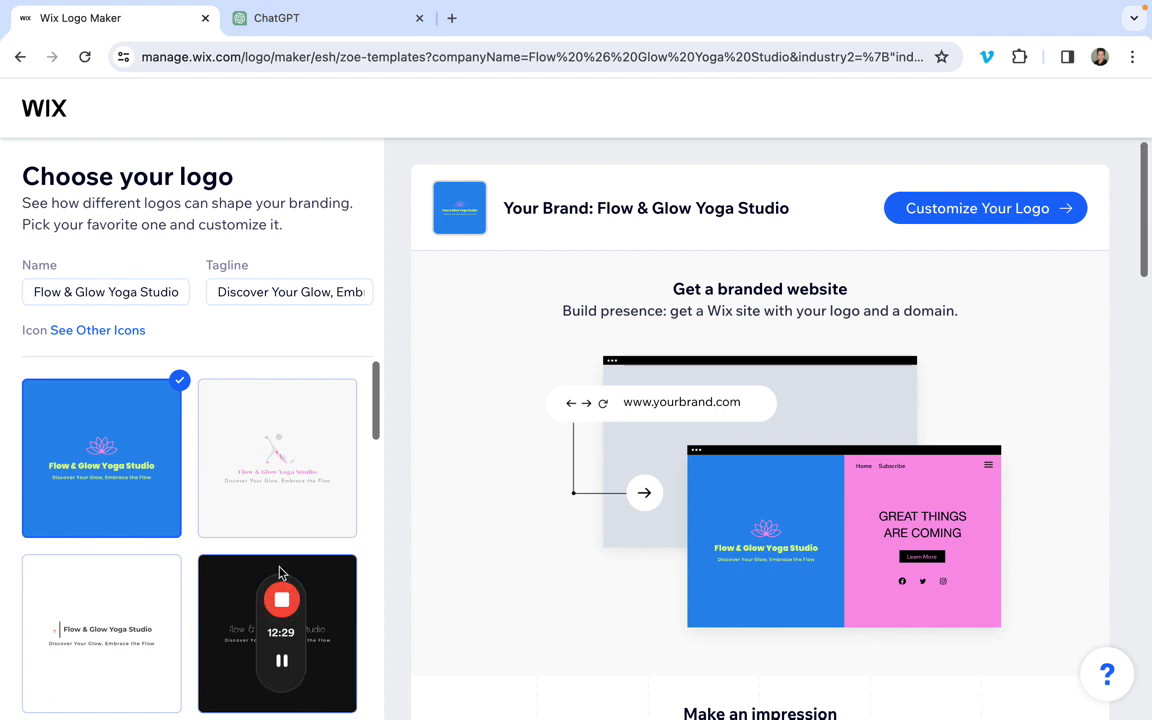
drag(284, 574, 38, 28)
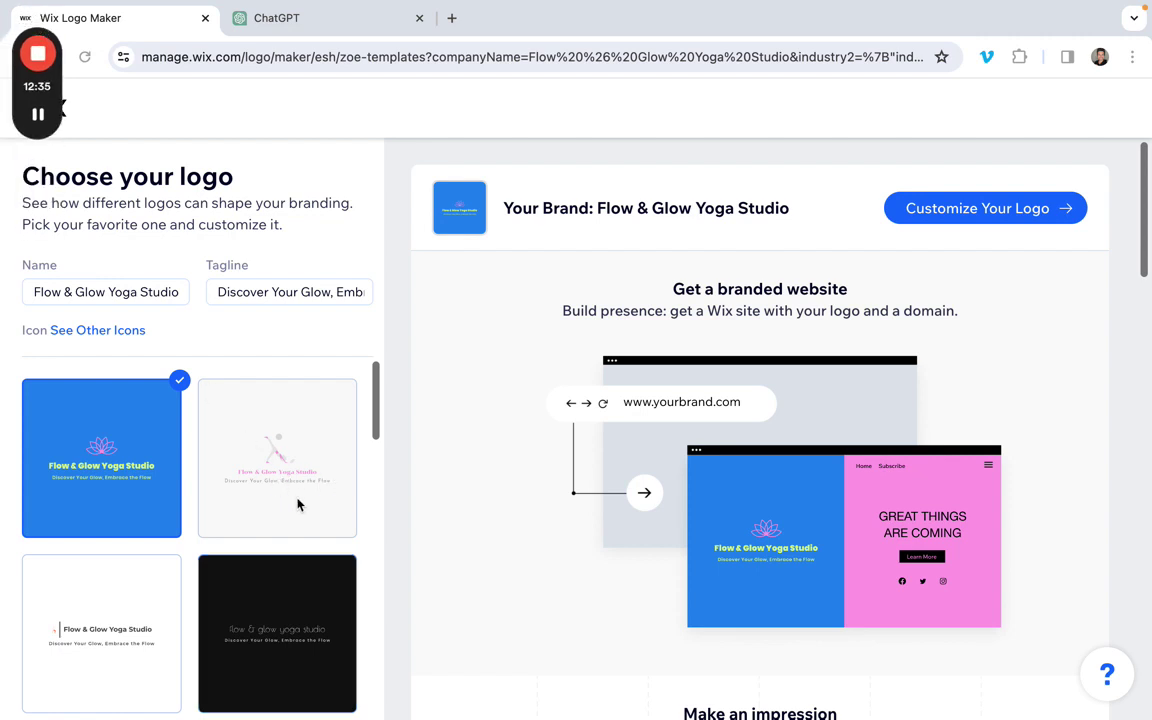
Preview the light grey yoga-figure design, the black thin-lettered design and the white design with the vertical bar on the branded website mockup
scroll(300, 504, down, 1)
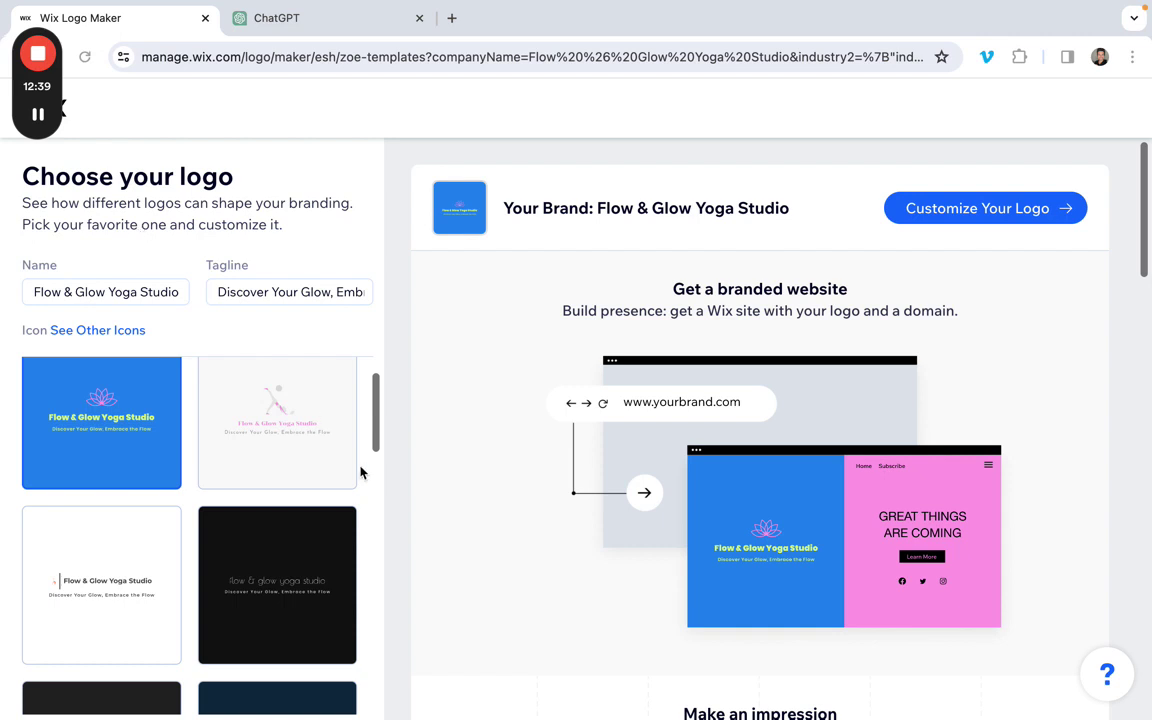
scroll(643, 555, down, 2)
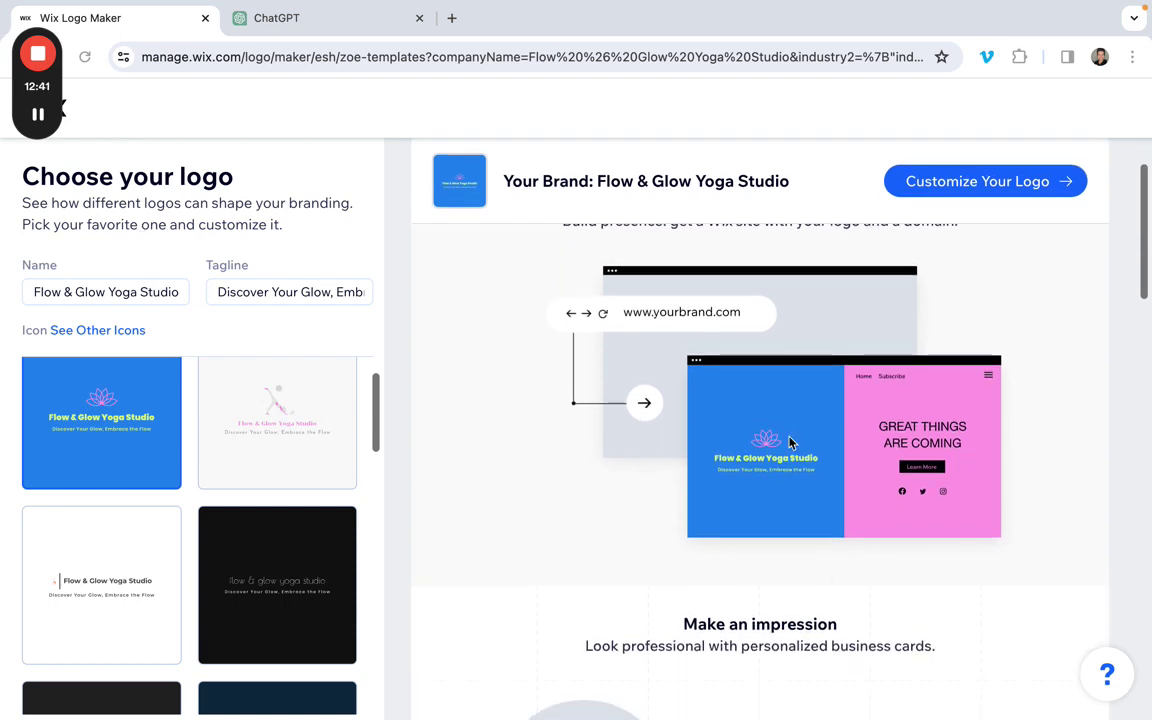
scroll(249, 479, down, 1)
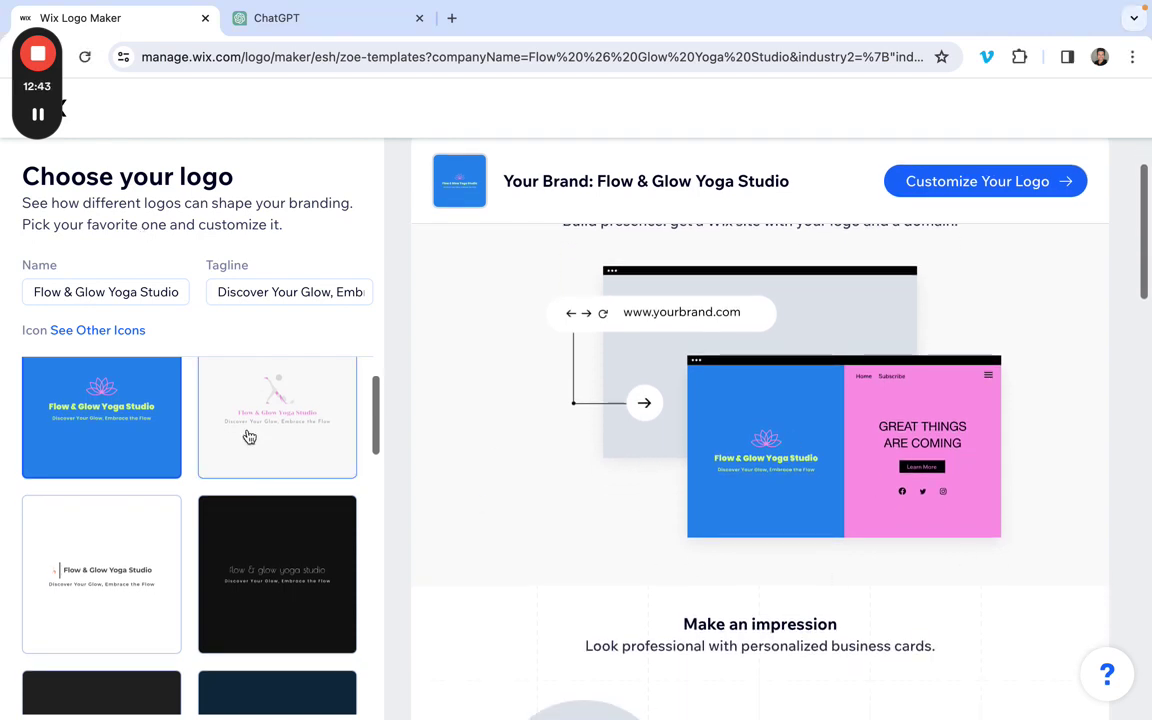
click(280, 408)
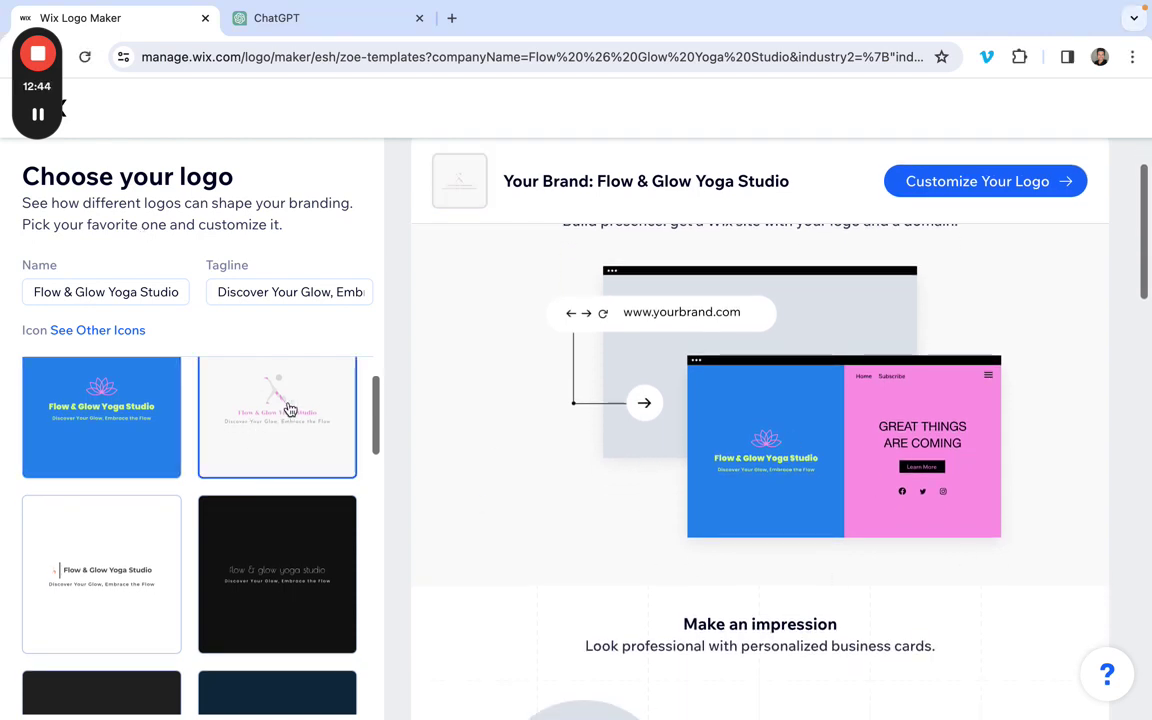
click(273, 564)
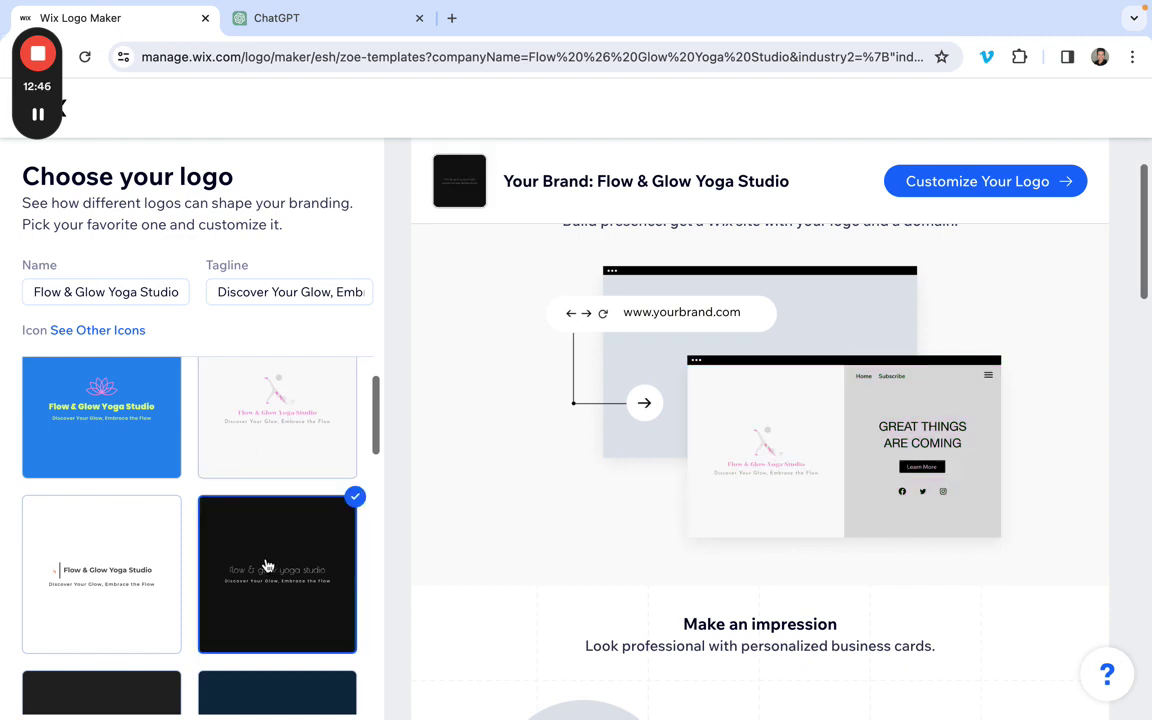
click(113, 580)
mouse_move(38, 116)
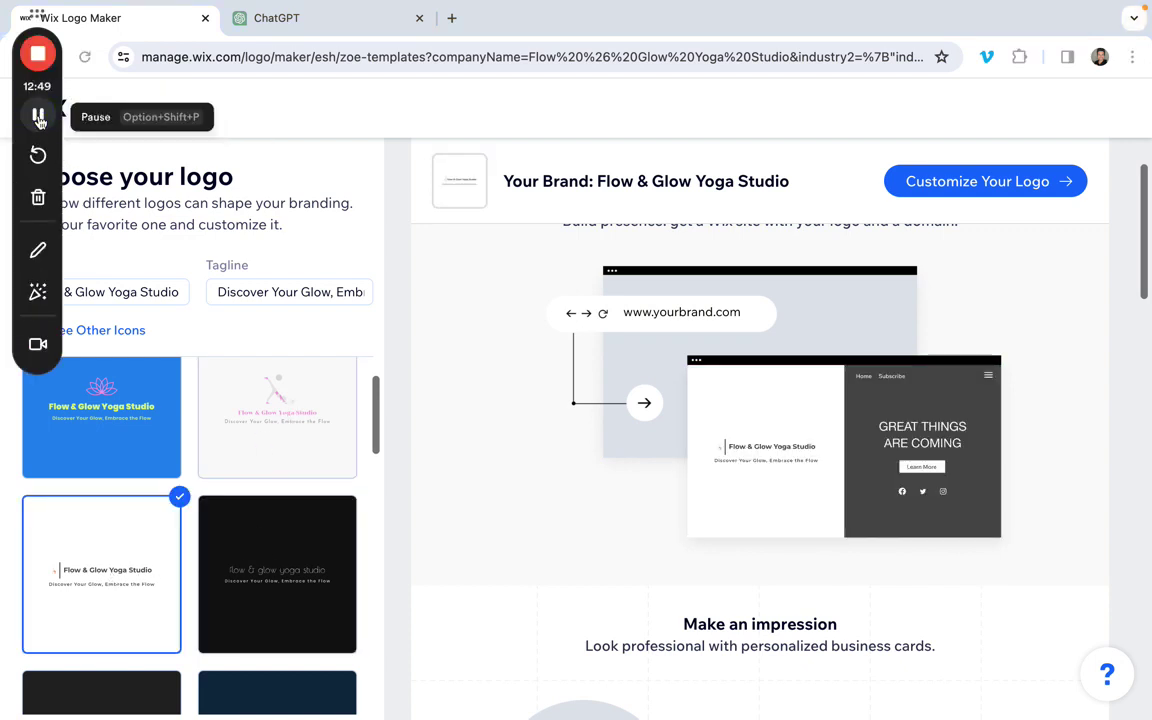
Preview the dark stacked-lettering, navy, plain black and blue-lettered black logo designs on the branded website mockup
scroll(150, 560, down, 3)
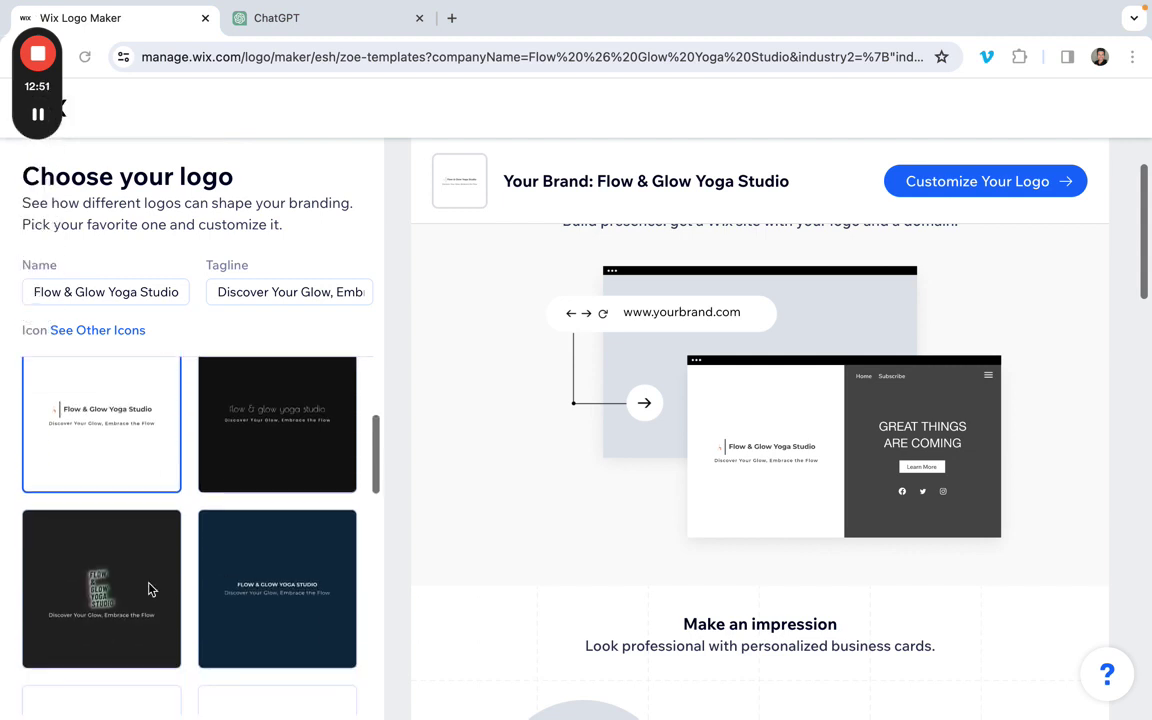
click(101, 598)
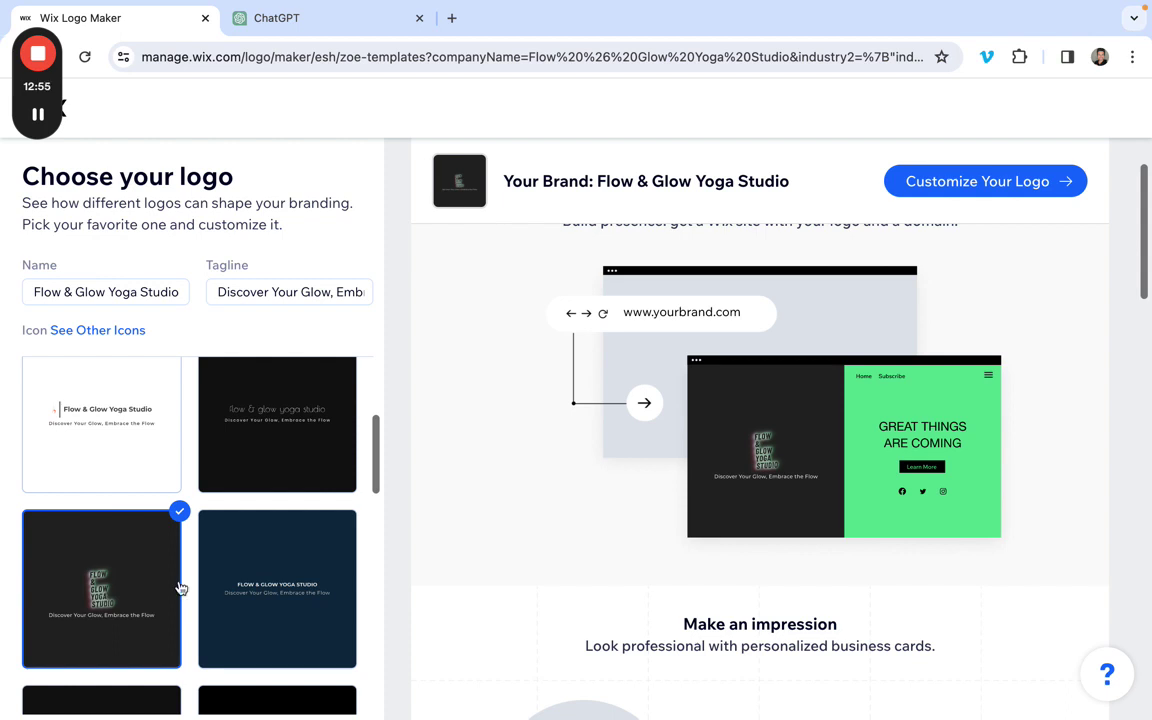
click(289, 590)
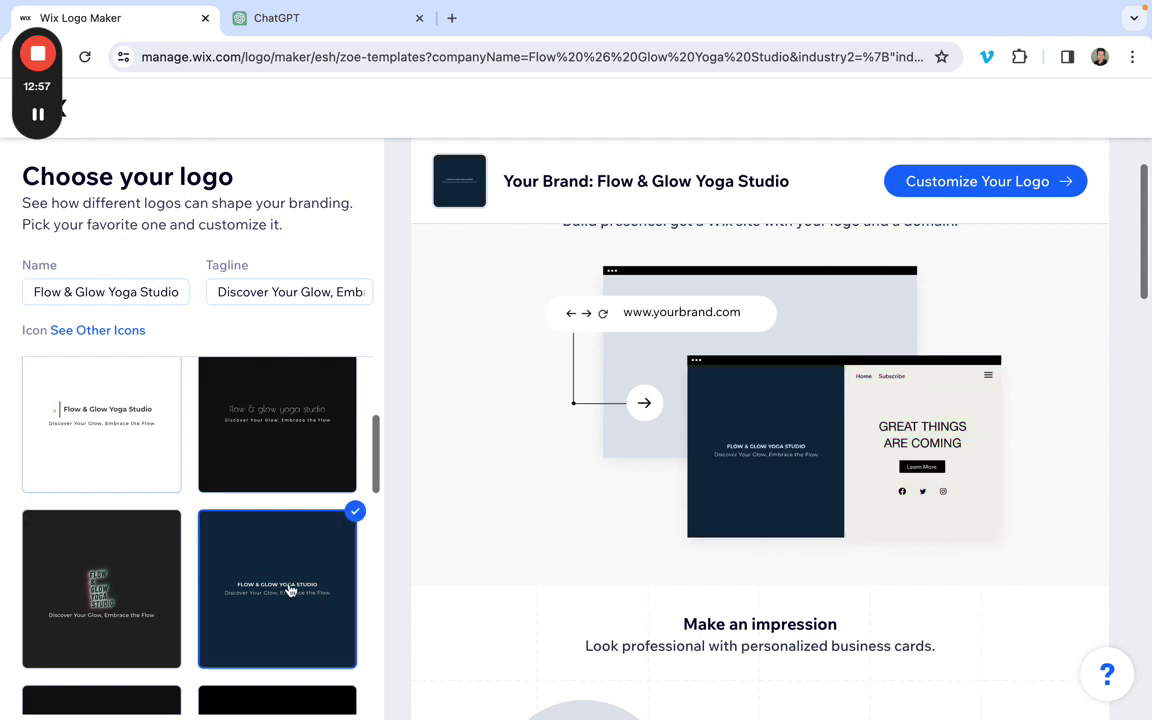
scroll(288, 589, down, 3)
click(287, 520)
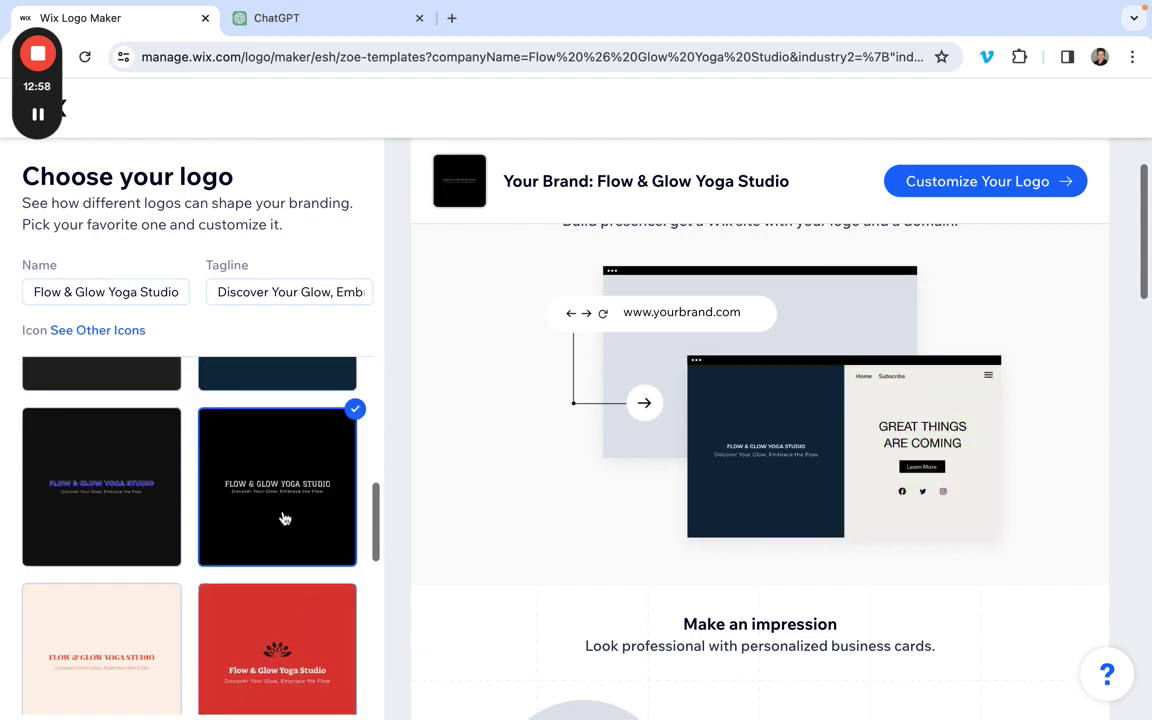
click(90, 496)
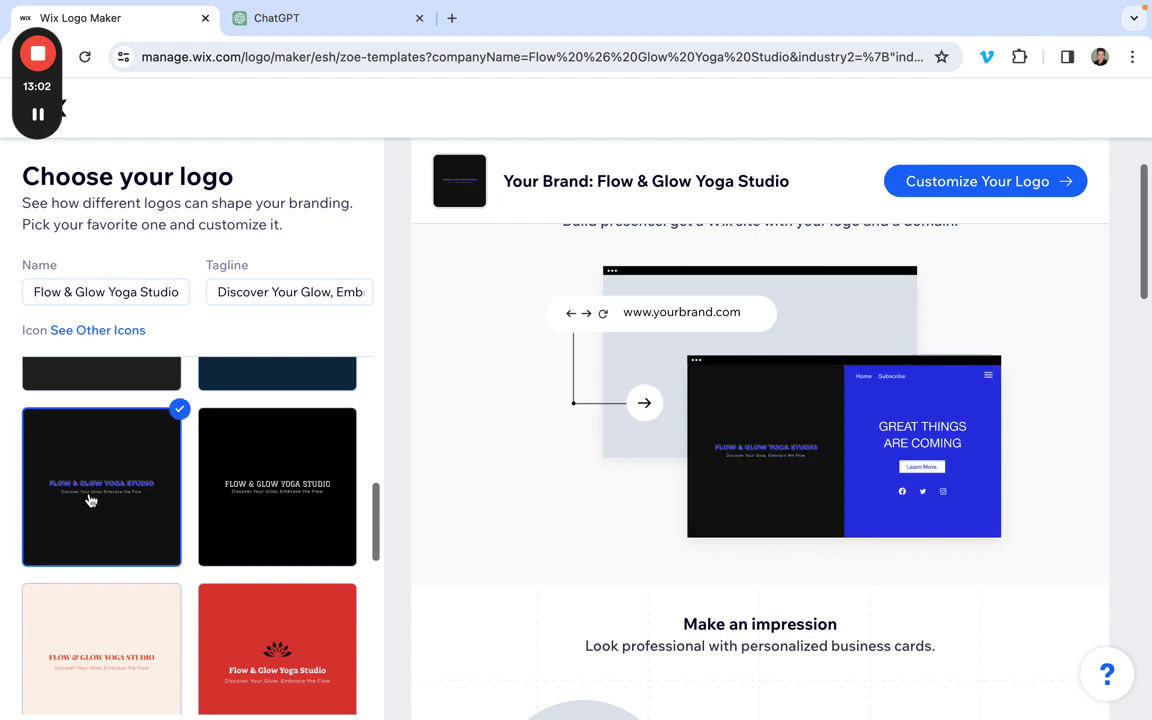
Preview the red lotus logo design and the cream design with red lettering on the branded website mockup
scroll(226, 532, down, 2)
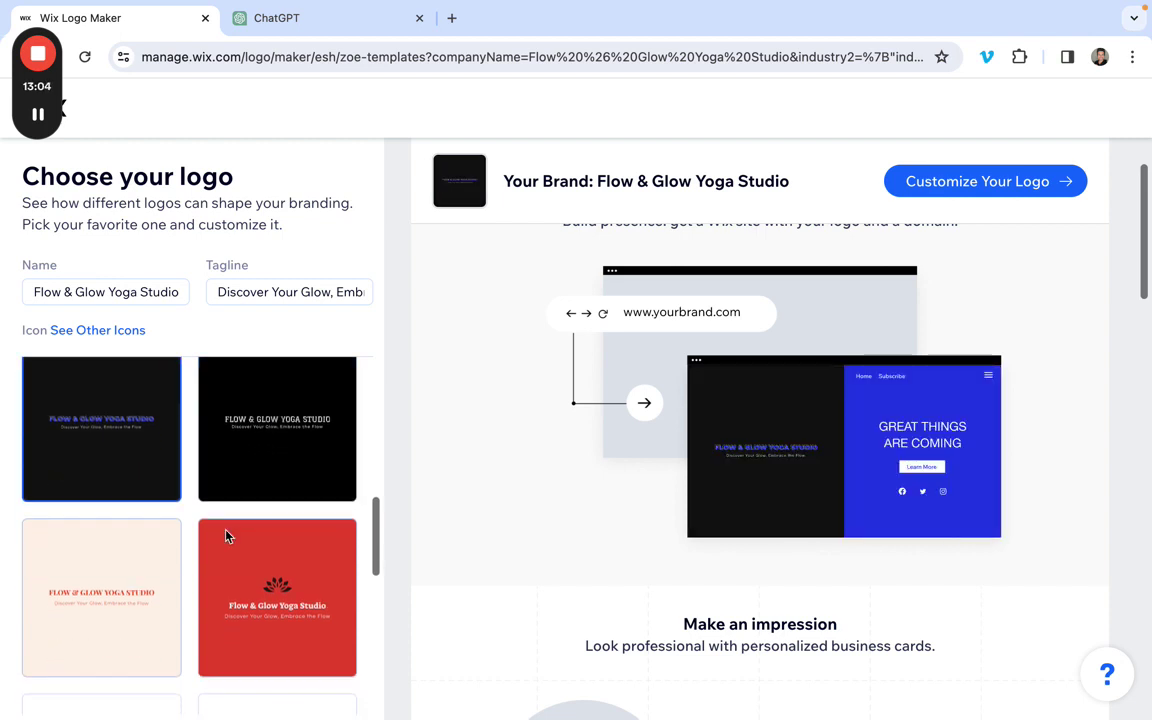
click(279, 560)
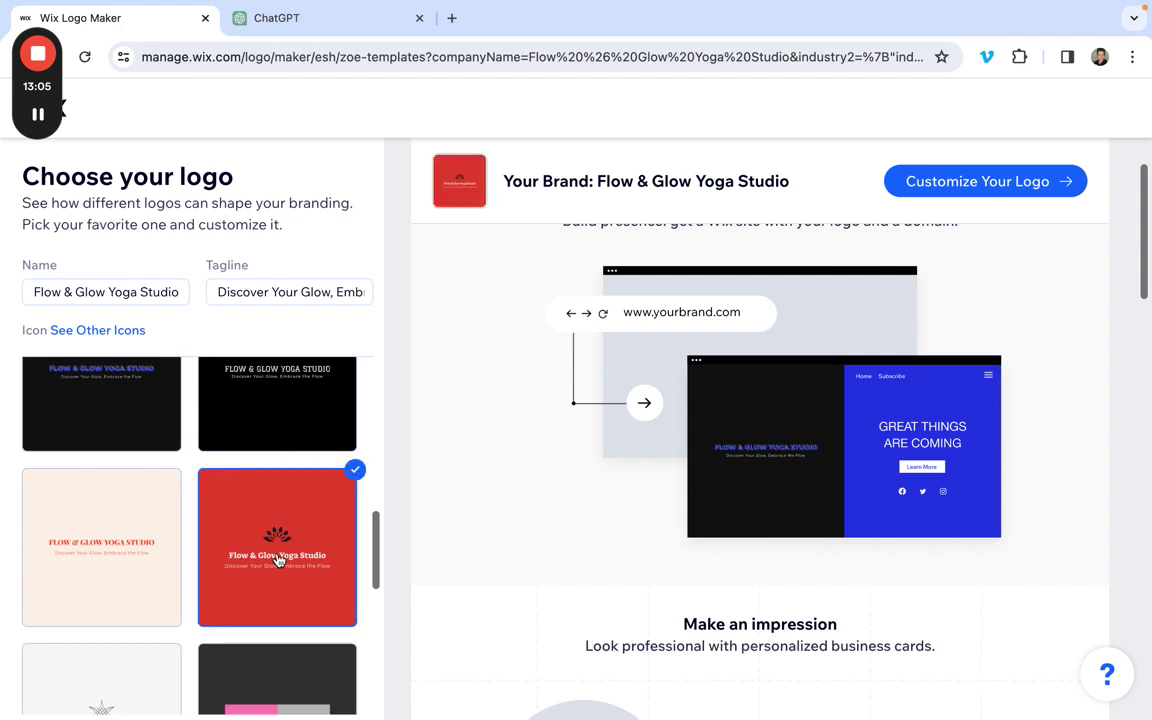
click(88, 553)
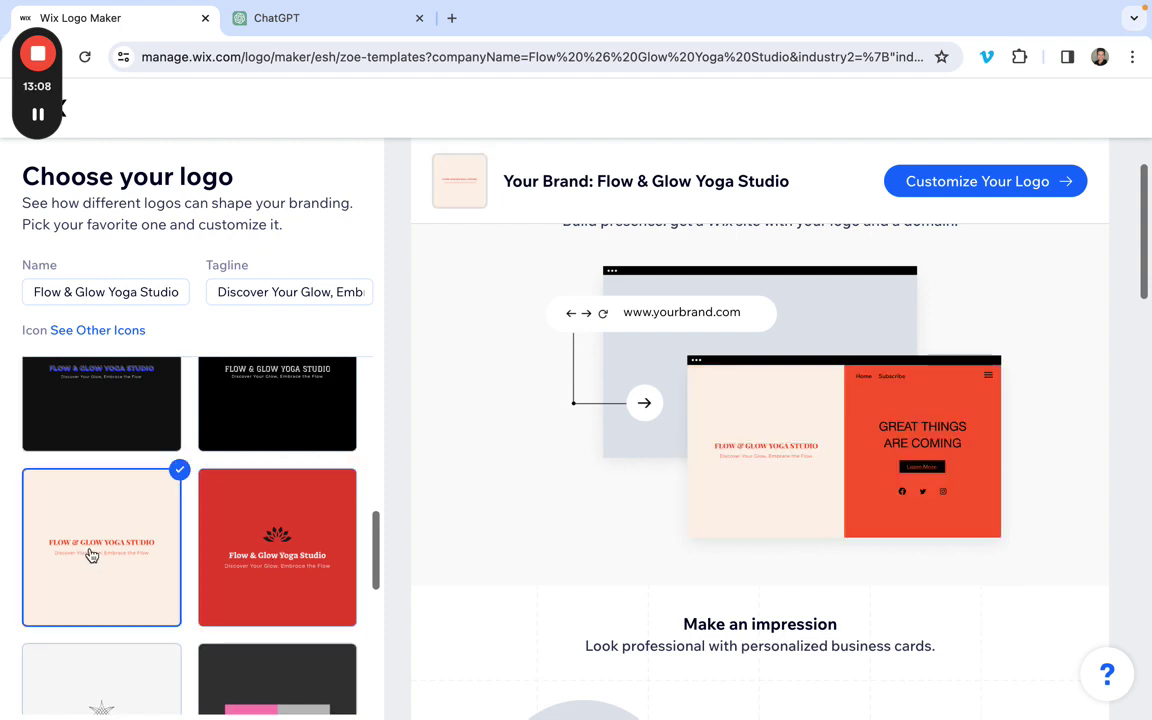
scroll(90, 553, down, 1)
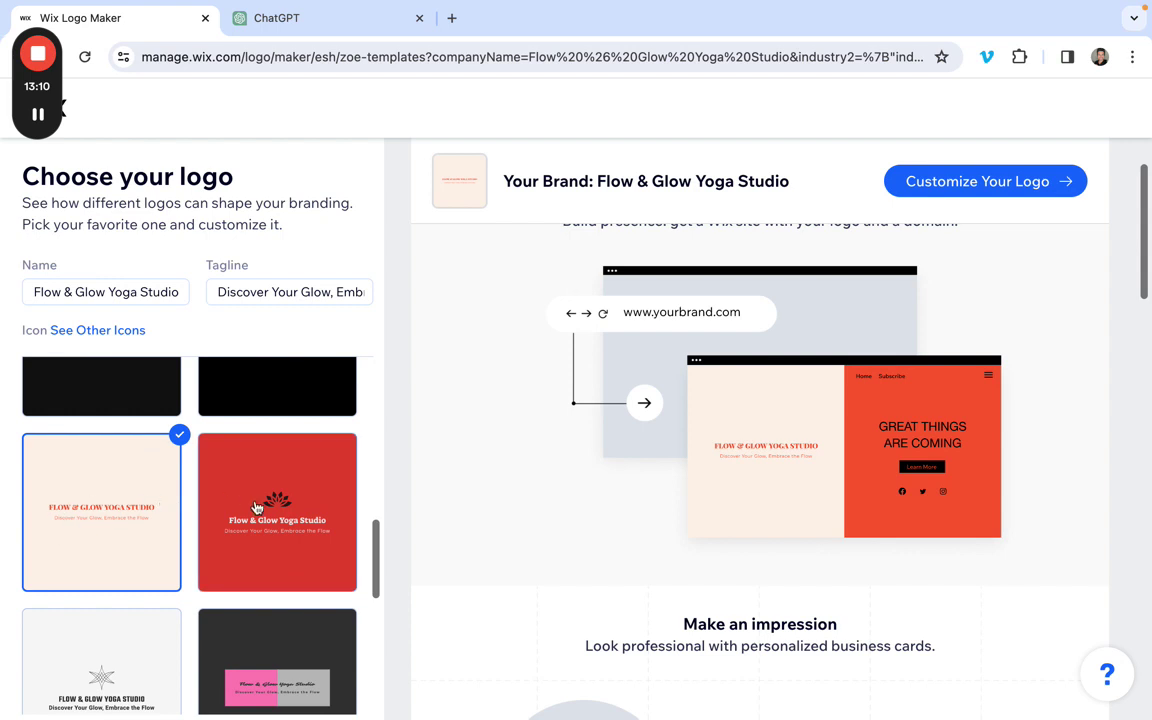
Choose the light grey logo design with the line-drawn star and open it for customization, dismissing the introductory tip
scroll(257, 507, down, 4)
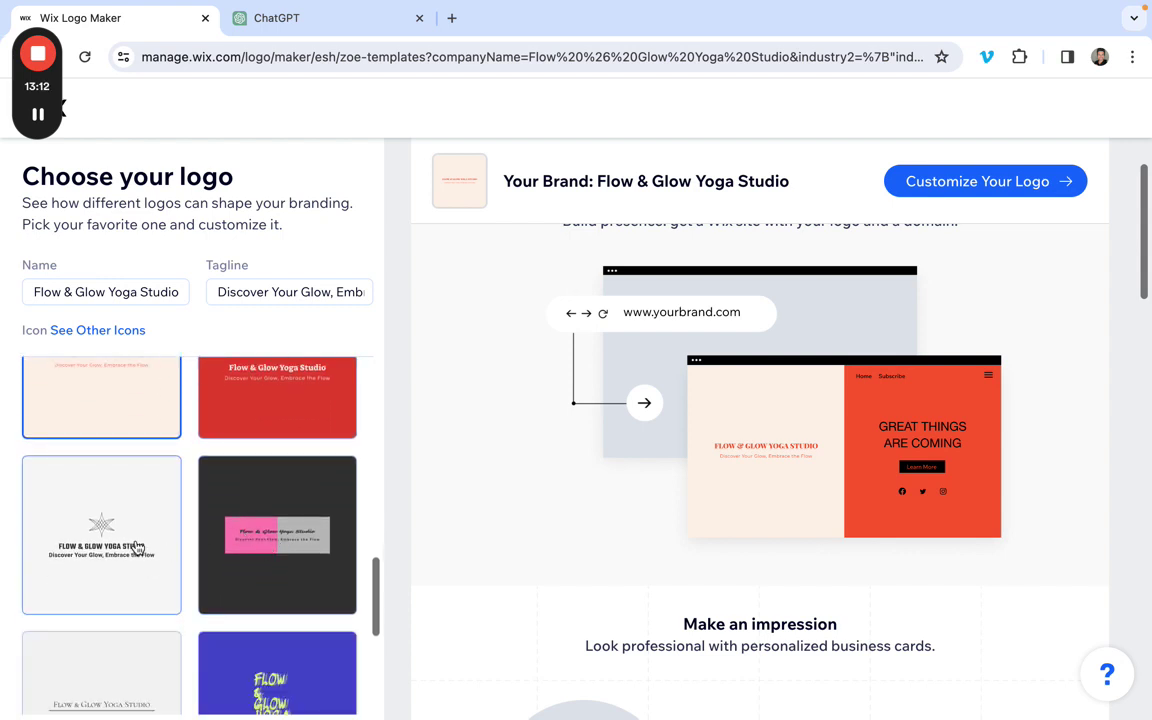
click(138, 548)
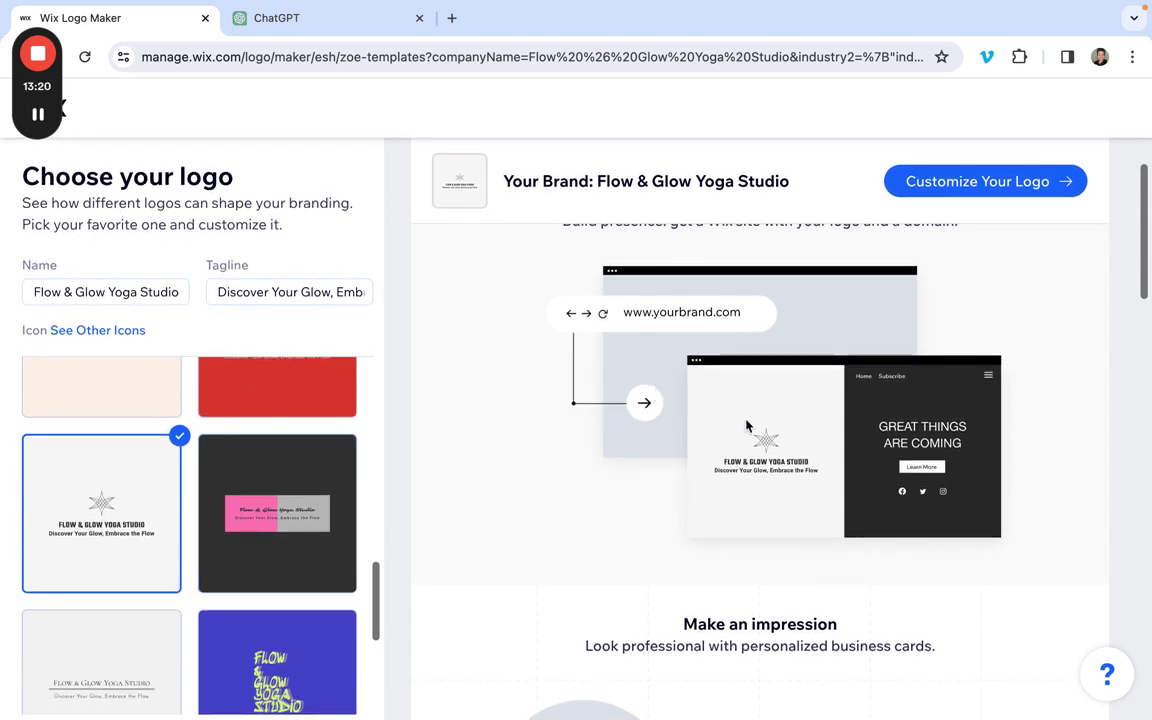
scroll(224, 455, down, 3)
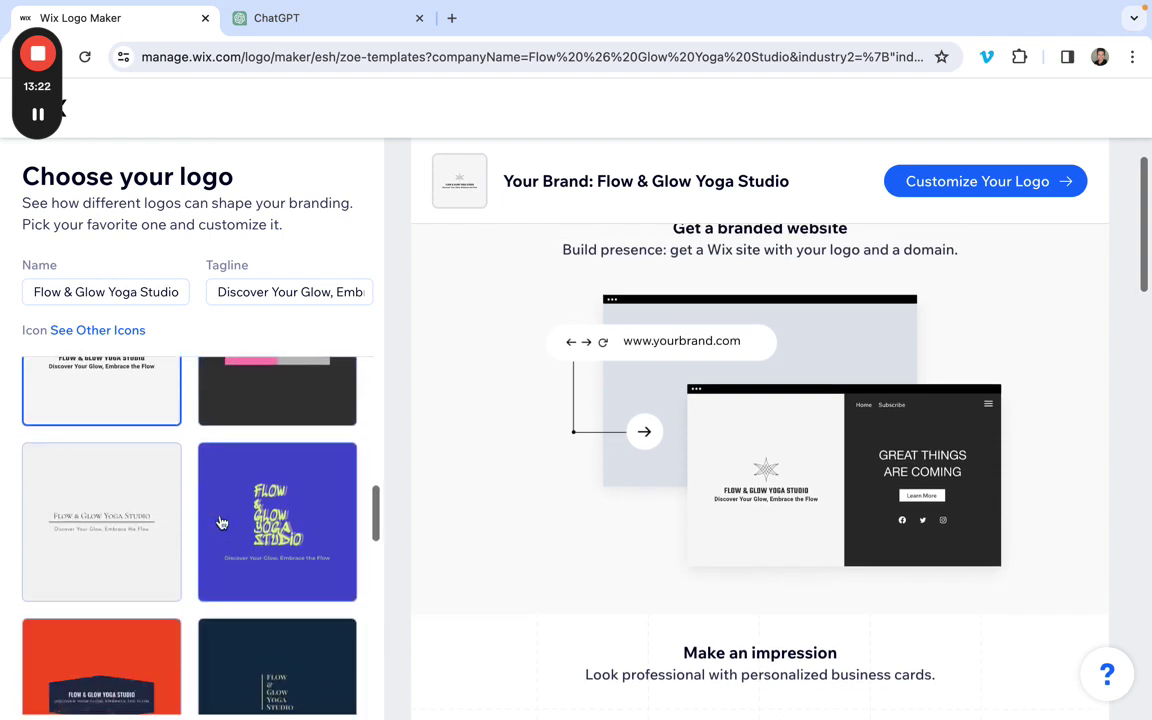
scroll(215, 518, down, 6)
scroll(205, 513, down, 3)
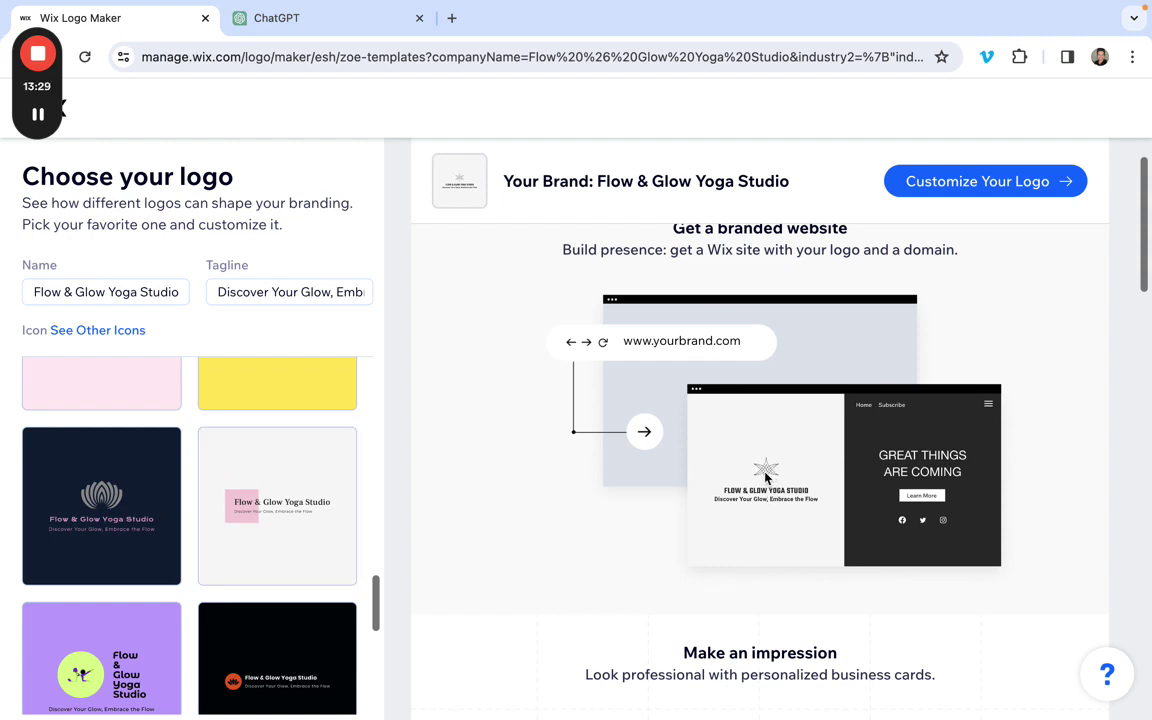
scroll(200, 597, down, 2)
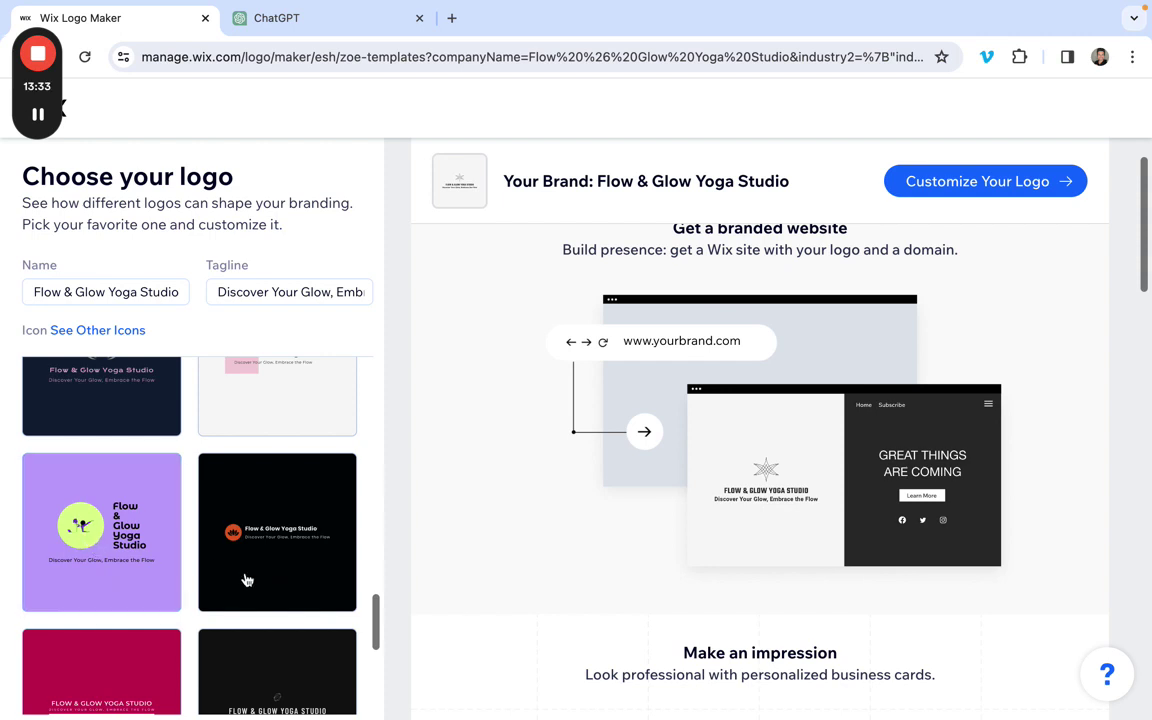
scroll(735, 478, up, 1)
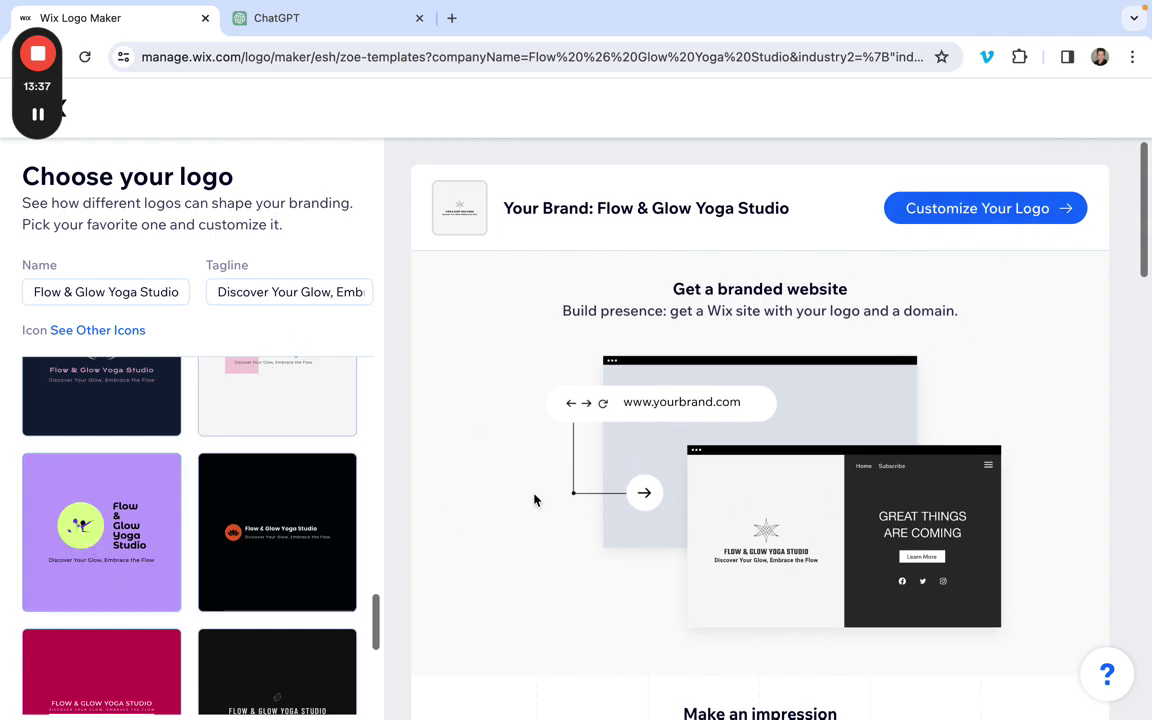
click(1052, 211)
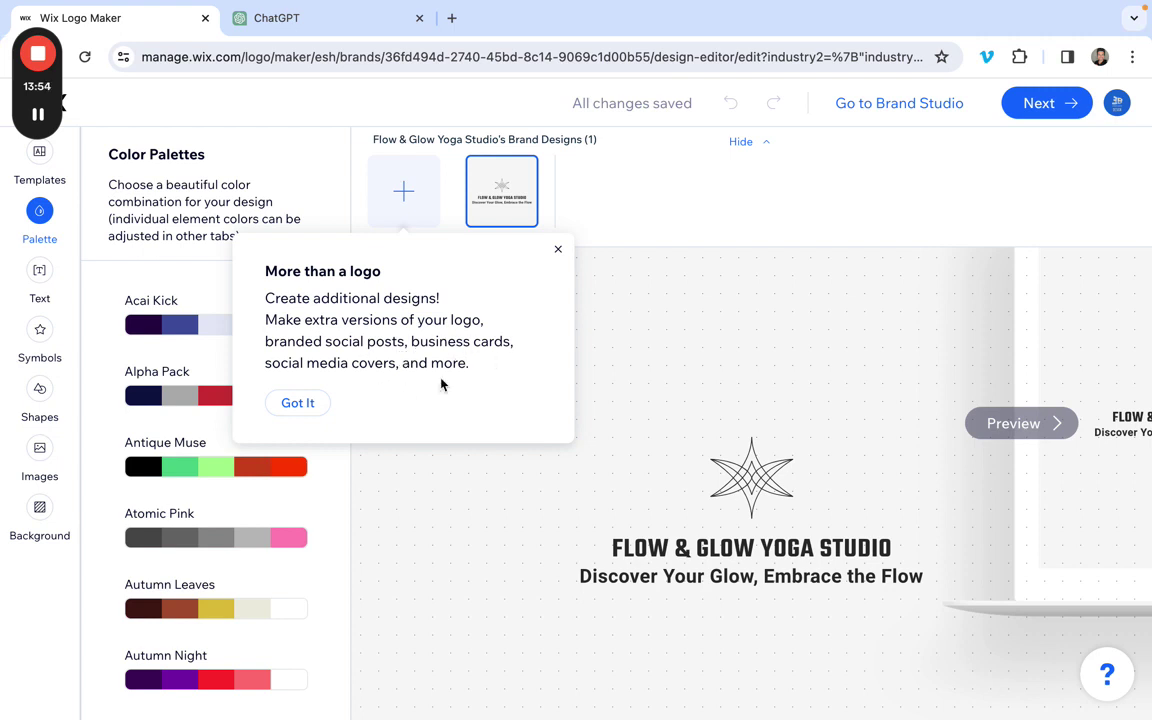
click(559, 252)
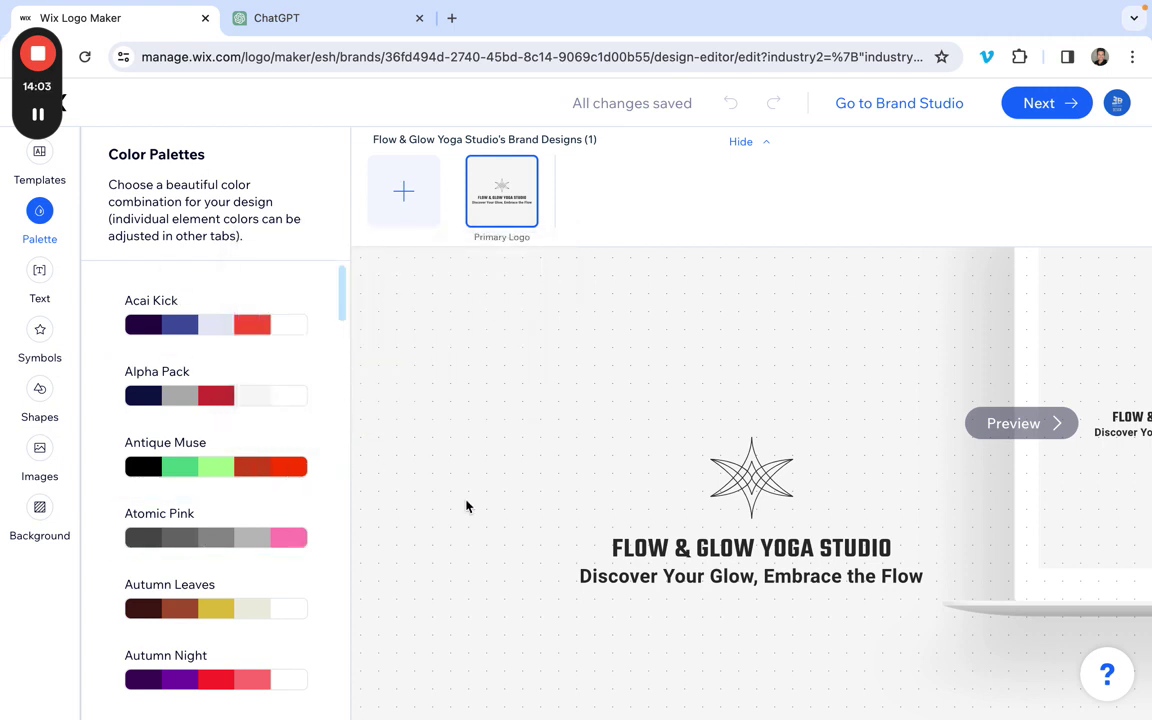
Browse the color palettes and apply Caribbean Haven to the logo
scroll(175, 368, down, 7)
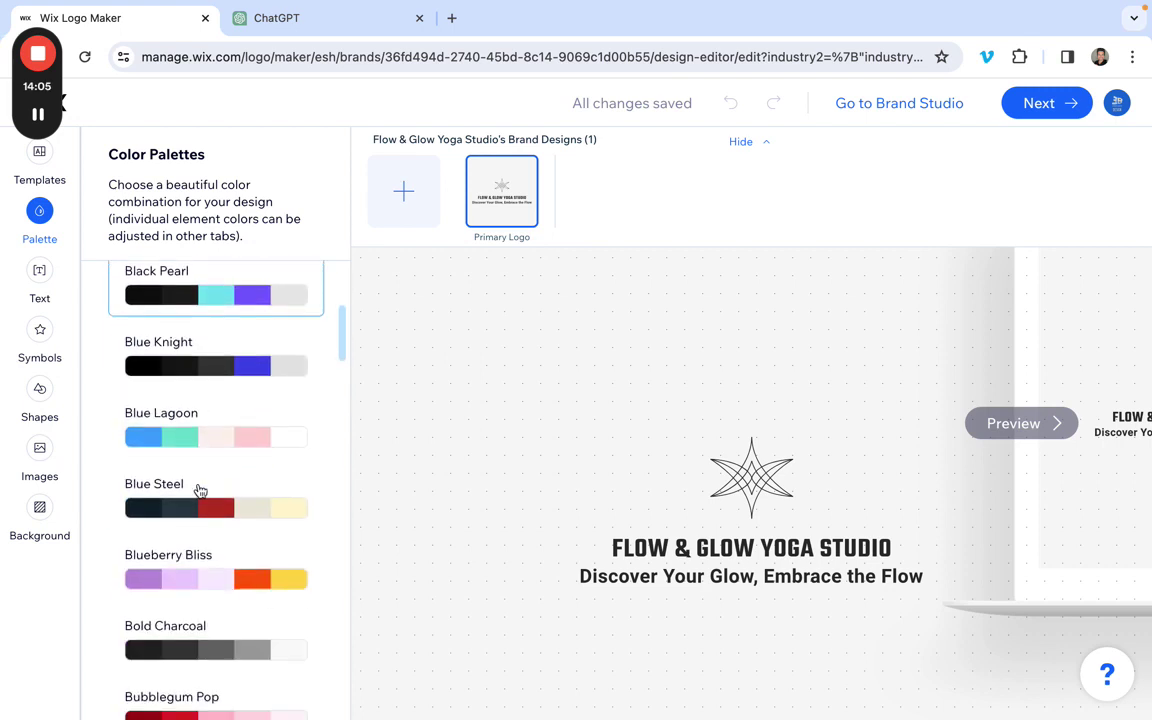
scroll(199, 490, down, 8)
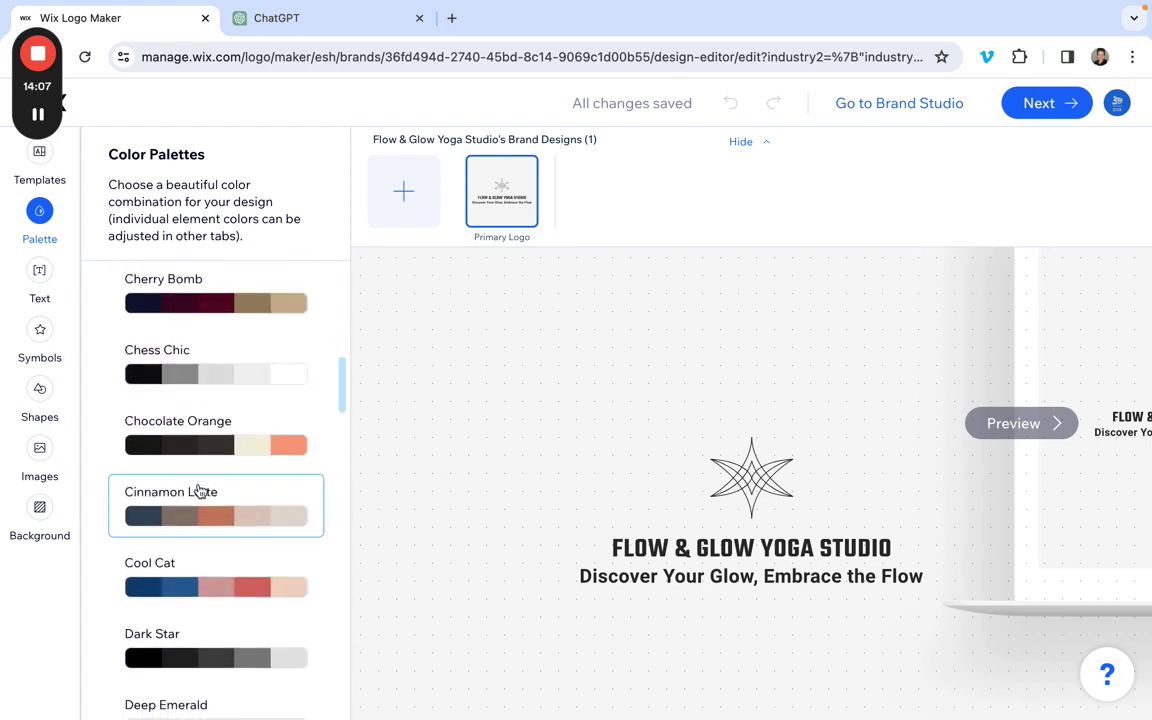
scroll(199, 490, down, 8)
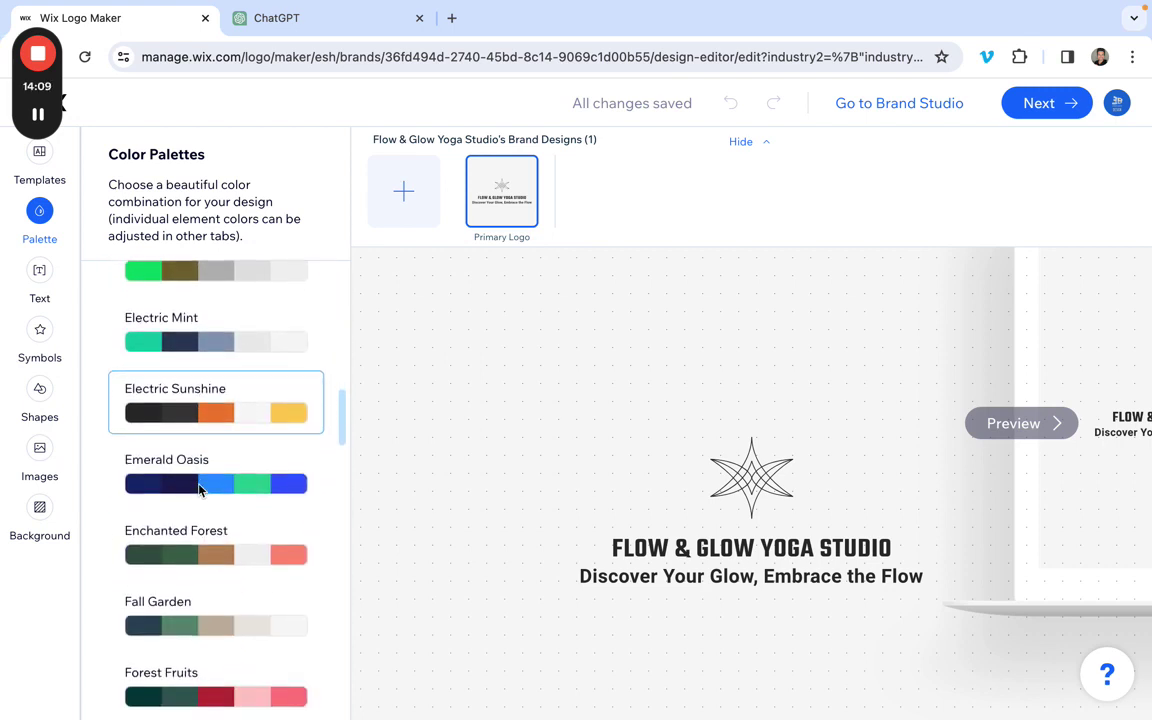
scroll(224, 540, down, 1)
scroll(224, 538, up, 13)
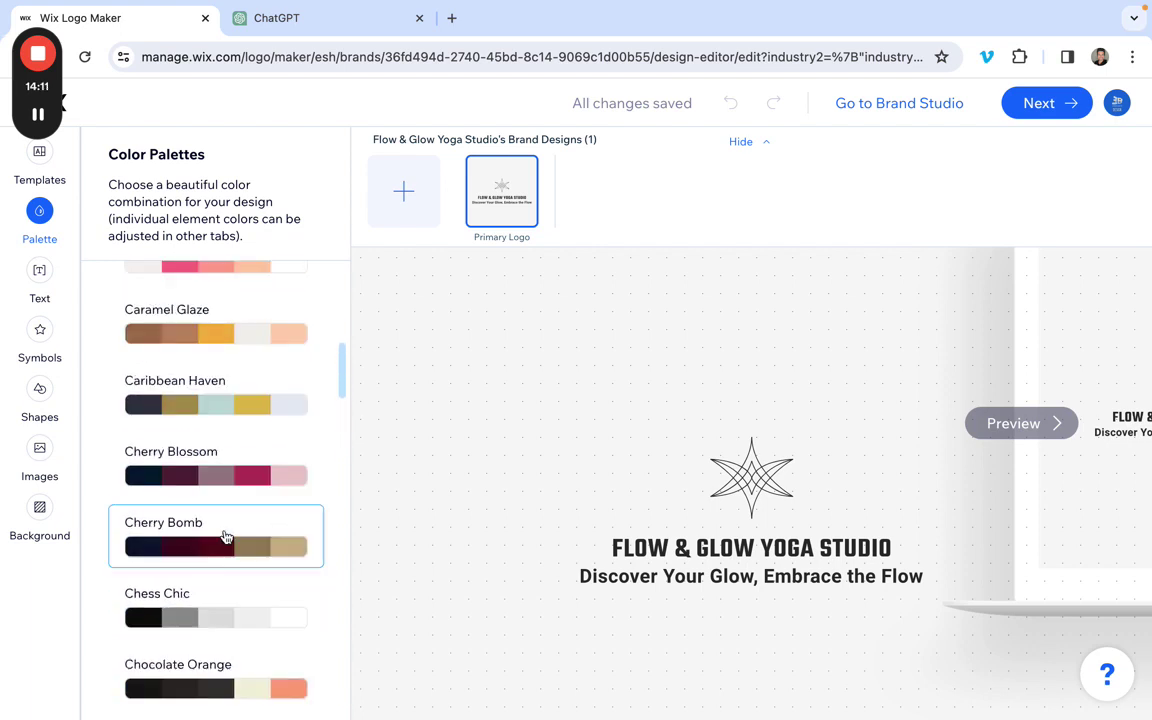
scroll(220, 520, up, 1)
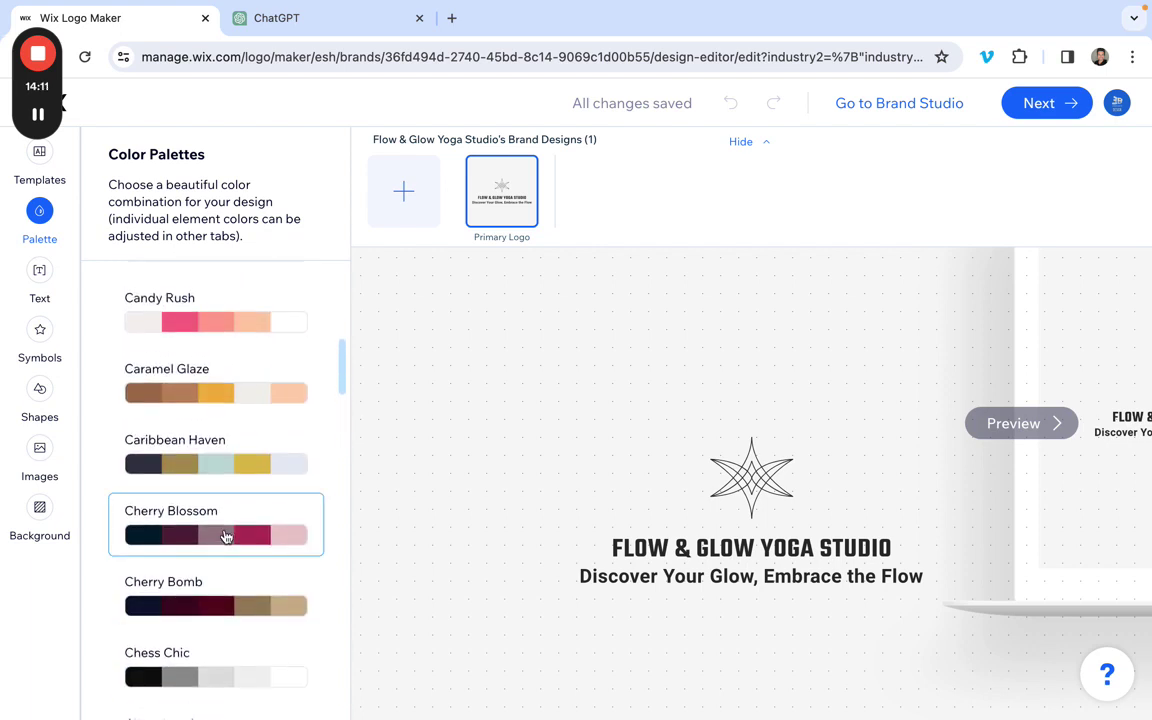
click(196, 452)
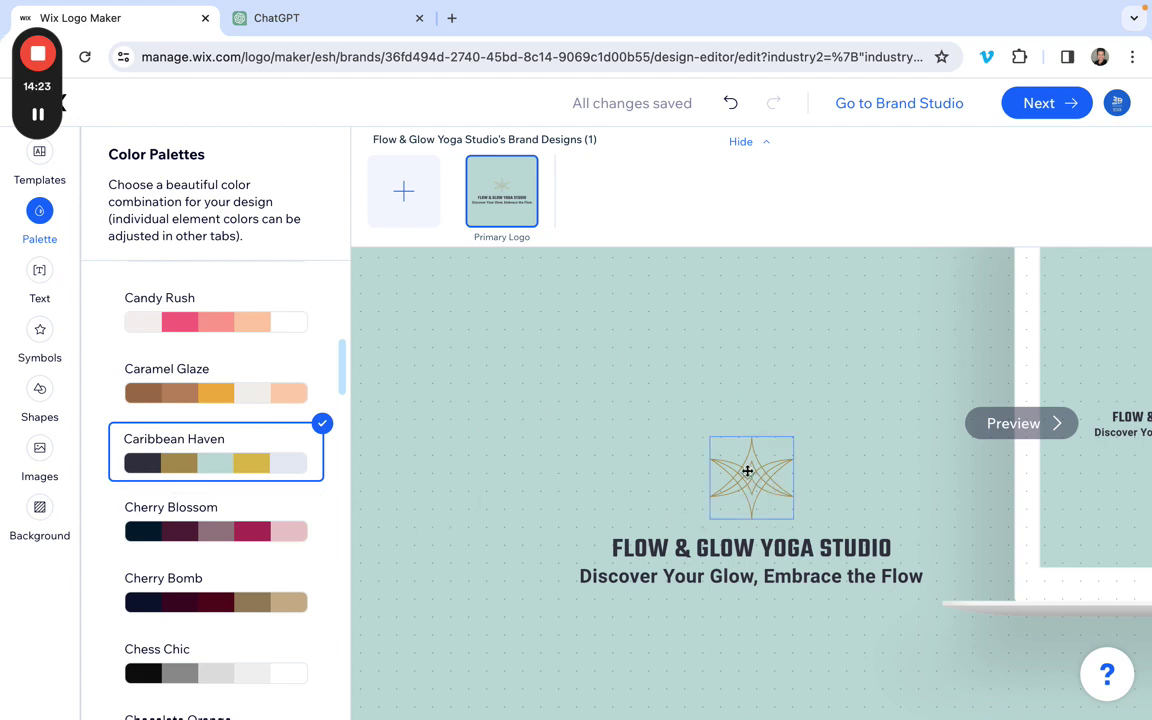
Change the logo's color palette to Autumn Leaves
scroll(228, 454, up, 1)
scroll(228, 454, up, 8)
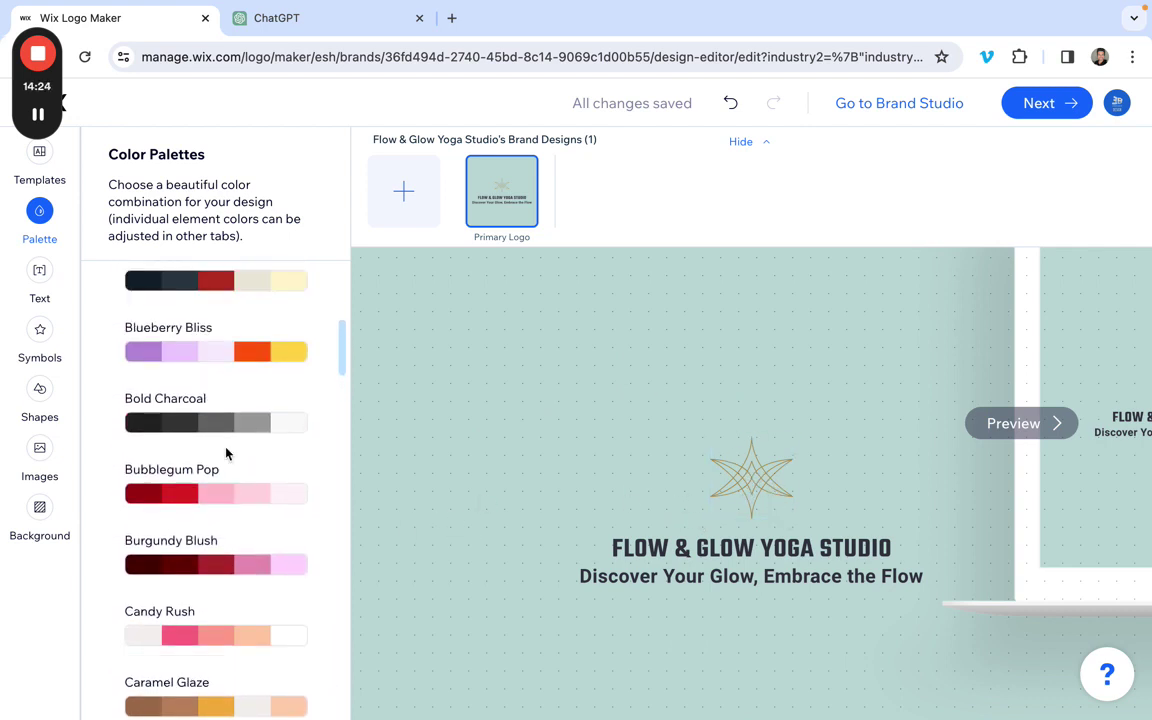
scroll(228, 454, up, 5)
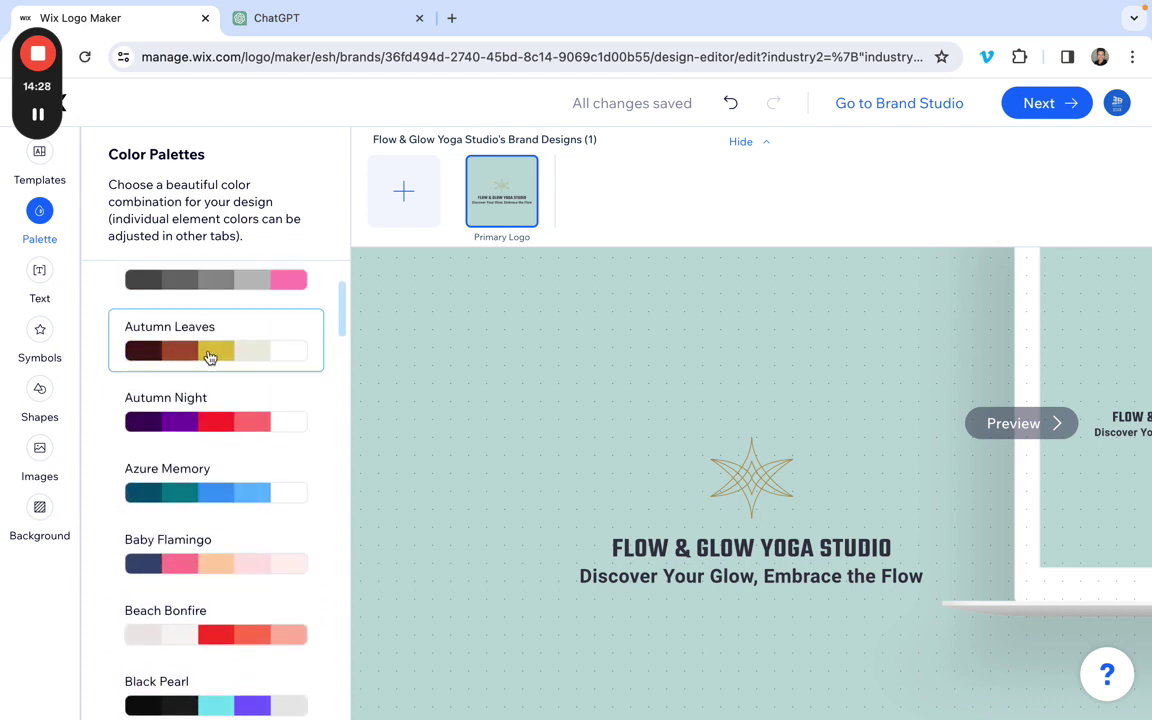
click(210, 355)
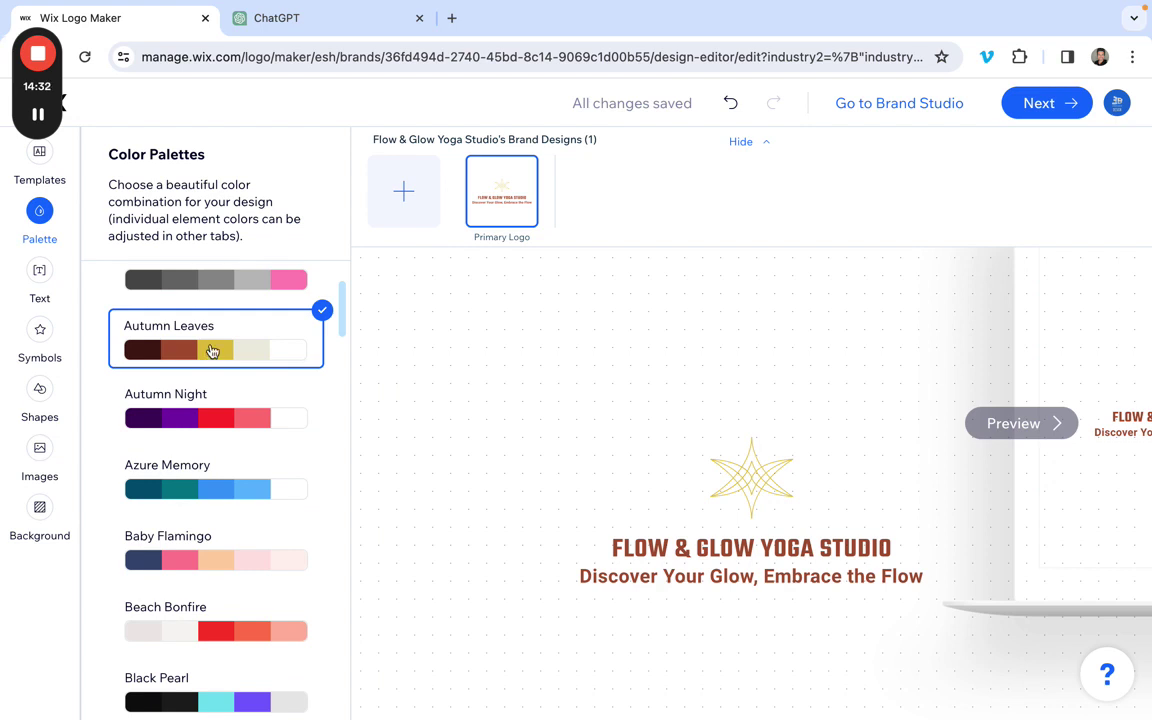
Browse the color palettes and switch the logo back to the Caribbean Haven palette
scroll(215, 358, up, 4)
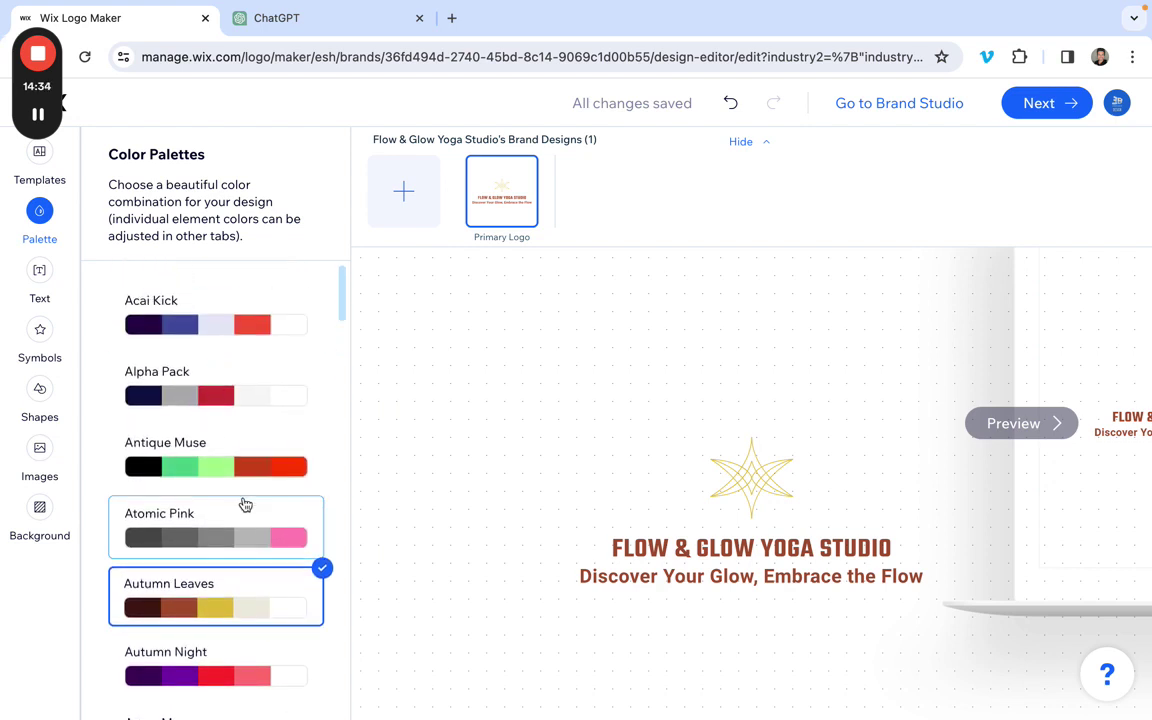
scroll(246, 504, down, 5)
scroll(246, 504, down, 7)
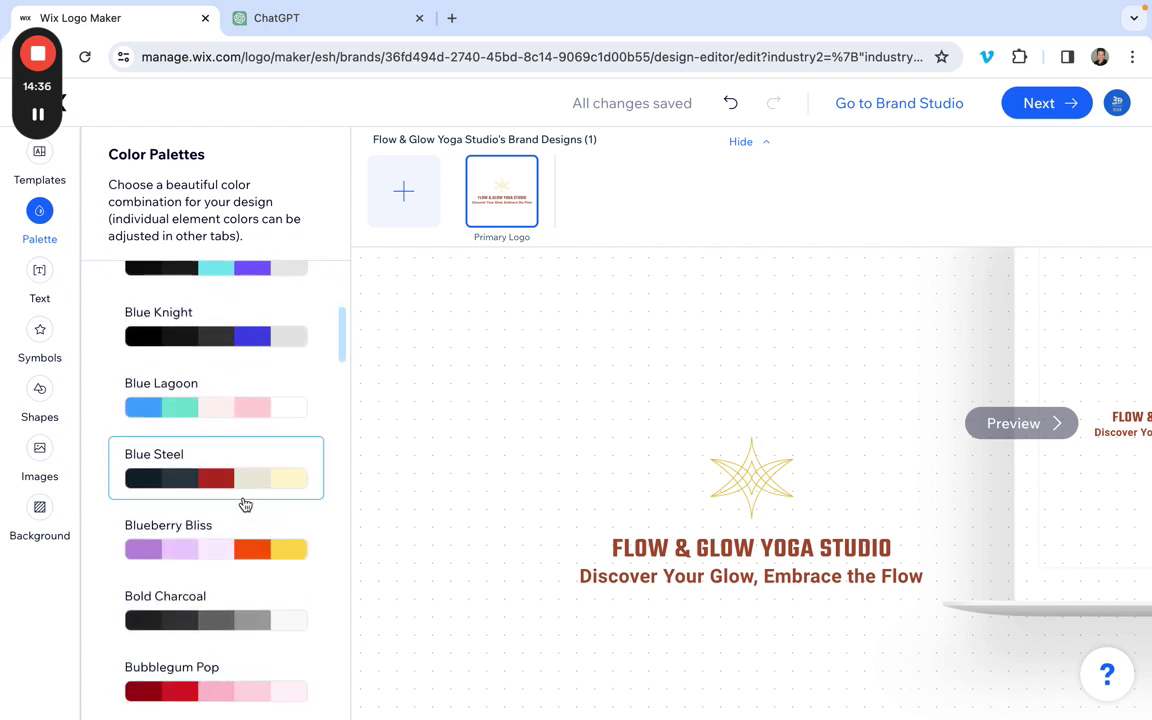
scroll(246, 504, down, 1)
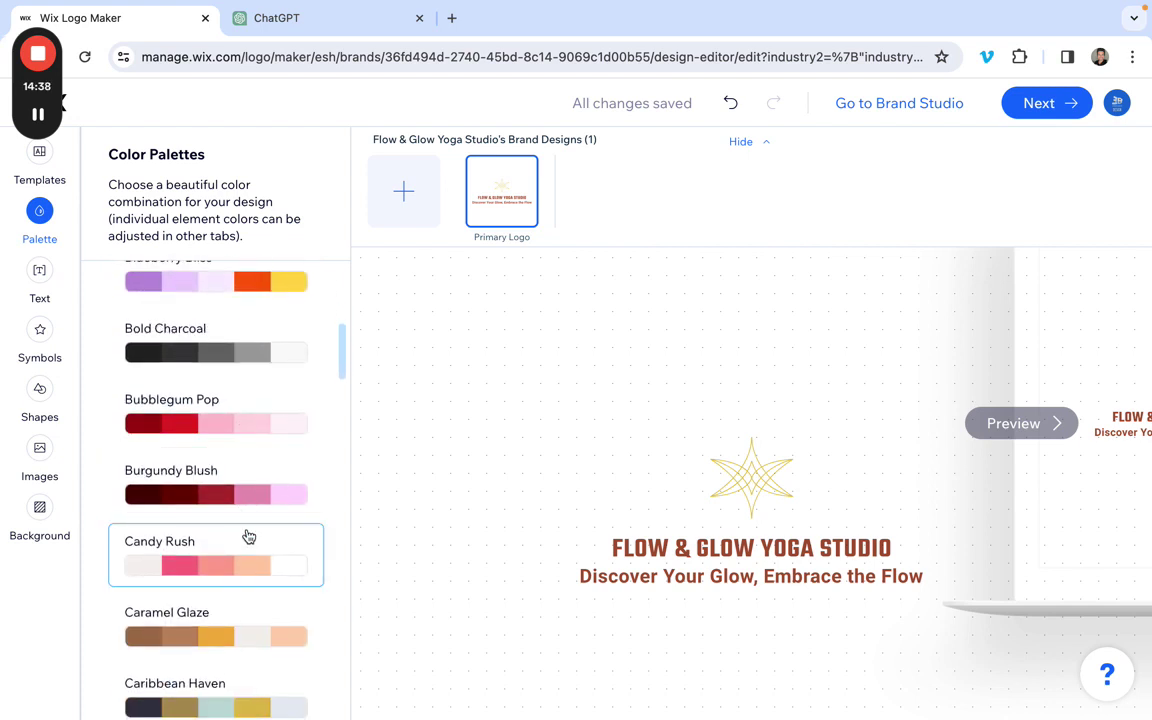
scroll(247, 465, down, 3)
click(211, 509)
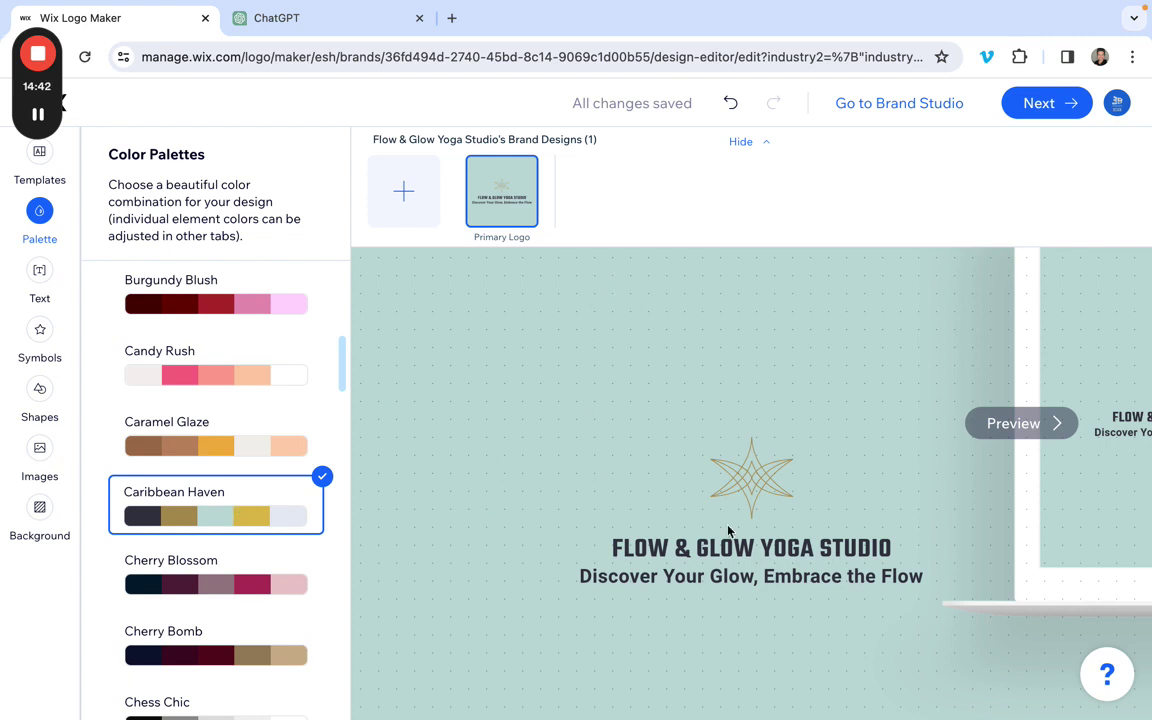
Look through the alternative logo templates offered for the business name and tagline
click(26, 184)
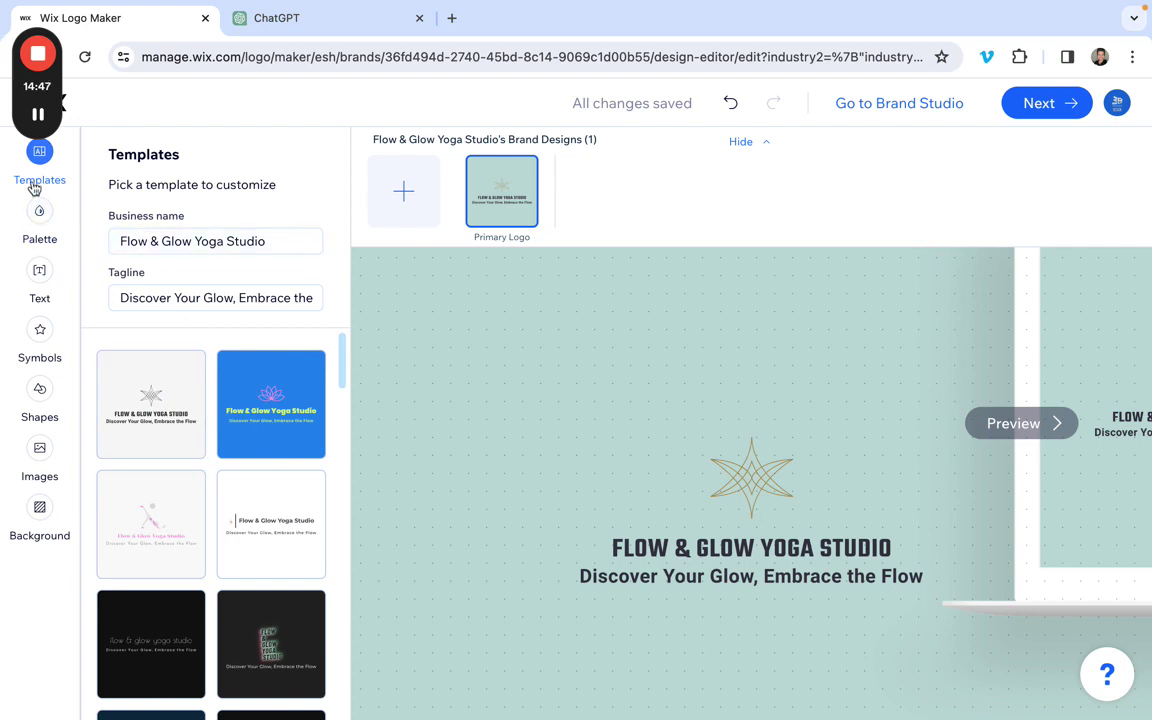
scroll(226, 458, down, 5)
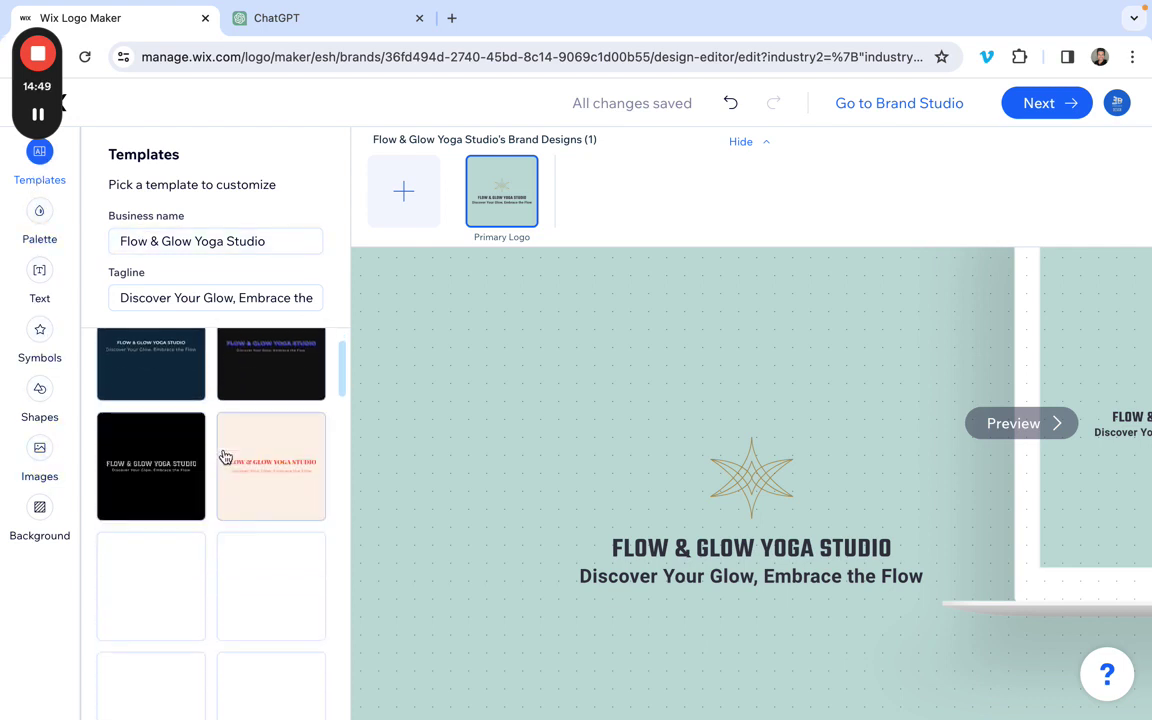
scroll(218, 570, down, 1)
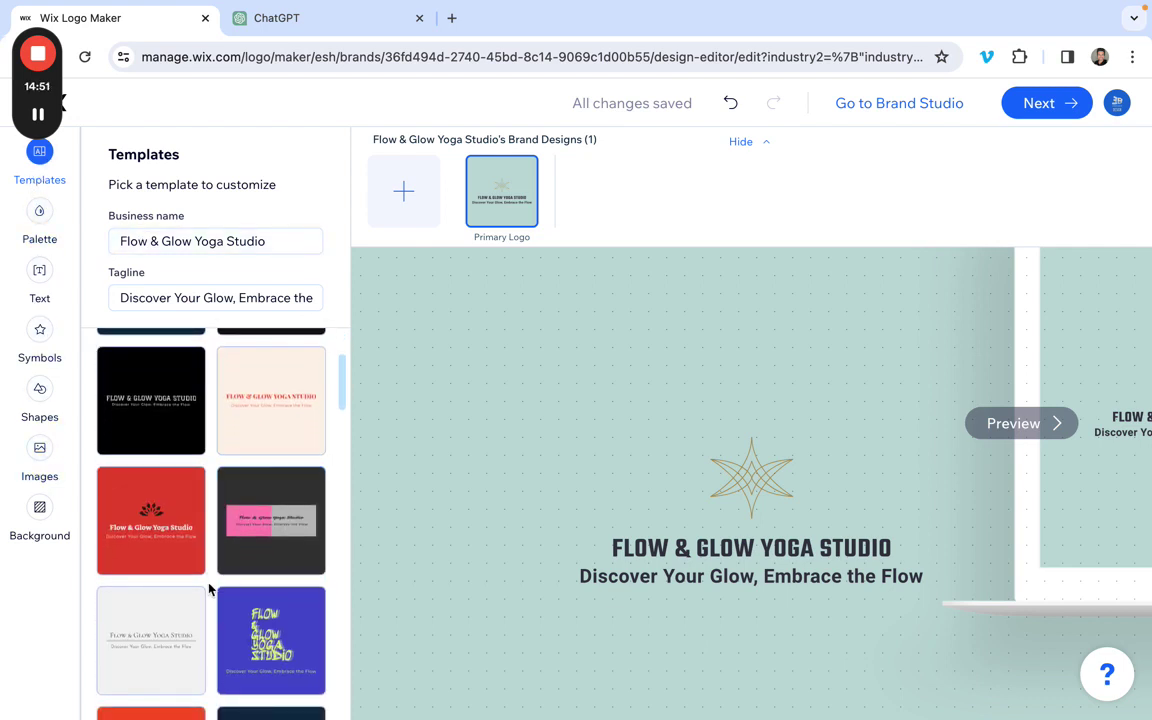
scroll(210, 590, down, 4)
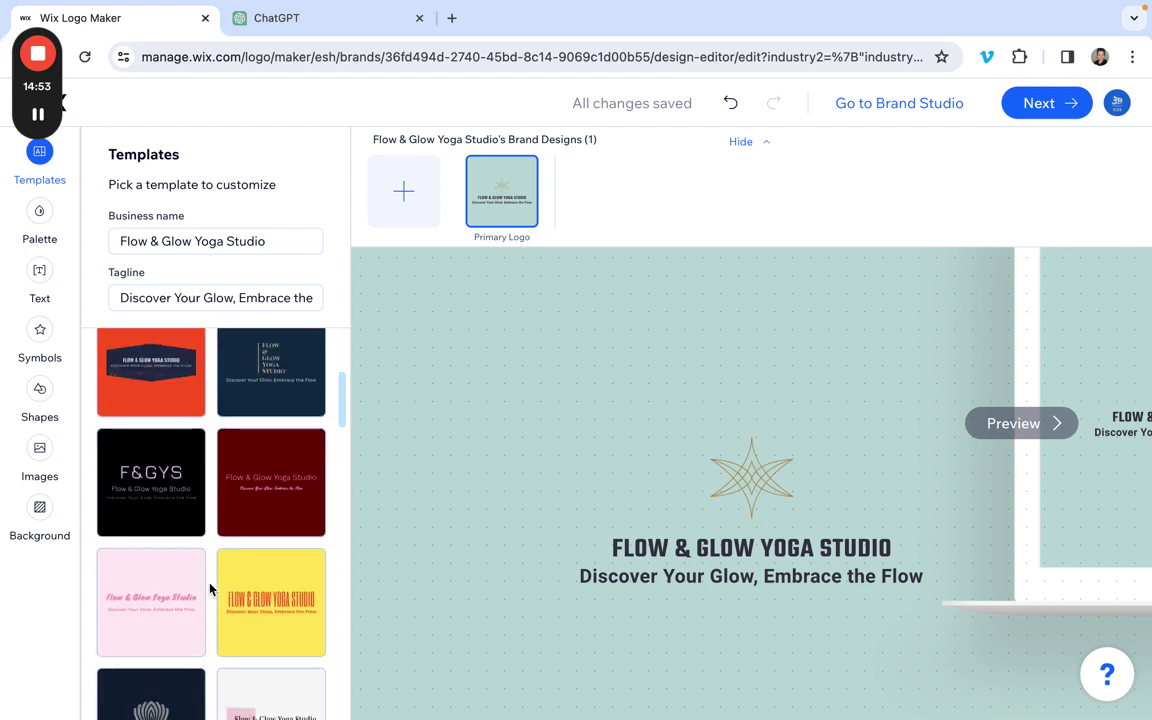
scroll(240, 583, down, 2)
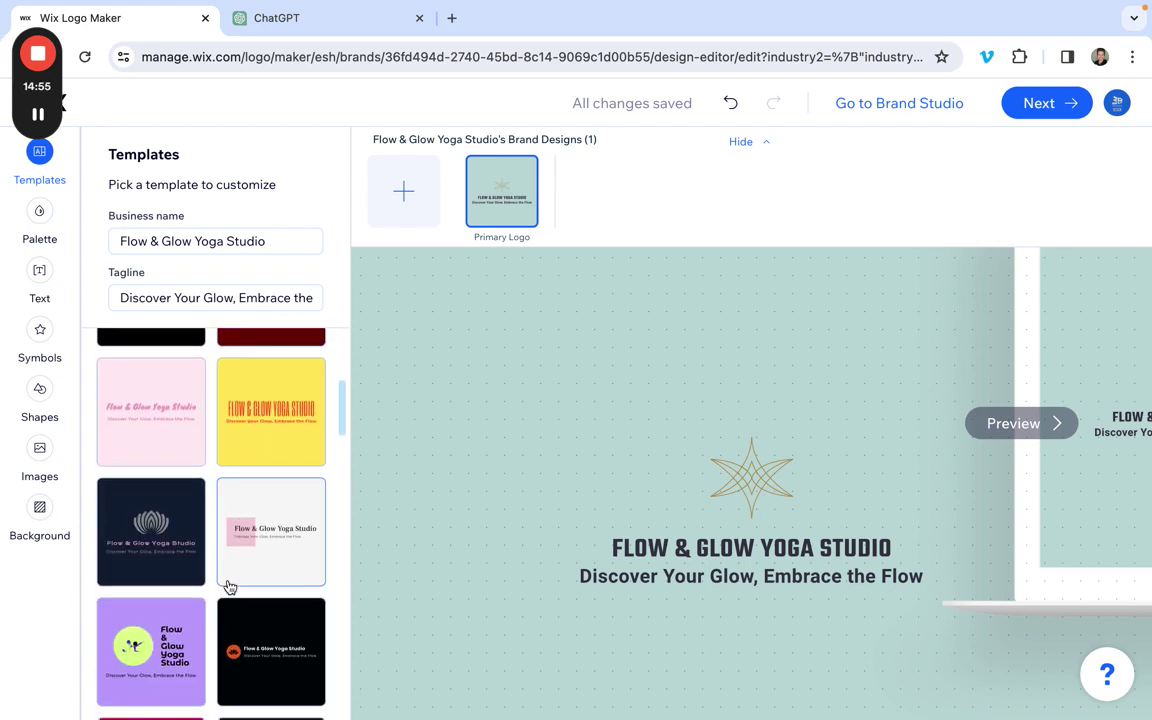
scroll(228, 630, up, 2)
scroll(228, 630, up, 5)
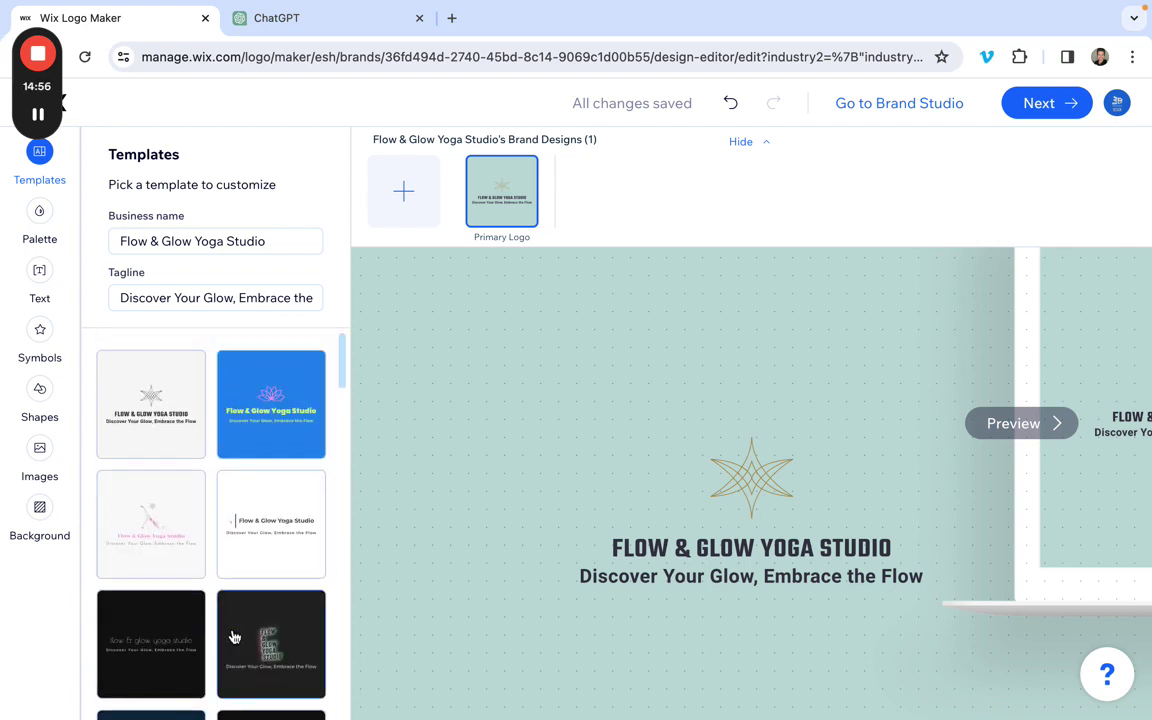
Review the available color palettes and the suggested font styles for adding text
click(41, 216)
scroll(255, 428, down, 12)
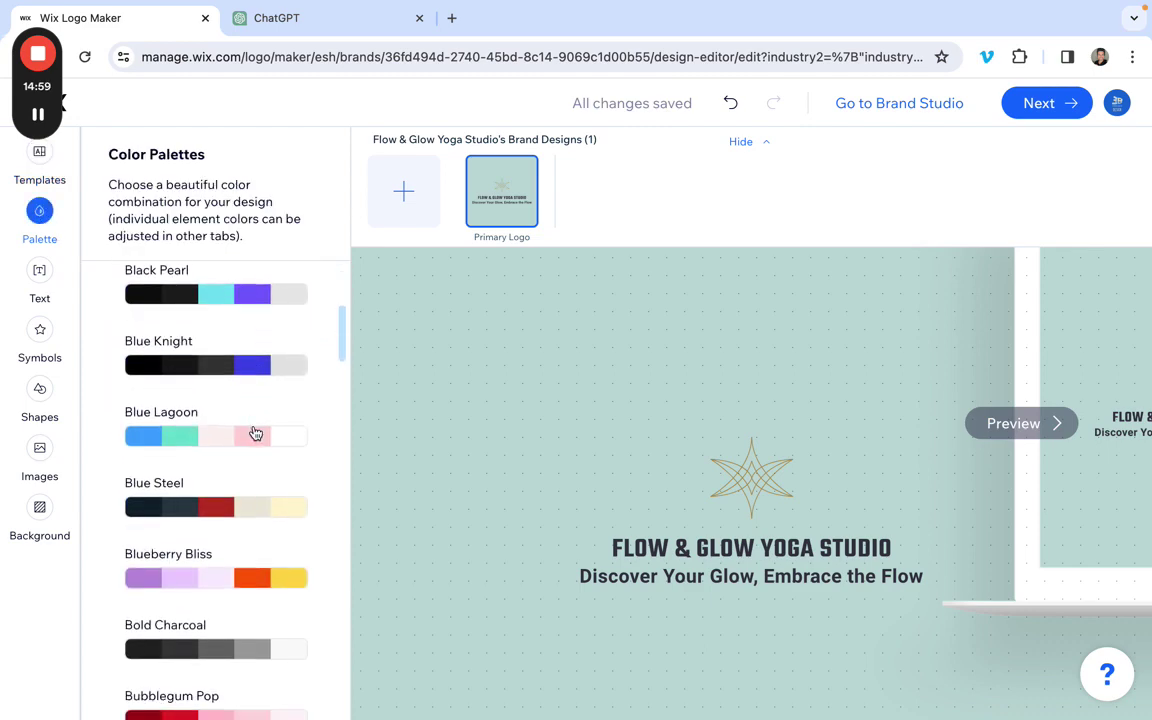
scroll(255, 432, up, 12)
click(39, 270)
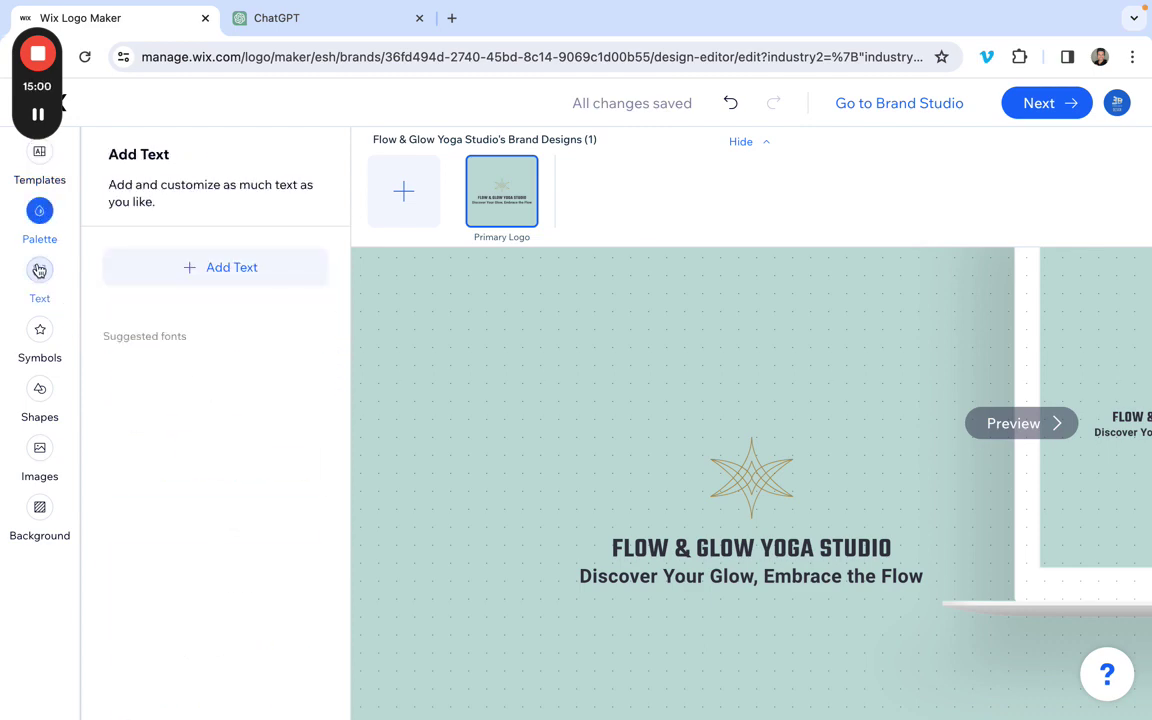
scroll(206, 501, down, 2)
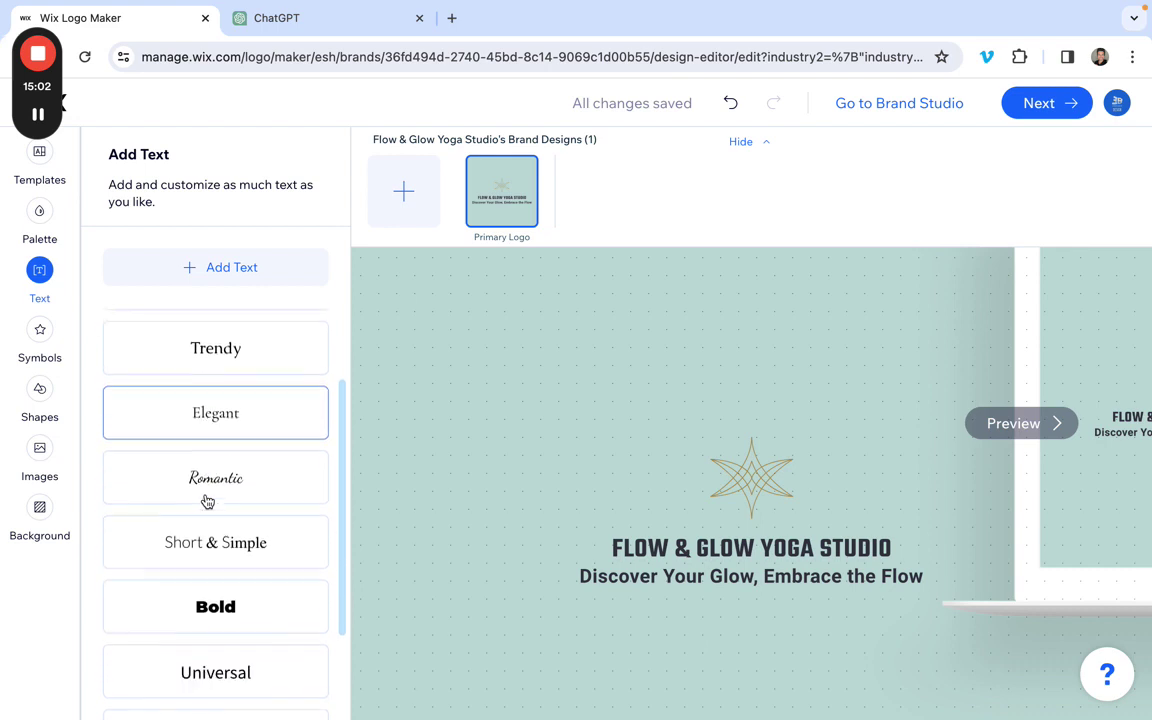
Examine the customization settings for the business name, the tagline and the star icon
click(678, 549)
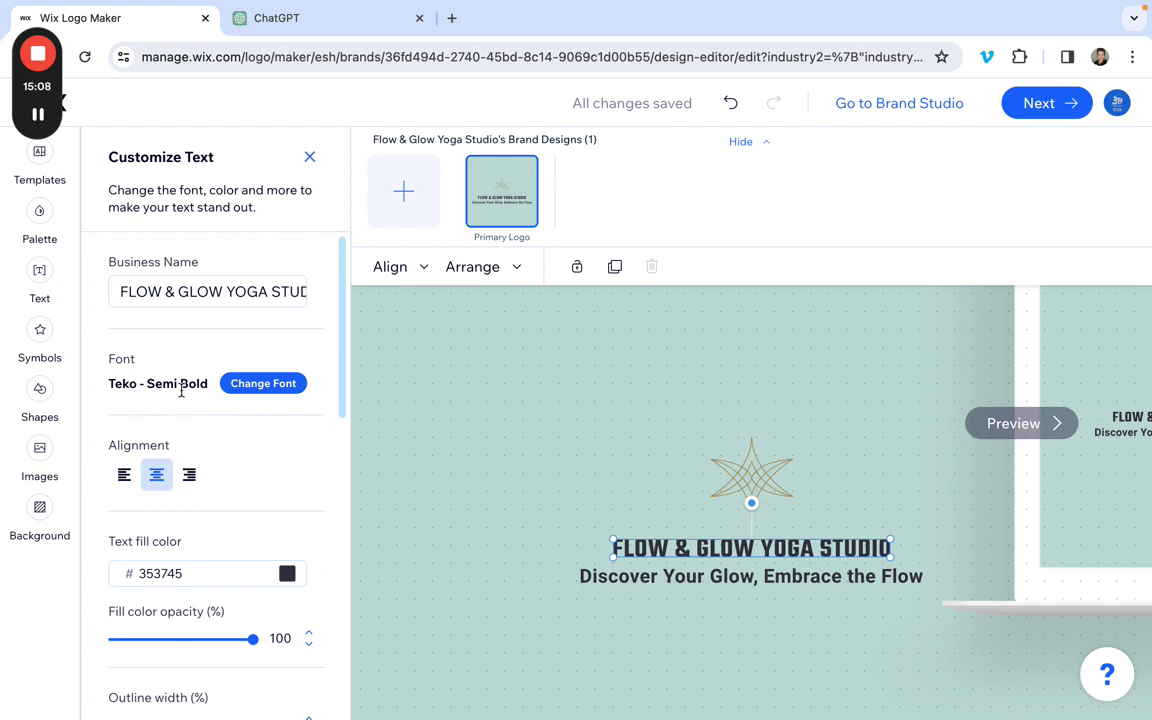
click(309, 158)
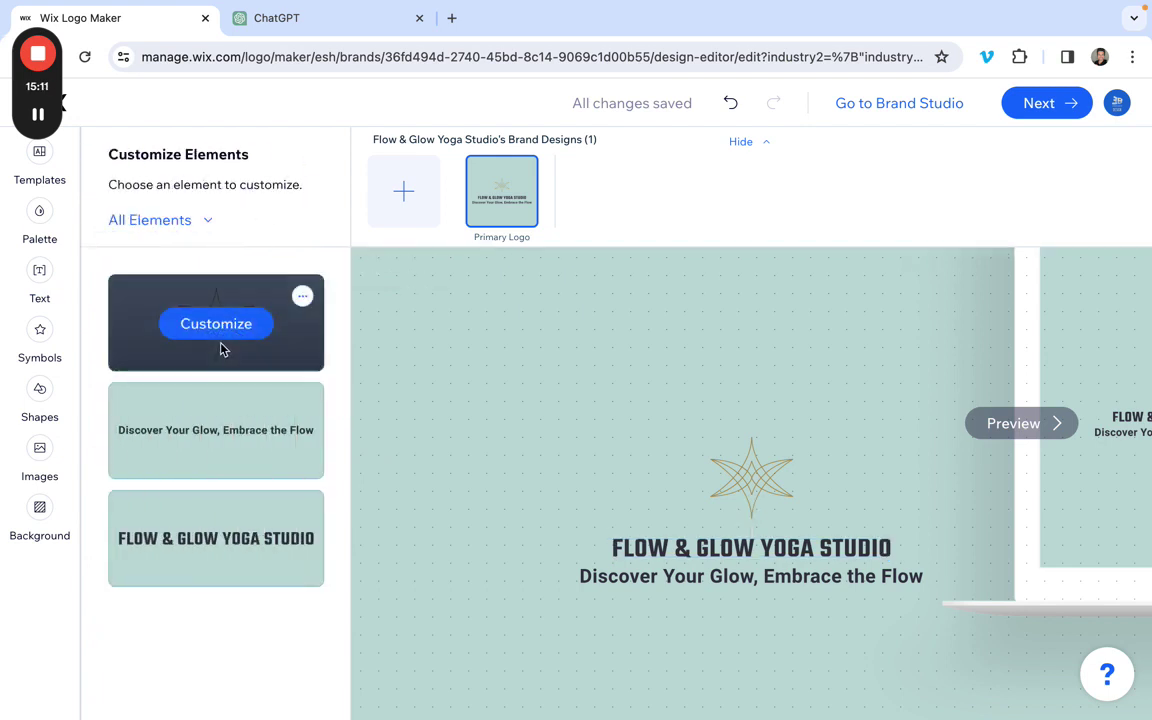
click(707, 543)
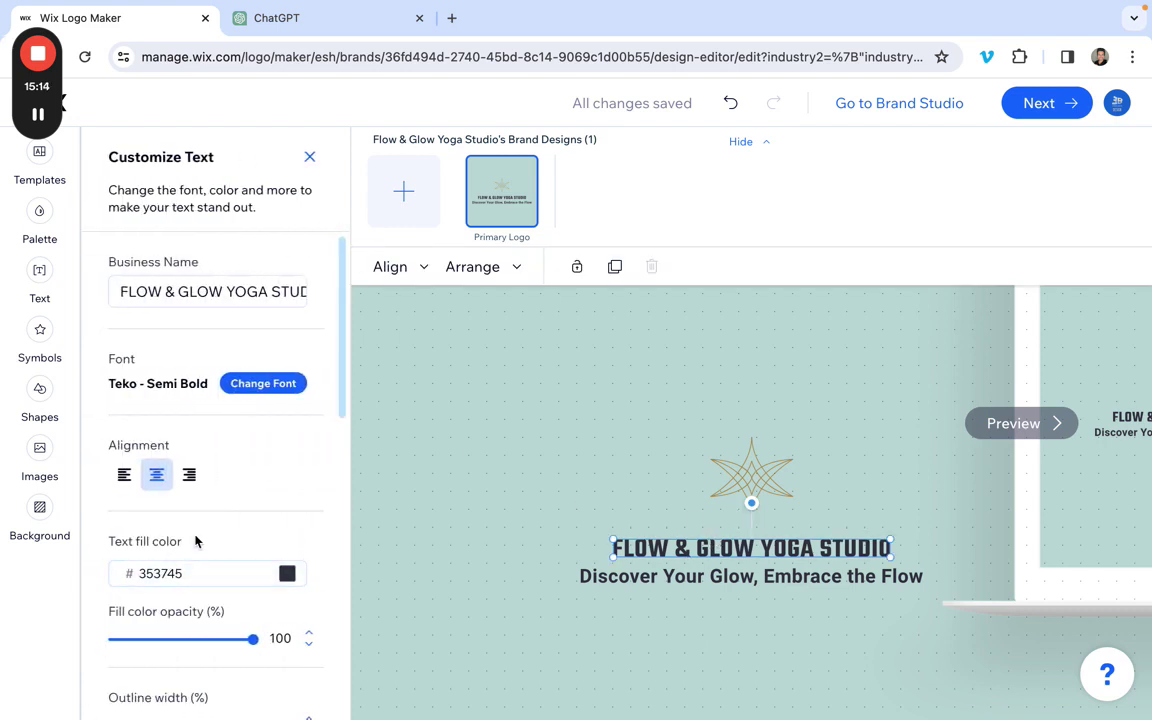
scroll(200, 480, down, 1)
click(310, 160)
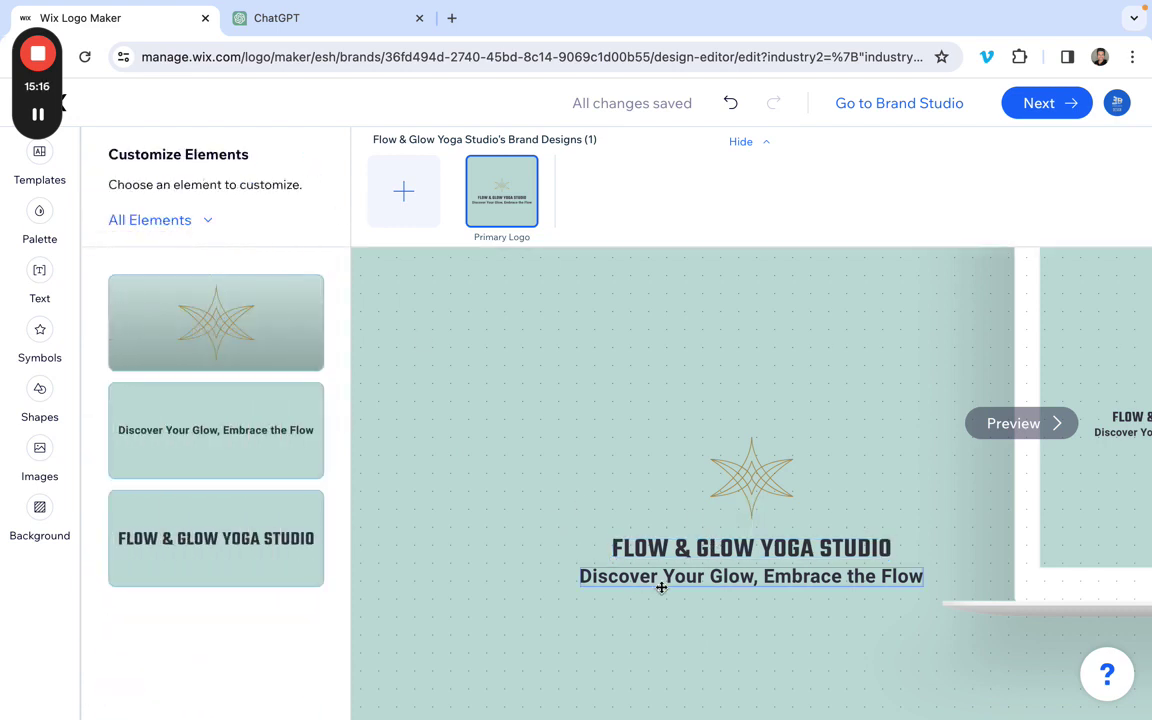
click(695, 576)
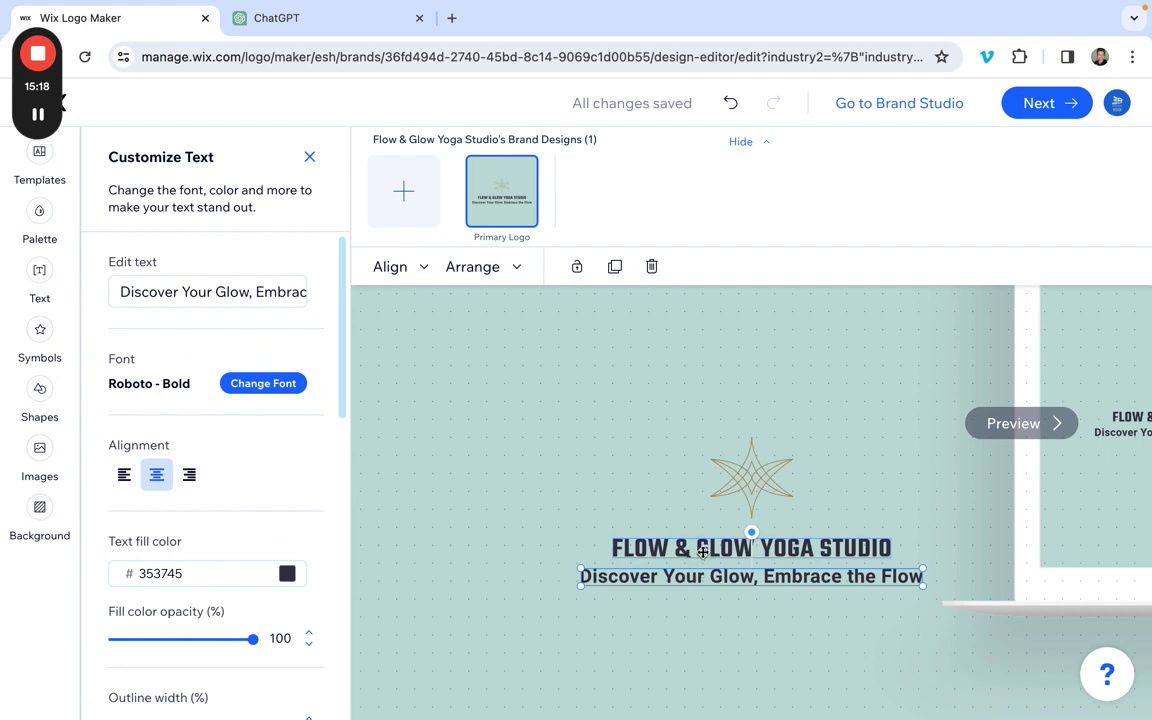
click(703, 549)
click(755, 477)
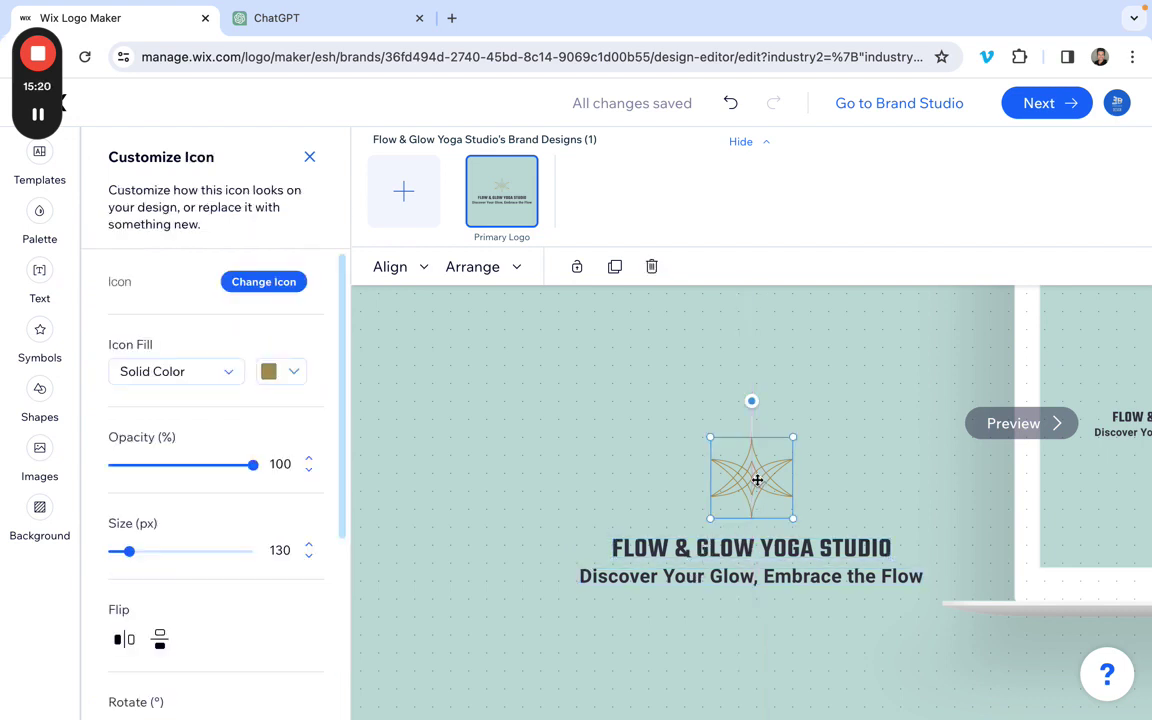
click(700, 549)
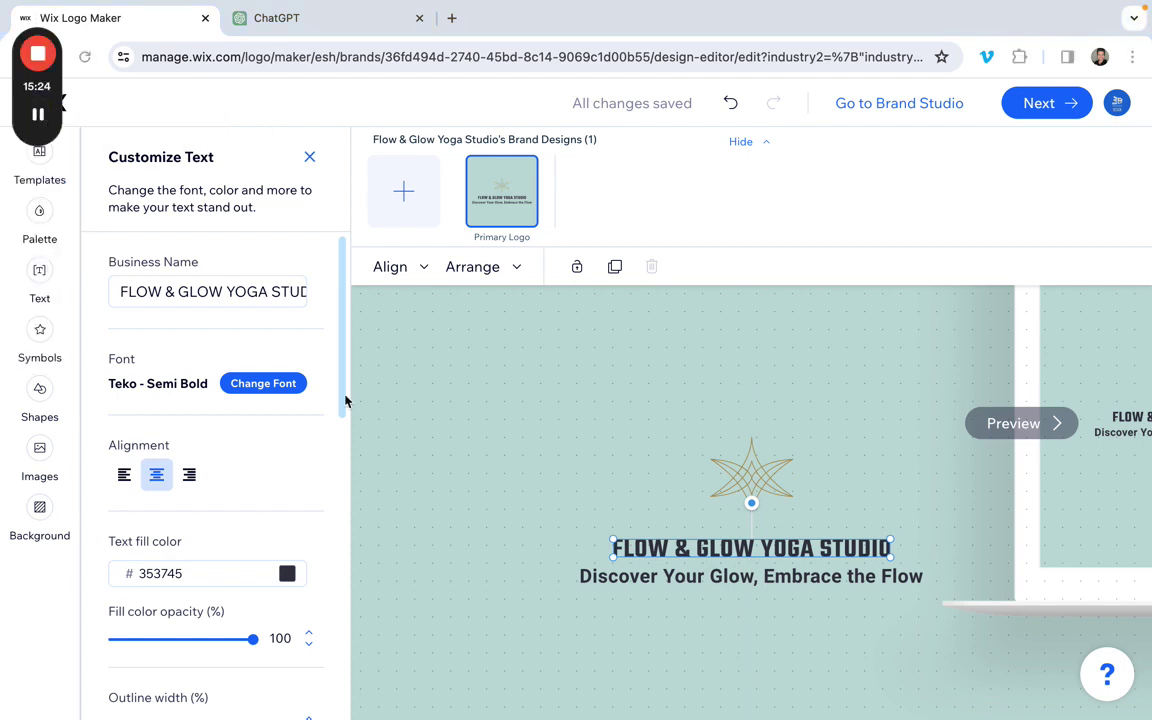
Enlarge the star icon to about 194 px and keep it centered above the business name
click(758, 479)
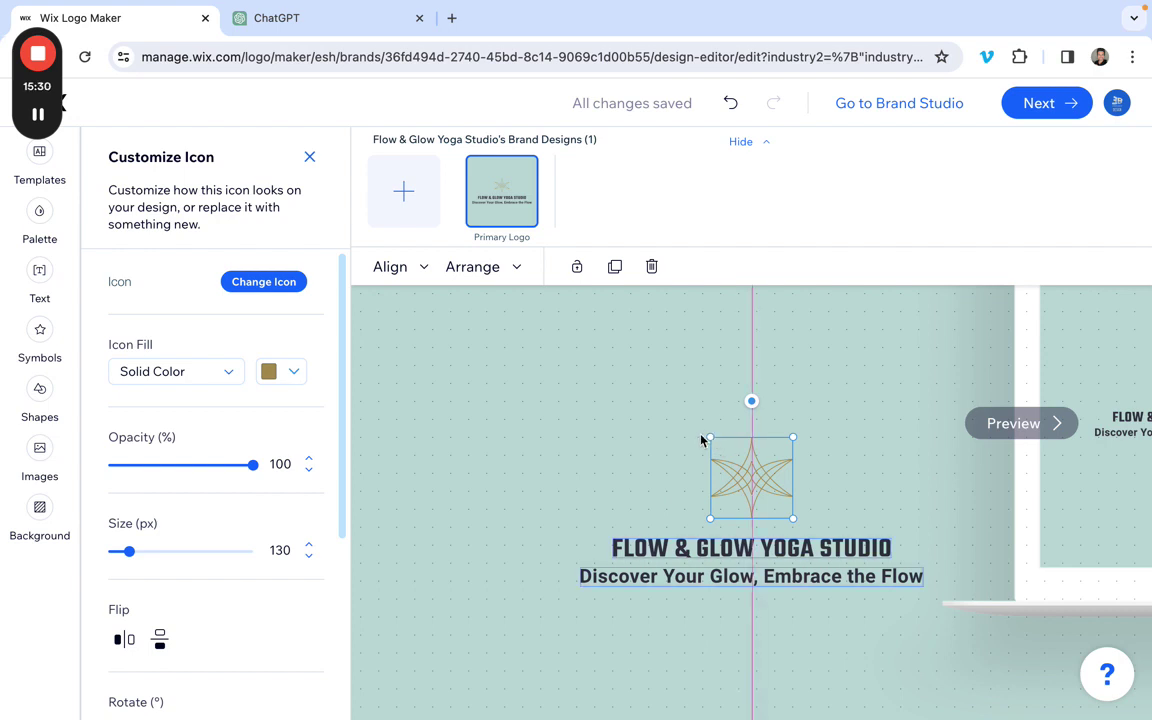
drag(704, 437, 667, 412)
mouse_move(752, 453)
mouse_down()
mouse_move(710, 450)
mouse_move(749, 455)
mouse_up()
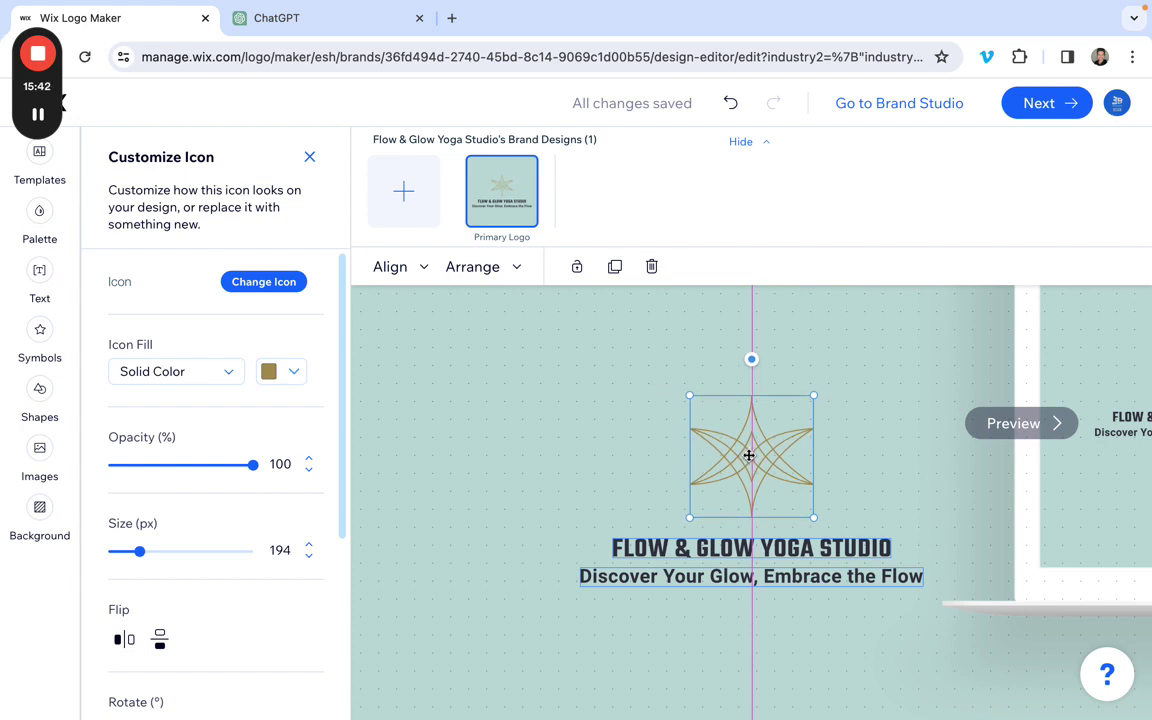
drag(749, 455, 749, 455)
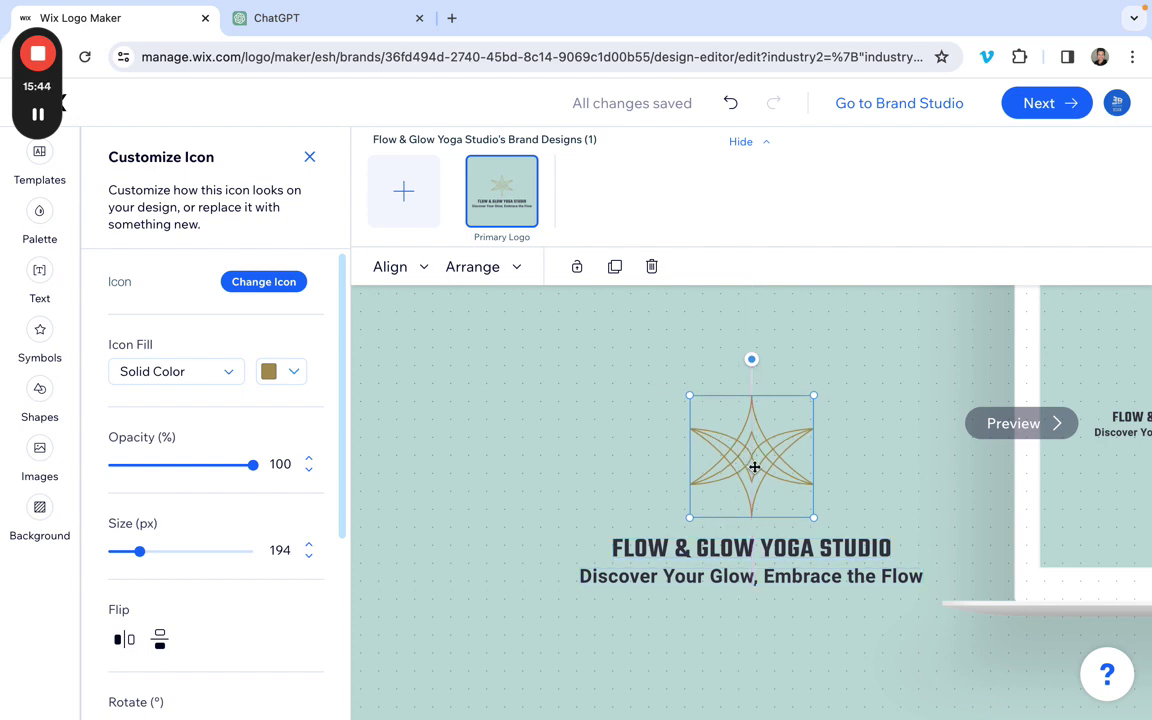
Compare the gold, green, turquoise and brown swatches for the star icon's solid fill, and apply brown #987239
click(270, 371)
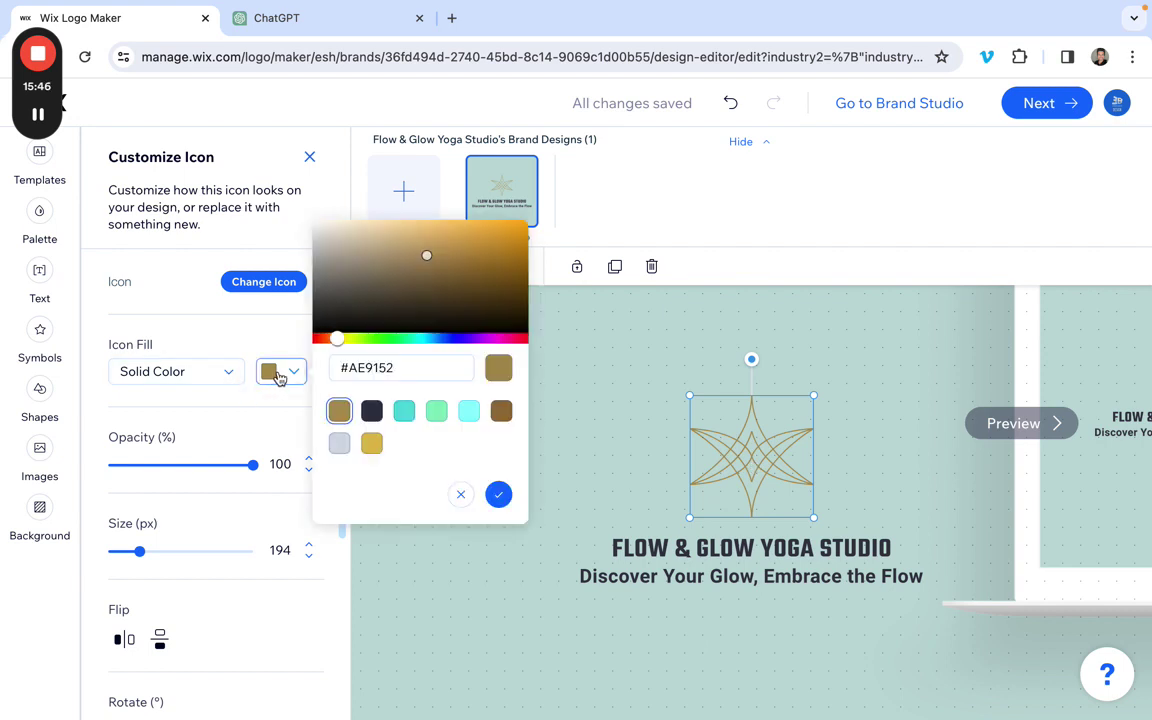
click(372, 444)
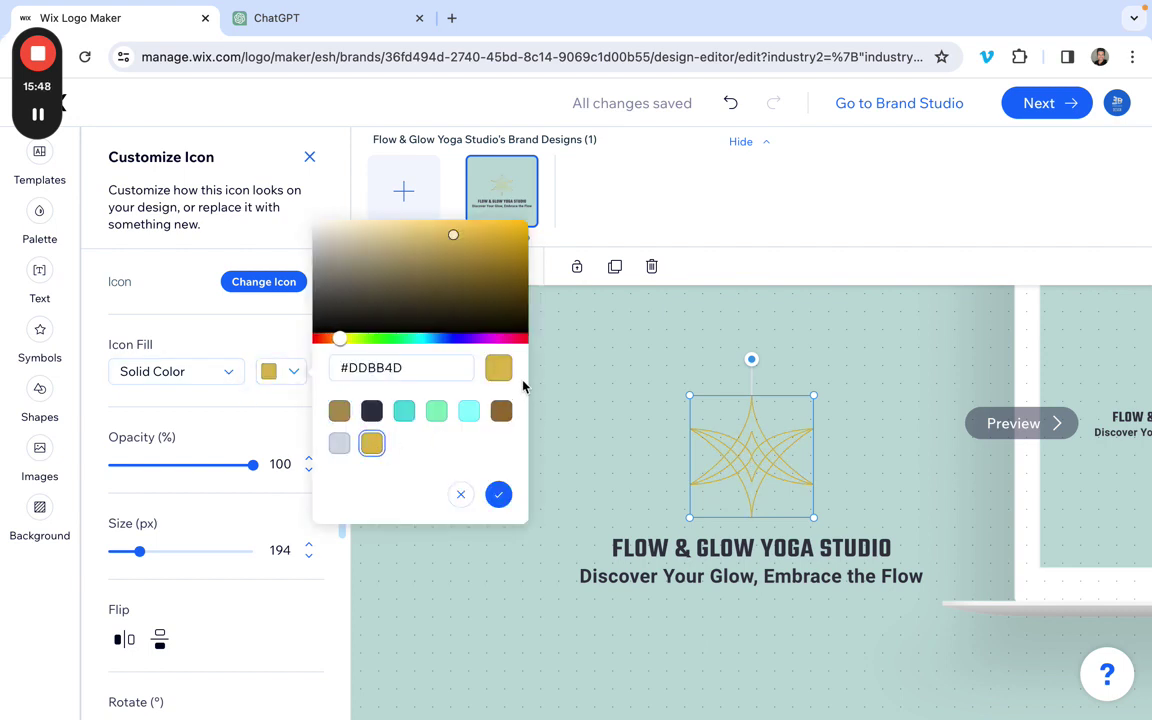
click(468, 412)
click(438, 412)
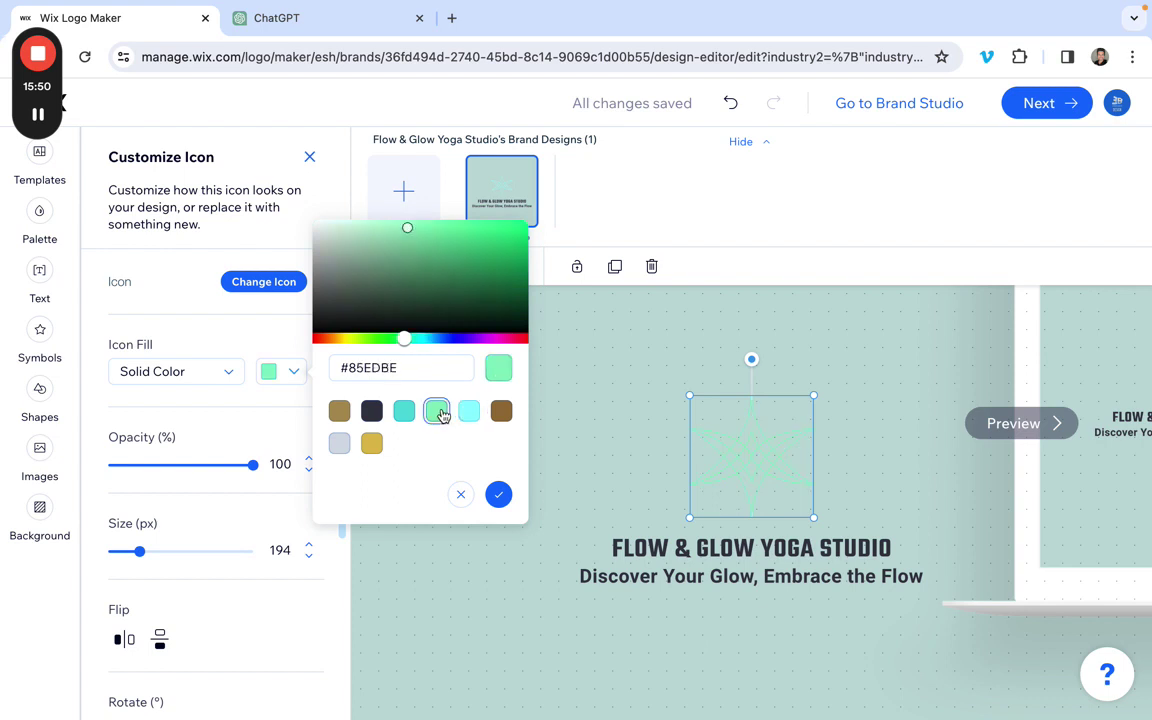
click(404, 411)
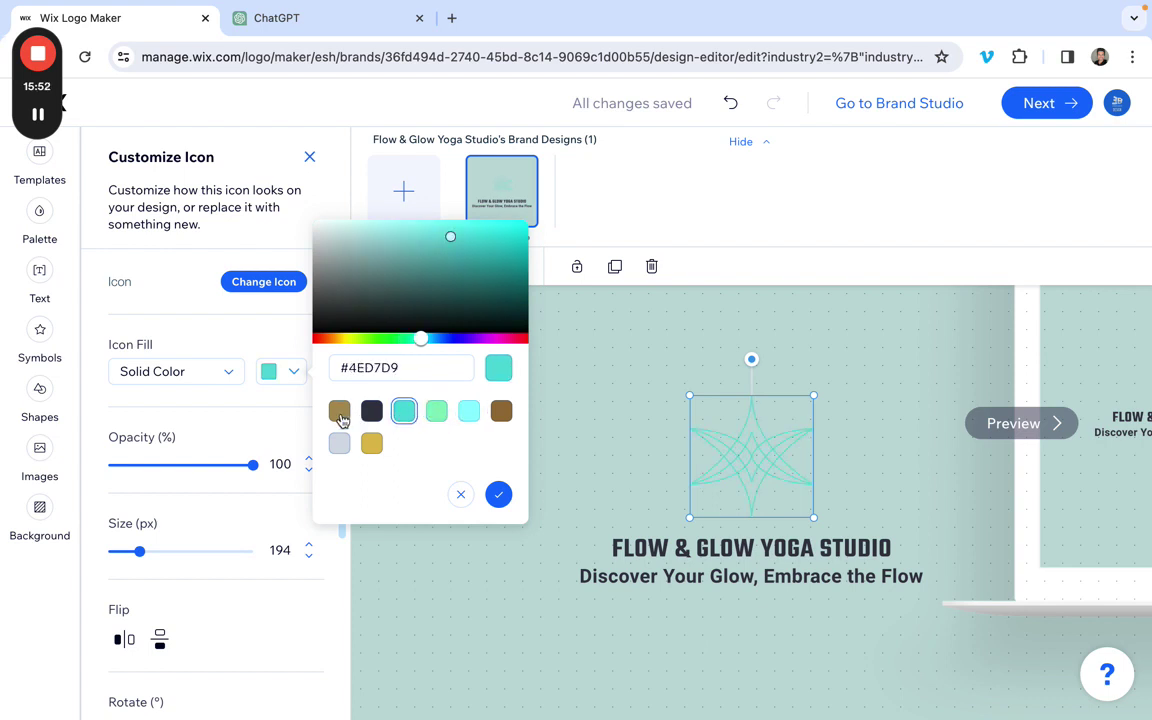
click(340, 412)
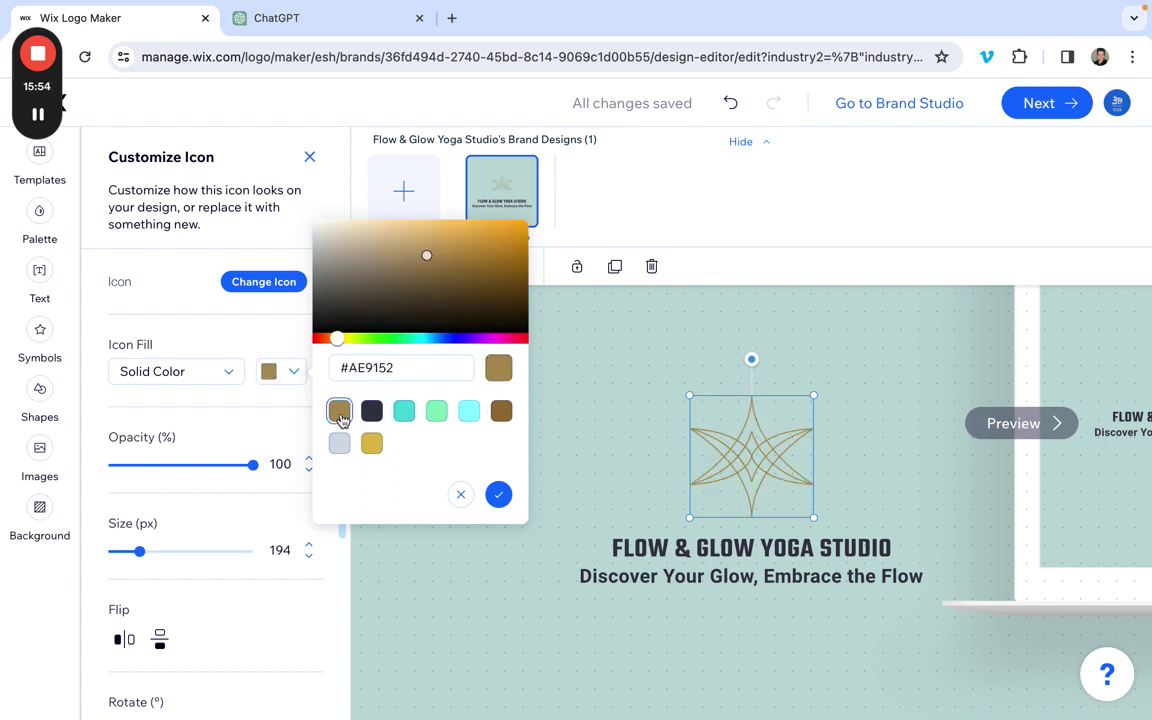
click(372, 444)
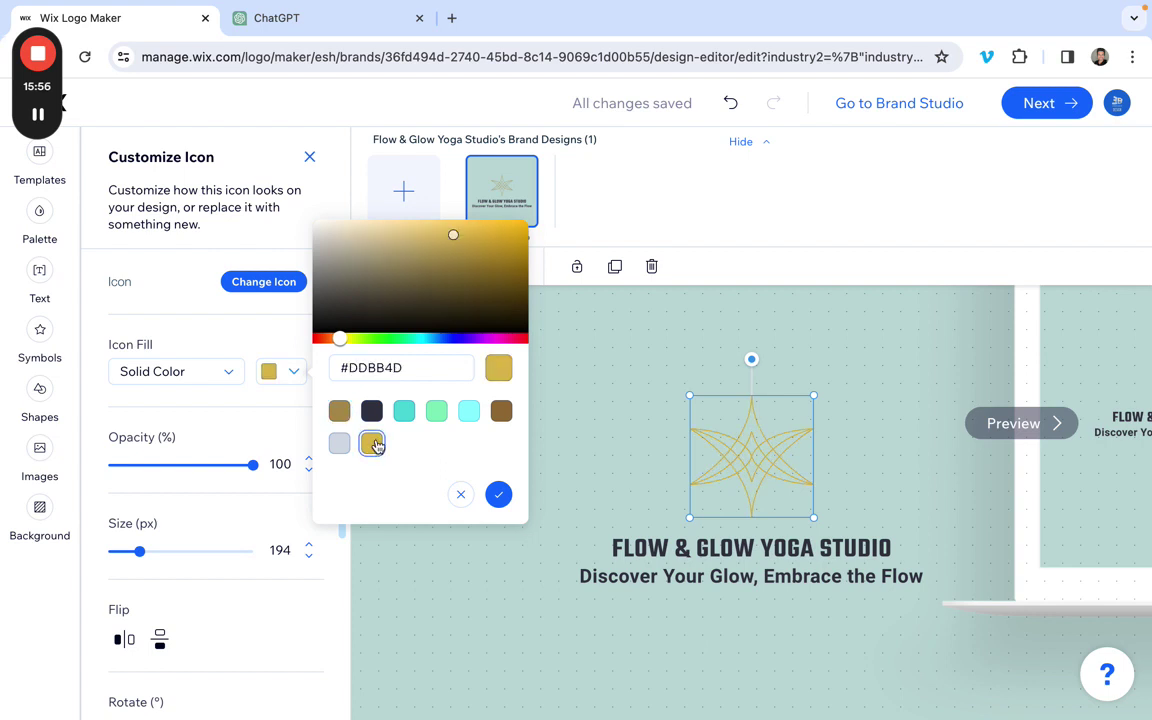
click(502, 414)
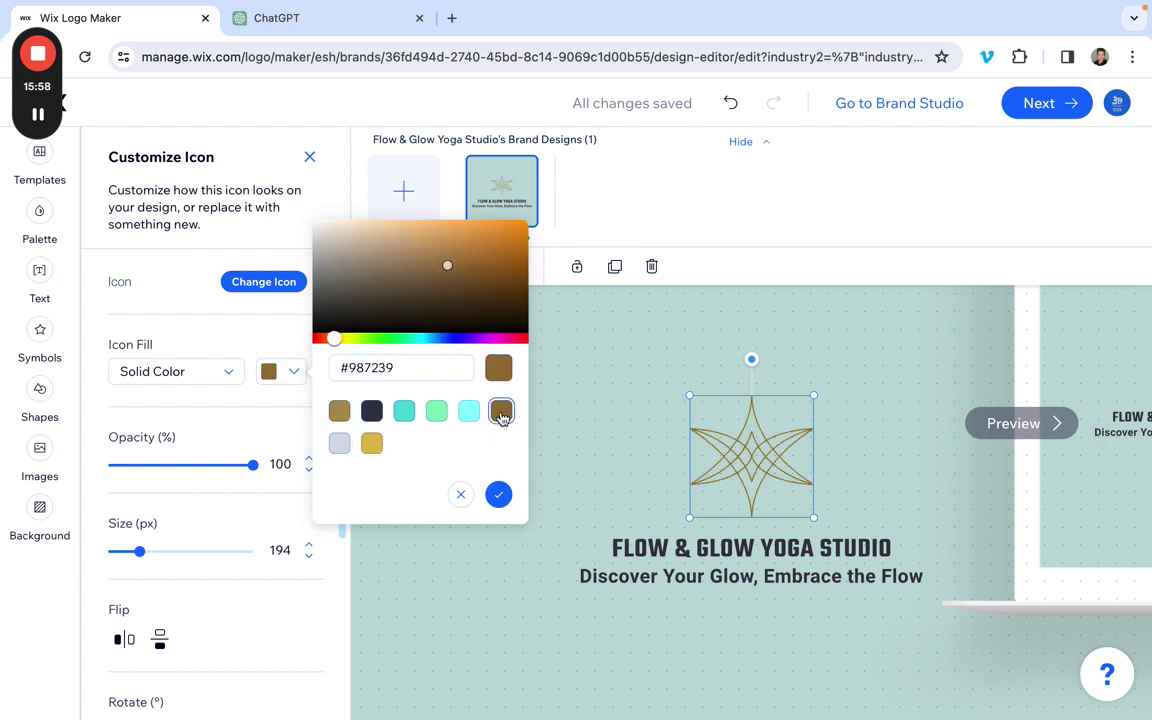
click(471, 414)
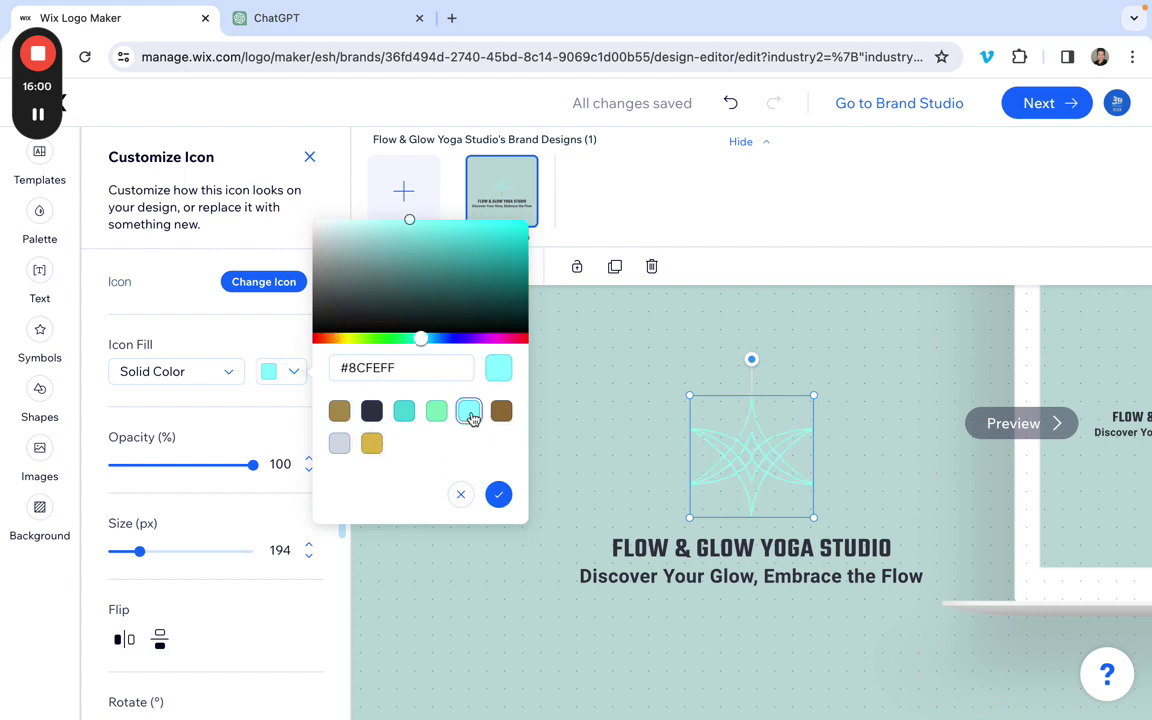
click(436, 413)
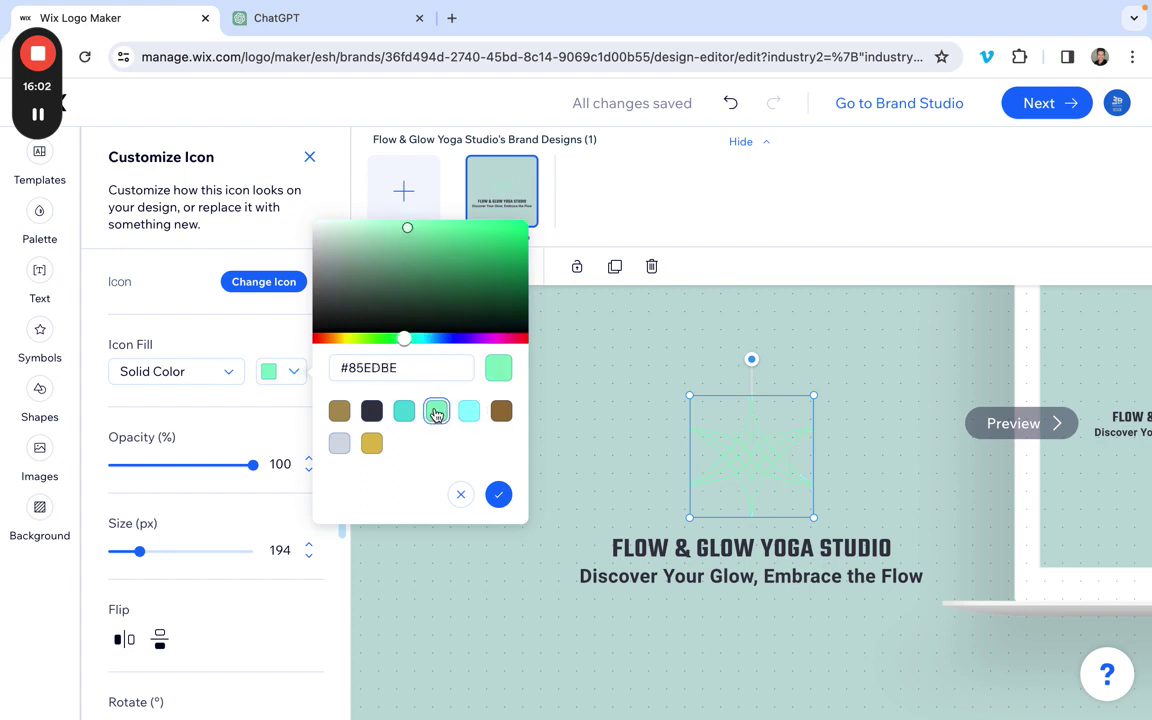
click(404, 412)
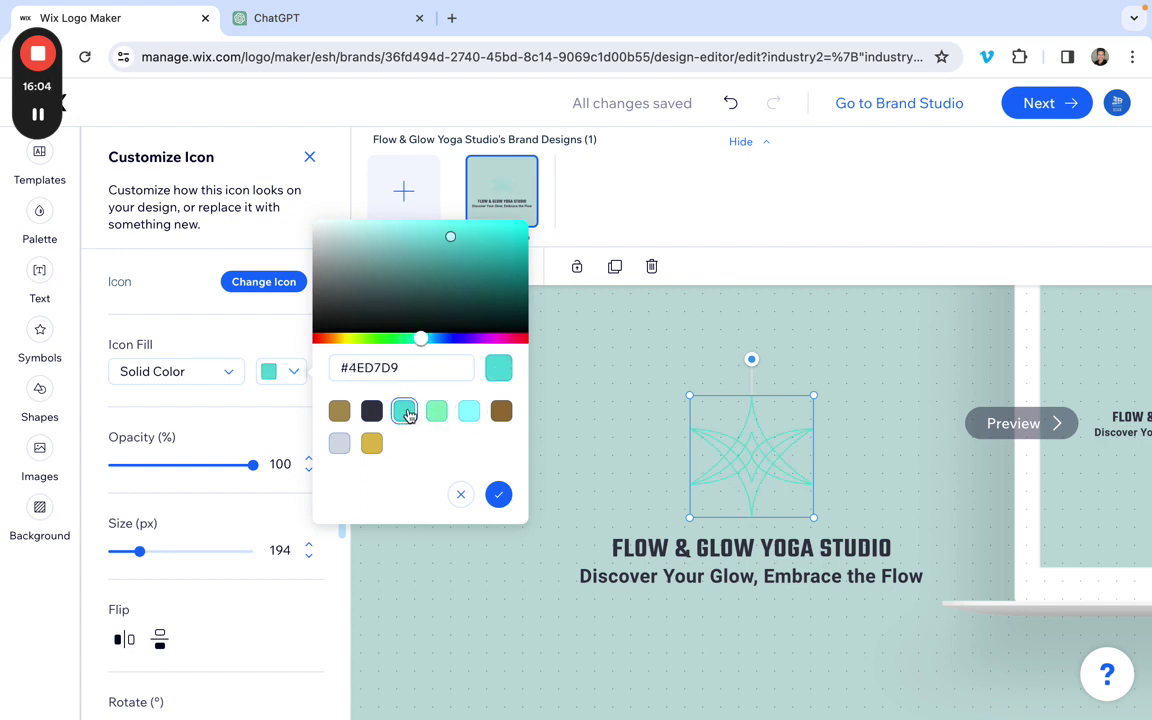
click(501, 412)
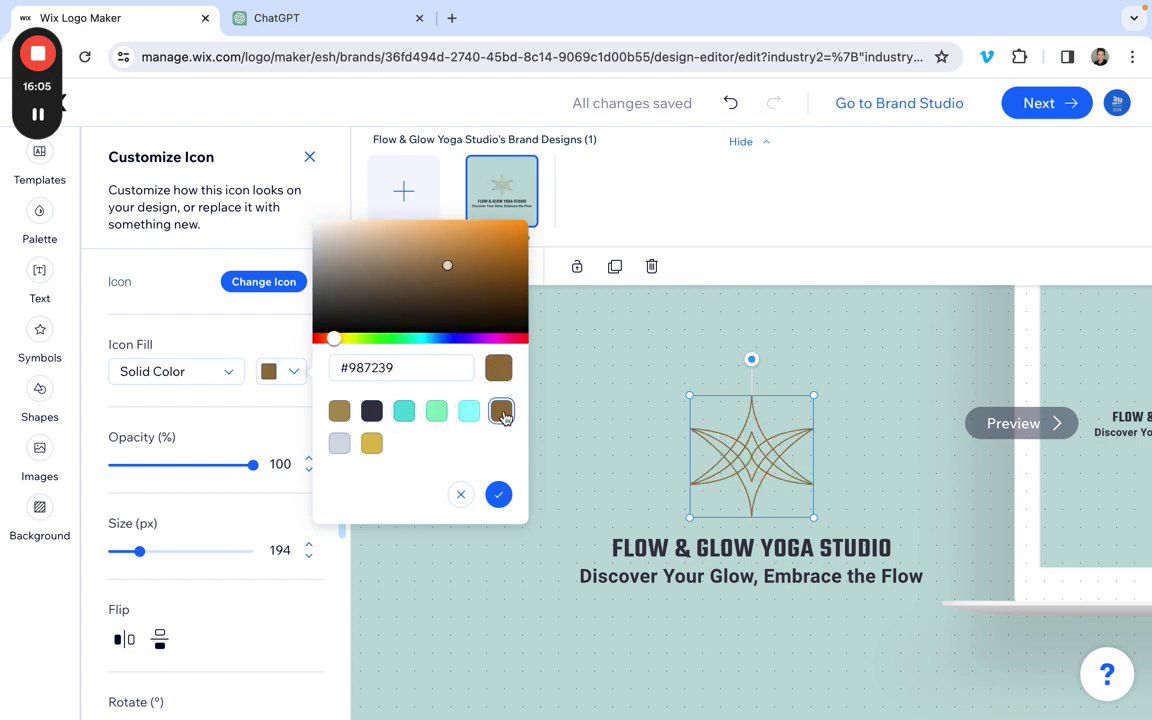
click(498, 496)
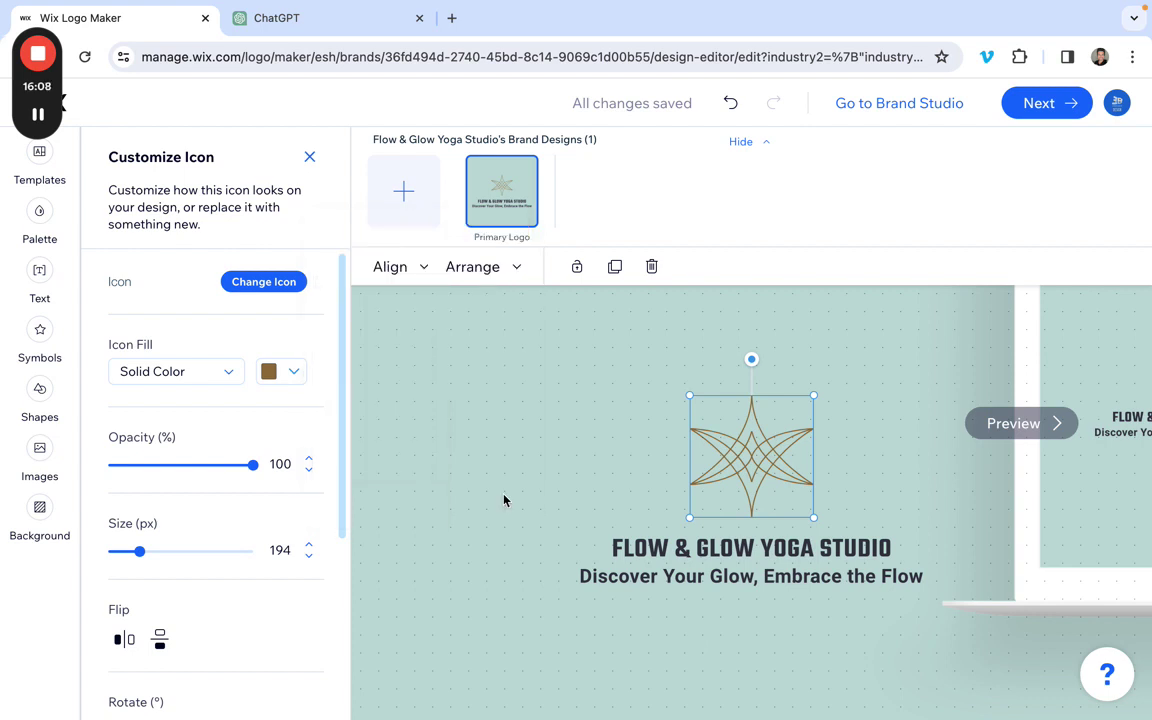
Open the font choices for the business name and try Tenor Sans - Regular and Tinos - Bold
click(309, 157)
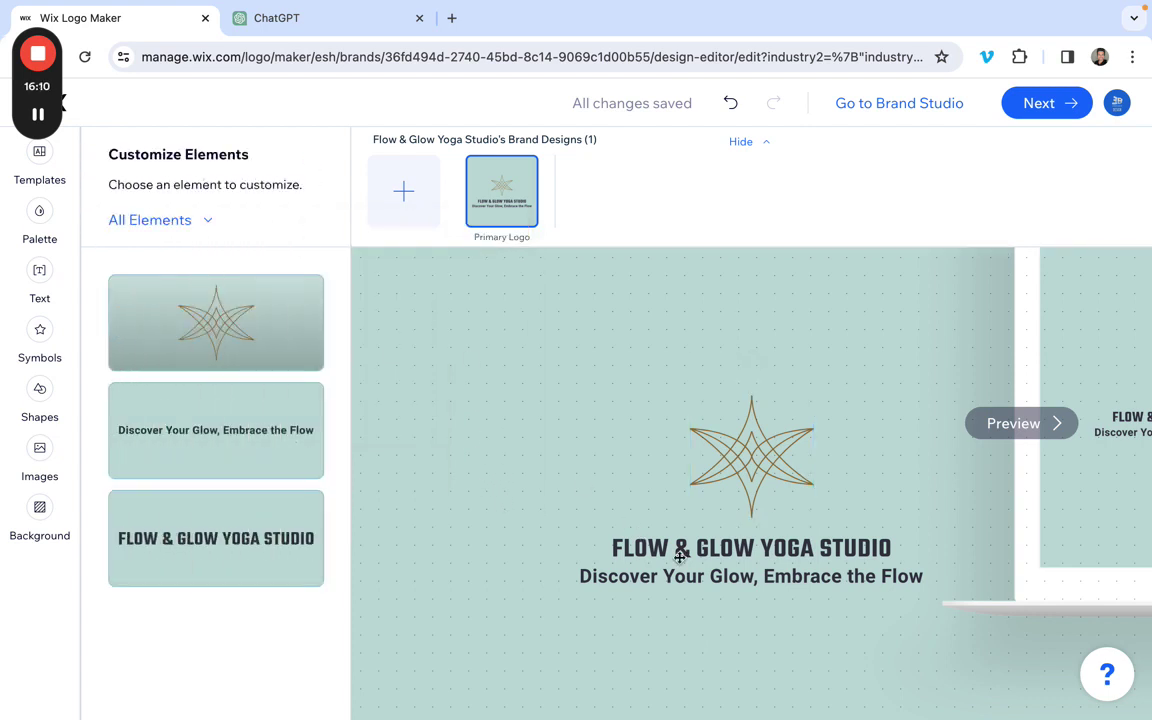
click(747, 544)
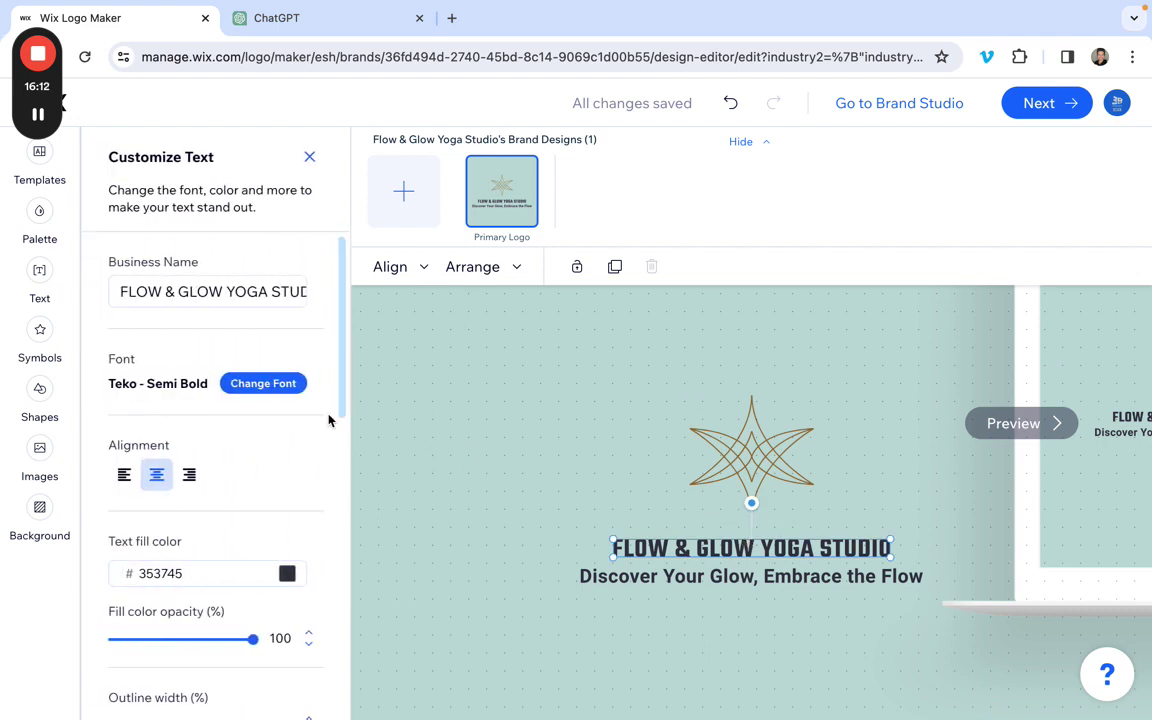
scroll(218, 468, down, 1)
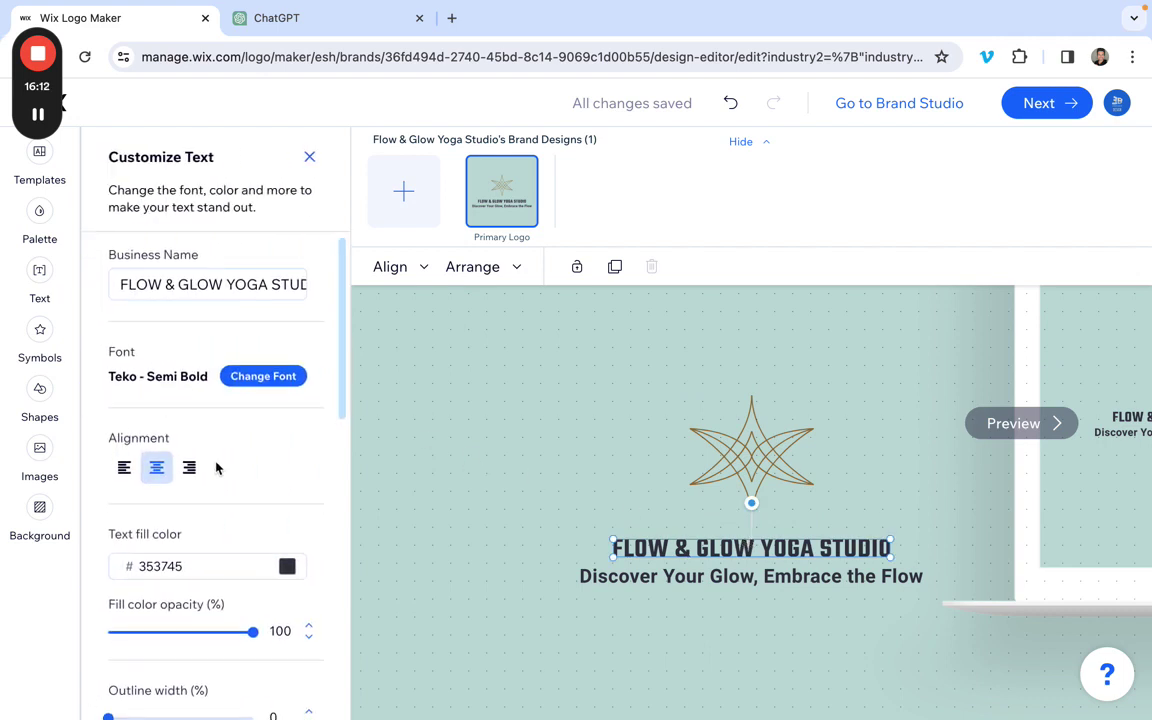
click(264, 372)
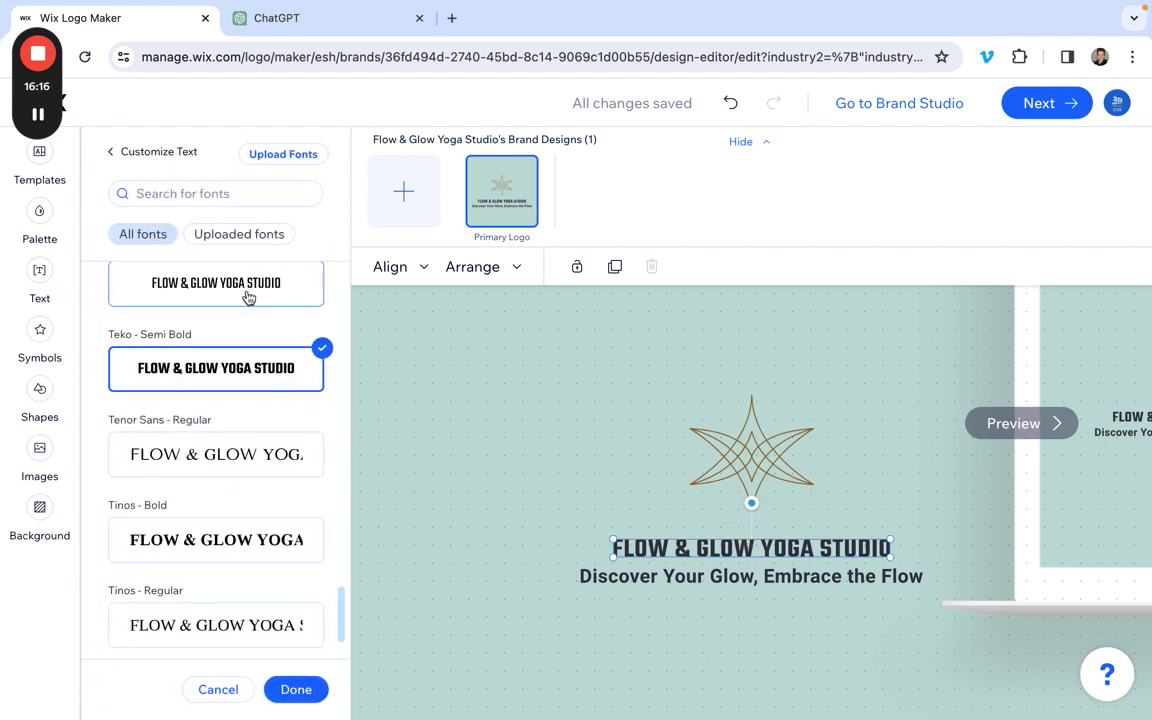
scroll(238, 443, down, 1)
click(234, 427)
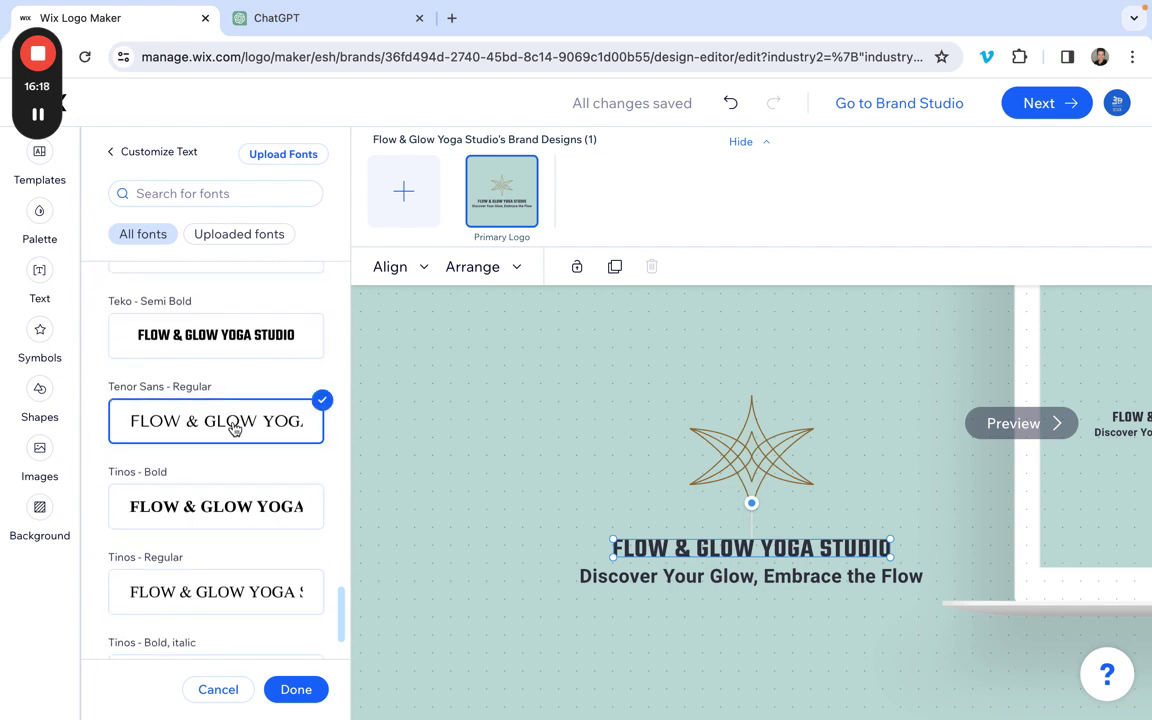
click(199, 518)
Try Titan One - Regular, Tinos - Bold, italic, Syne - Medium and Syne - Extra Bold on the business name
scroll(197, 524, down, 1)
scroll(197, 524, down, 10)
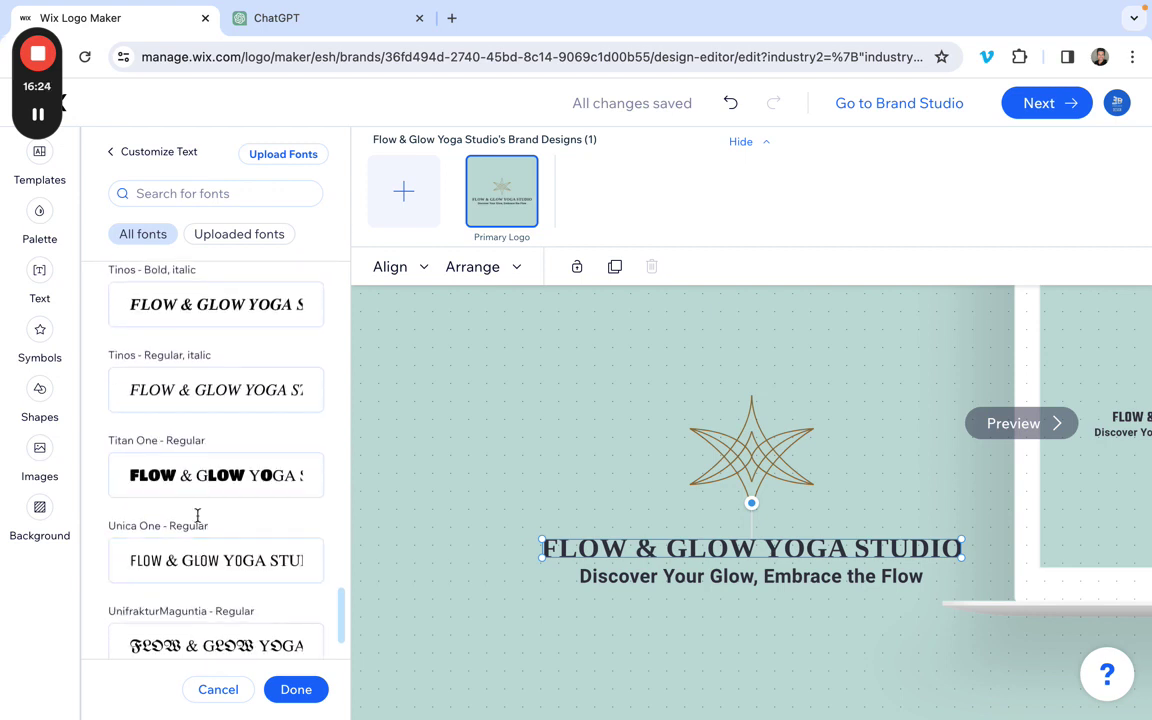
click(200, 489)
scroll(200, 489, up, 12)
scroll(200, 489, down, 6)
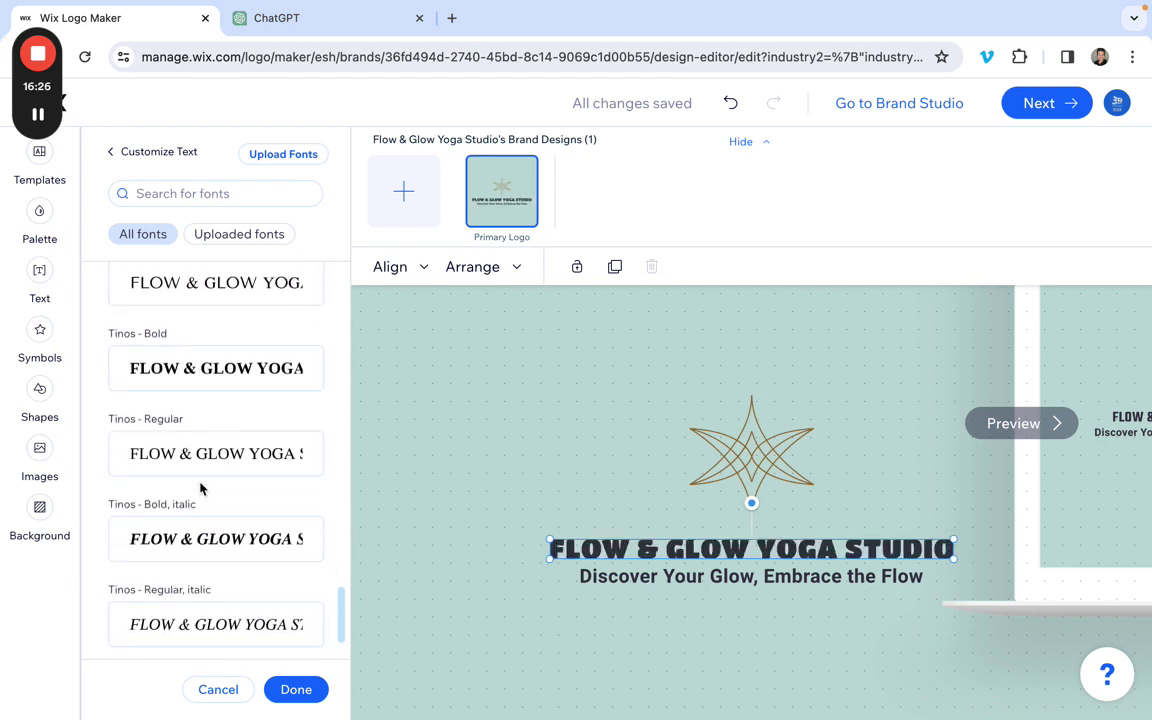
click(204, 527)
scroll(204, 527, up, 20)
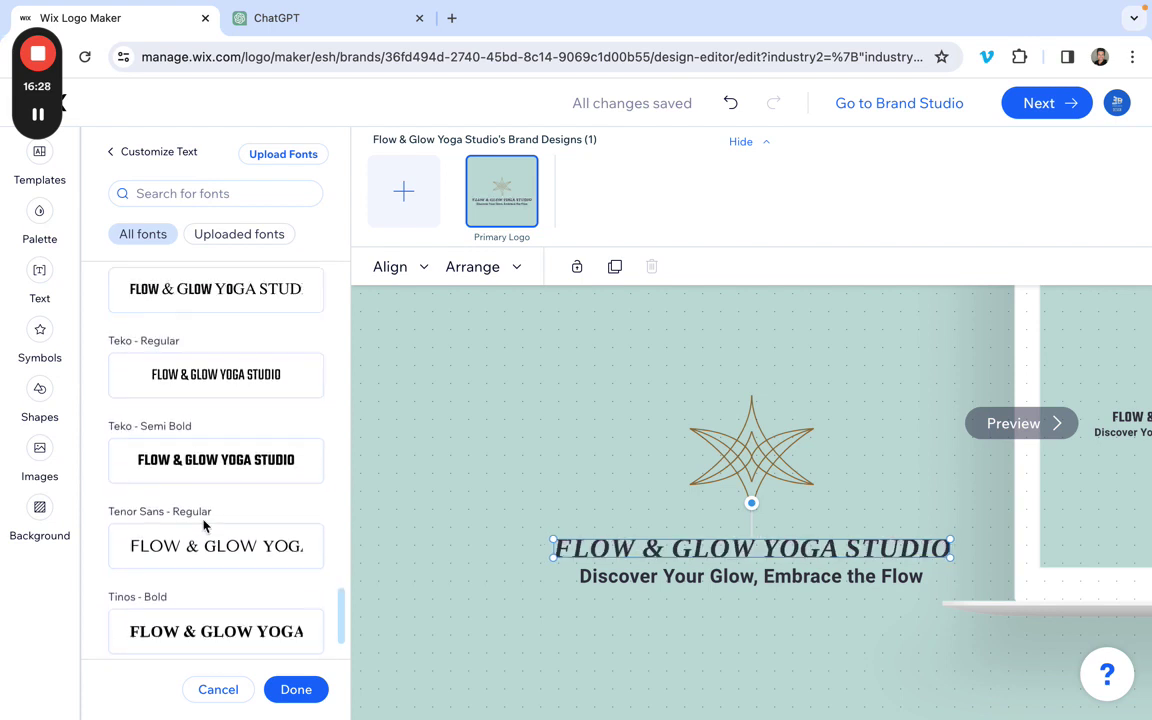
click(200, 458)
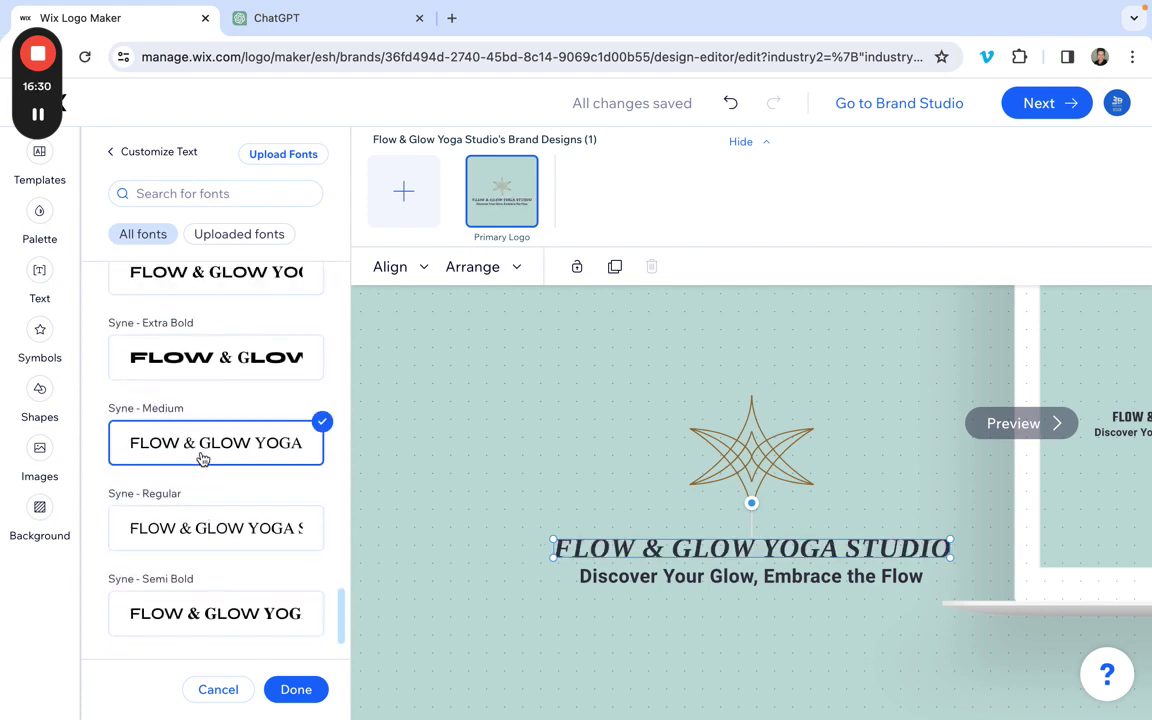
click(200, 368)
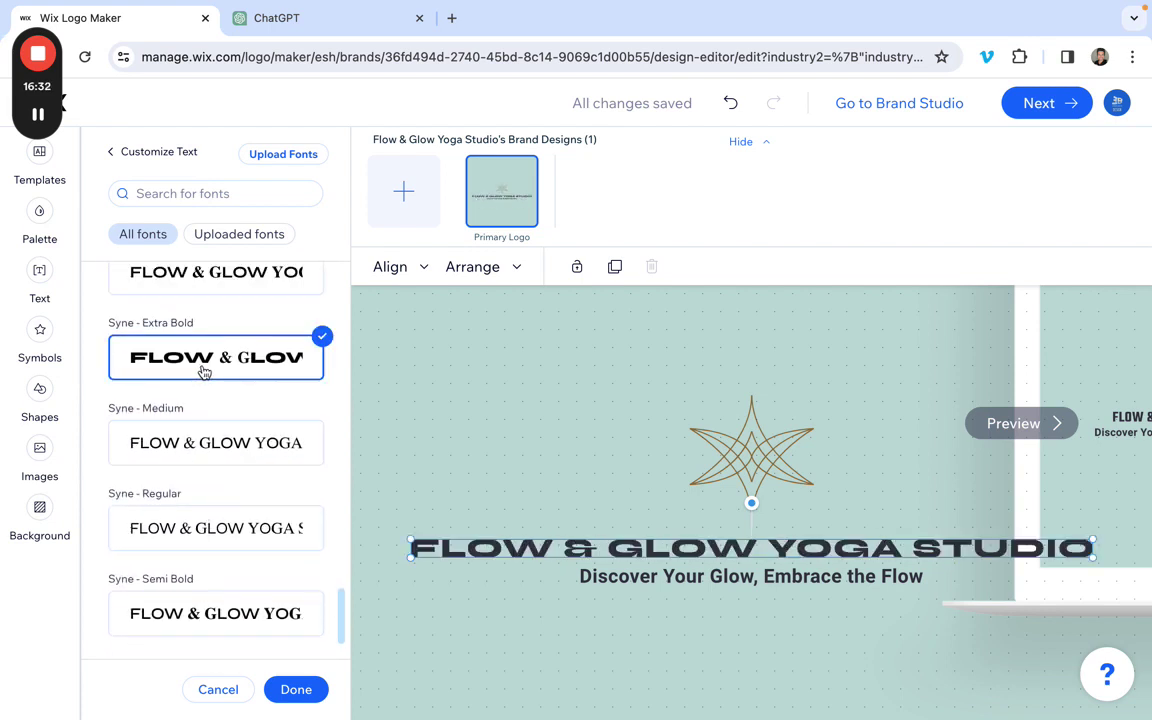
Try Tenor Sans - Regular and the Semi Bold, Light and Bold versions of Teko on the business name
scroll(204, 372, up, 1)
scroll(204, 372, down, 5)
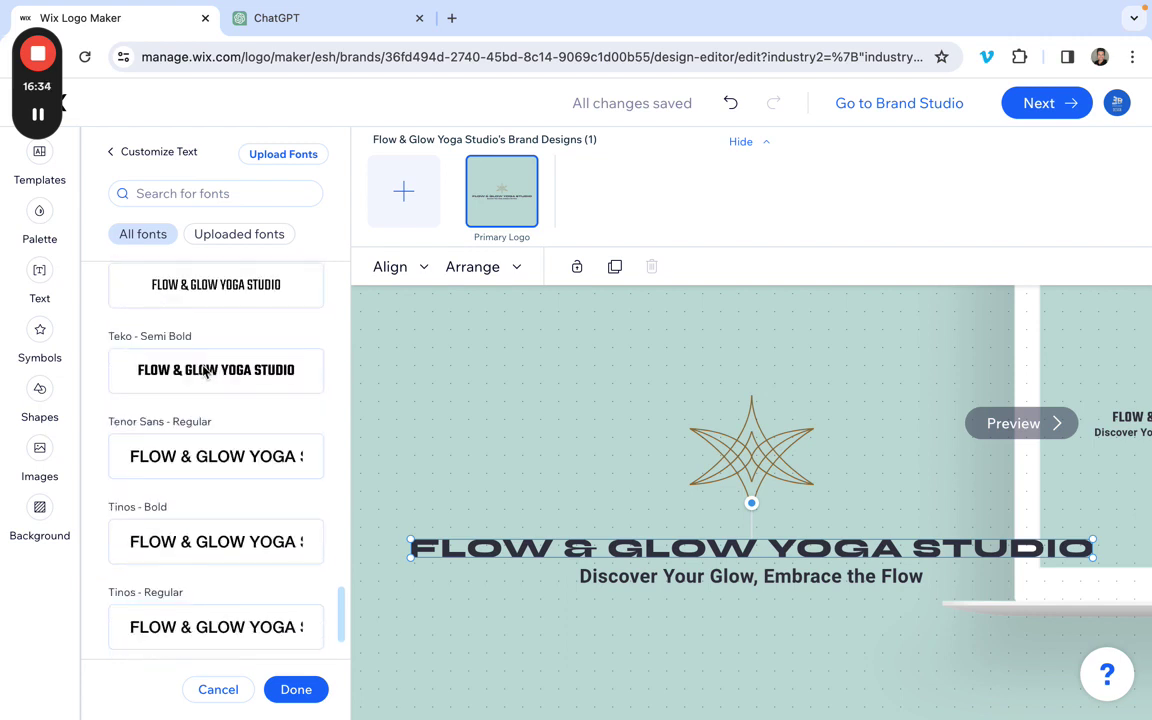
scroll(230, 469, down, 1)
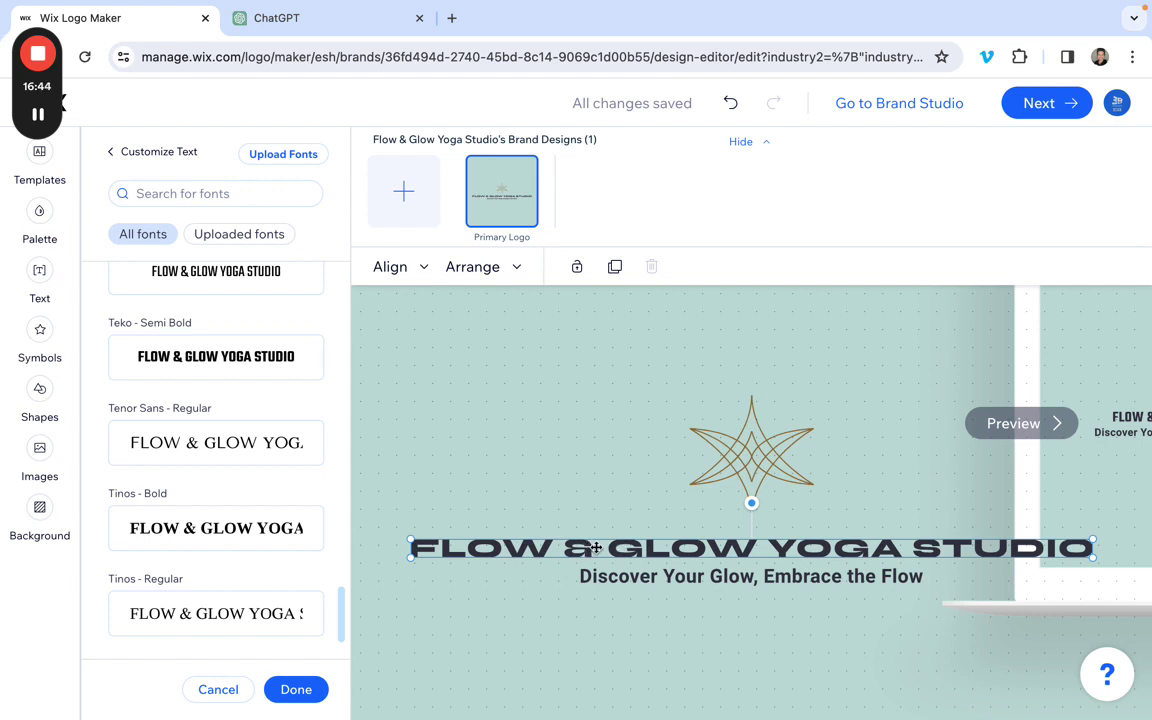
click(250, 446)
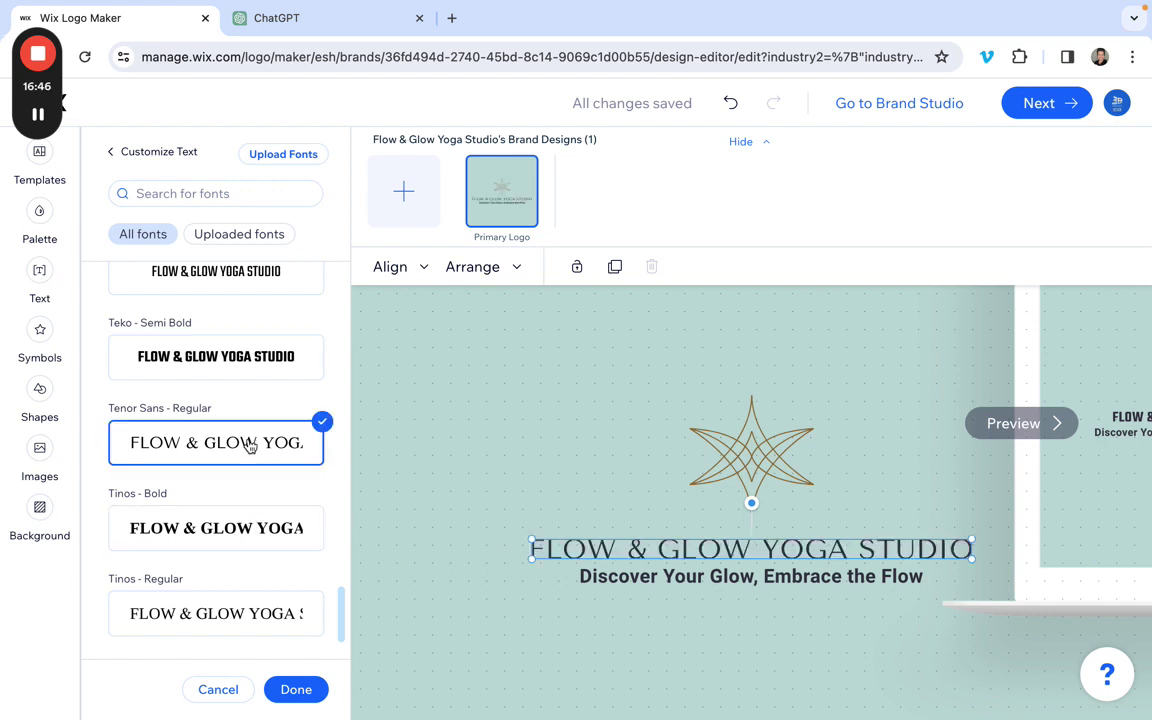
click(200, 370)
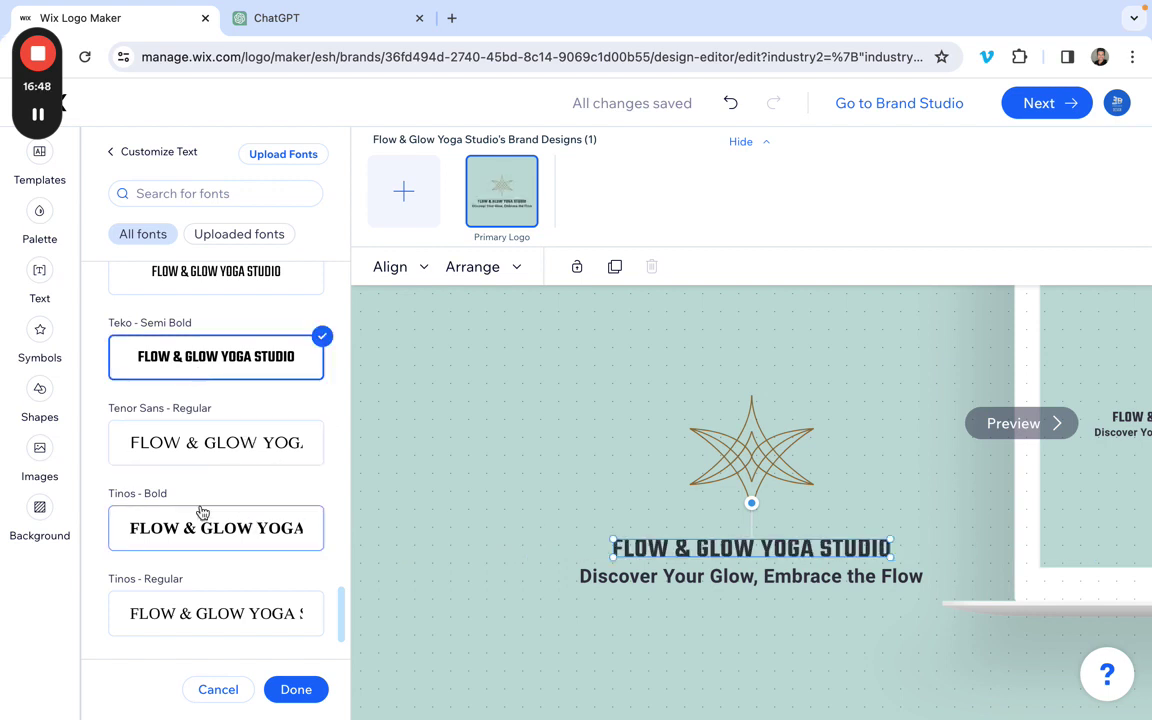
scroll(203, 512, up, 1)
scroll(203, 508, up, 2)
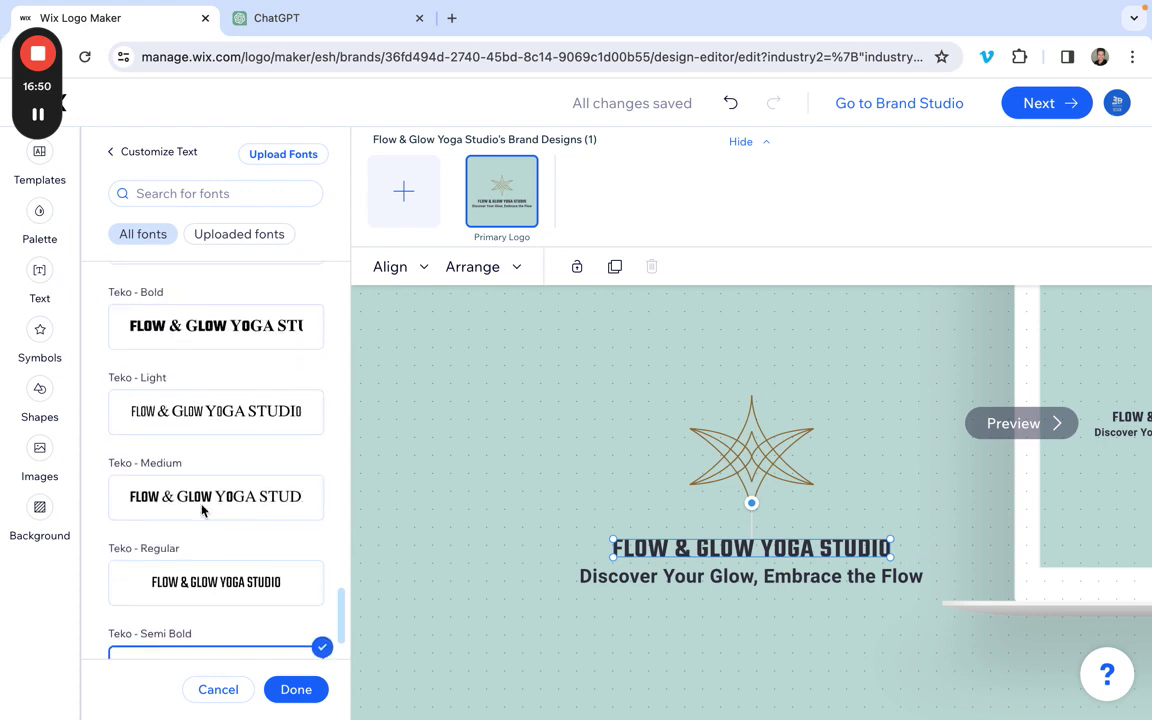
click(209, 415)
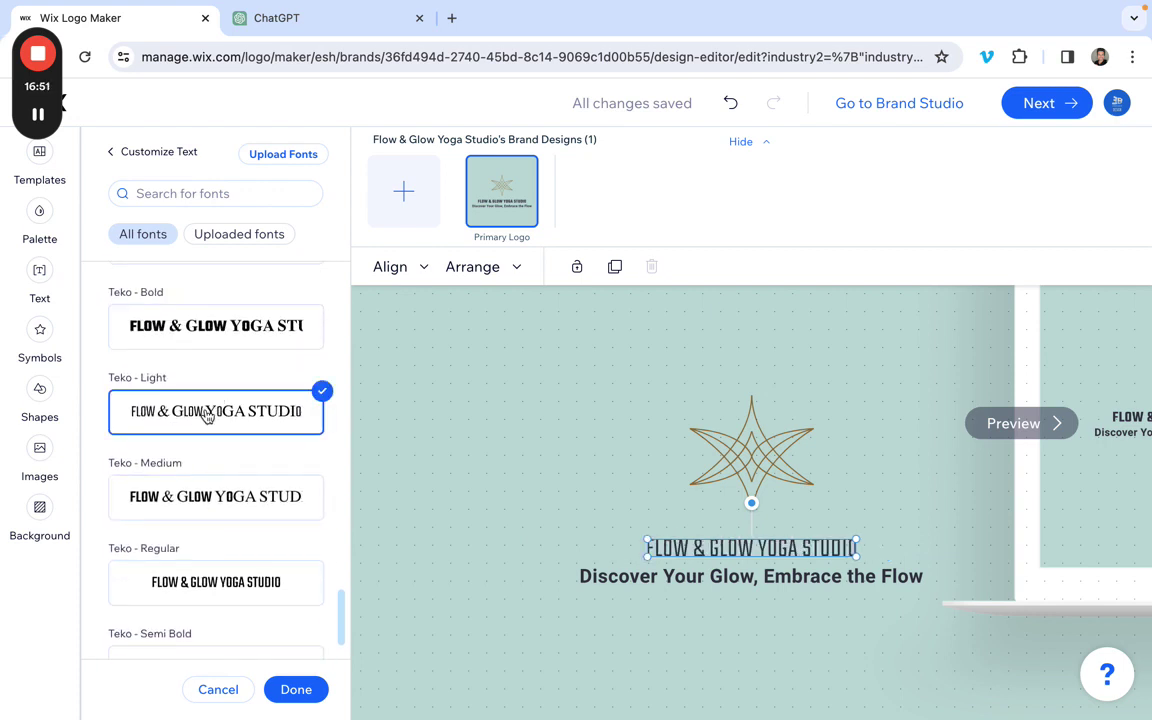
click(178, 290)
Compare Unica One - Regular with Tinos - Regular for the business name, and apply Tinos - Regular
scroll(209, 402, down, 1)
scroll(213, 508, down, 5)
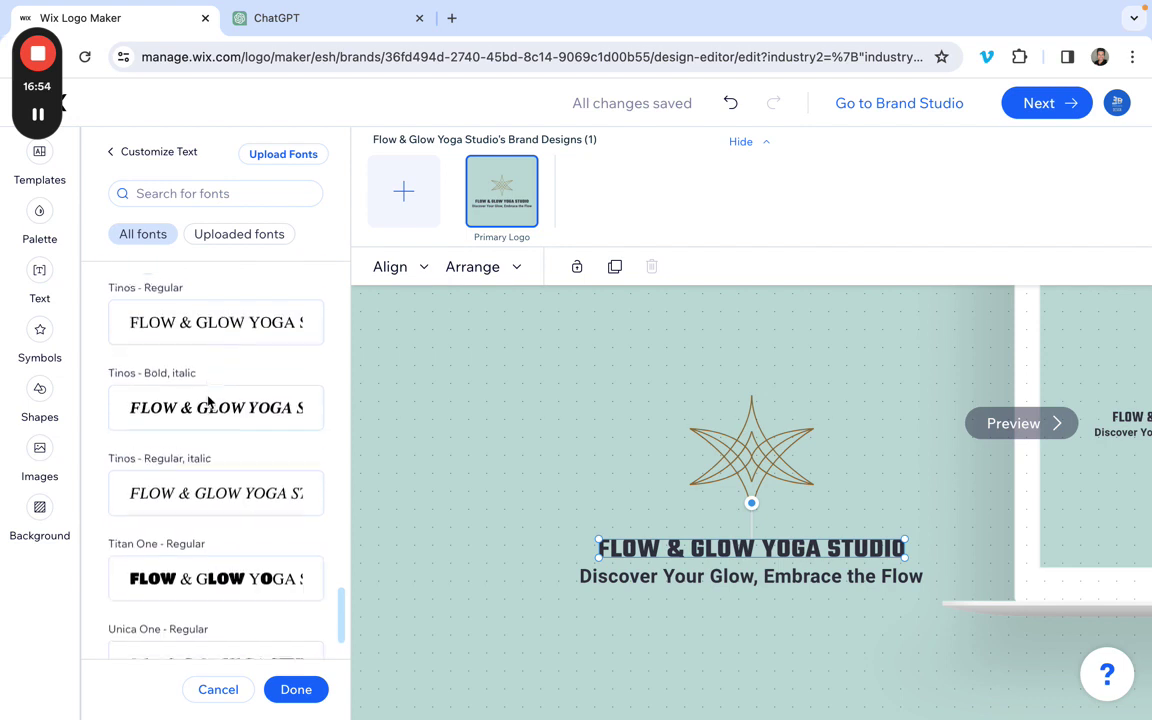
click(219, 575)
scroll(219, 575, up, 1)
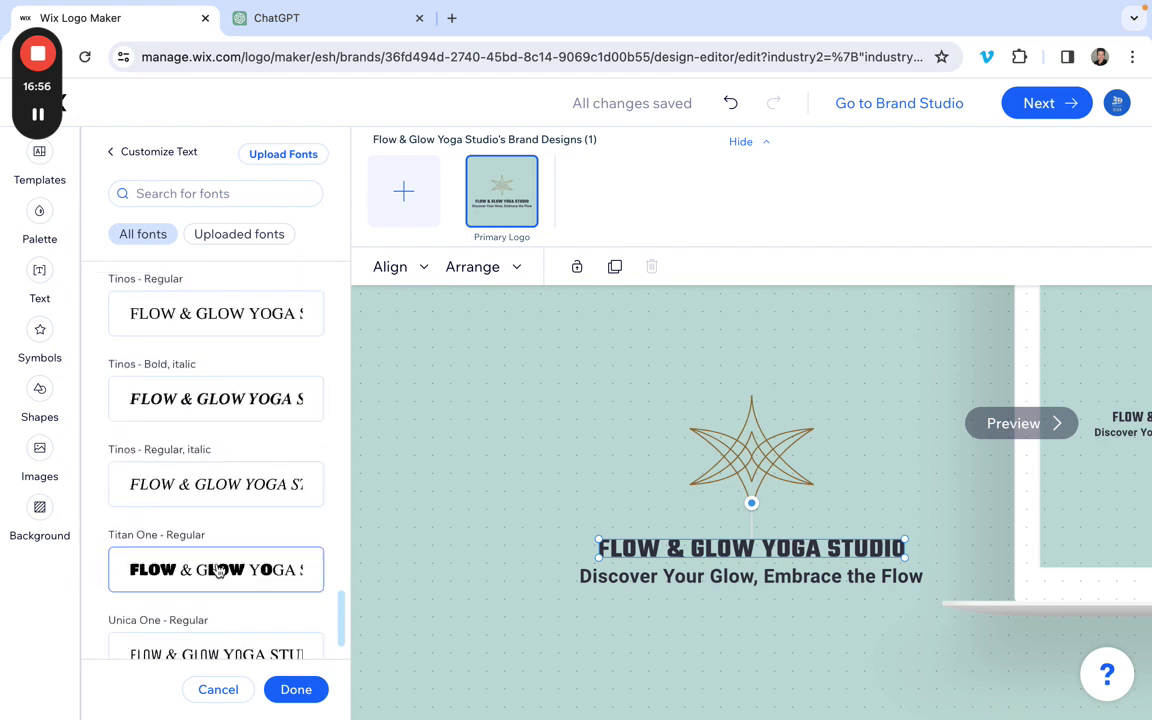
scroll(213, 535, up, 2)
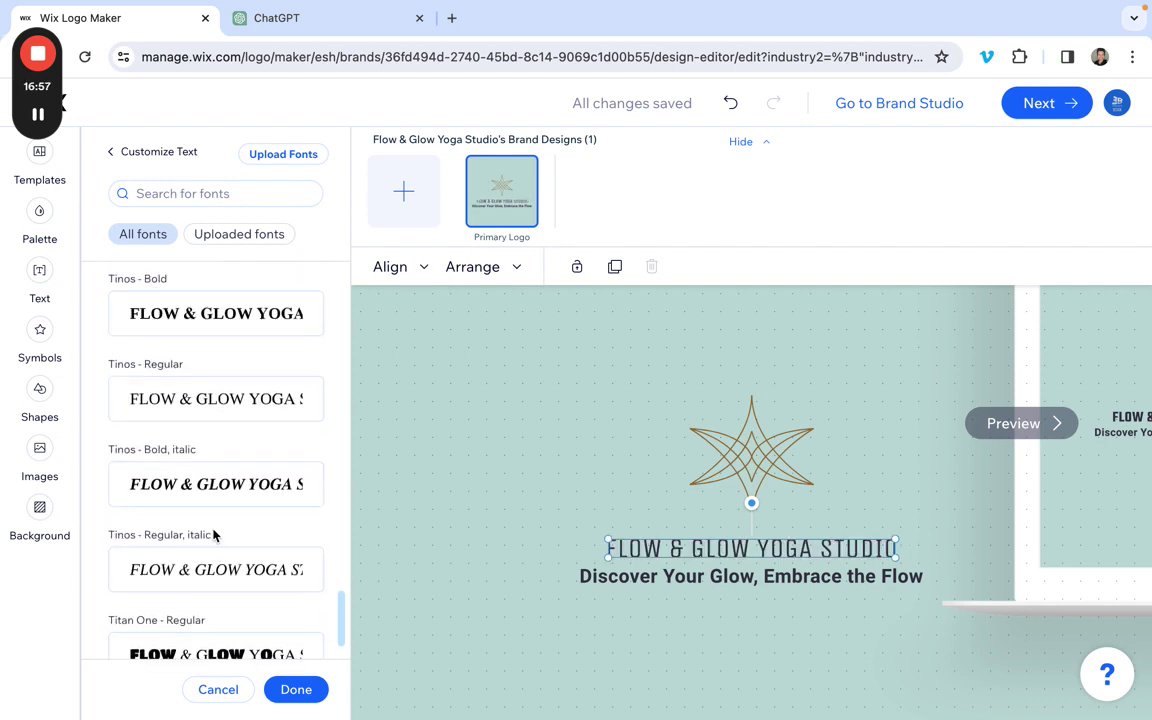
click(205, 400)
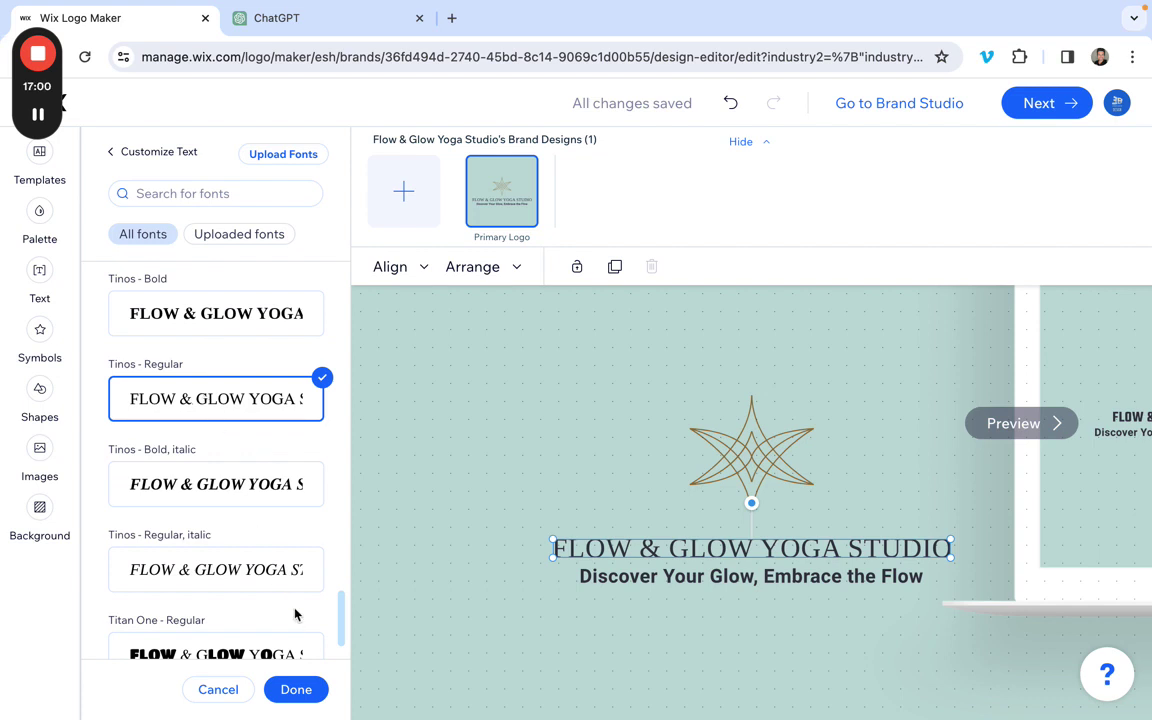
click(297, 689)
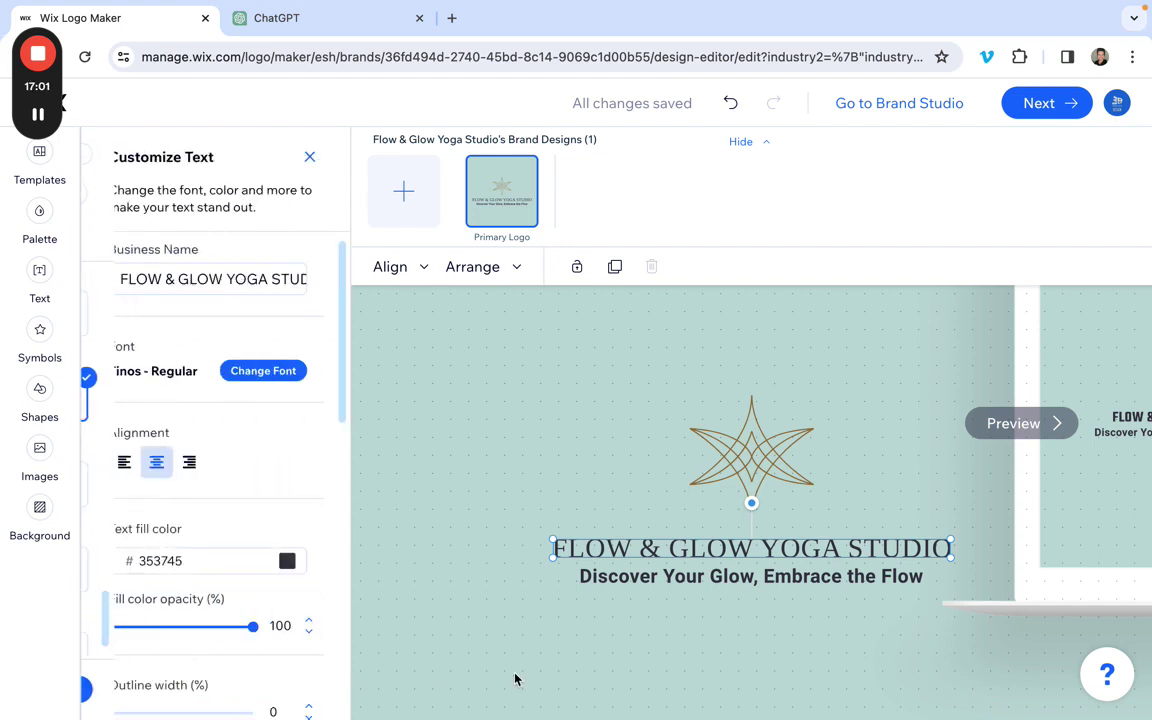
Set the business name's text fill color to black #000000
click(743, 576)
click(751, 545)
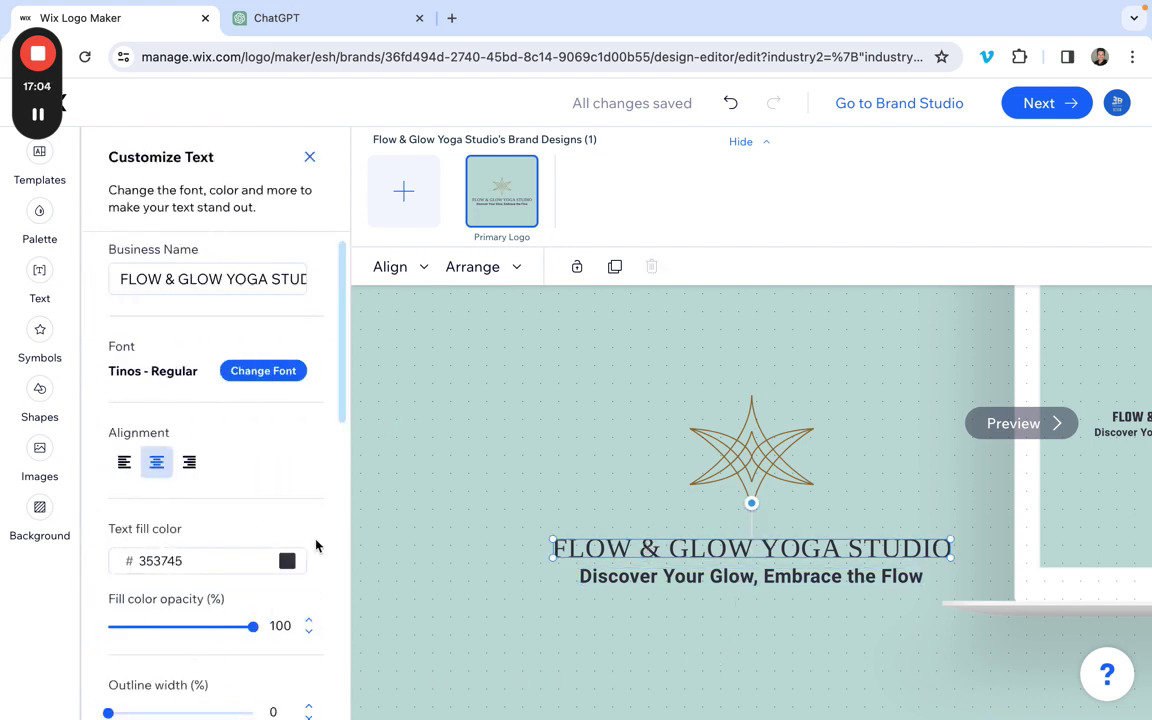
click(288, 561)
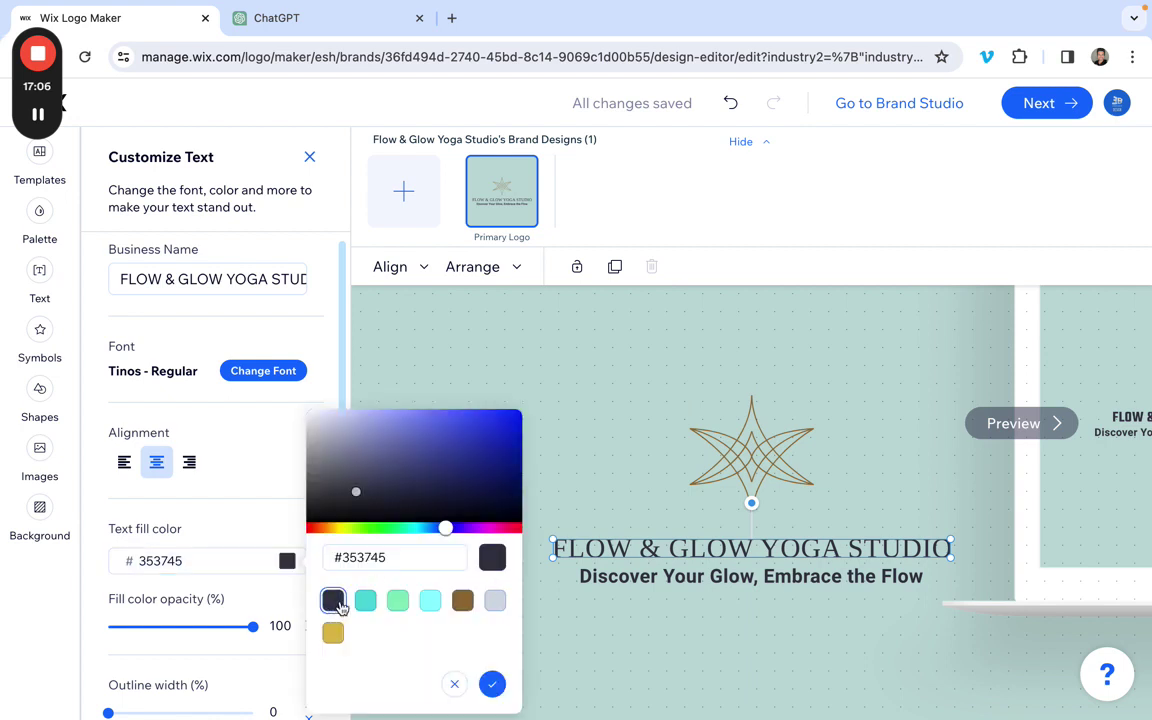
drag(357, 496, 296, 557)
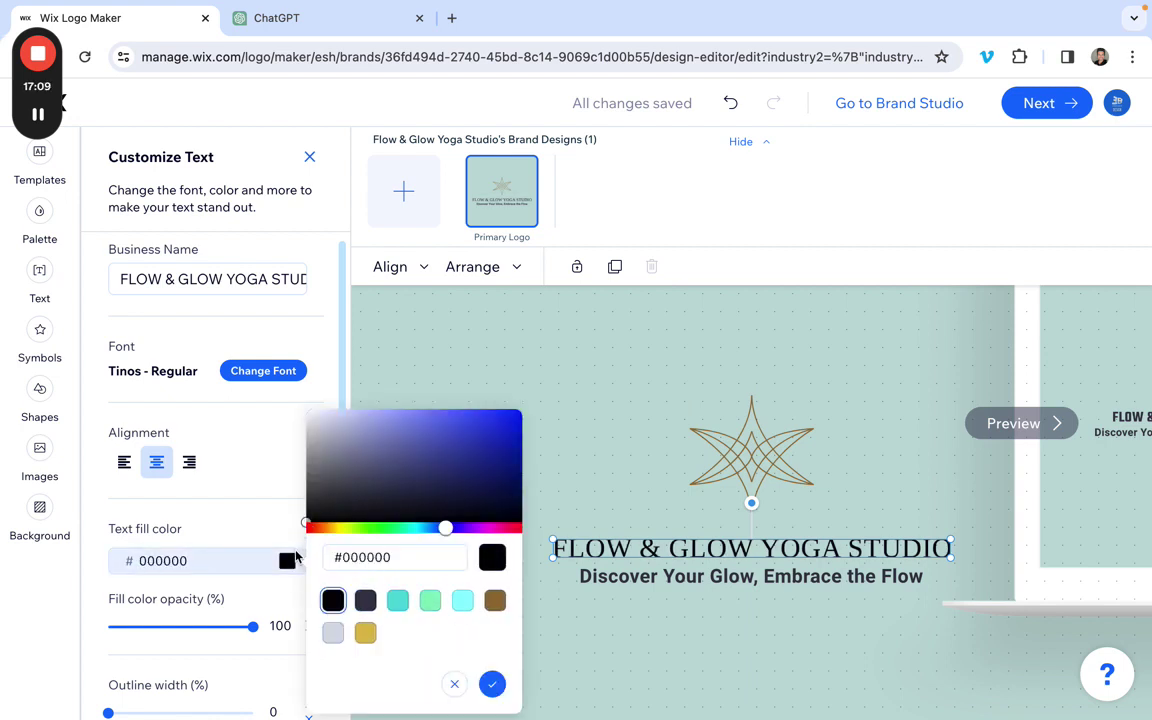
click(492, 685)
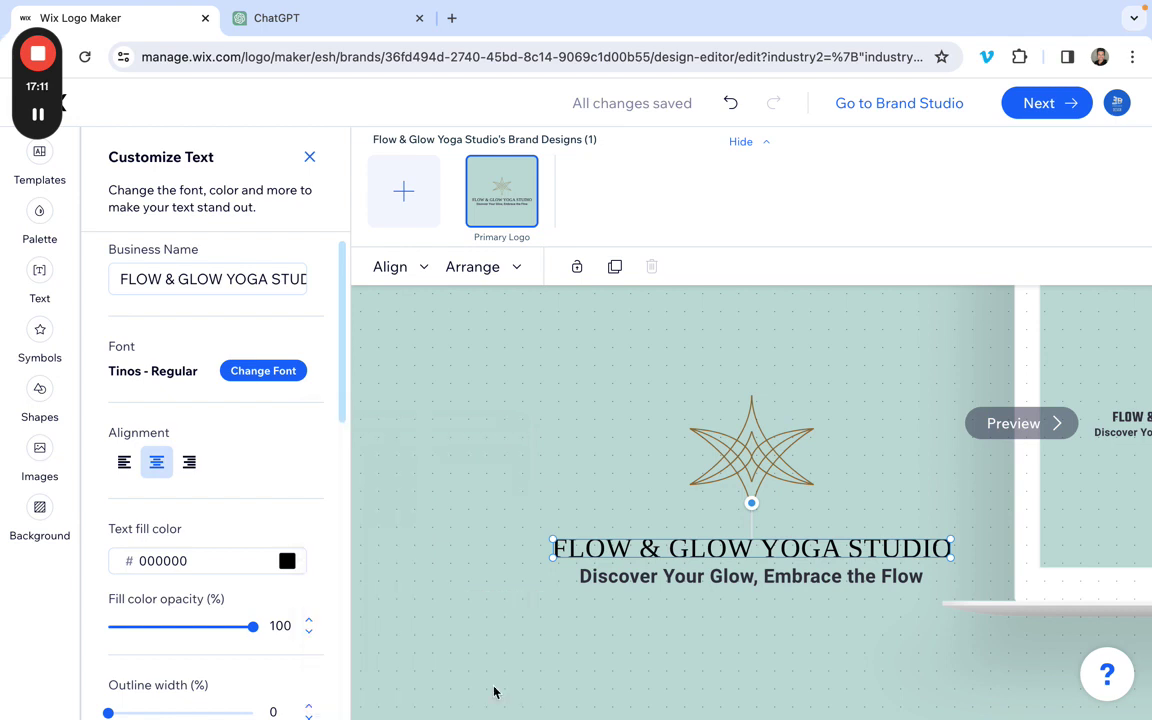
Compare Roboto - Light and Roboto - Bold for the tagline under the business name, and apply Roboto - Light
click(627, 578)
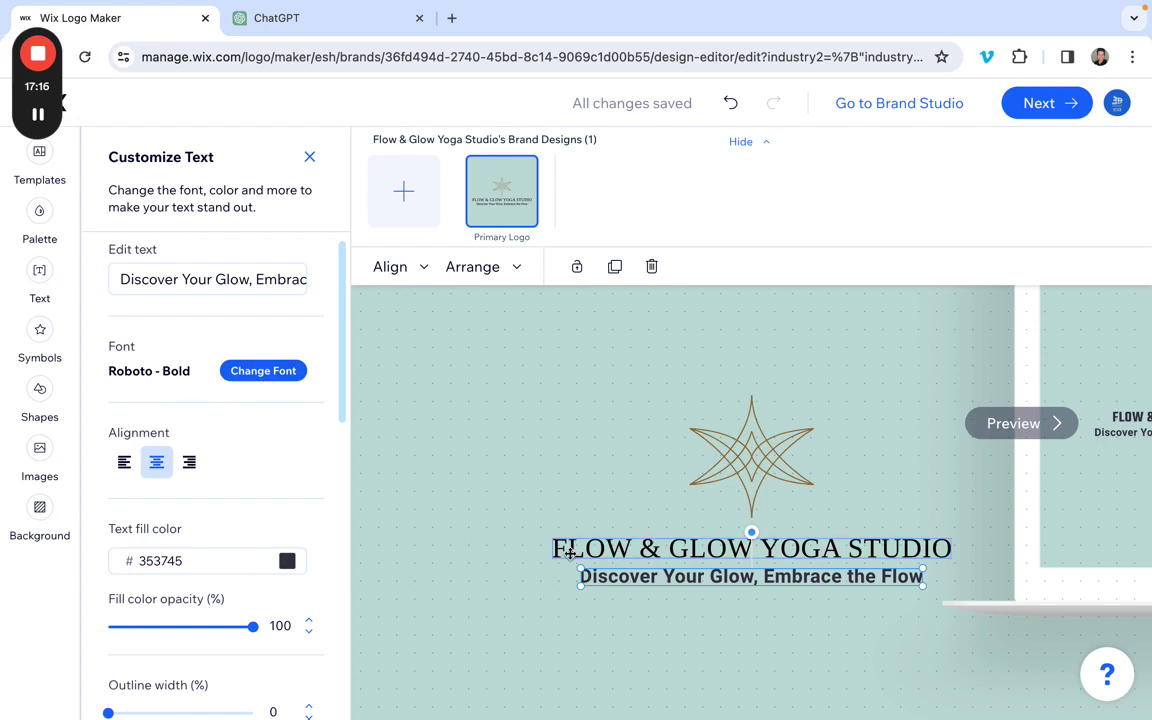
click(276, 373)
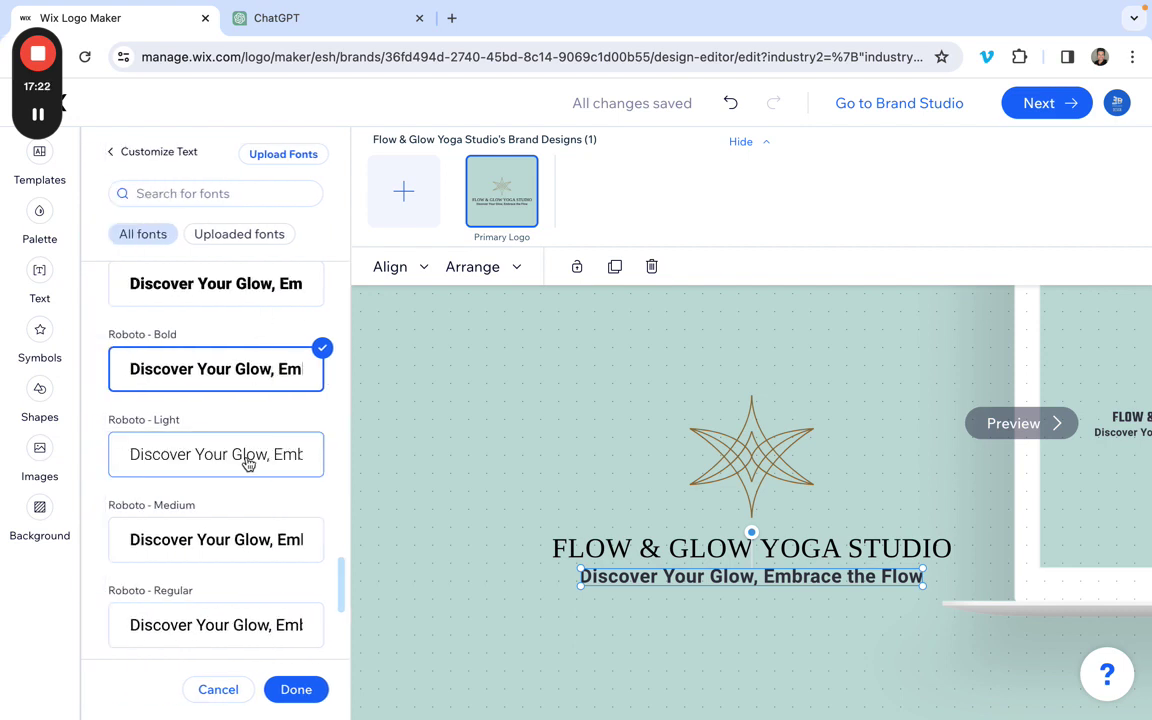
click(249, 463)
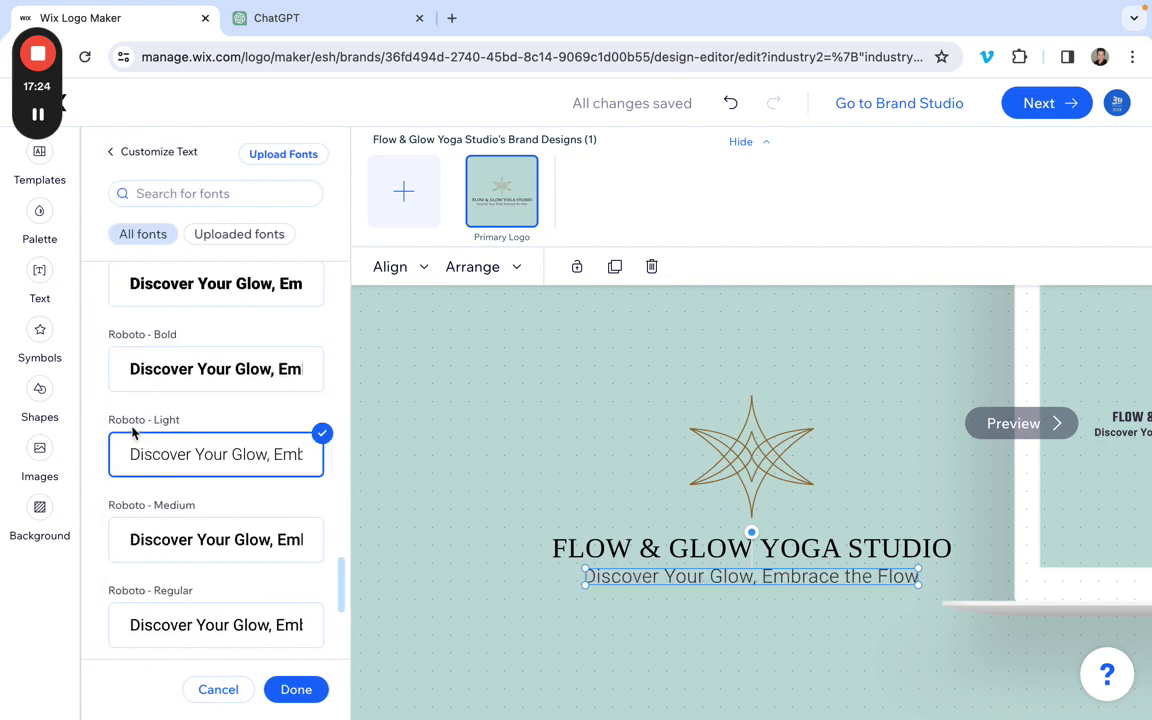
click(178, 372)
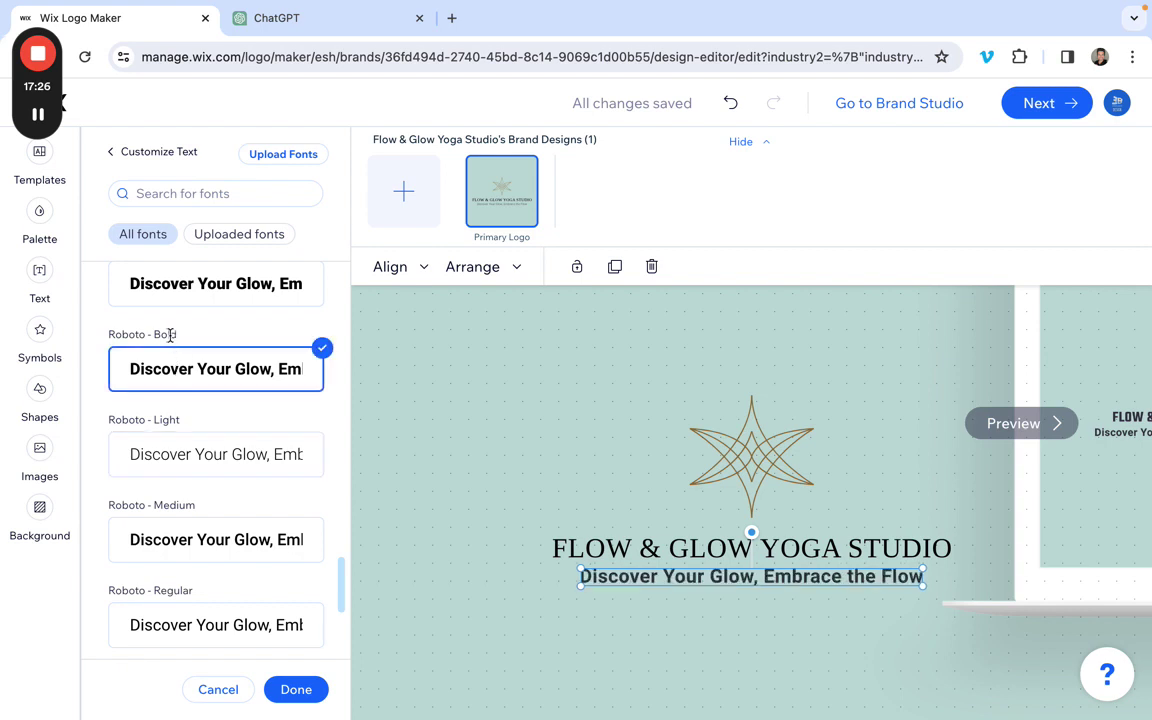
click(184, 466)
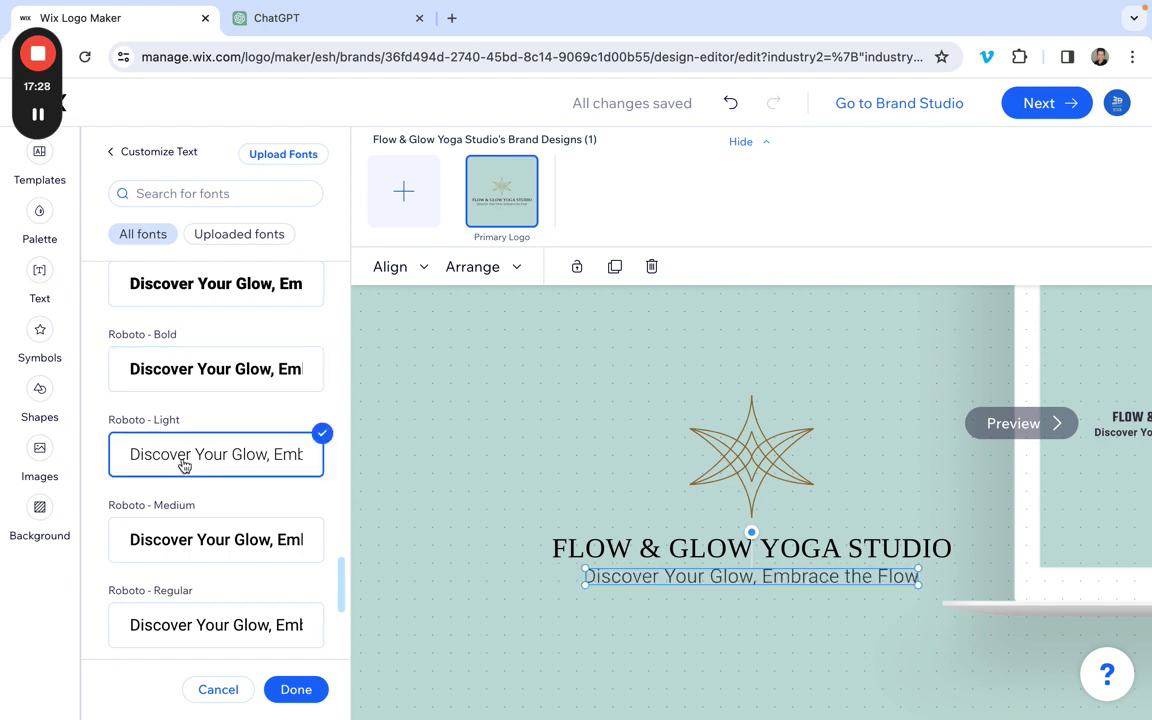
click(296, 689)
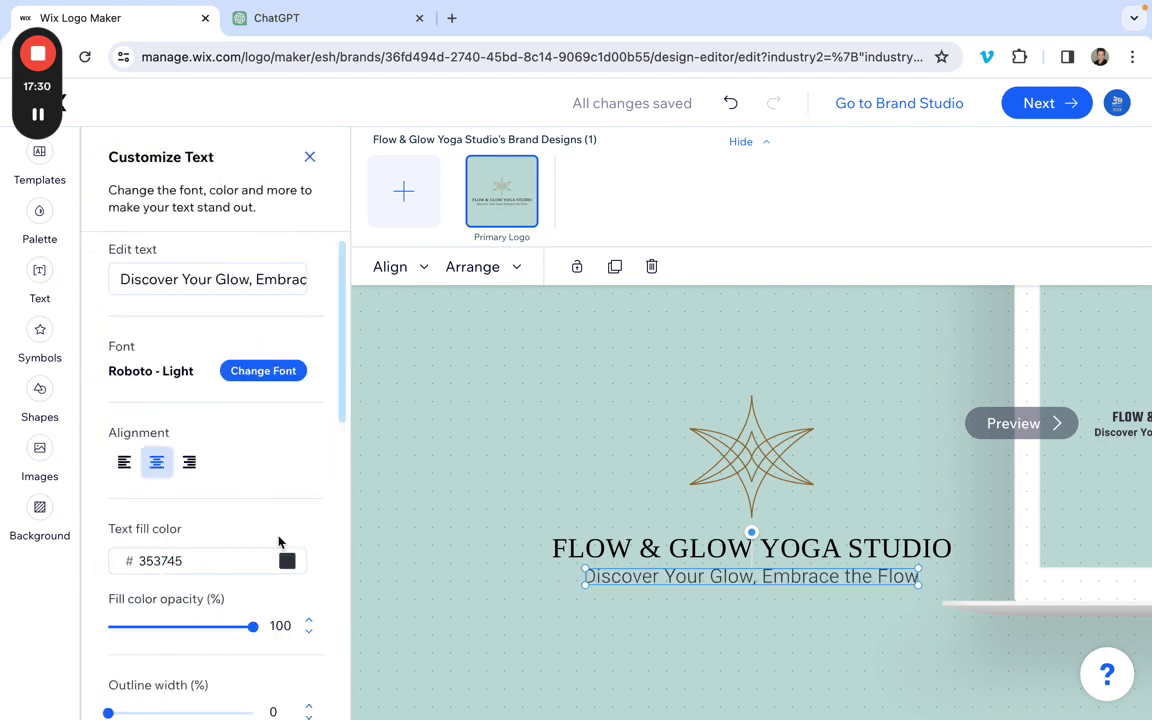
Compare black, gold and brown for the tagline's text fill, and apply brown #987239
click(288, 561)
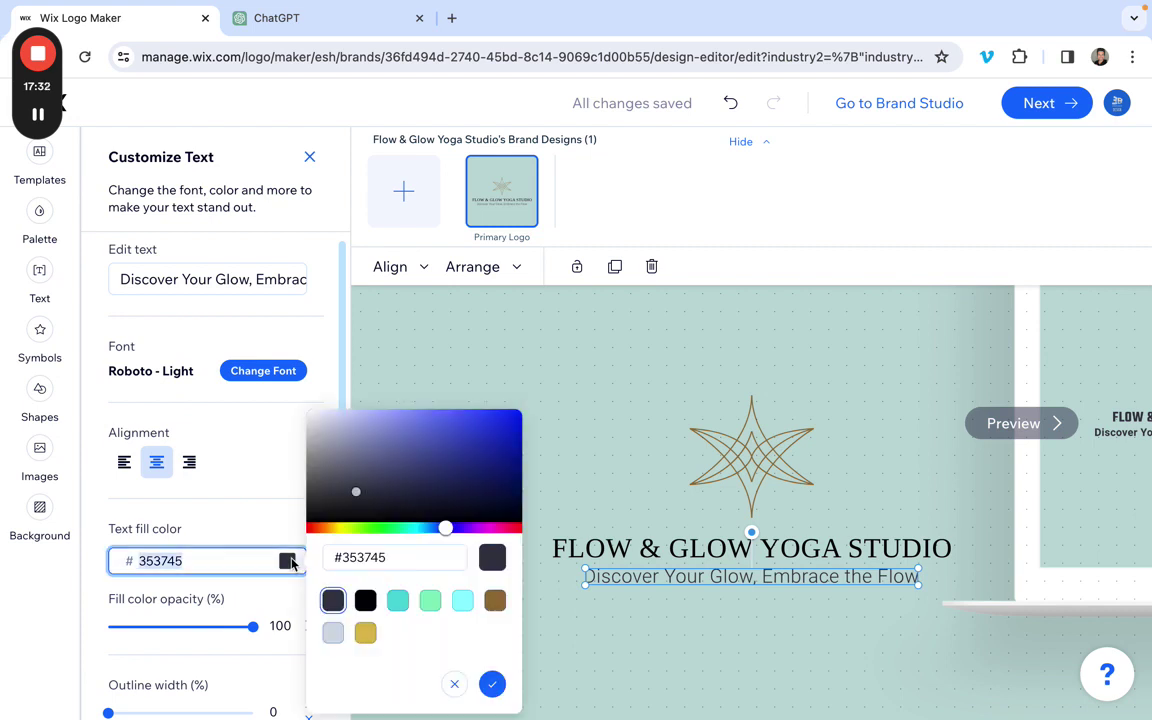
click(365, 600)
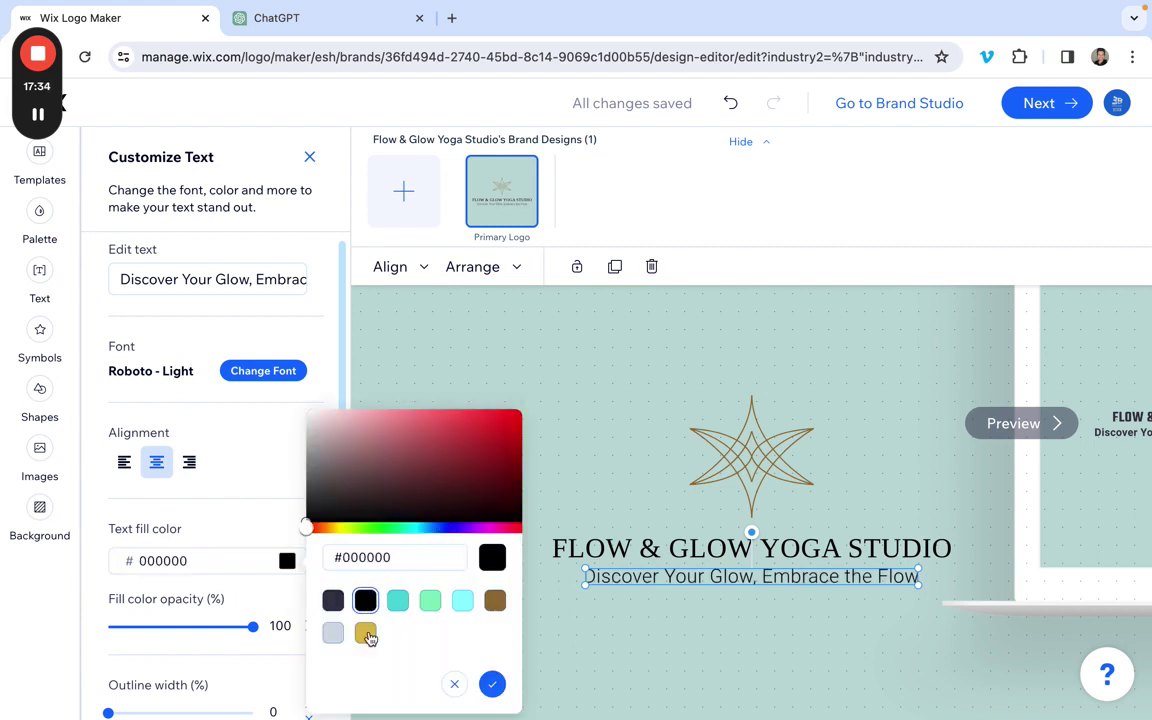
click(366, 634)
click(495, 603)
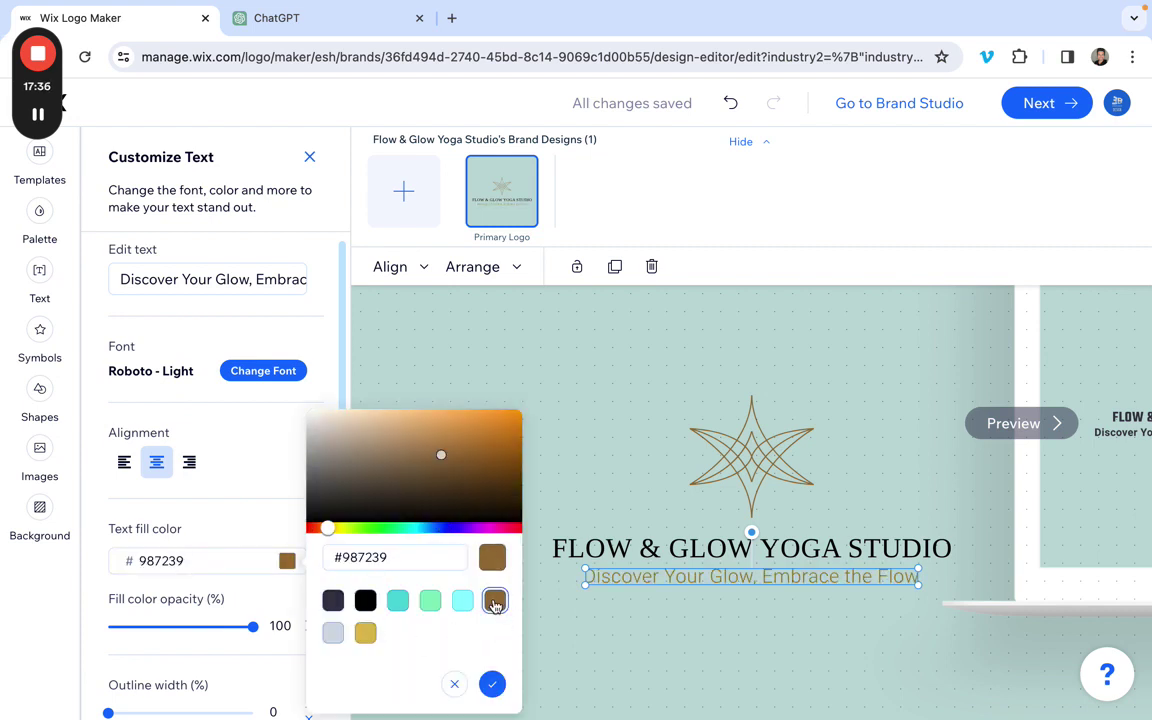
click(494, 686)
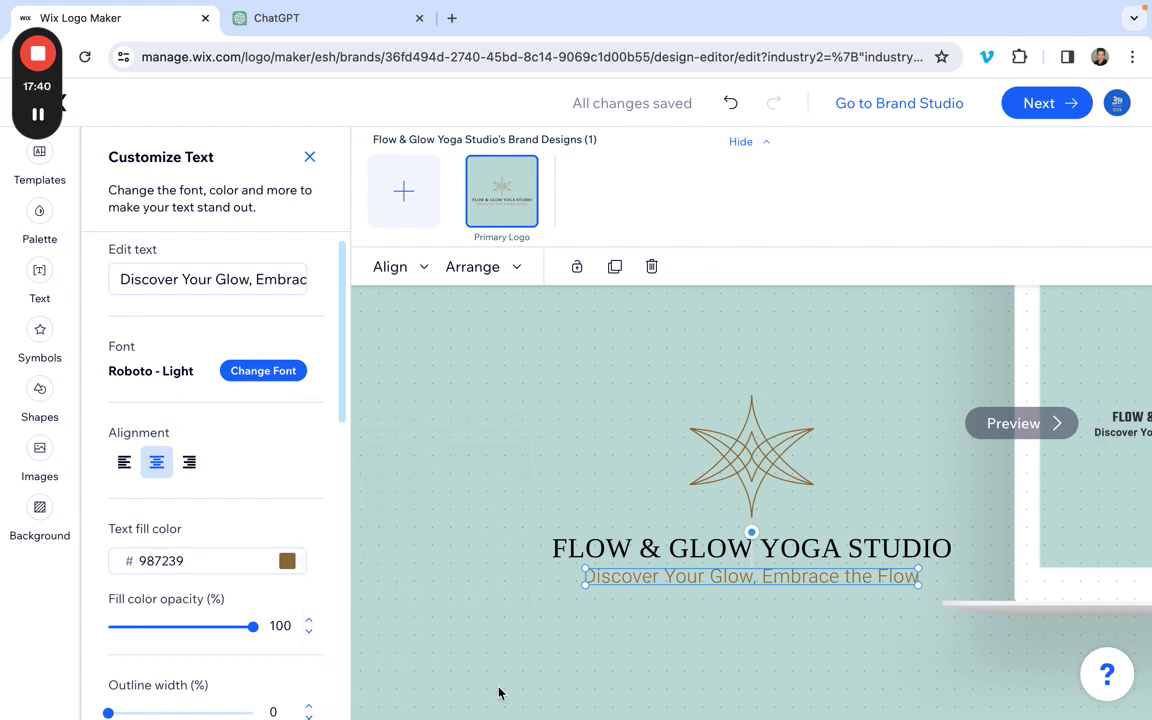
Preview the star logo on the website mockup and return to the editor
click(672, 684)
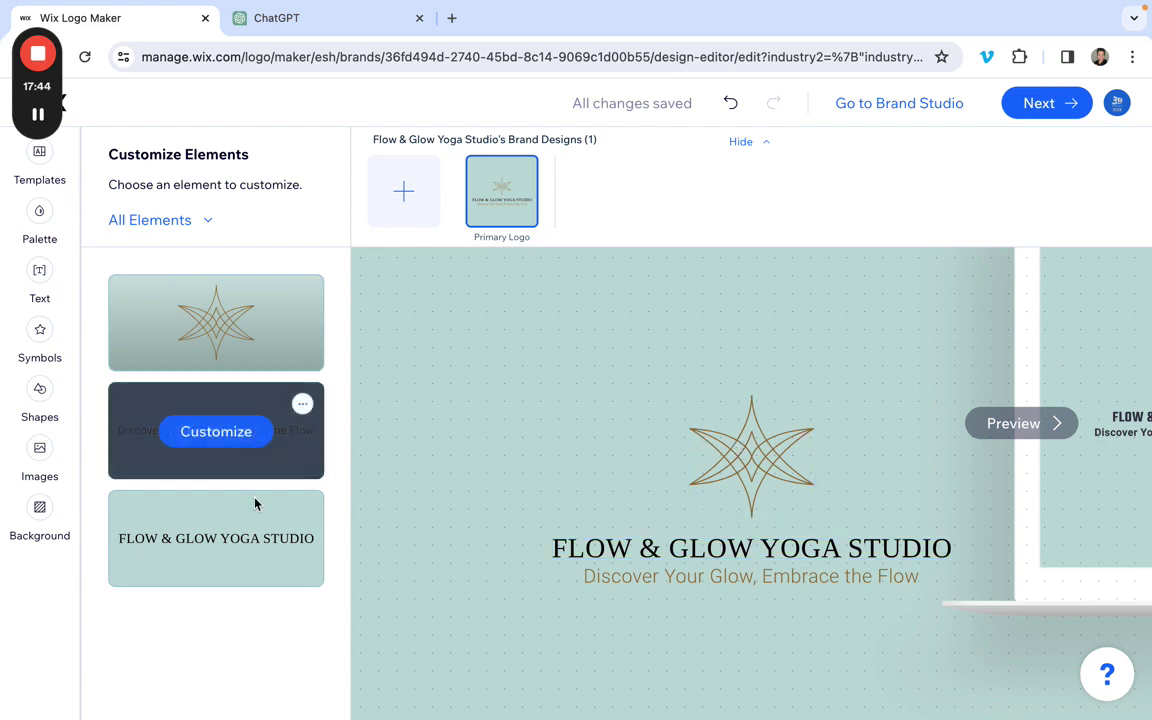
mouse_move(244, 432)
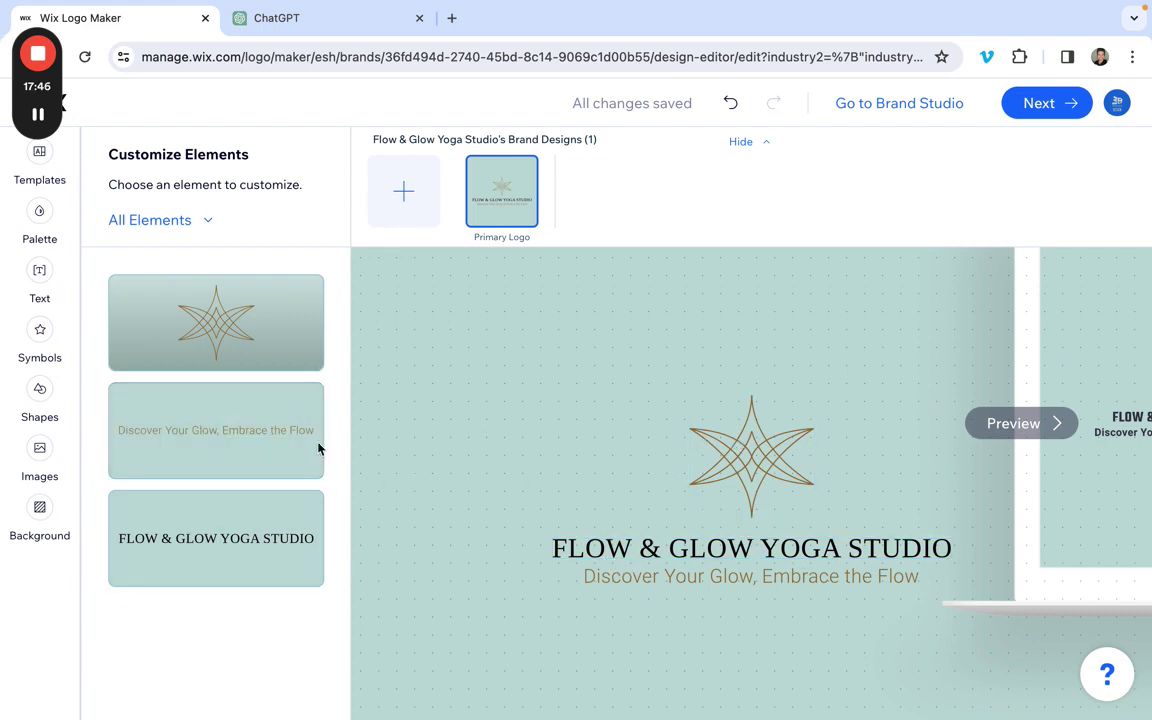
click(303, 406)
click(692, 581)
click(640, 548)
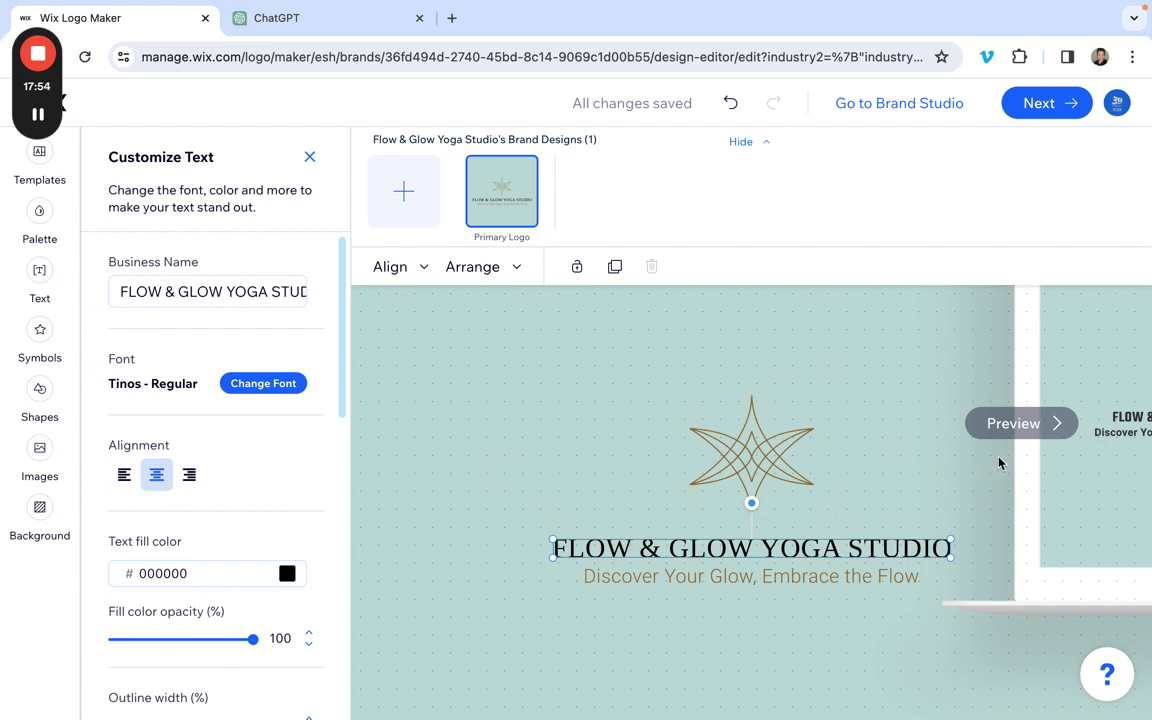
click(1048, 428)
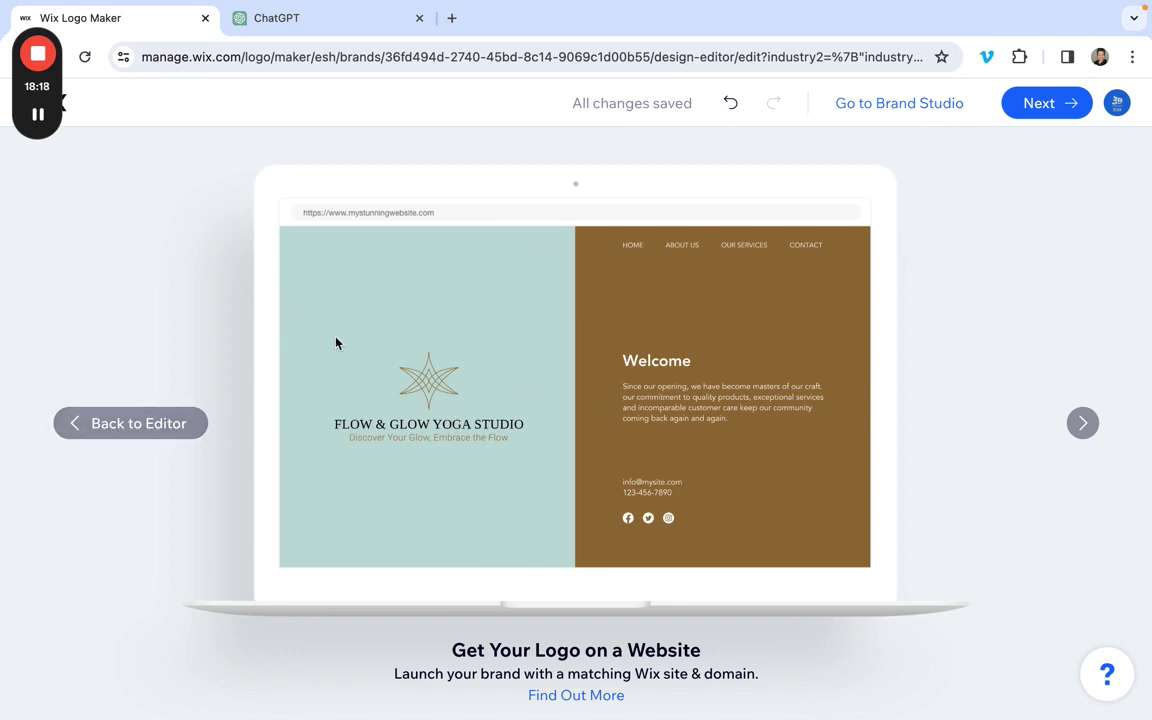
click(110, 426)
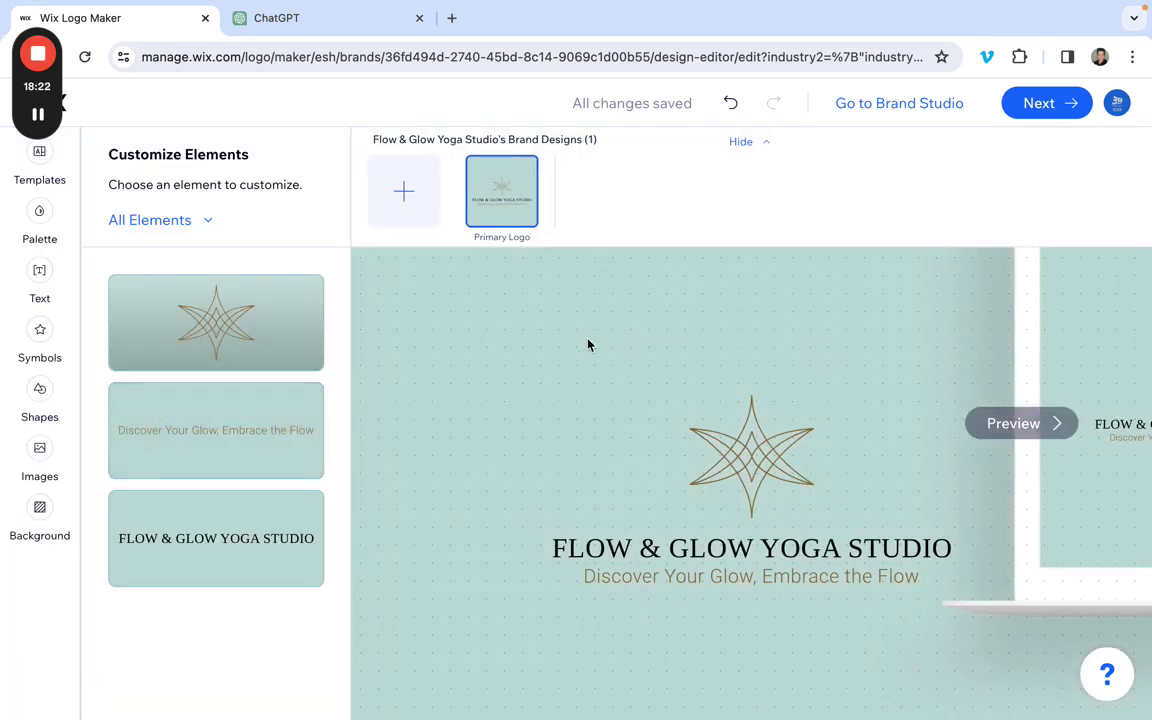
click(39, 396)
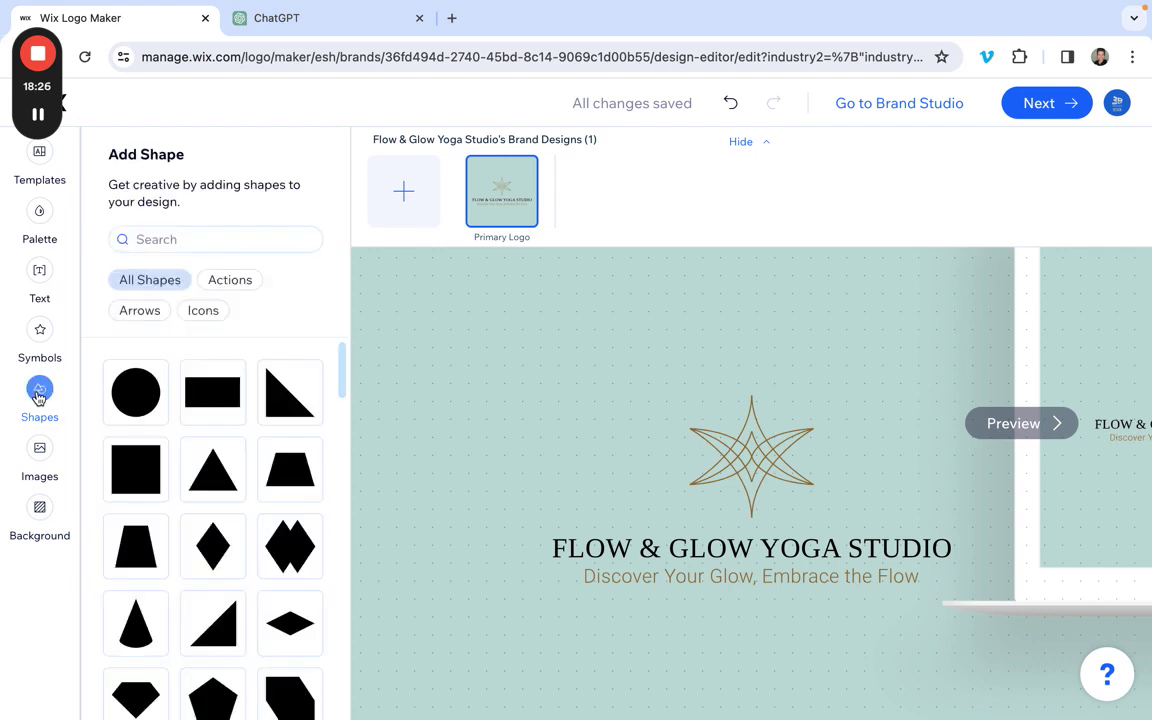
click(39, 450)
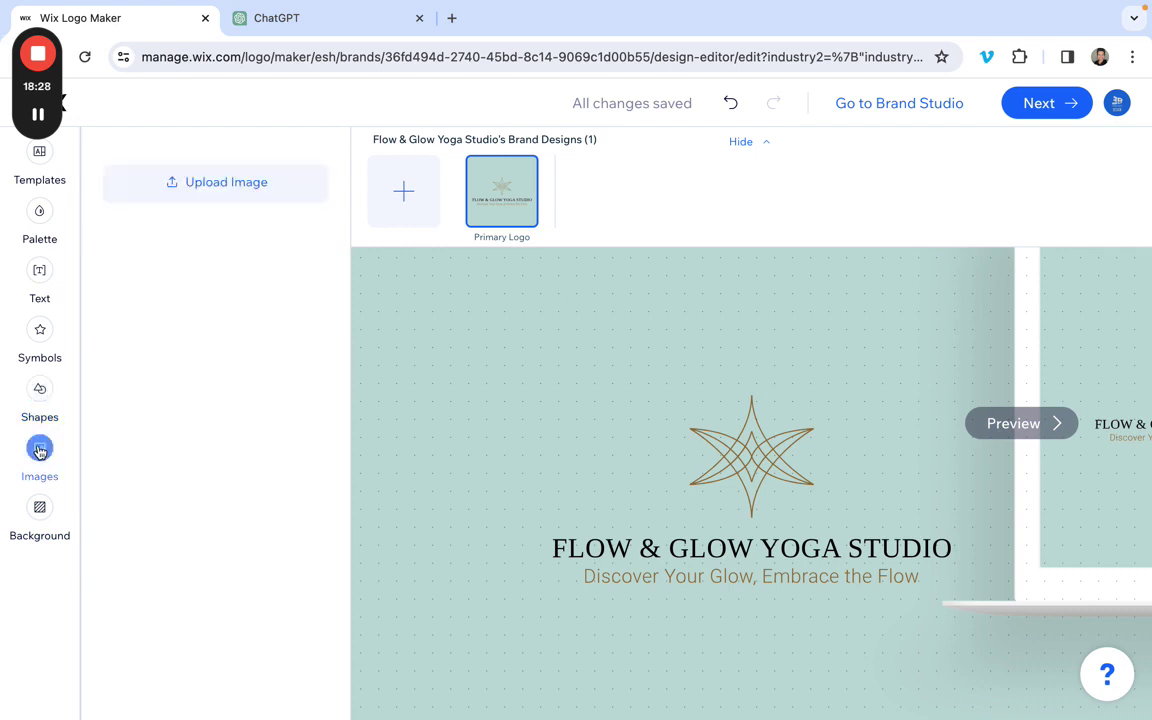
click(39, 390)
click(39, 336)
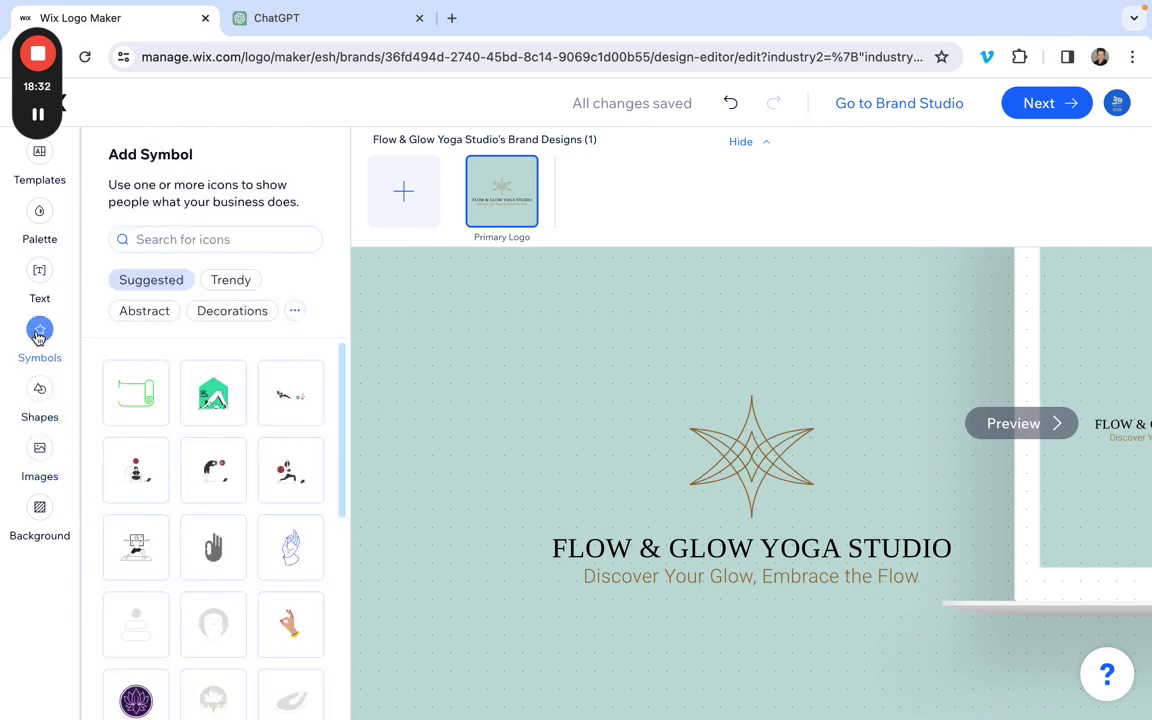
click(751, 455)
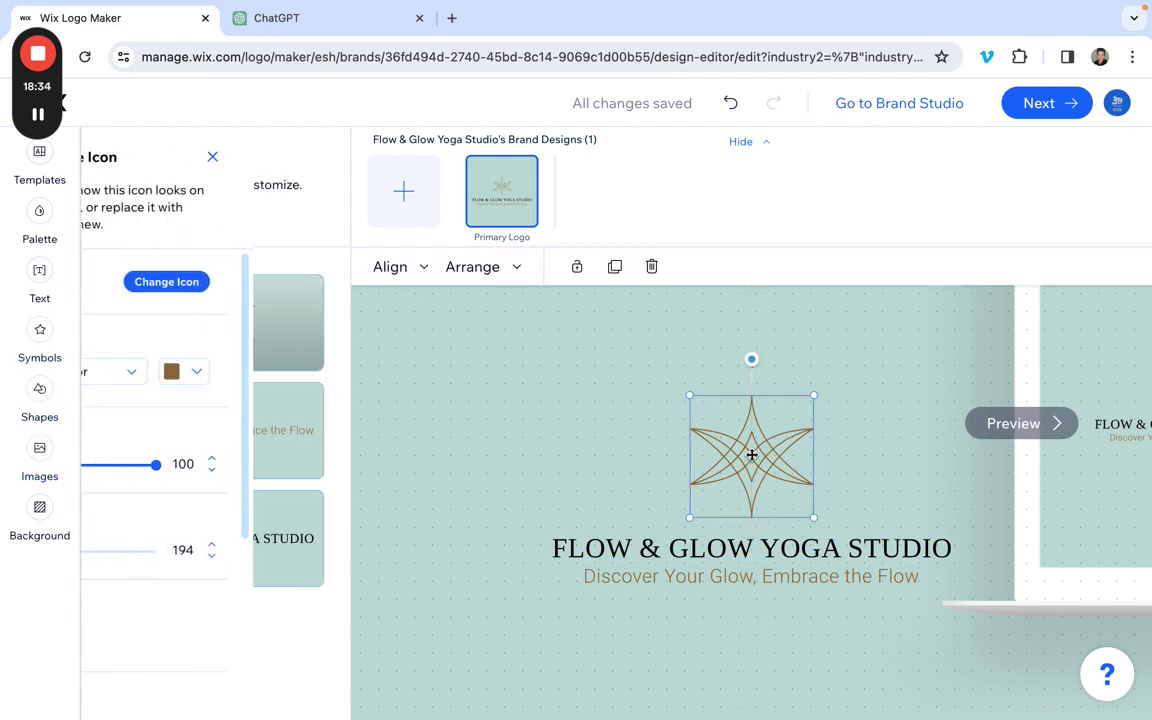
Add the solid hand-gesture symbol from the suggested yoga symbols and delete the star icon
click(39, 330)
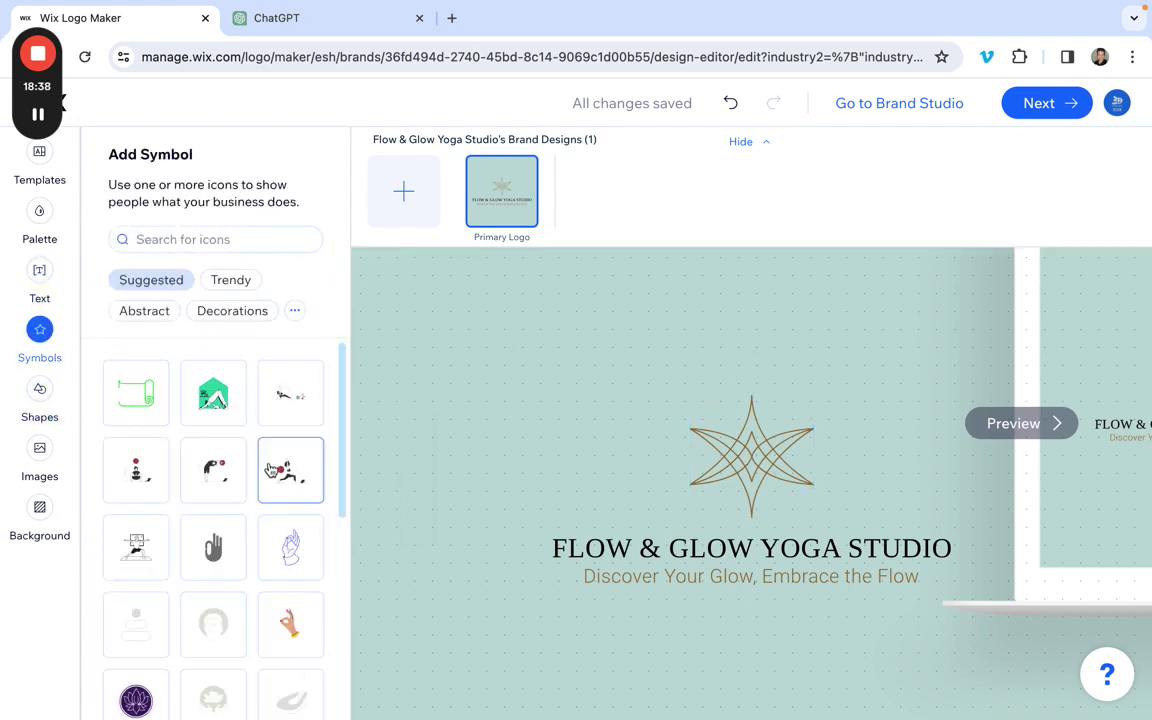
scroll(233, 503, down, 1)
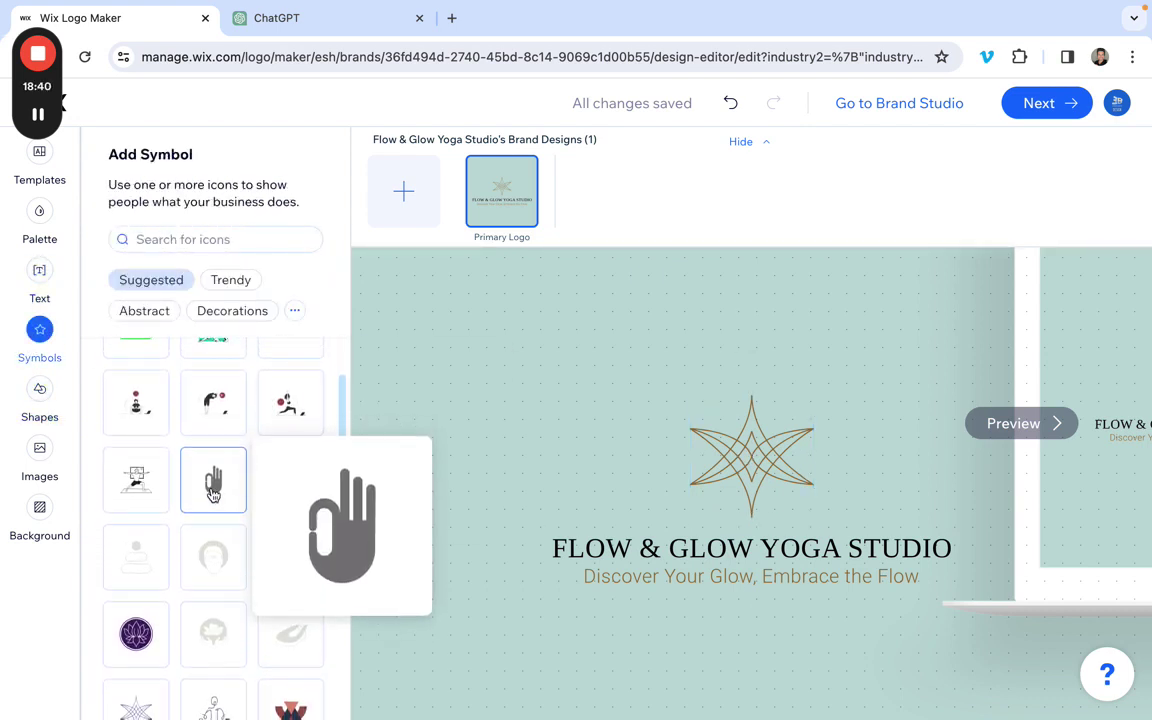
click(214, 490)
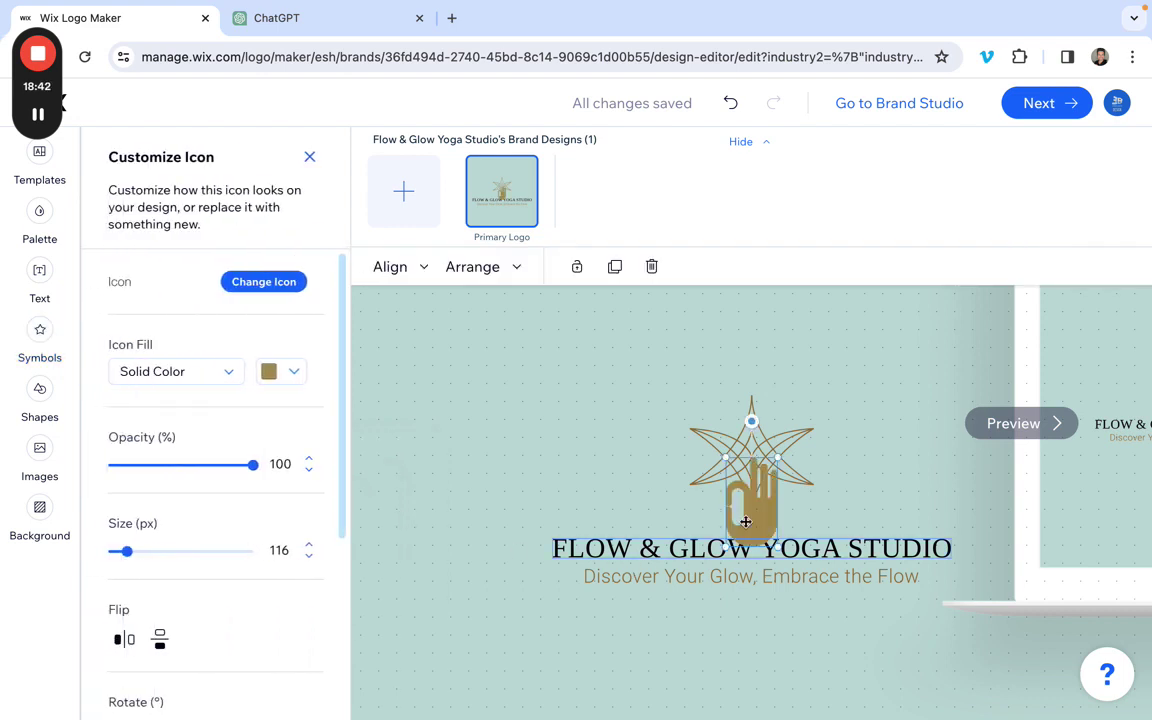
key(Delete)
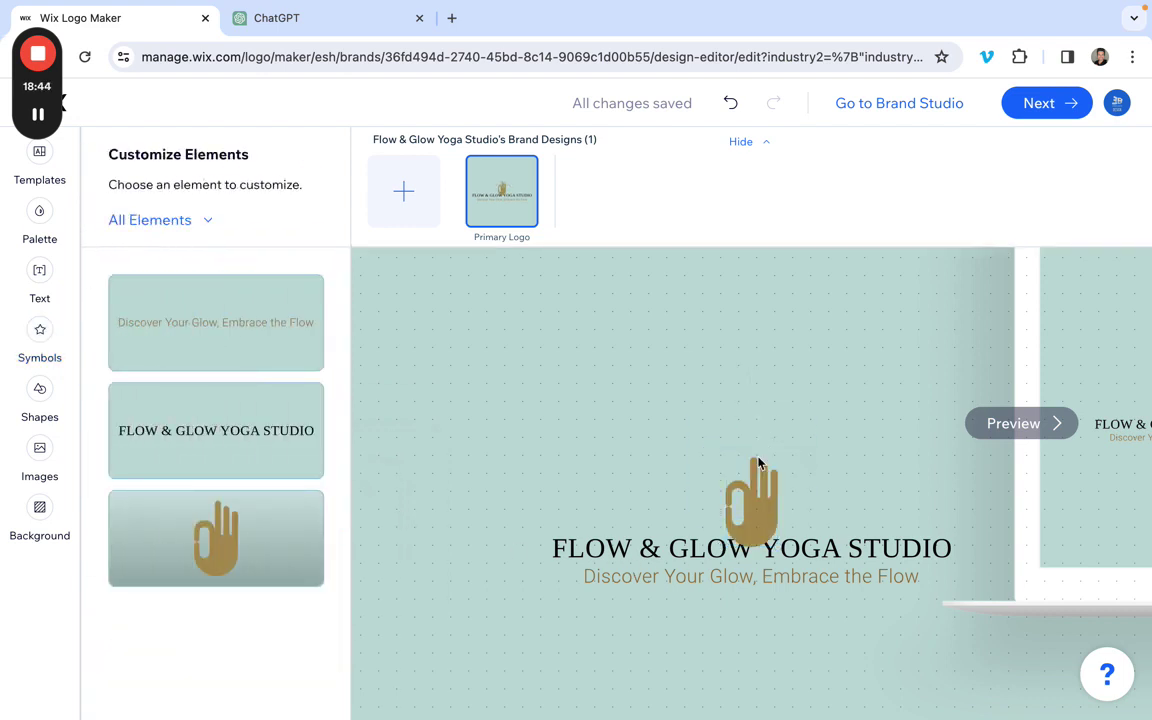
Move the hand icon above the business name, enlarge it to 201 px and centre it over the text
drag(755, 472, 731, 420)
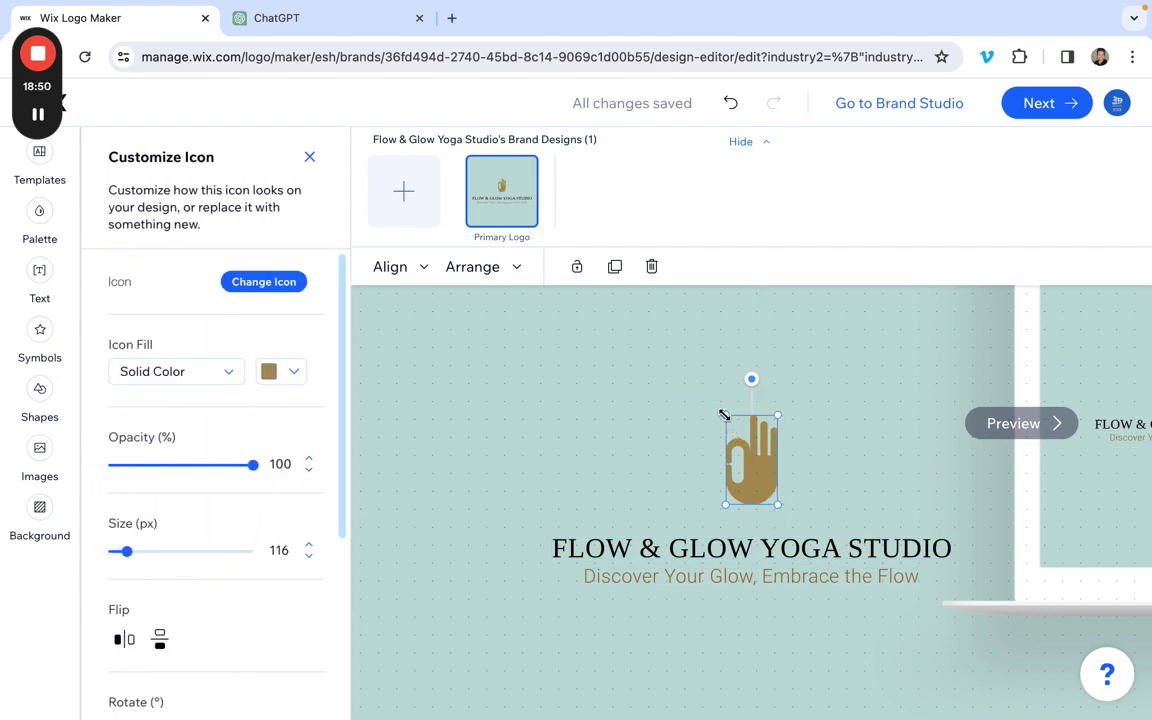
drag(725, 414, 686, 394)
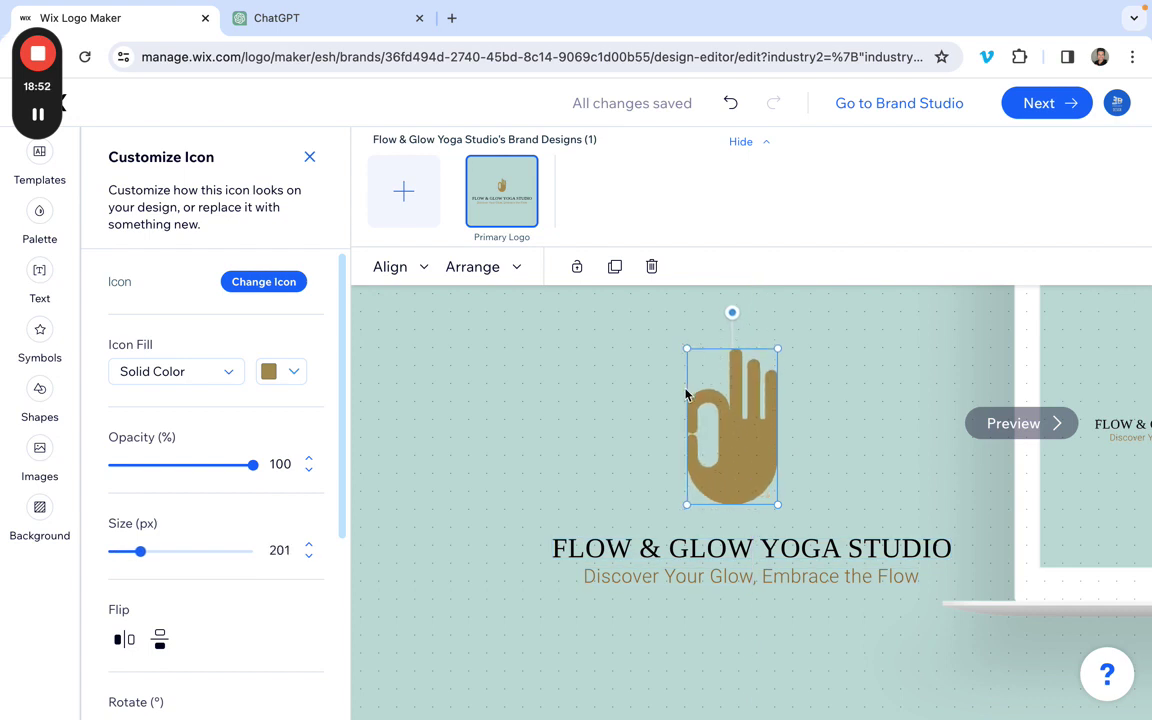
mouse_move(740, 441)
mouse_down()
mouse_move(764, 445)
mouse_move(758, 454)
mouse_up()
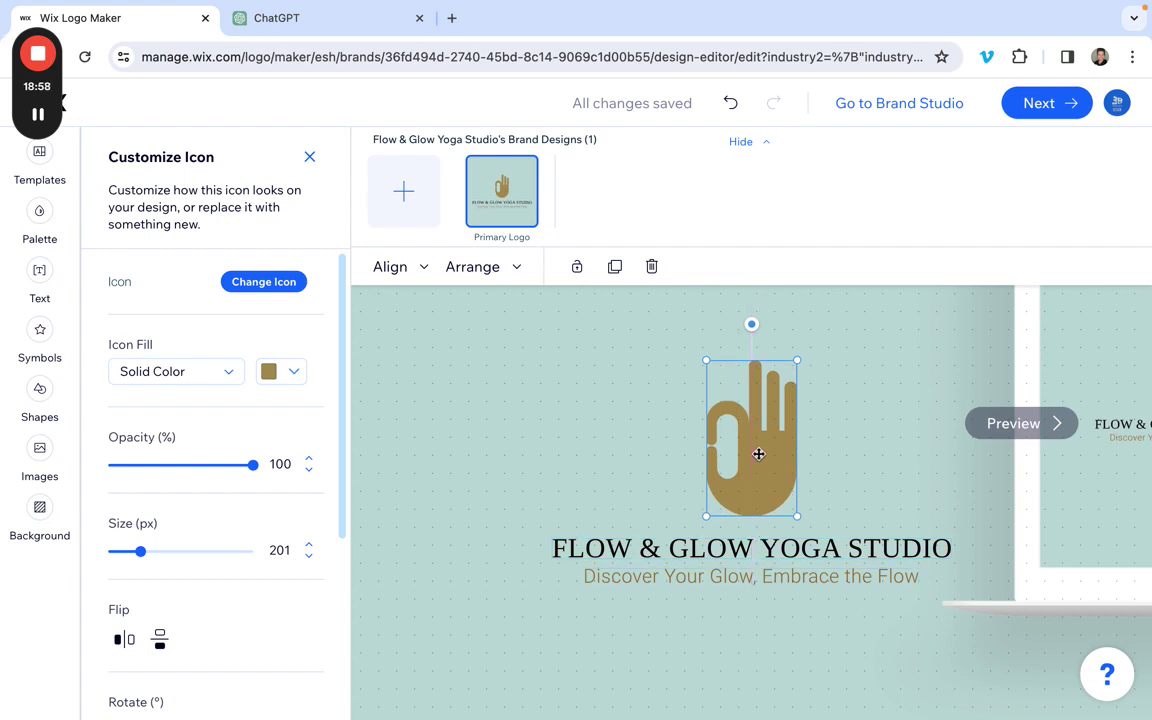
click(771, 643)
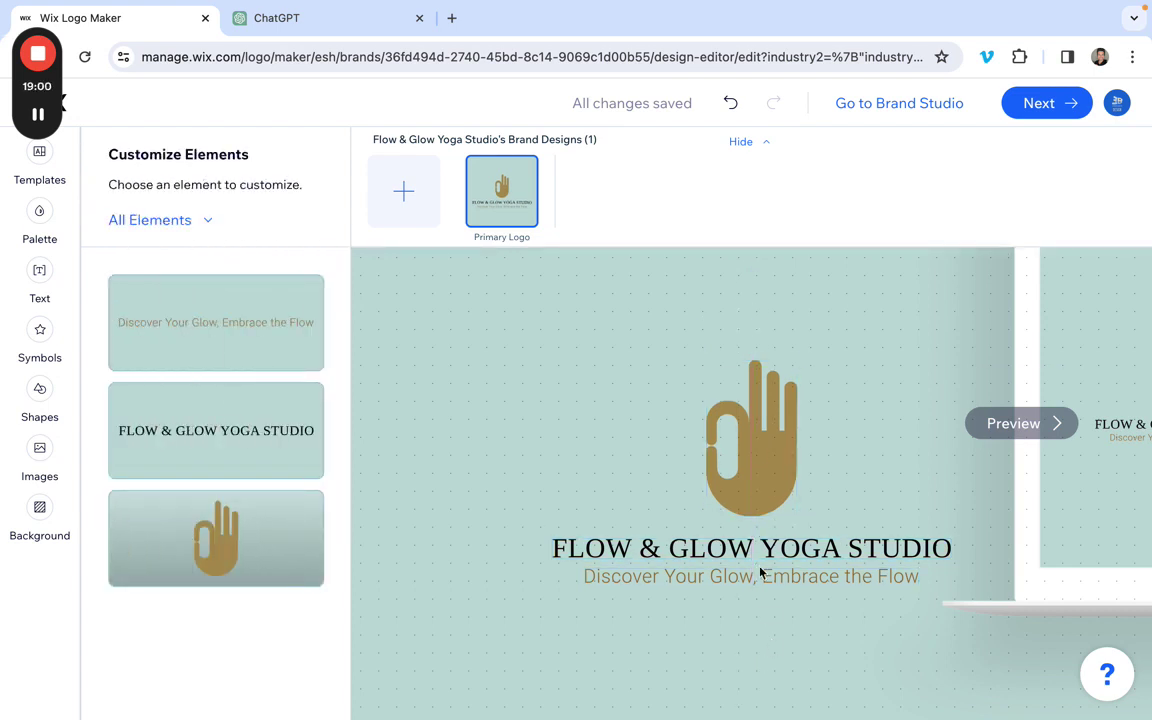
Move the hand icon down so it overlaps the business name and tagline
click(763, 445)
drag(763, 445, 764, 548)
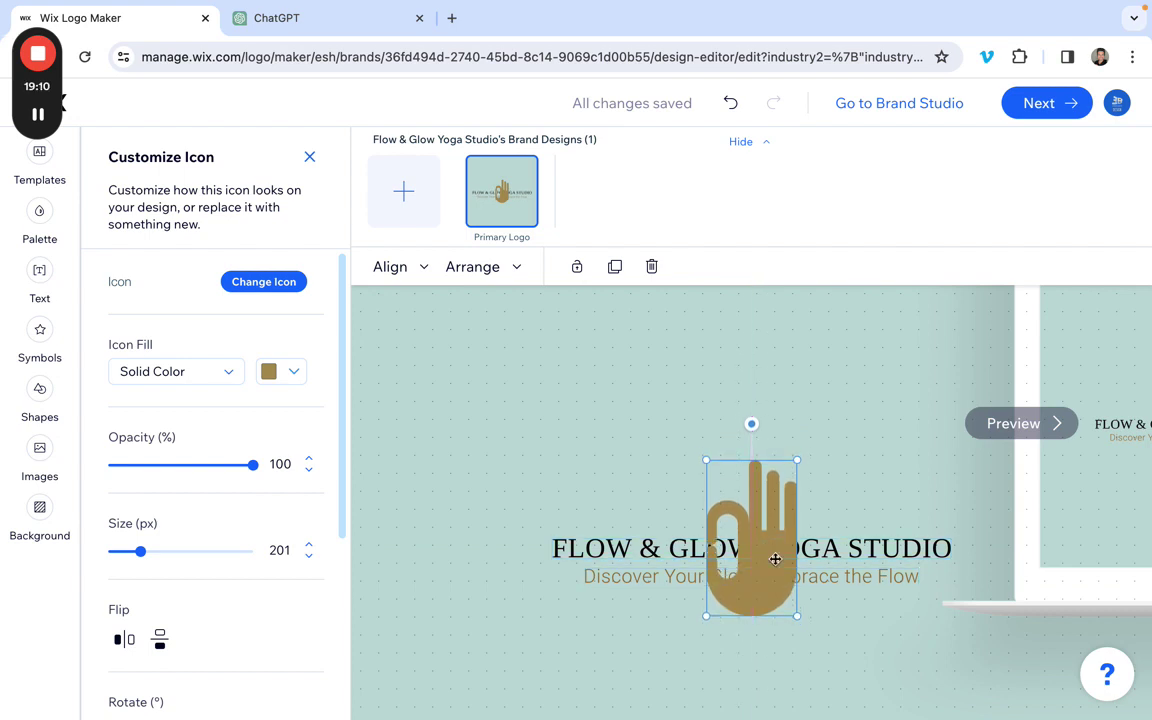
click(866, 645)
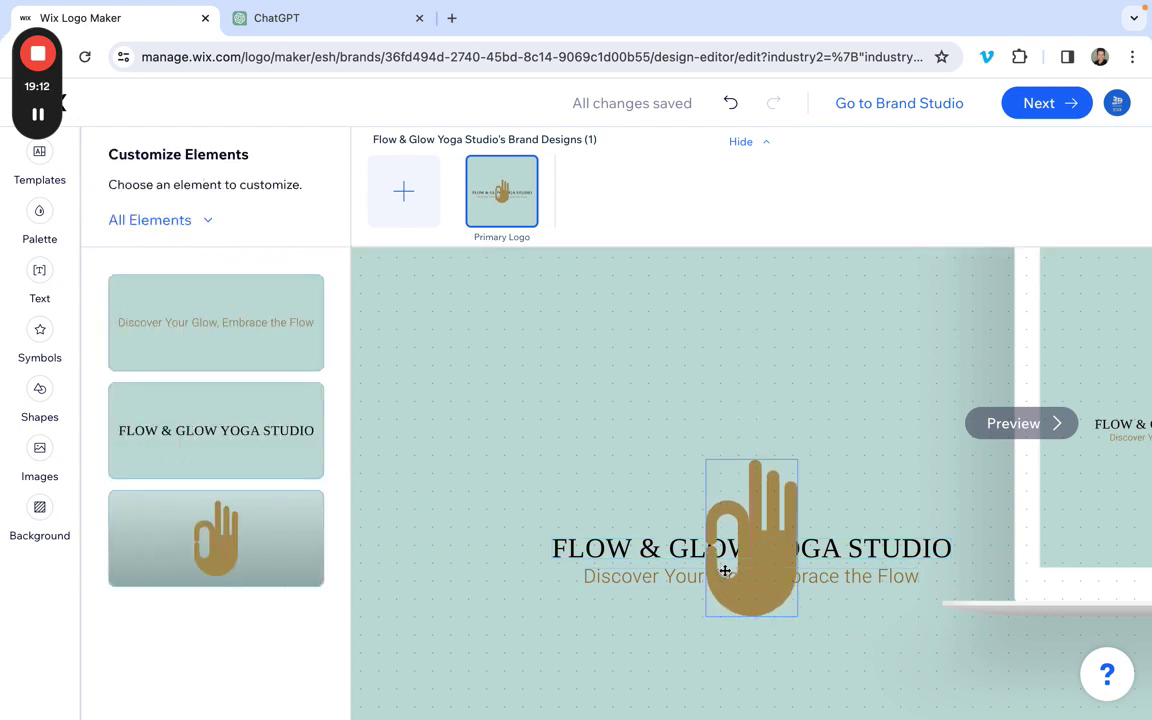
Compare the overlapping hand icon in front of and behind the text, and leave it layered behind the business name and tagline
click(768, 542)
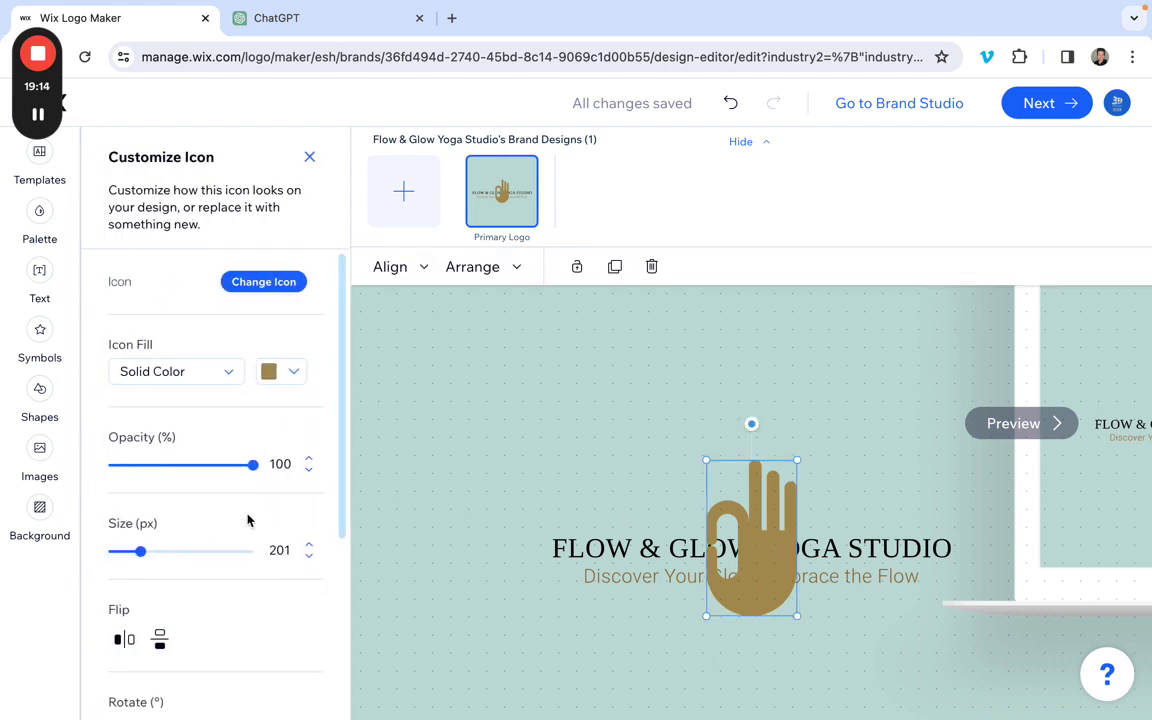
scroll(235, 512, down, 3)
scroll(214, 505, down, 1)
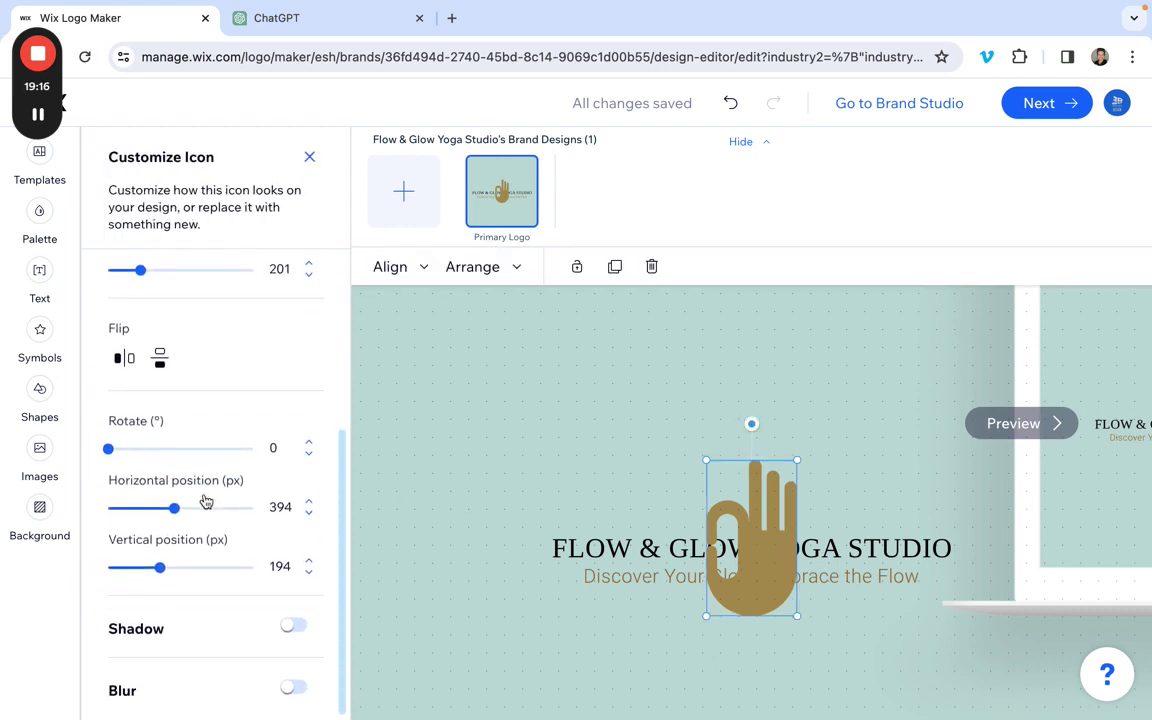
scroll(186, 567, up, 2)
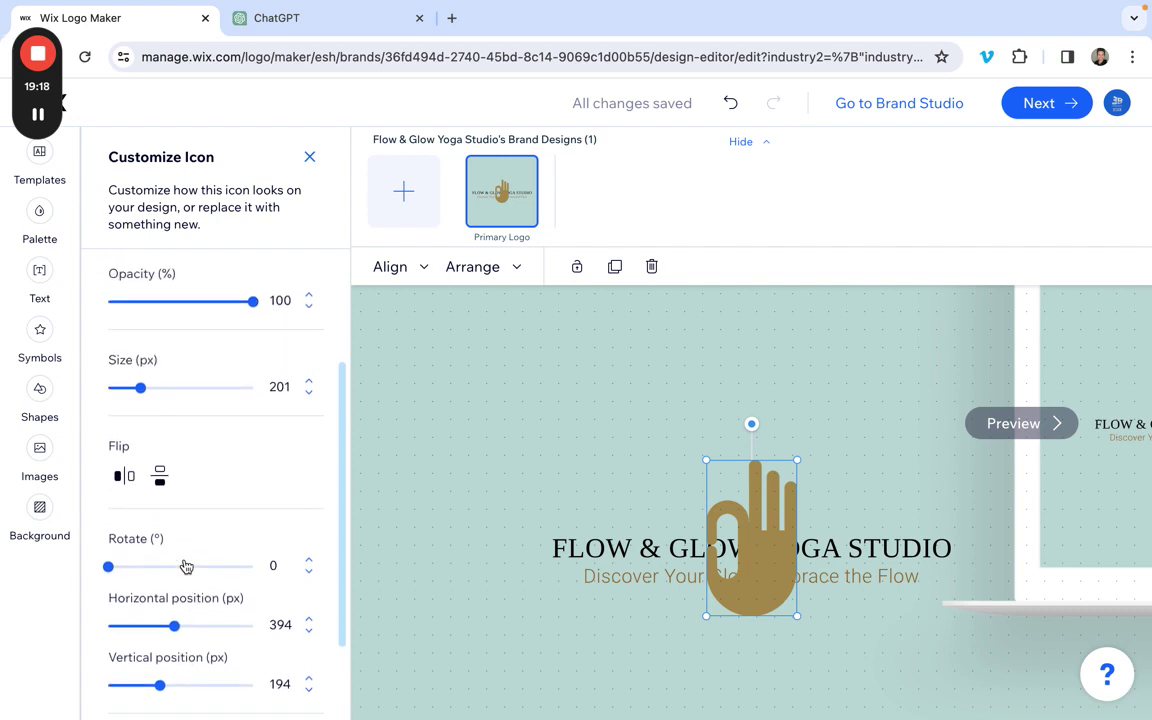
scroll(186, 565, up, 3)
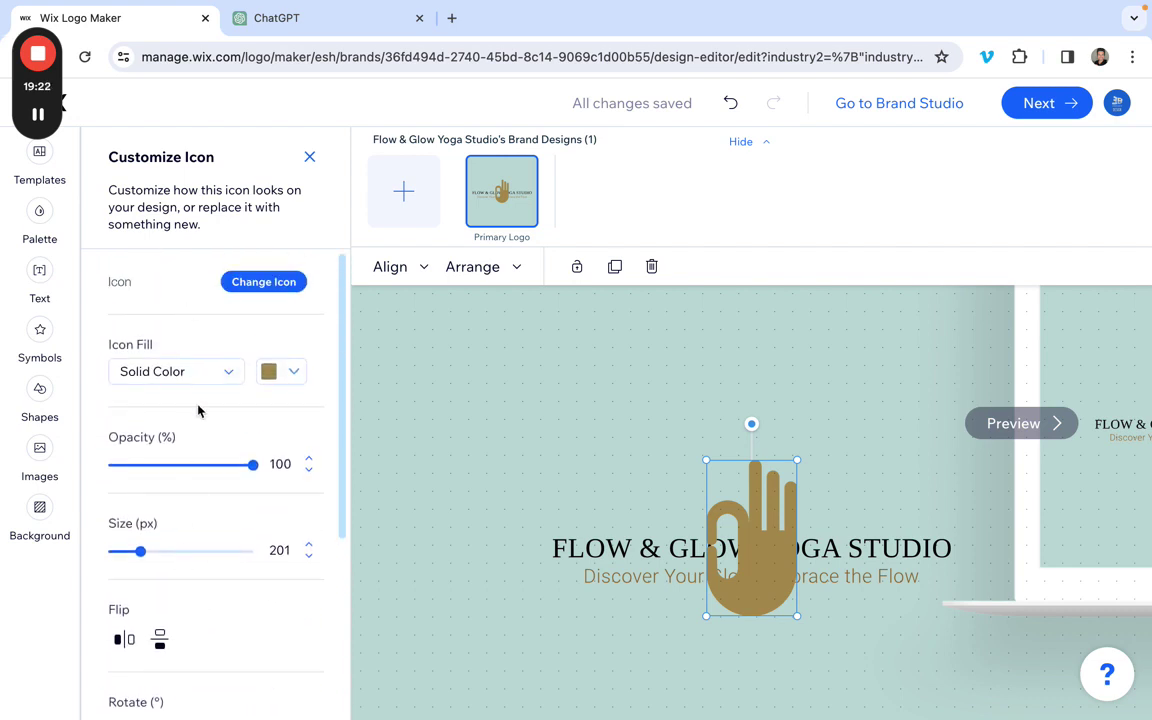
click(516, 269)
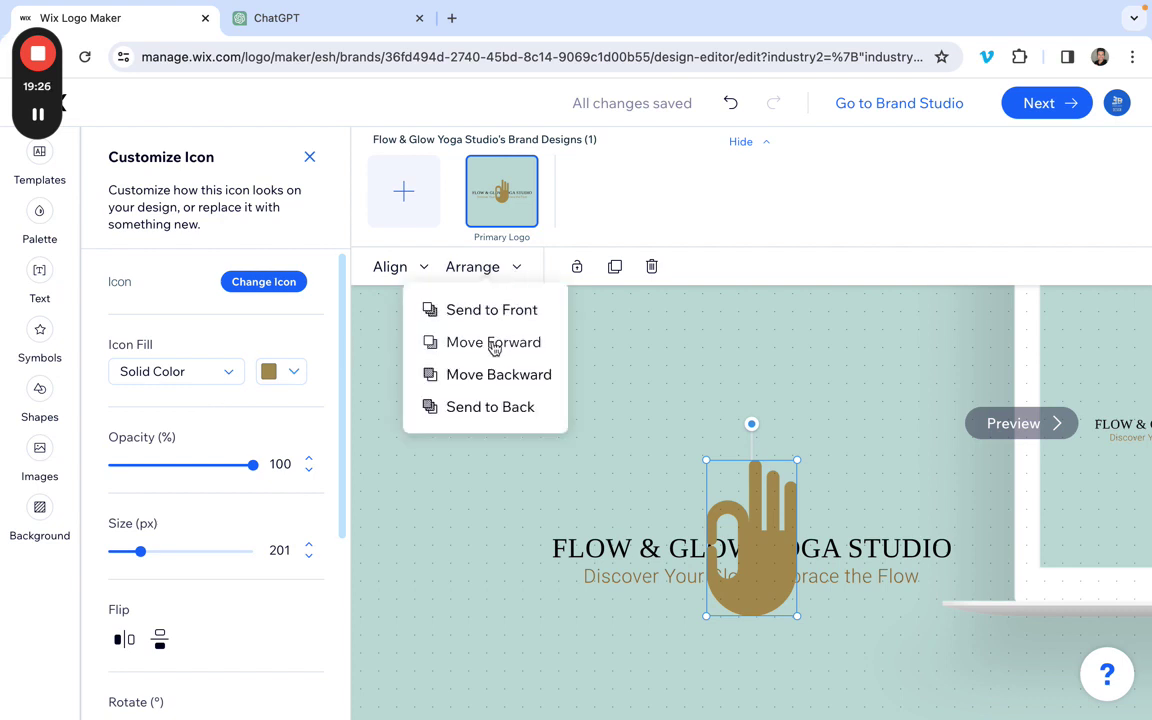
click(500, 376)
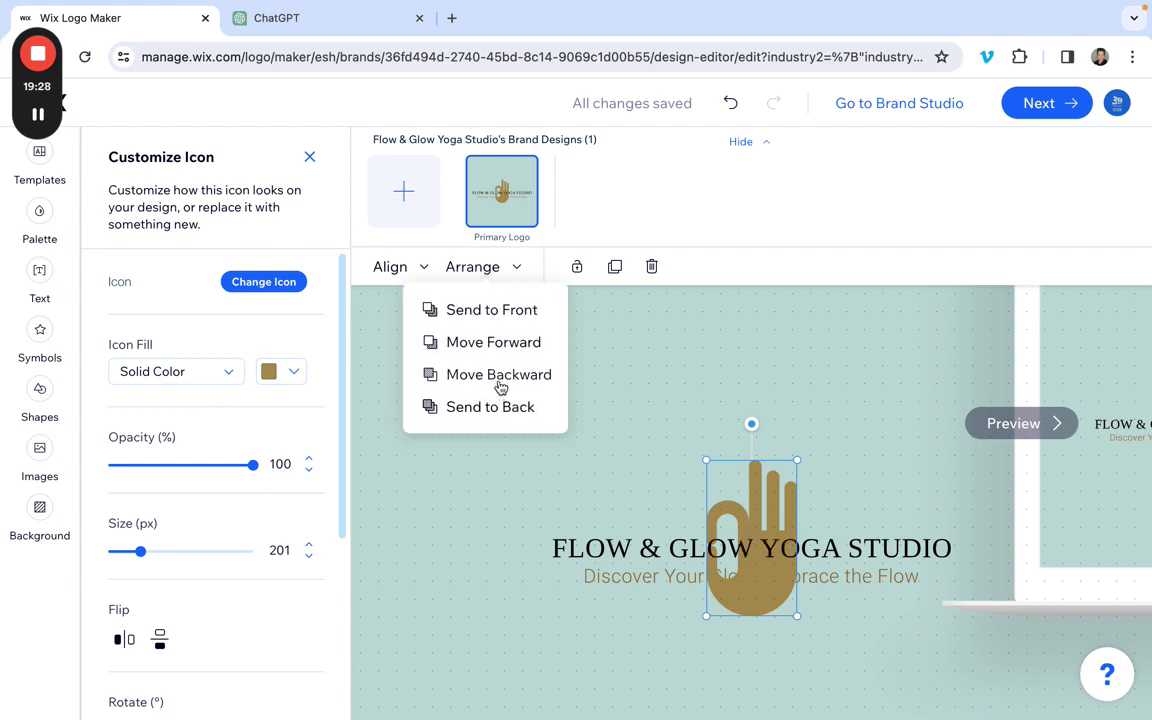
click(498, 385)
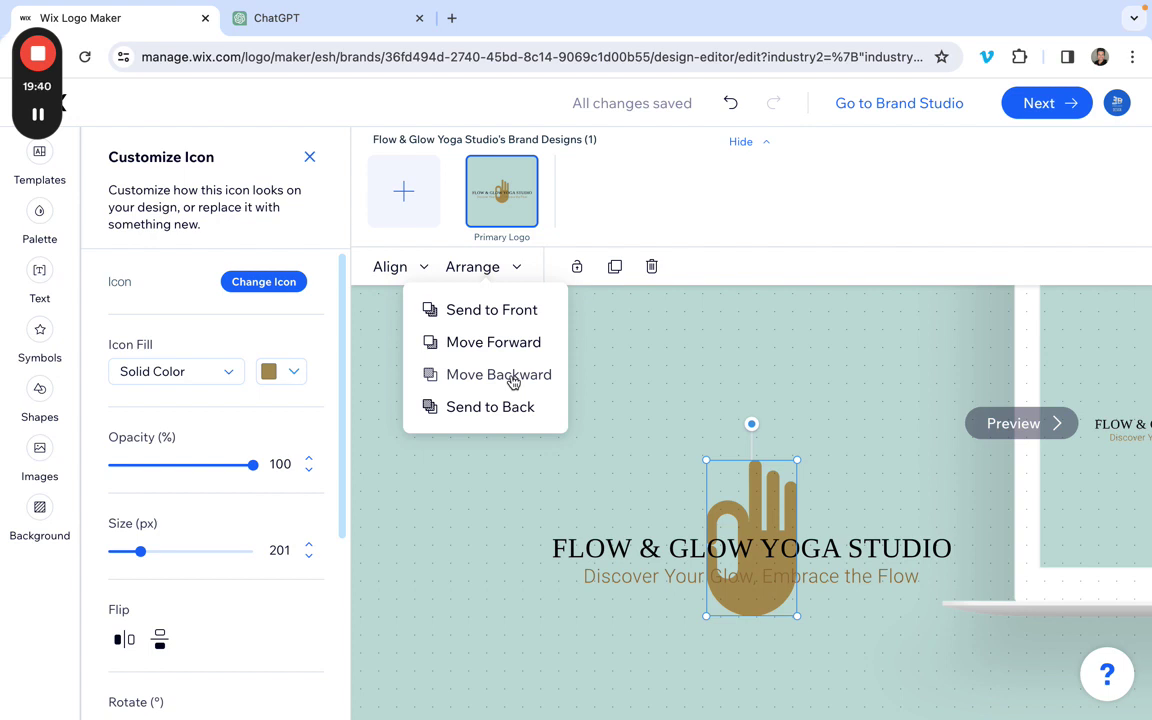
click(492, 310)
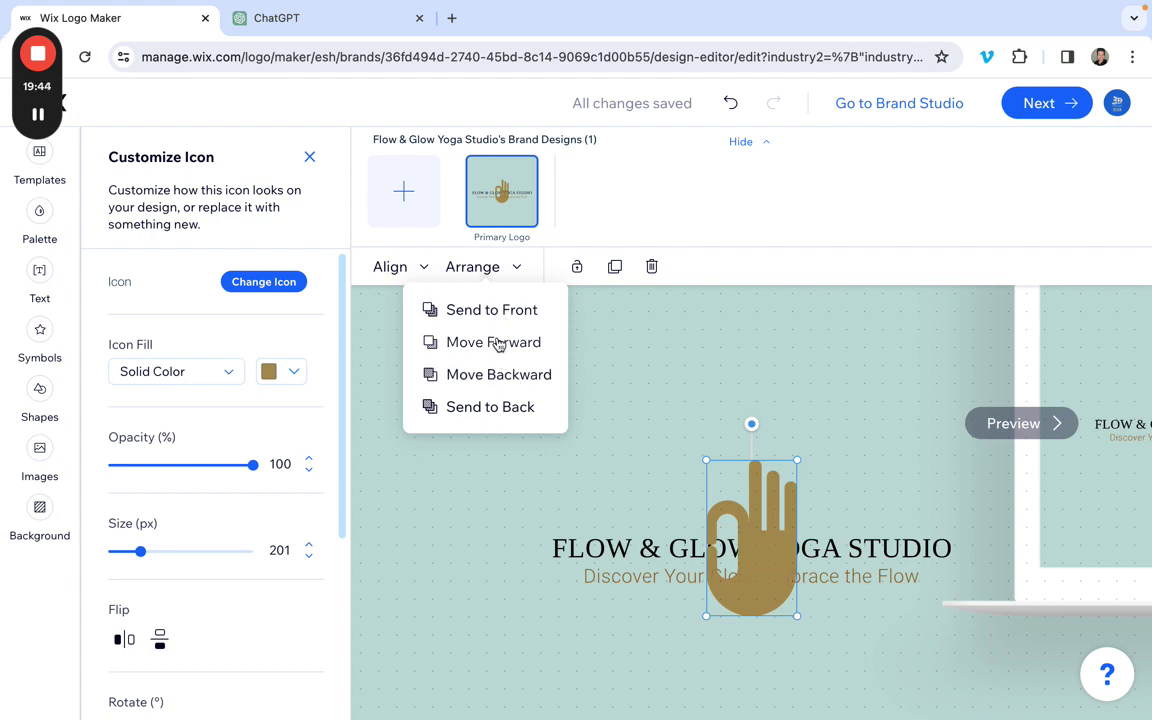
click(498, 374)
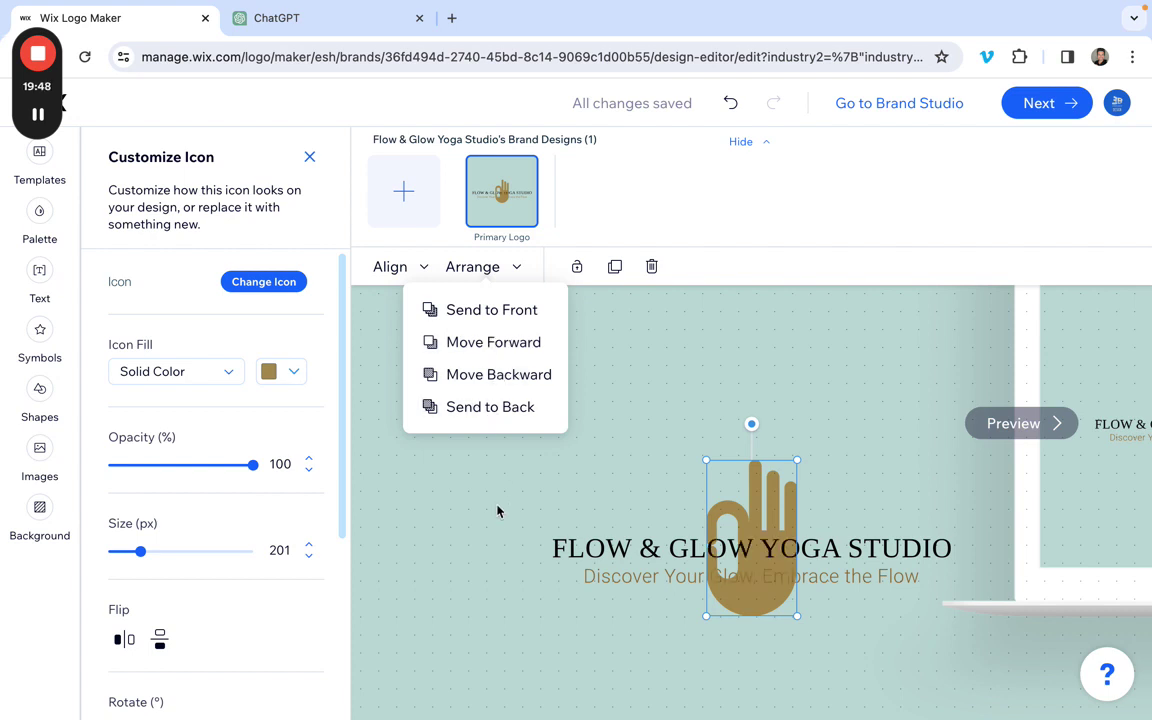
click(581, 522)
Move the hand icon back up so it sits centred just above the business name
click(754, 500)
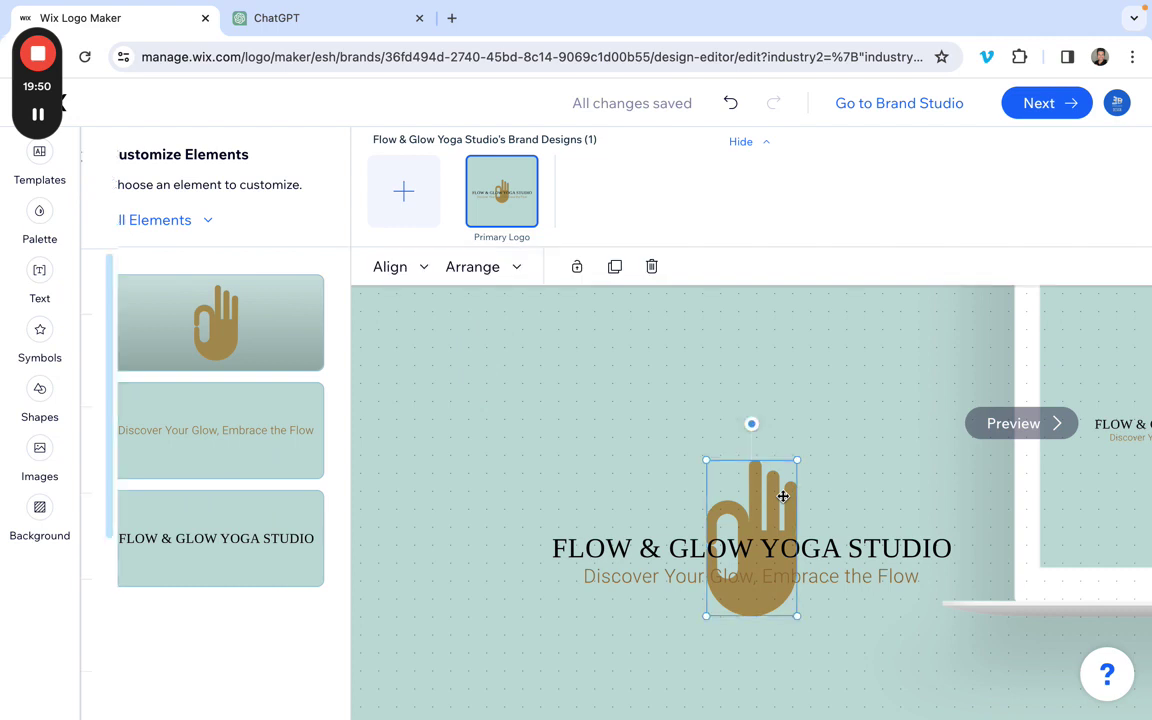
drag(754, 500, 756, 411)
click(817, 655)
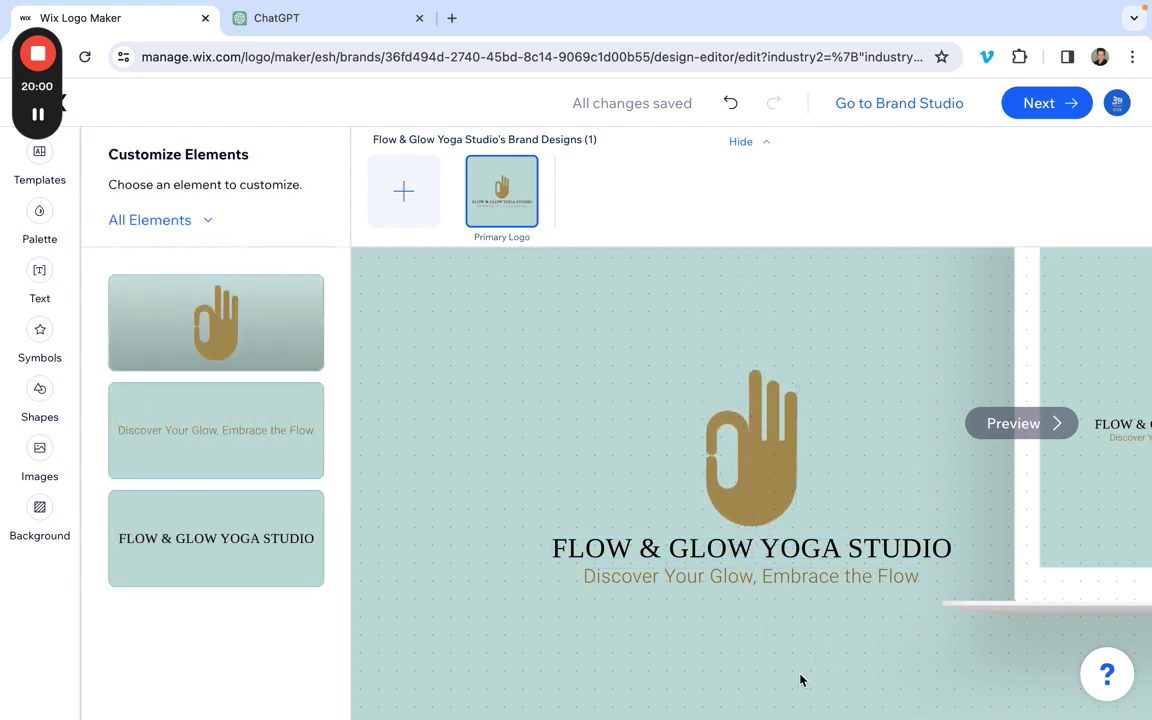
Preview the logo with the hand icon on the website mockup
click(1040, 434)
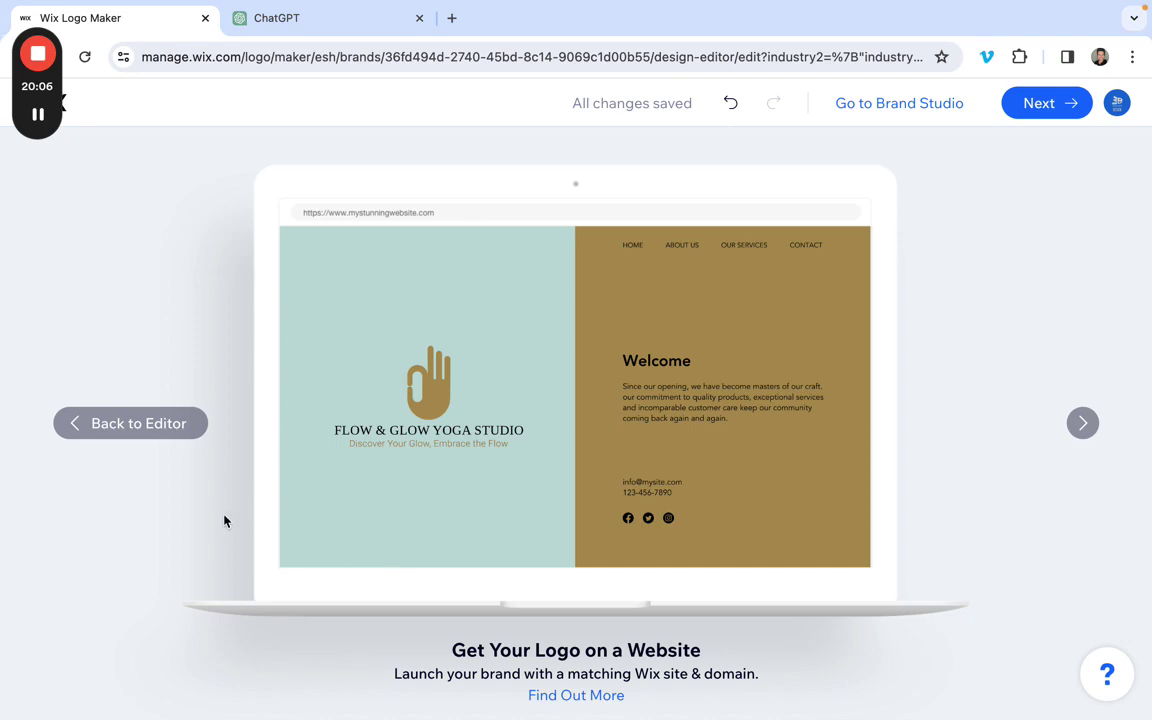
click(136, 430)
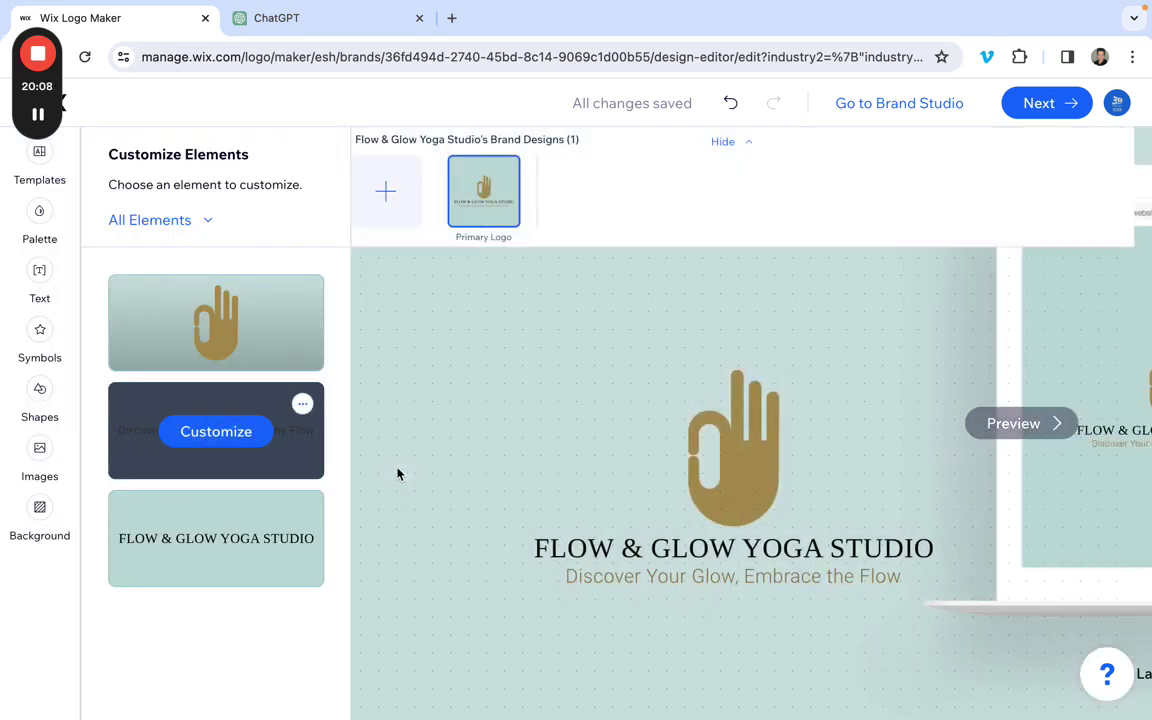
click(1015, 422)
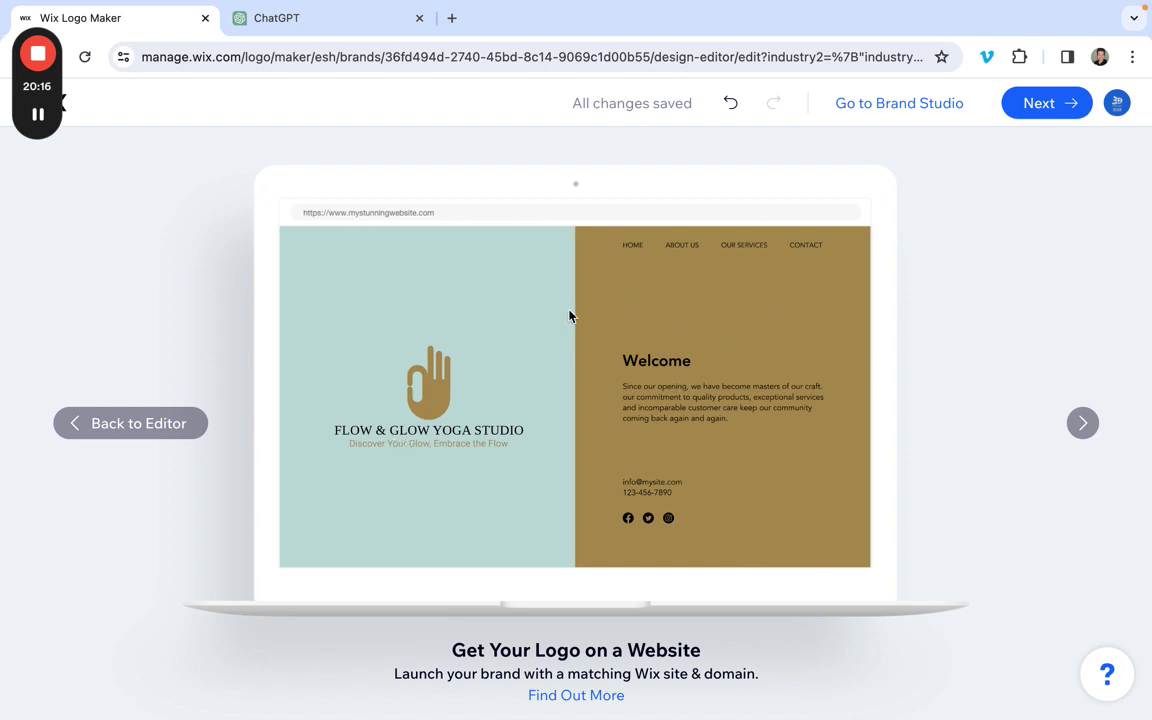
Return to the logo editor and capture a screenshot of the canvas area around the logo
click(134, 426)
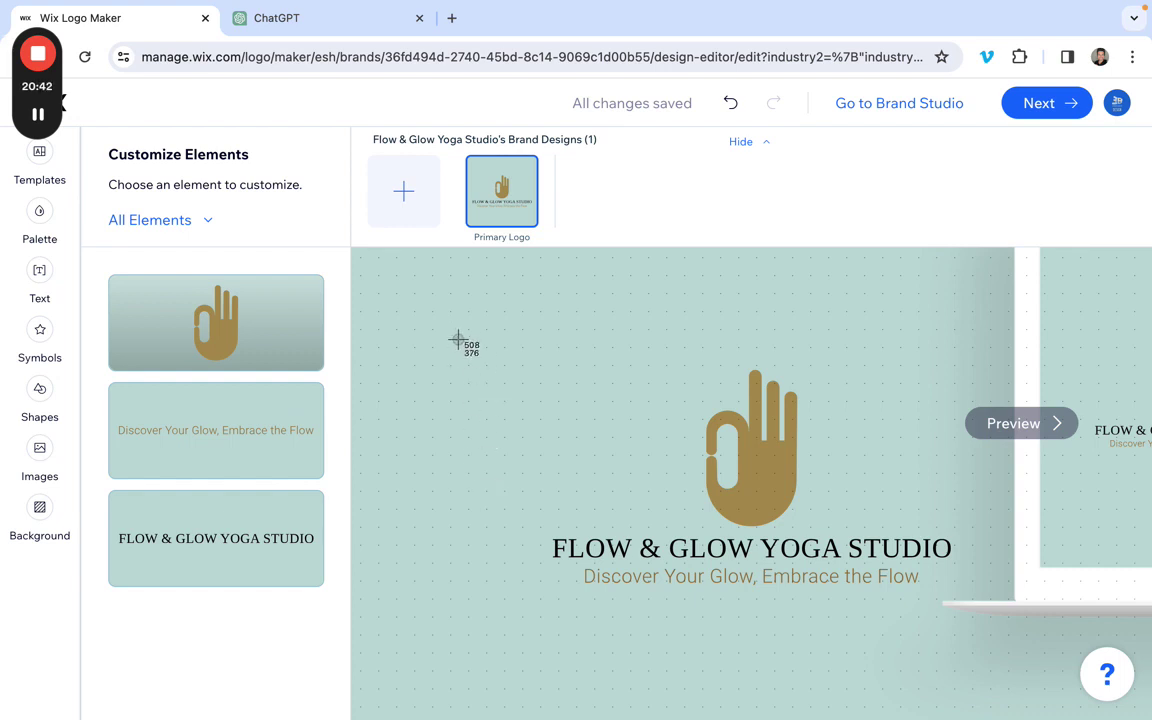
drag(456, 295, 1037, 679)
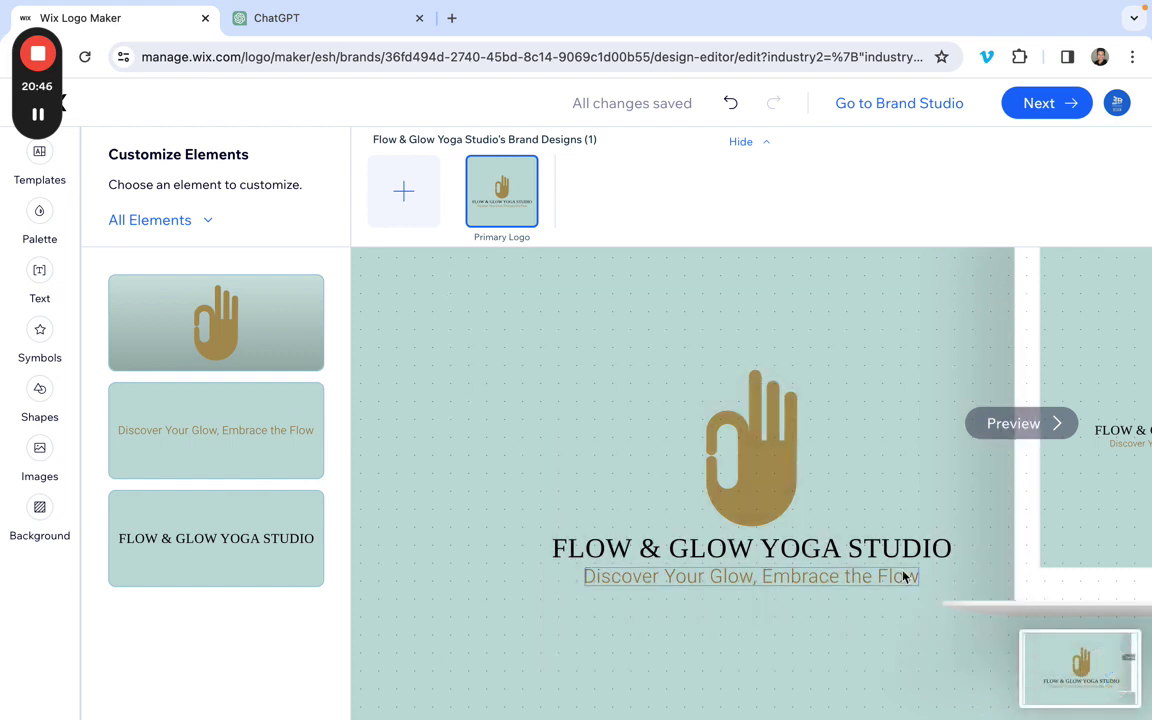
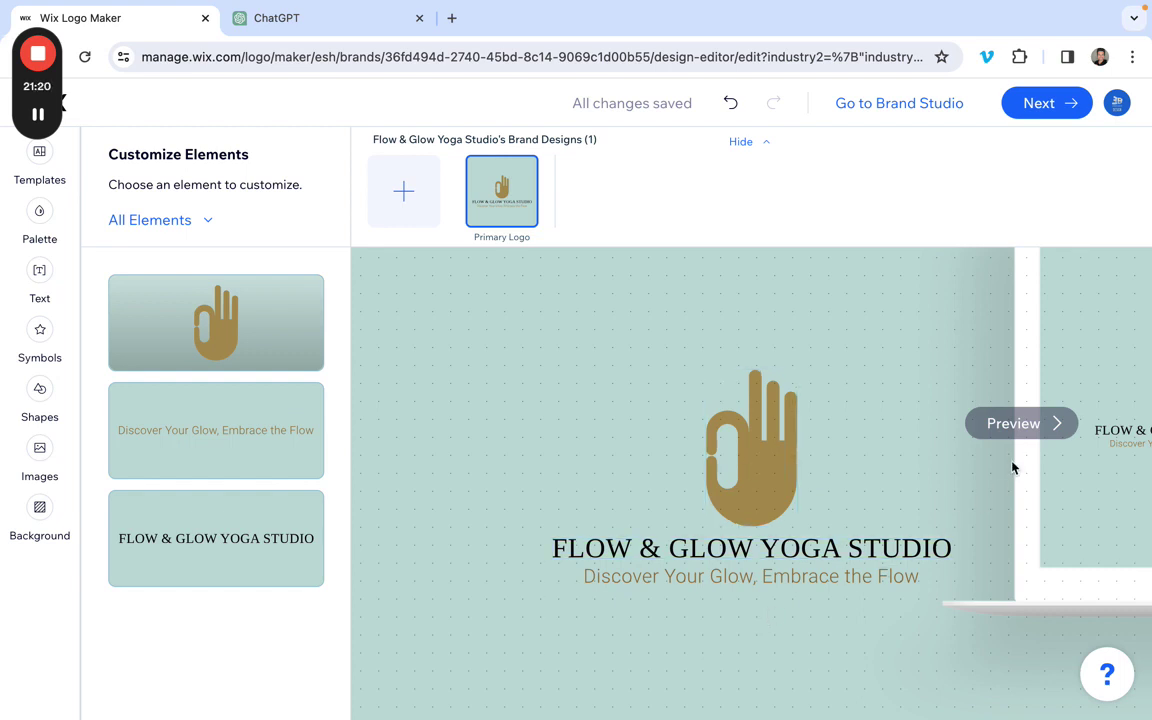
Preview the finished logo on the website mockup, return to the editor and open the brand studio
click(1041, 427)
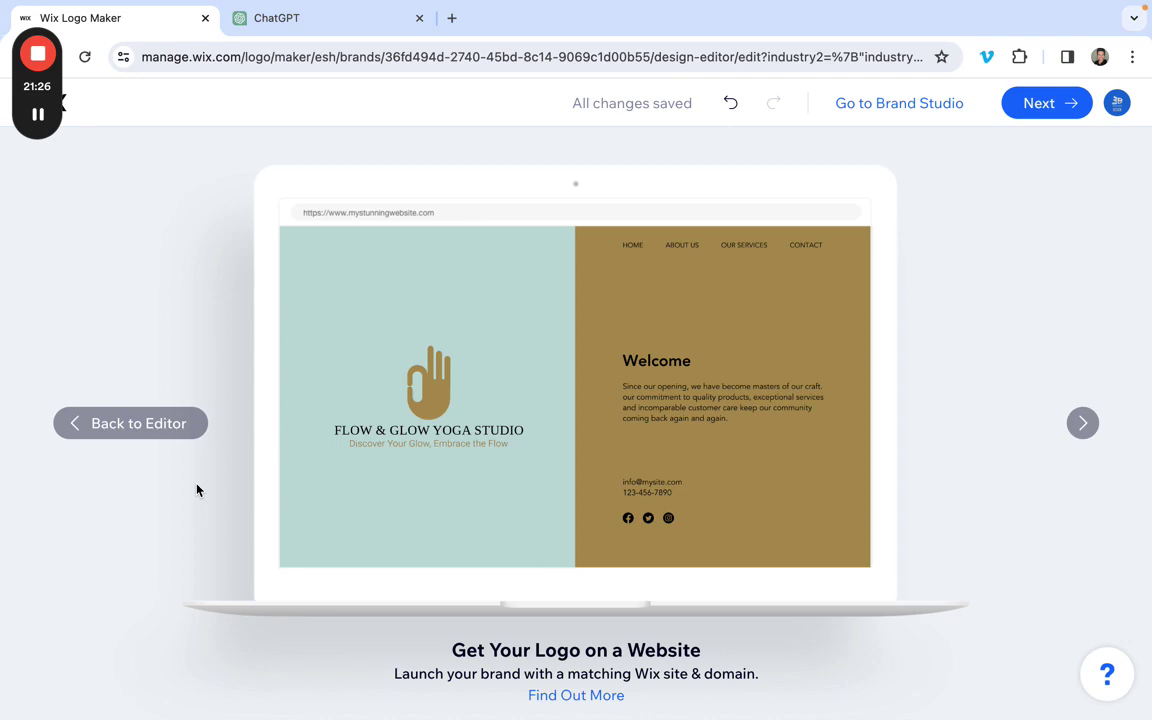
click(152, 433)
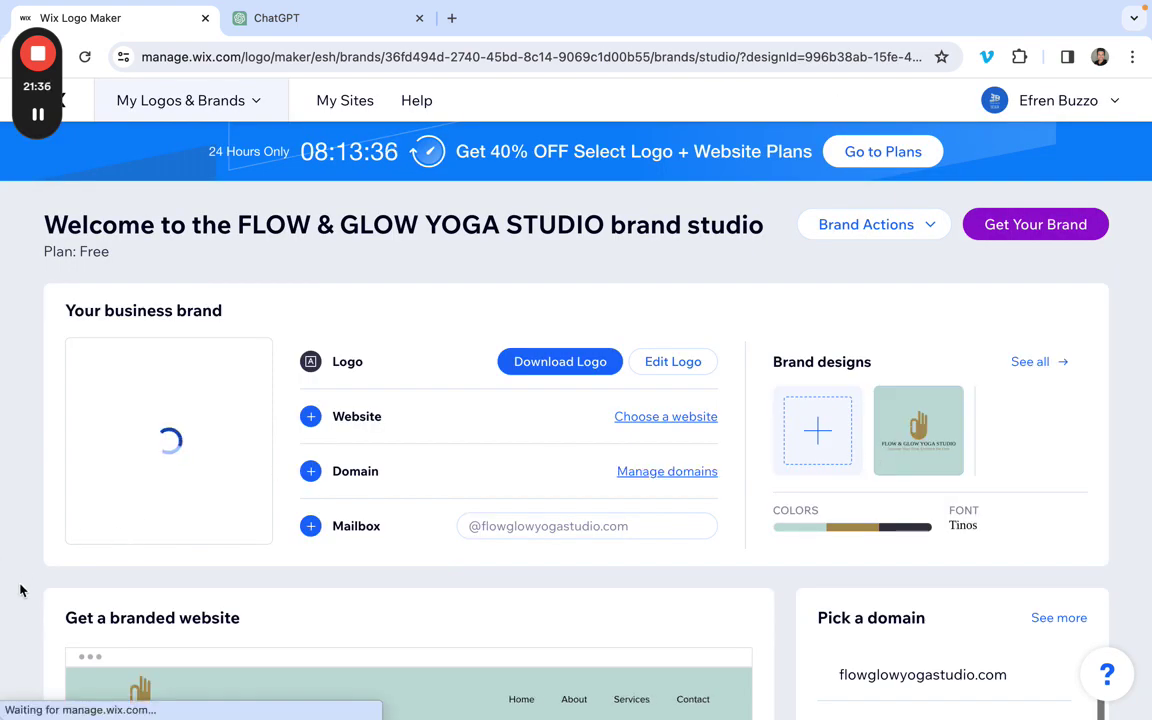
scroll(20, 585, down, 1)
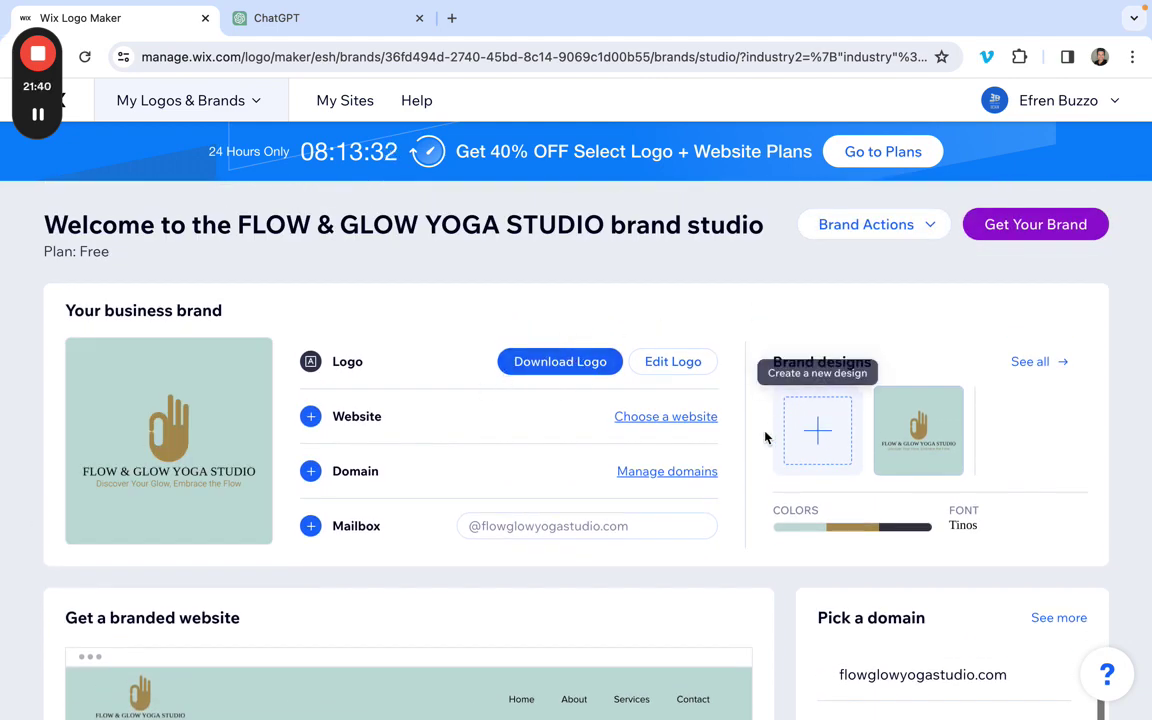
Review the brand studio's branded website mockup, domain suggestions and suggested tasks for the yoga studio
scroll(753, 576, down, 3)
scroll(758, 607, down, 1)
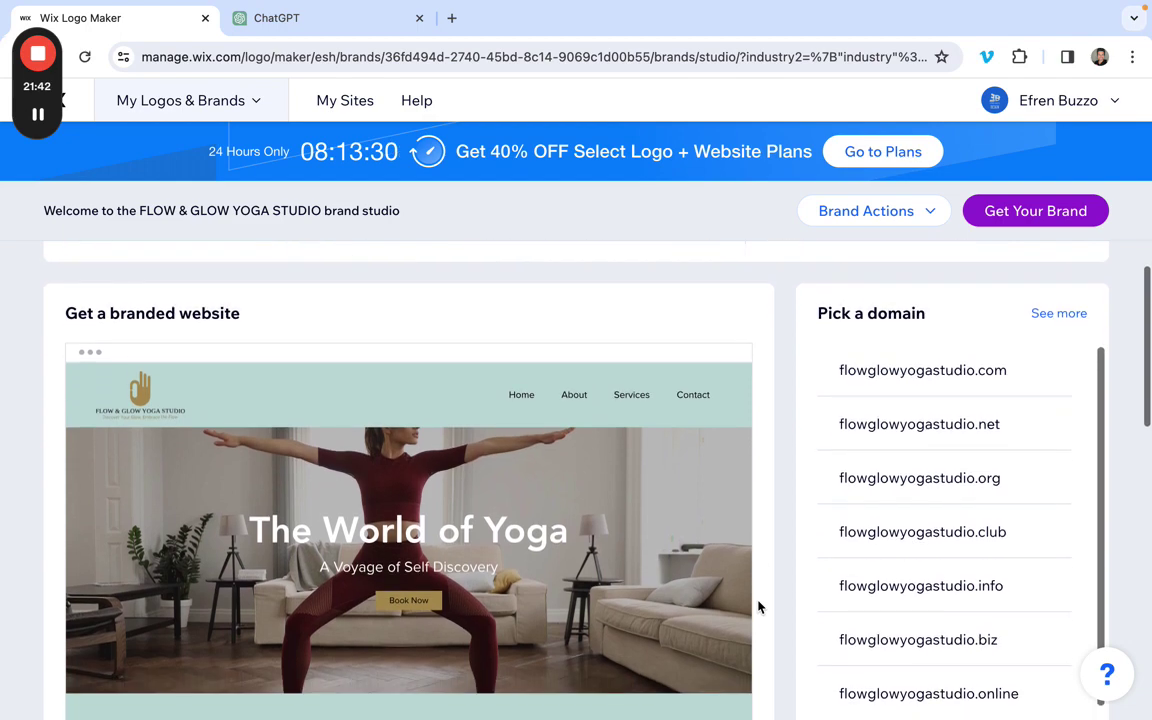
scroll(763, 591, down, 1)
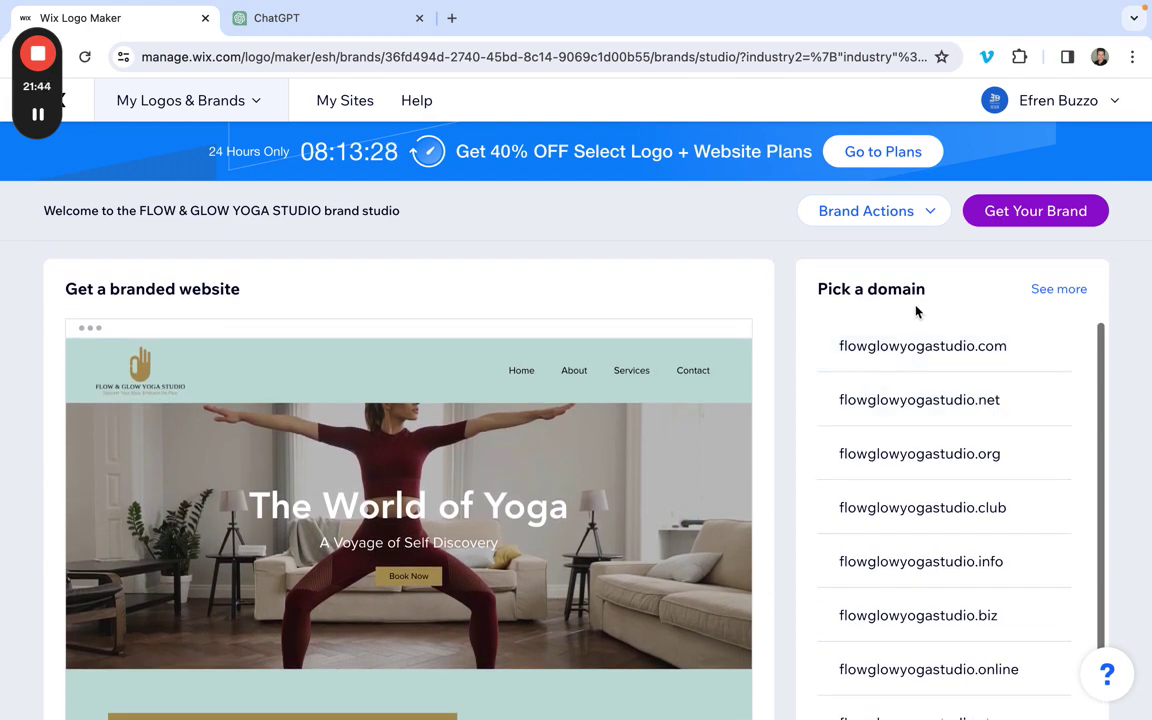
mouse_move(699, 535)
scroll(330, 500, down, 1)
scroll(396, 519, down, 4)
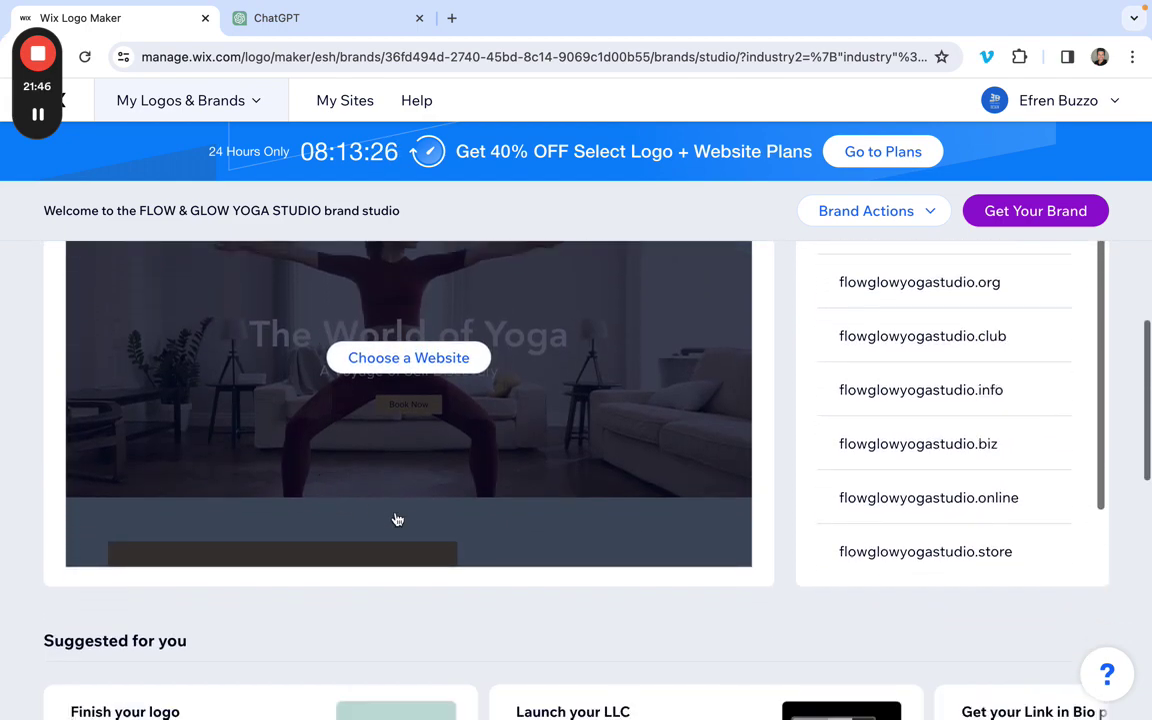
scroll(430, 520, down, 1)
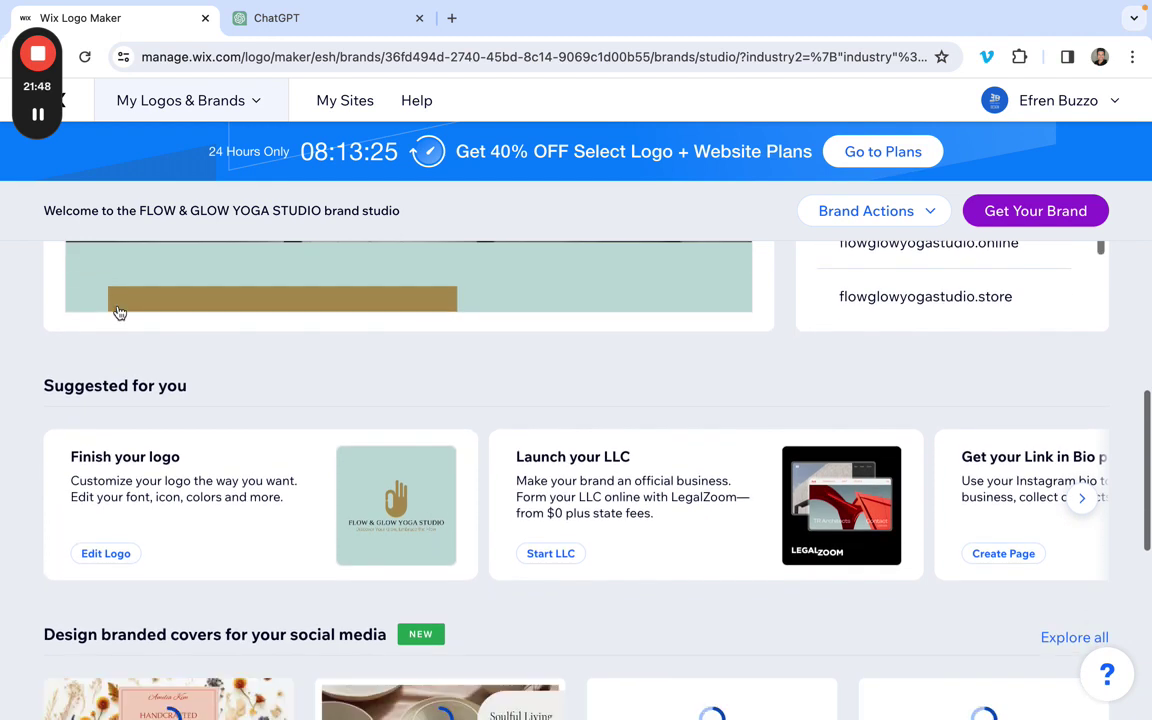
mouse_move(40, 62)
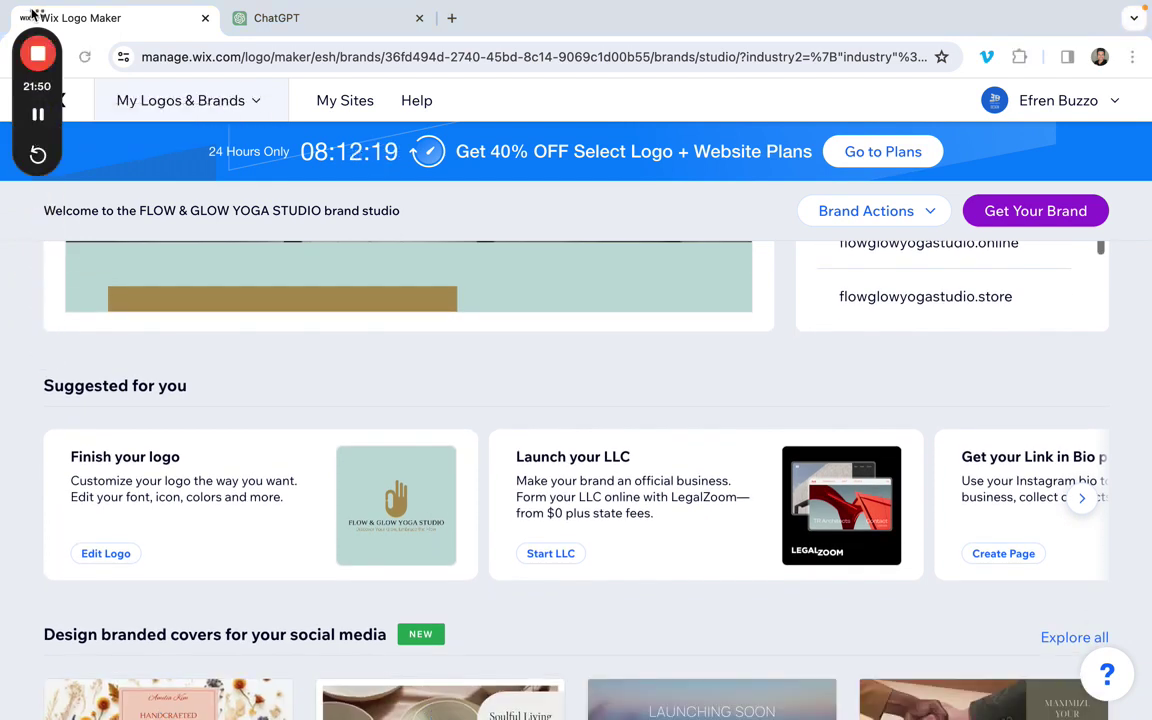
drag(36, 13, 26, 316)
scroll(397, 416, up, 3)
scroll(397, 416, up, 4)
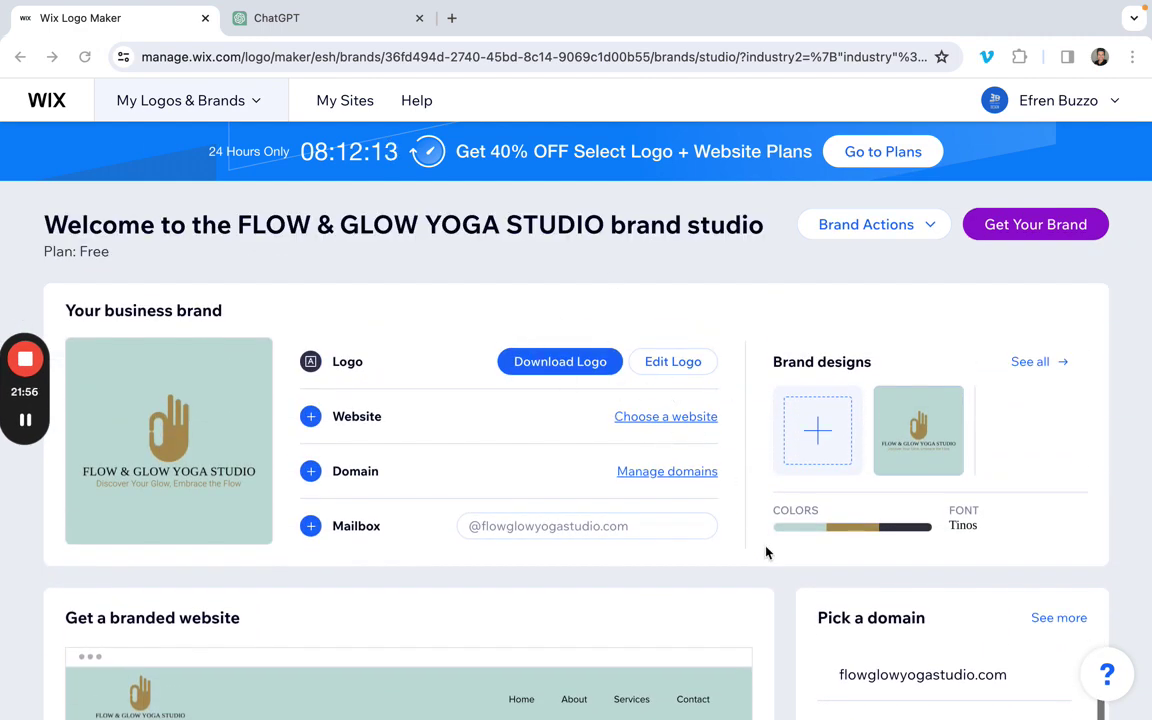
Examine the social media covers, social posts, branded business cards and merchandise mockups offered in the brand studio
scroll(766, 572, down, 6)
scroll(767, 572, down, 4)
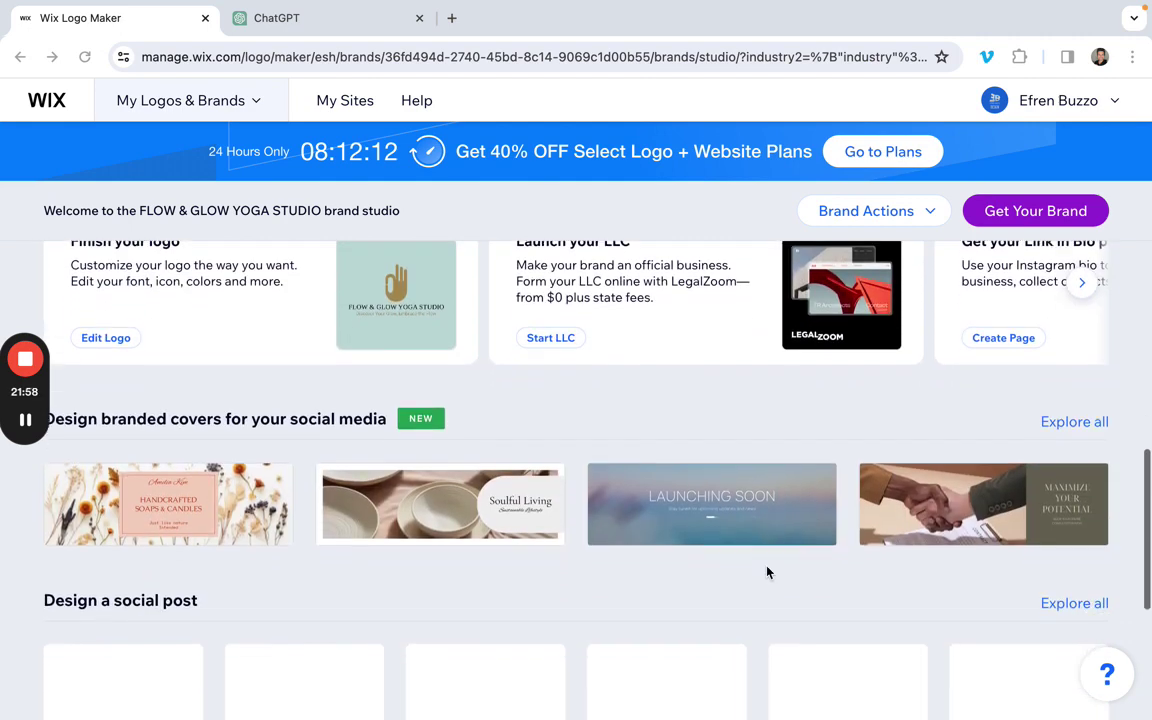
scroll(854, 608, down, 4)
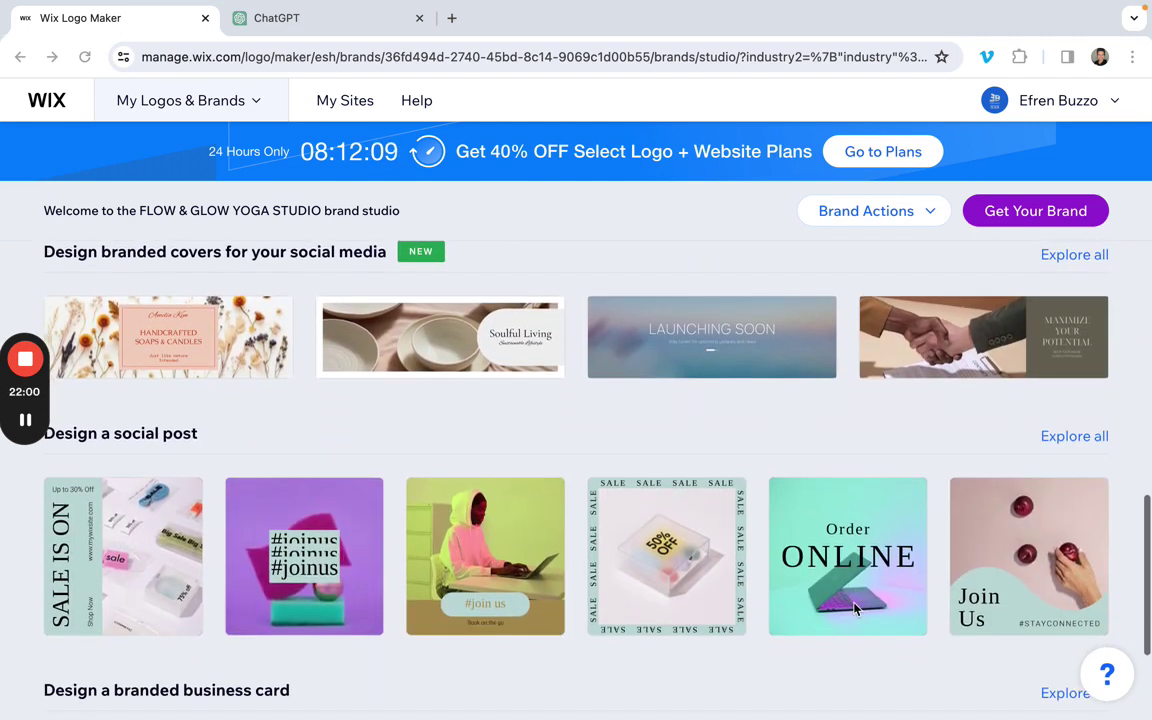
scroll(854, 608, down, 3)
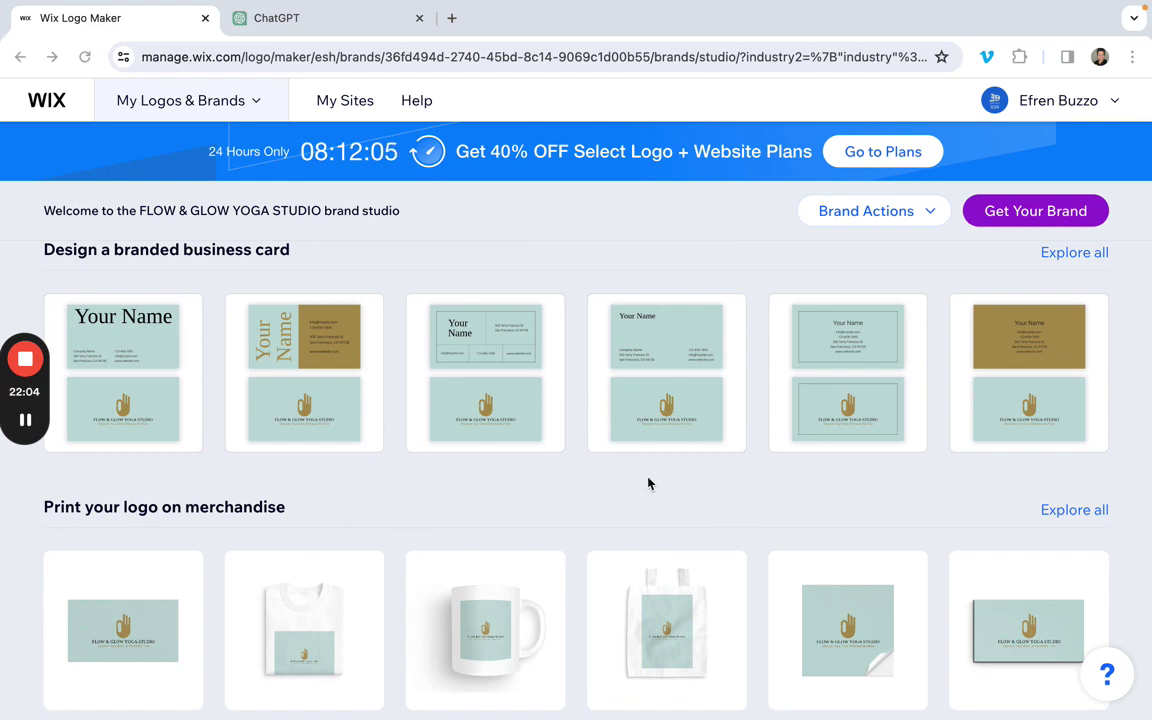
scroll(645, 483, down, 1)
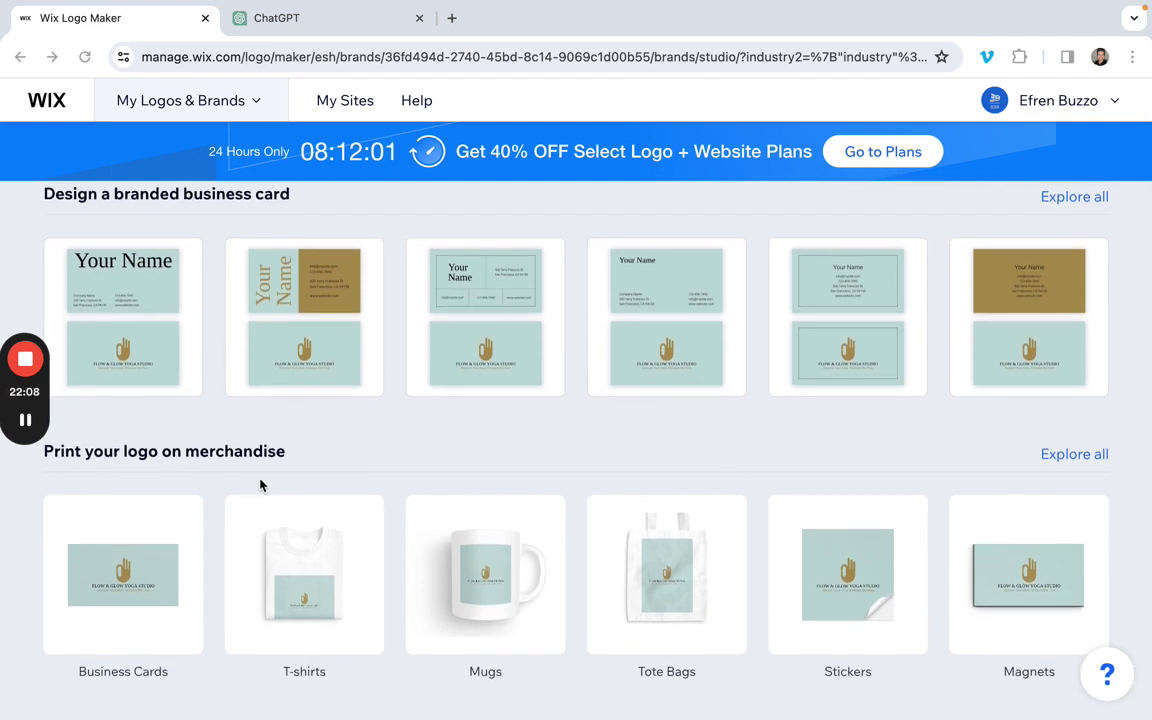
scroll(300, 485, down, 1)
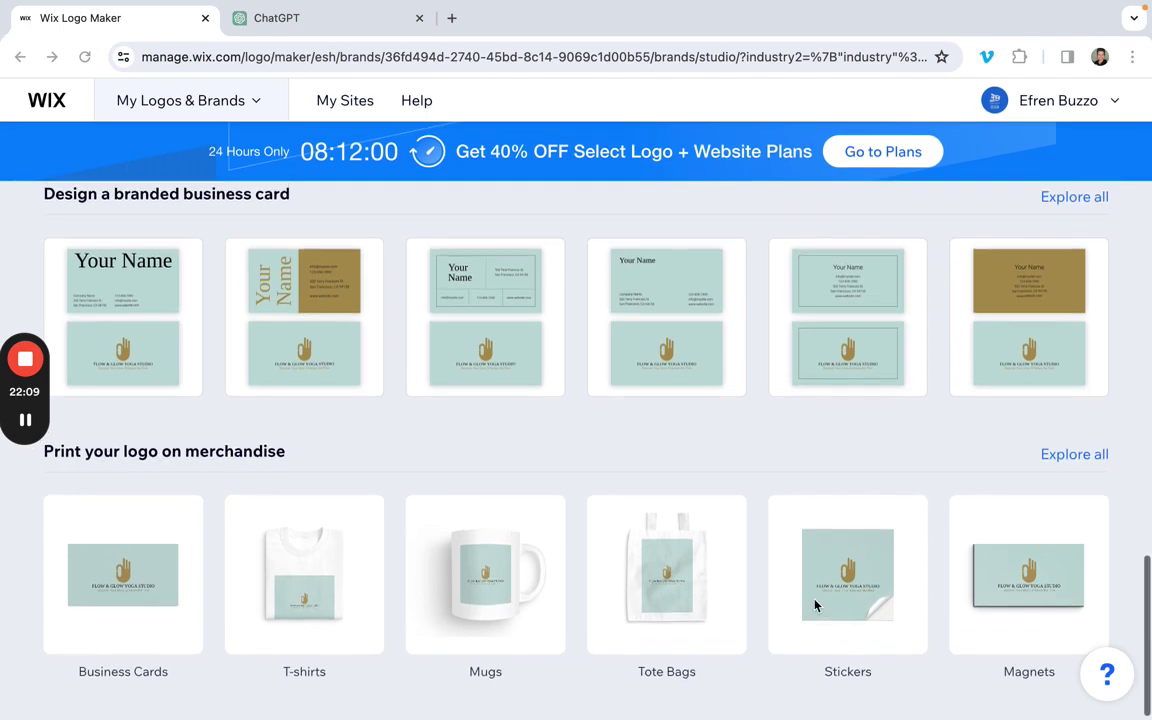
scroll(815, 605, up, 3)
scroll(776, 532, up, 5)
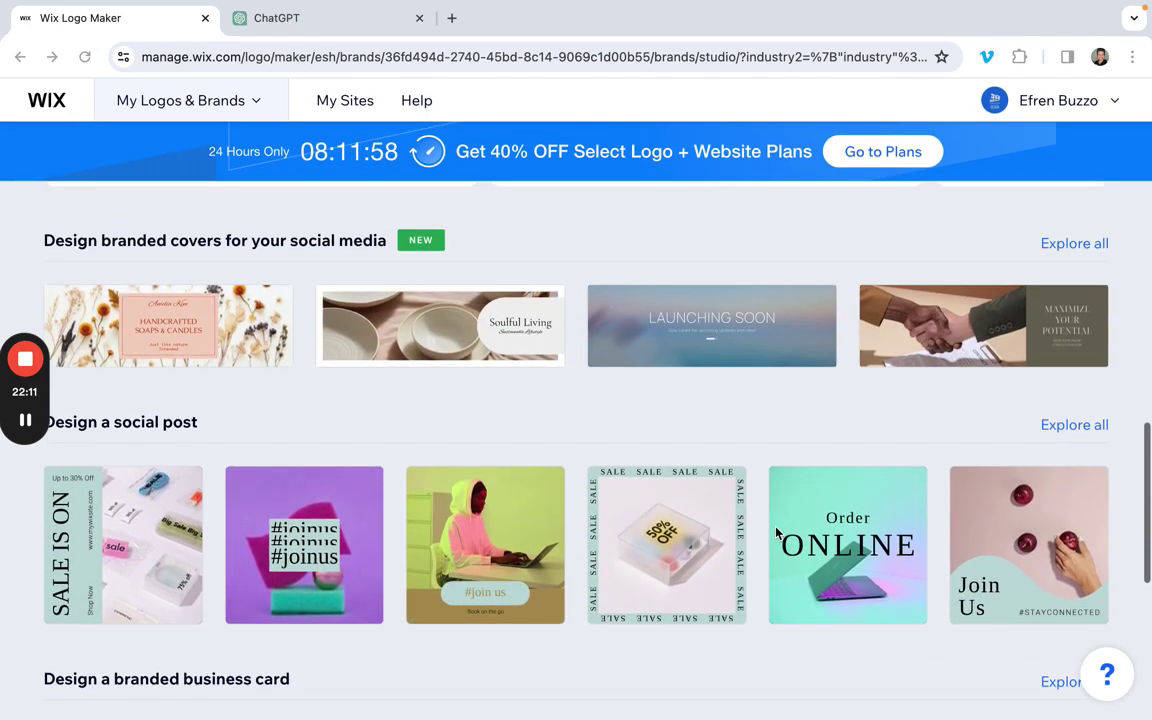
scroll(776, 532, up, 5)
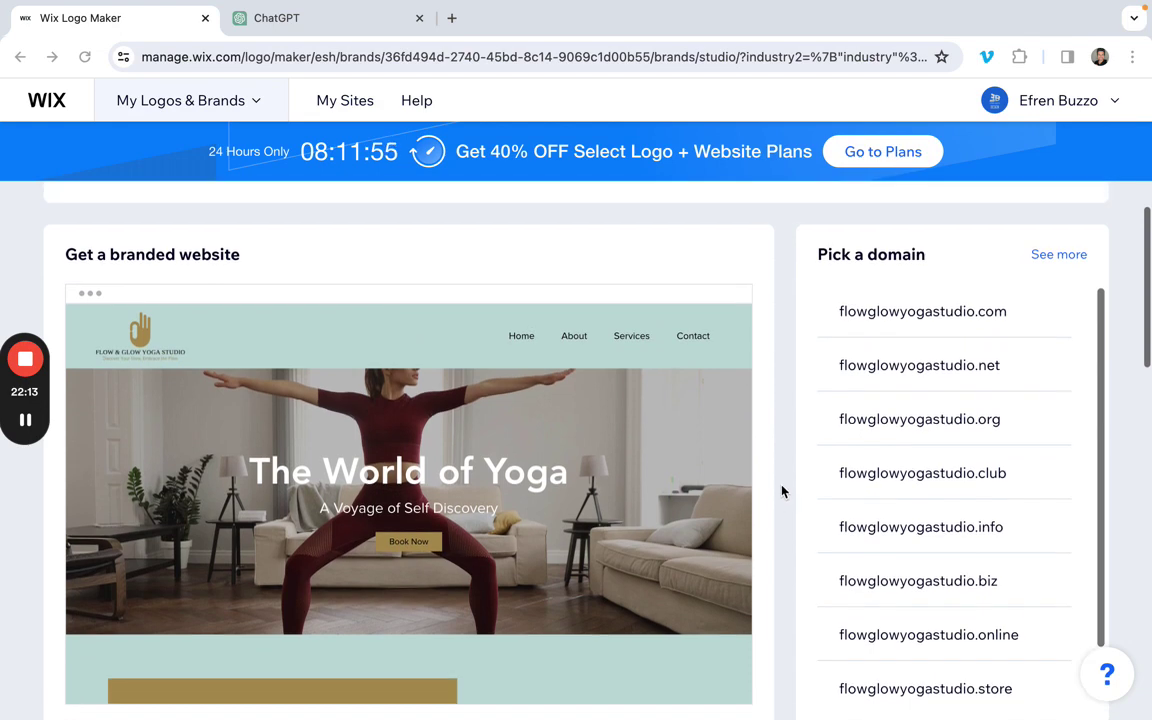
scroll(782, 490, up, 3)
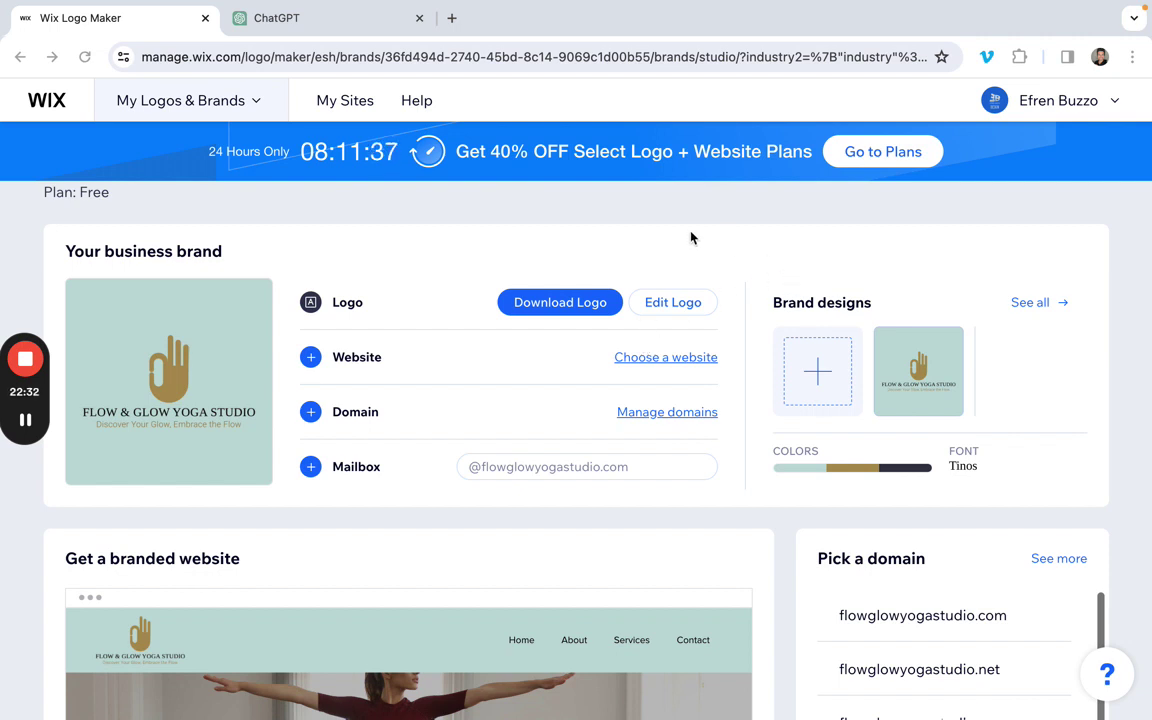
Look at the matching-website offer for the logo download and the available brand actions, returning to the brand overview
click(563, 305)
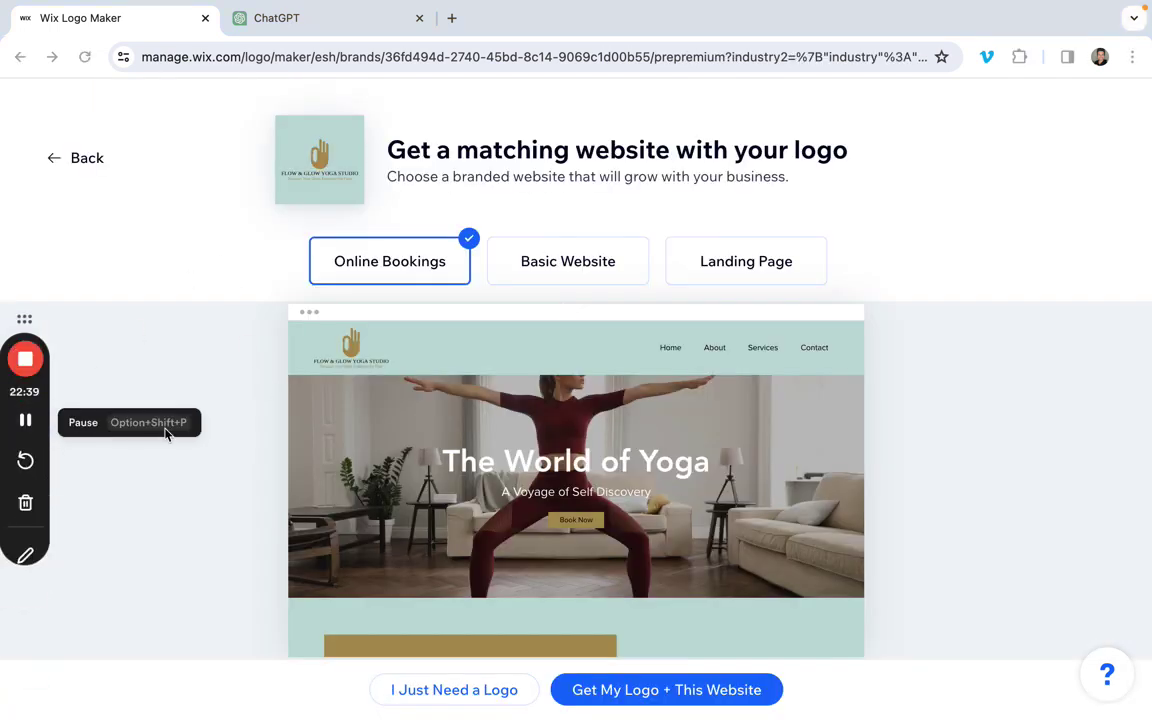
click(54, 160)
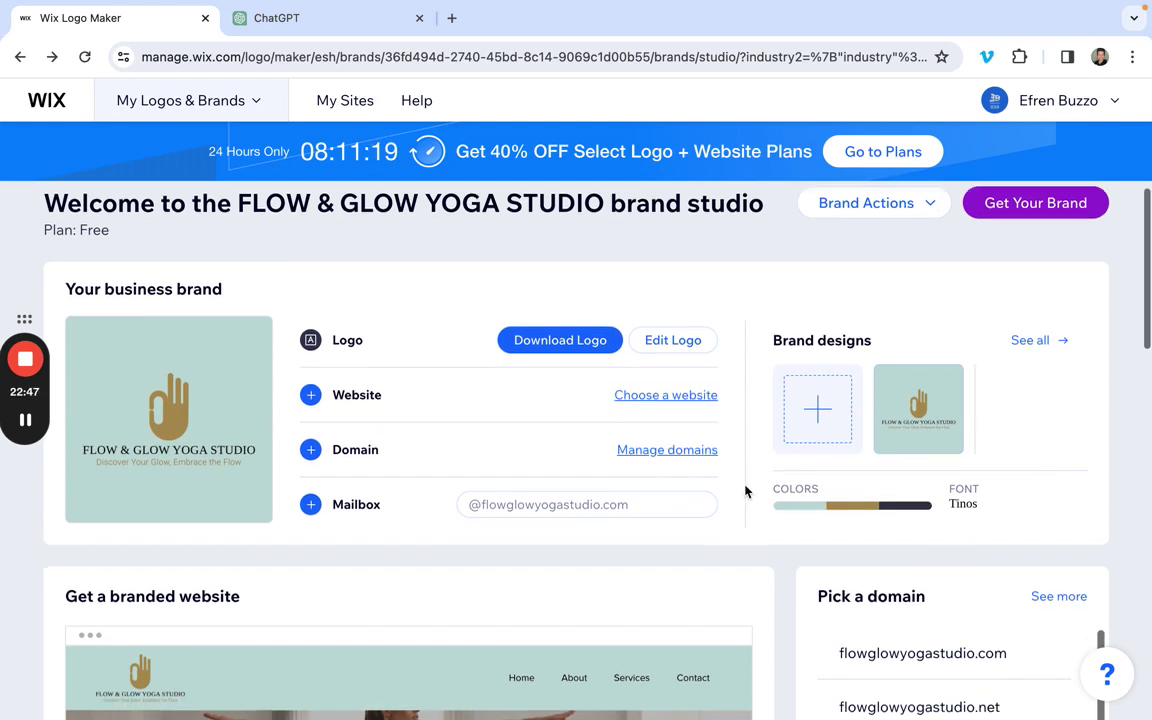
click(930, 225)
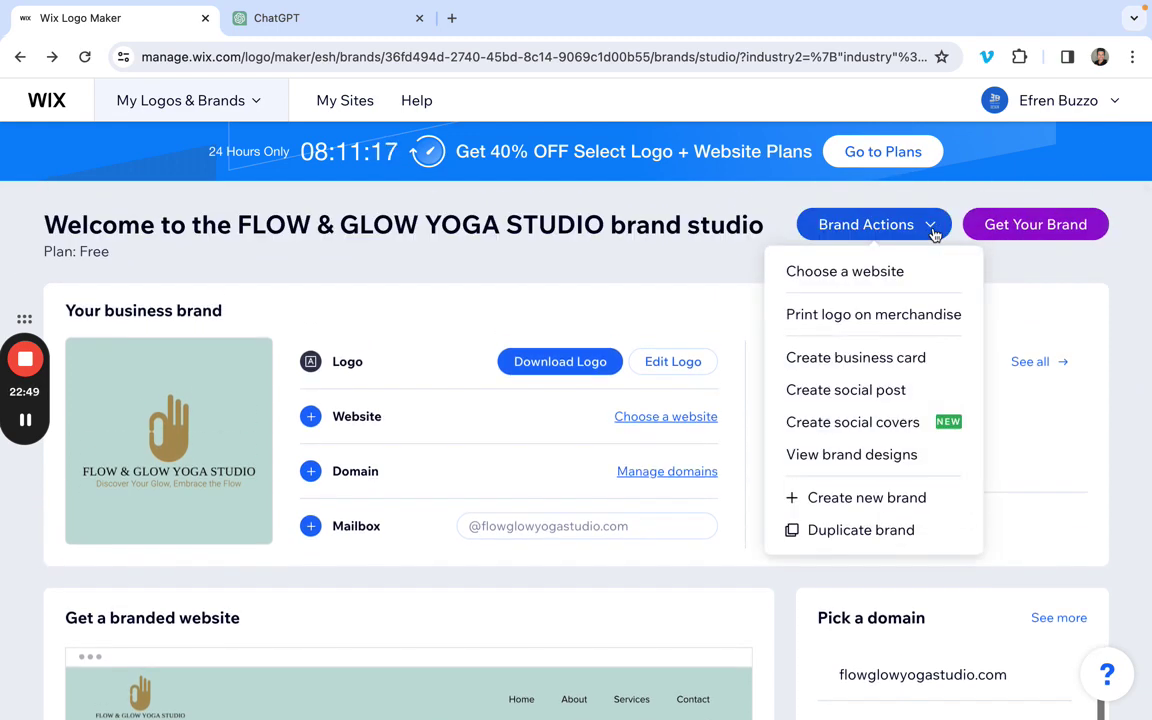
click(712, 200)
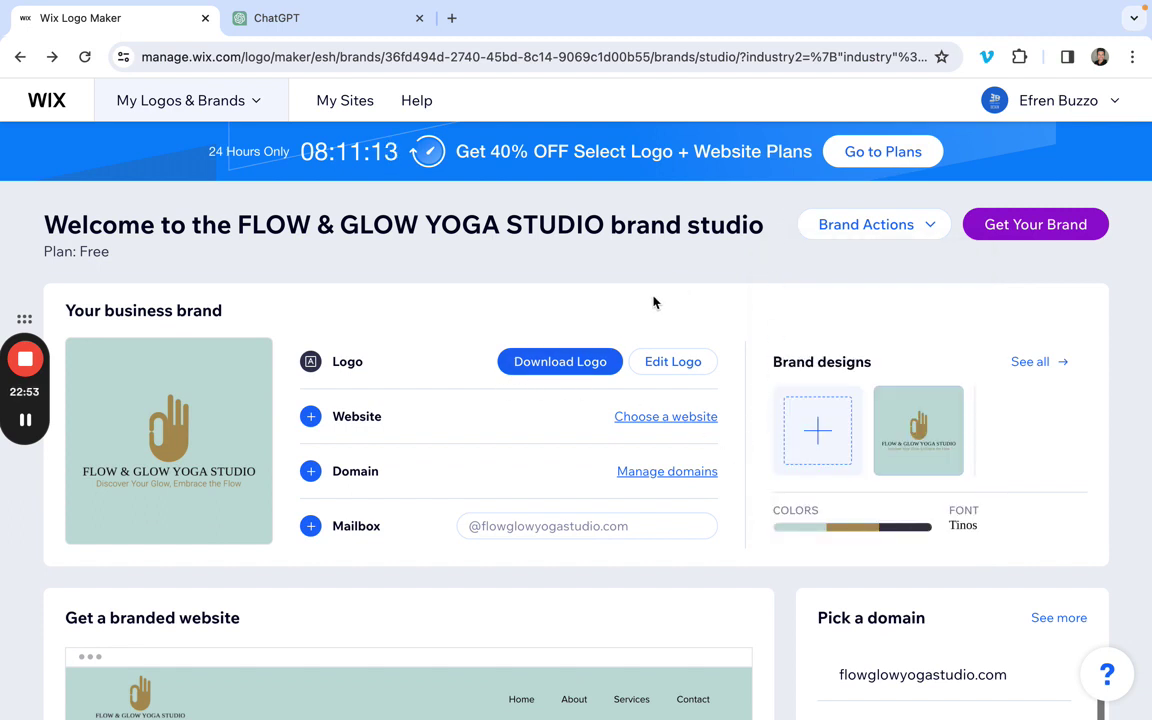
scroll(600, 330, down, 1)
scroll(560, 370, up, 1)
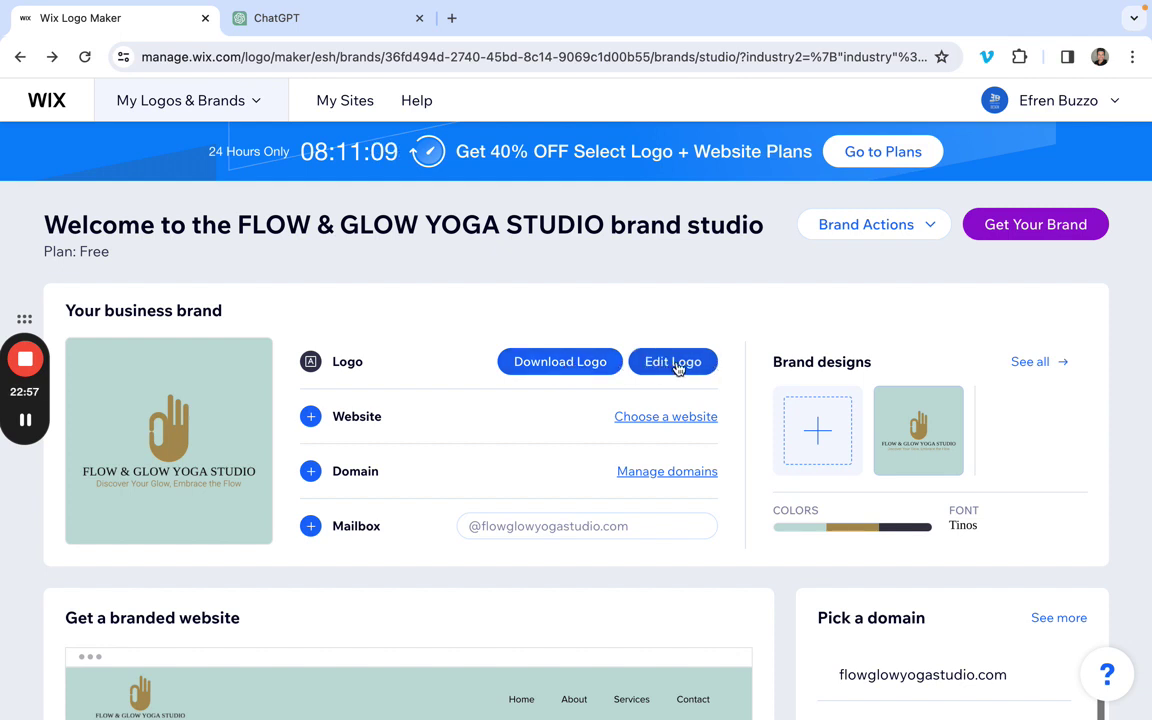
Start the logo download, look through the Online Bookings website preview and continue with only the logo
click(539, 371)
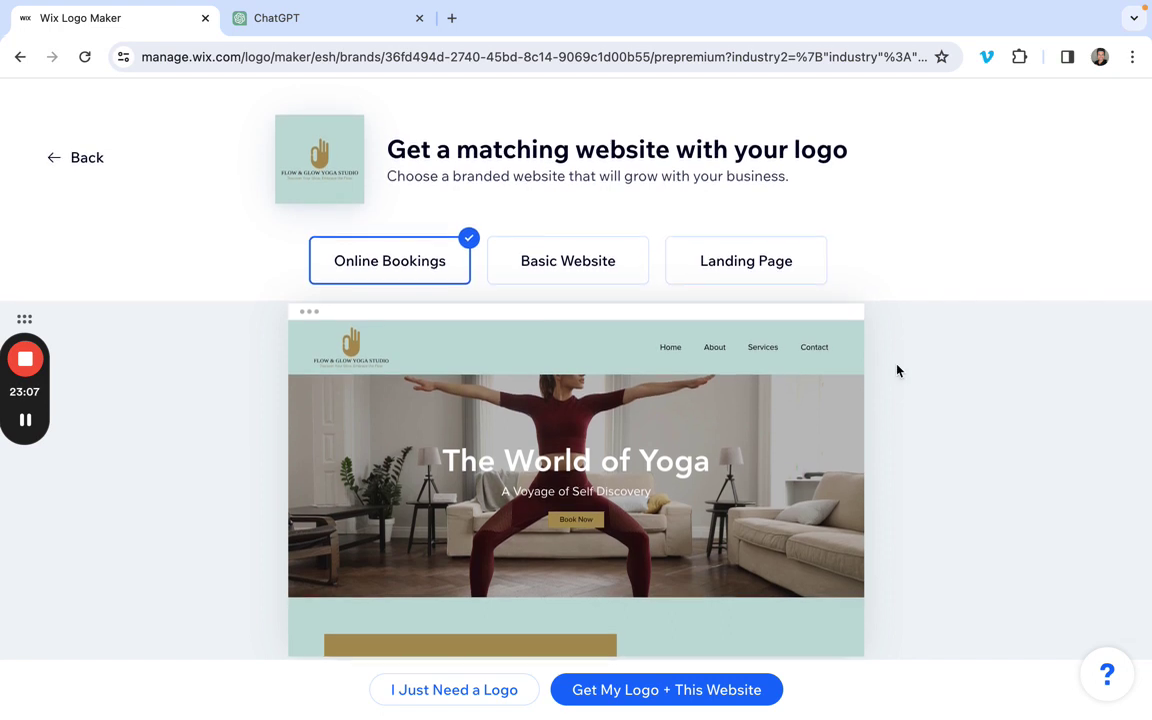
scroll(655, 466, down, 3)
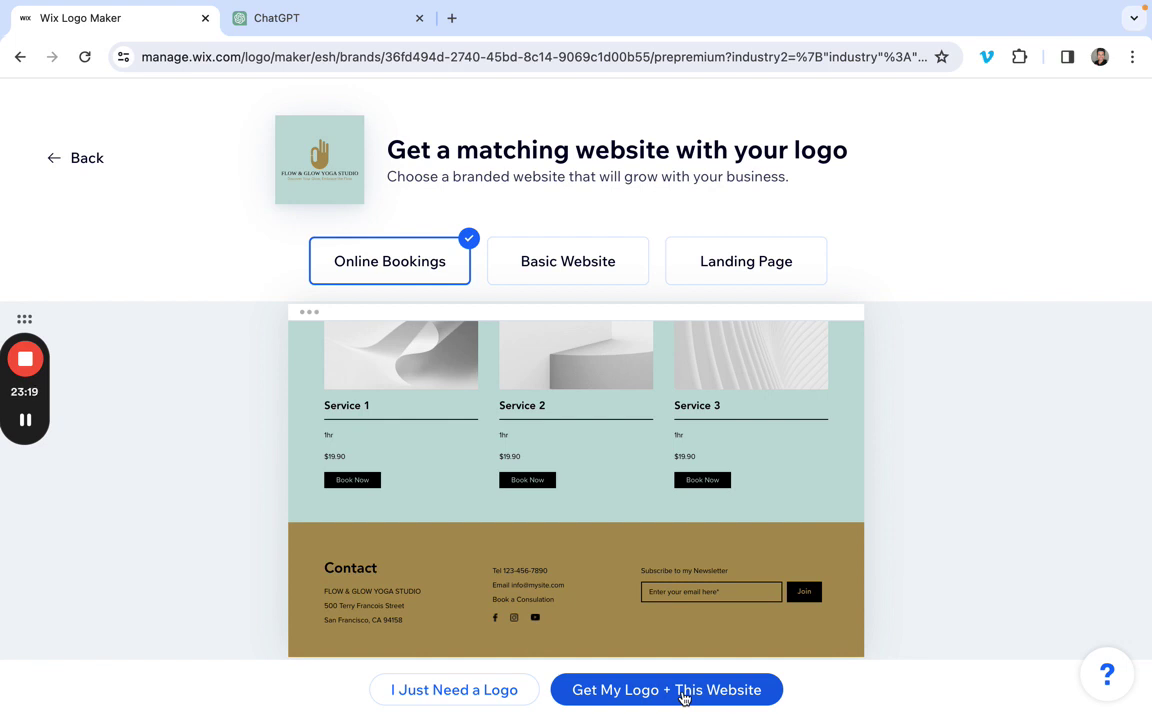
click(448, 692)
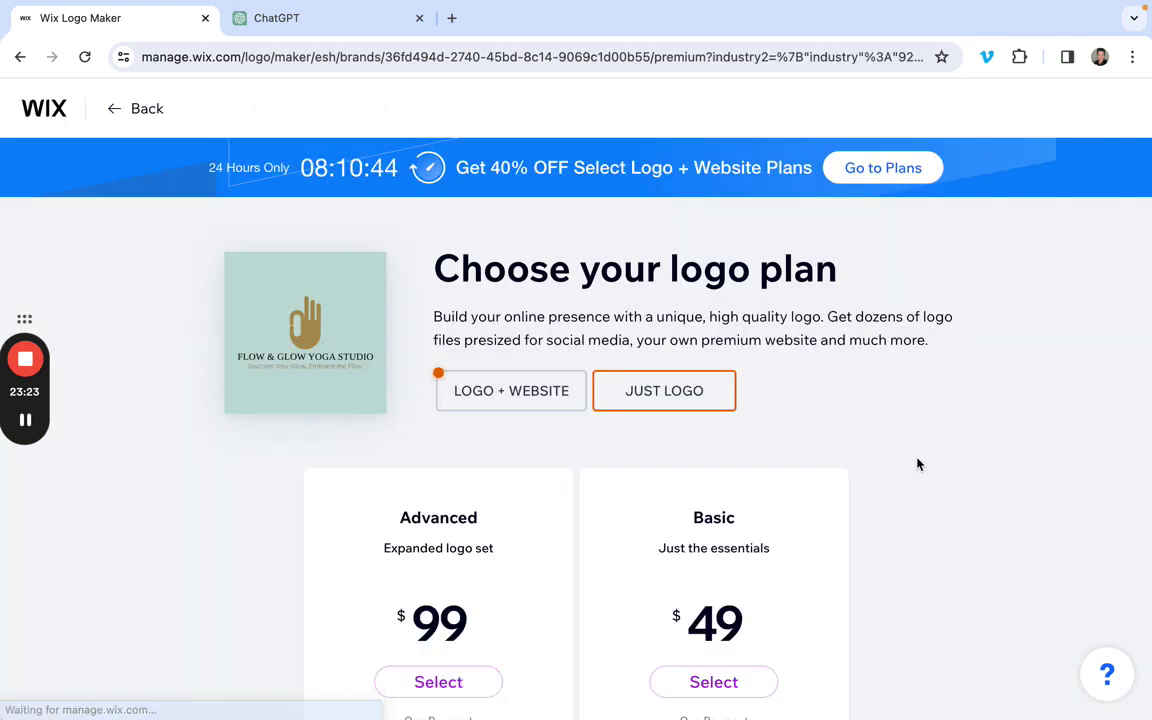
Dismiss the limited-time offer and compare the Advanced and Basic logo plans, including their features, free sample option and FAQ
scroll(918, 464, down, 1)
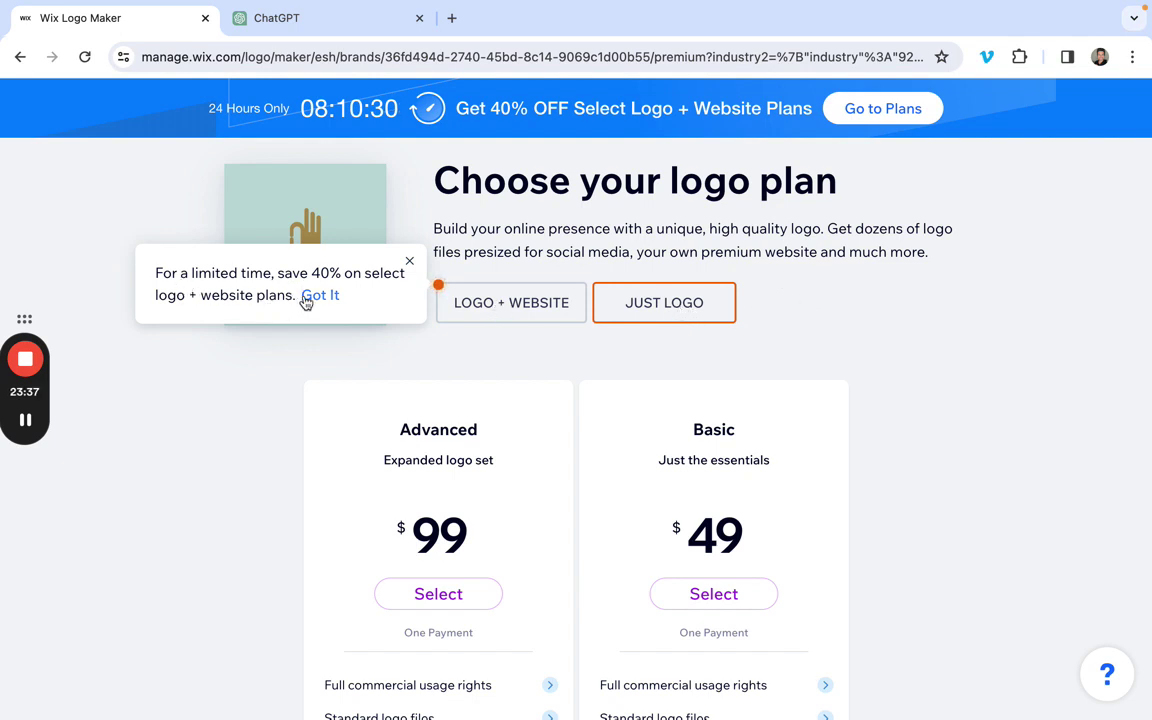
click(408, 262)
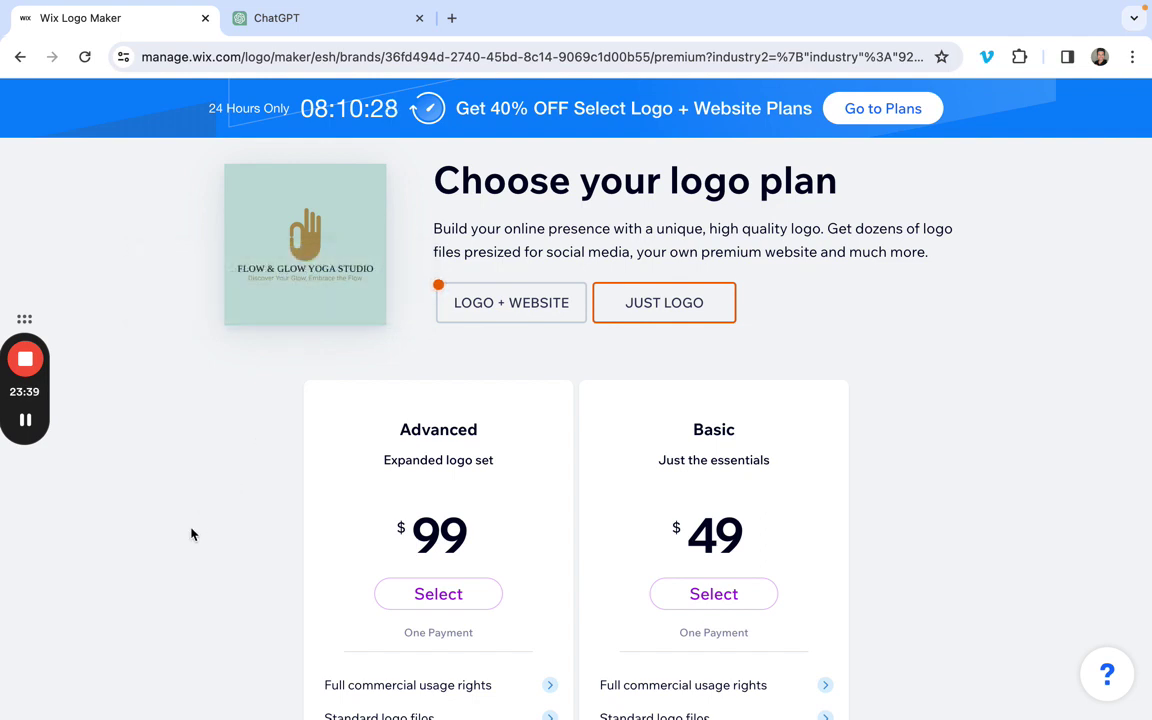
scroll(192, 535, down, 2)
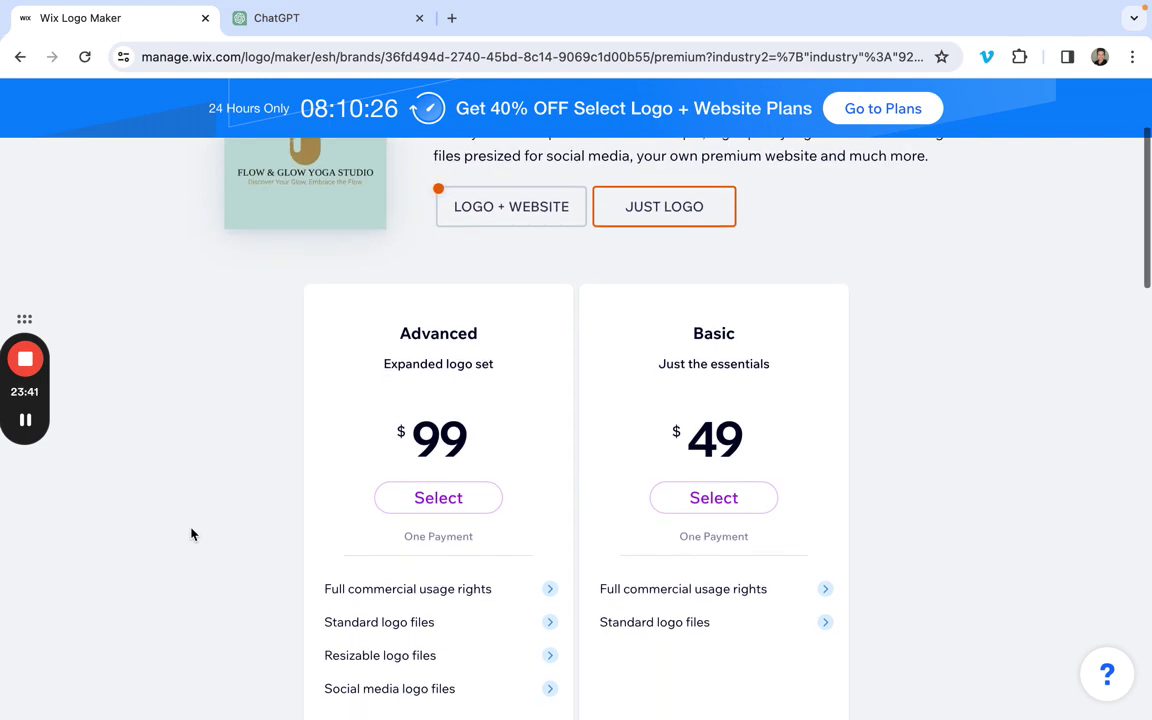
scroll(828, 352, down, 2)
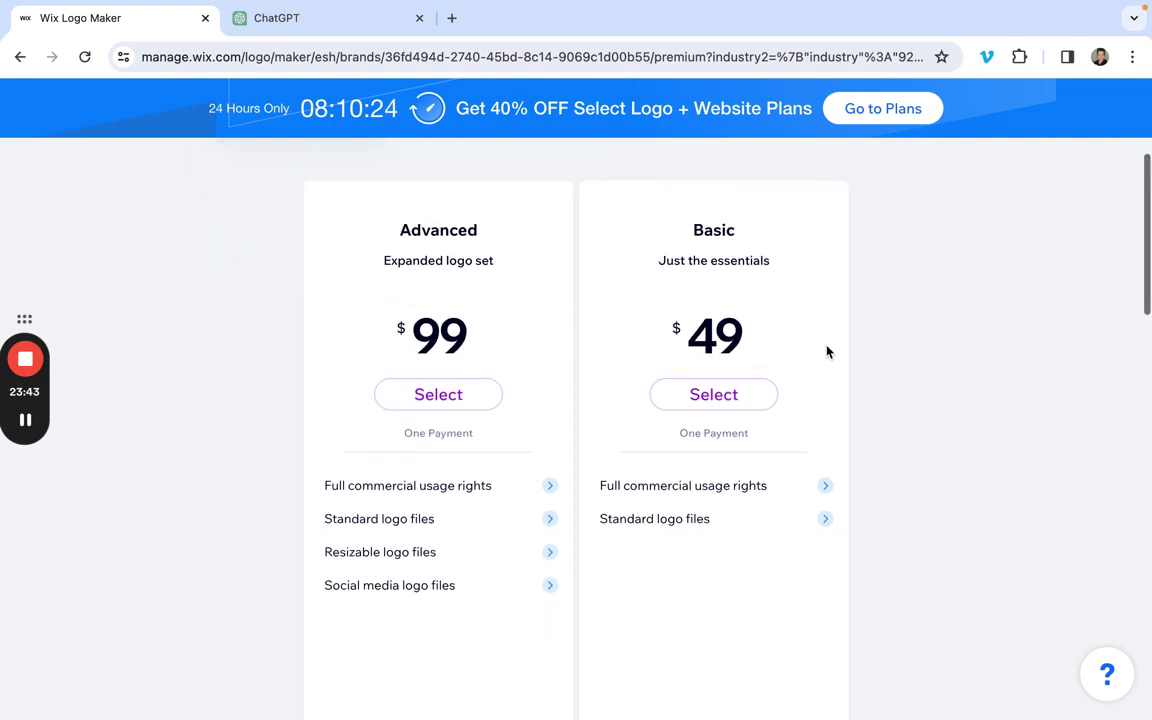
scroll(735, 458, down, 8)
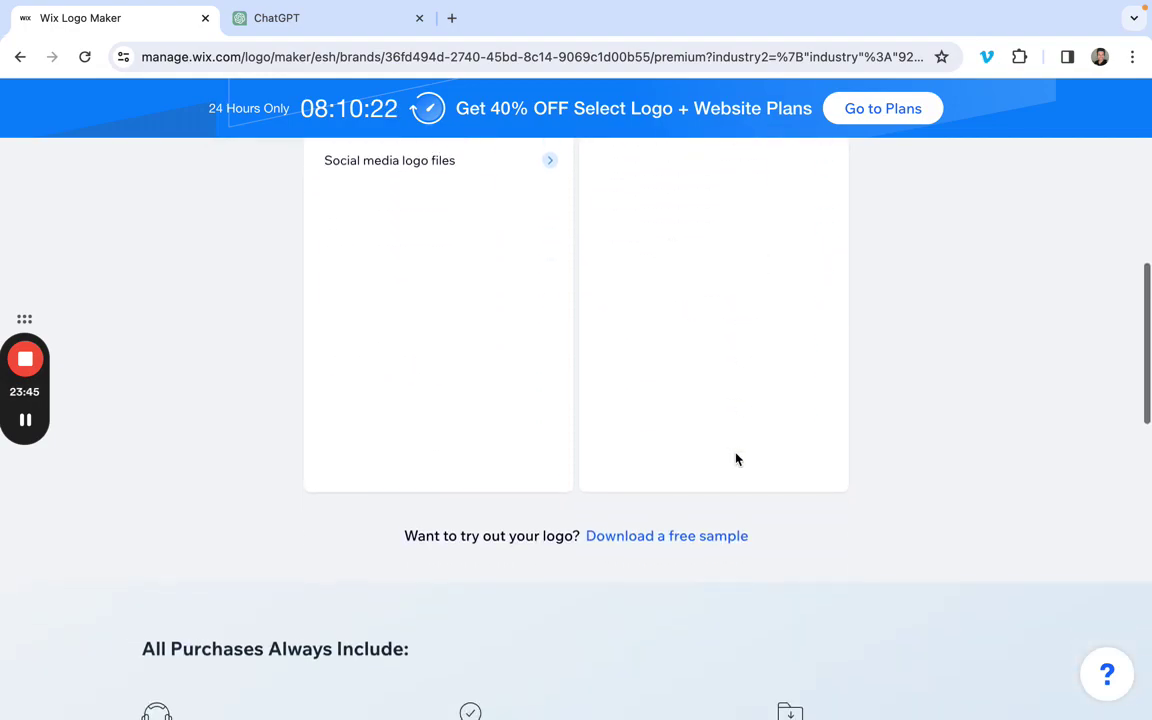
scroll(735, 458, down, 7)
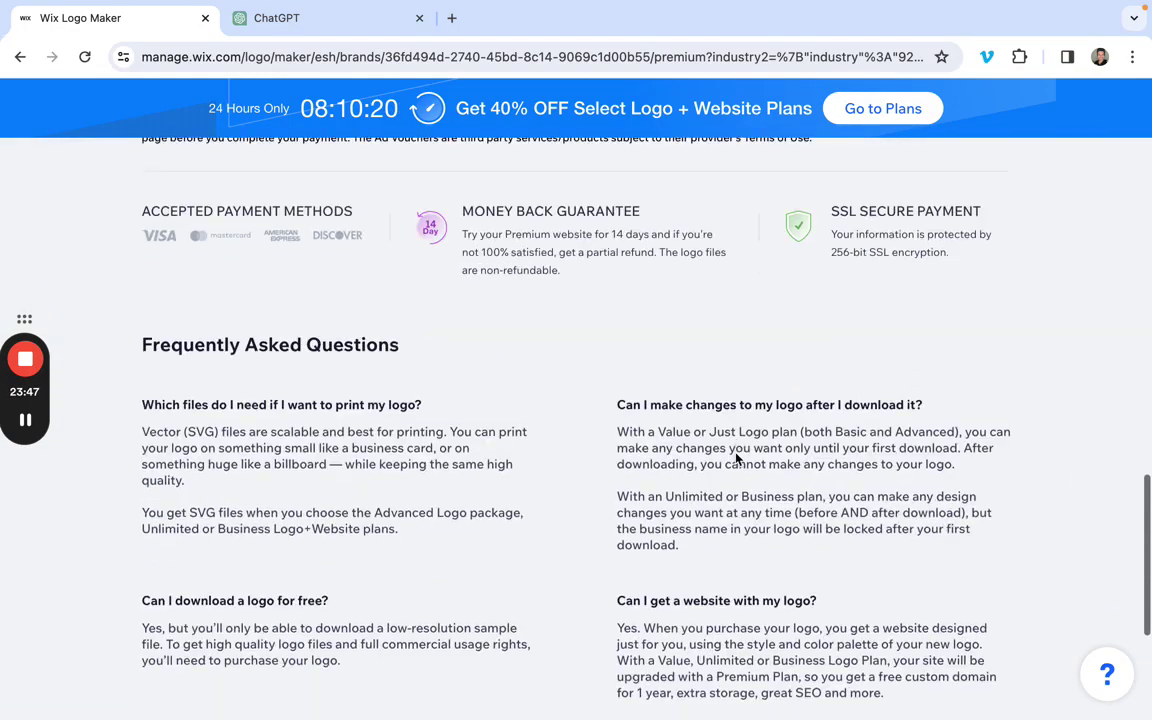
scroll(735, 455, up, 15)
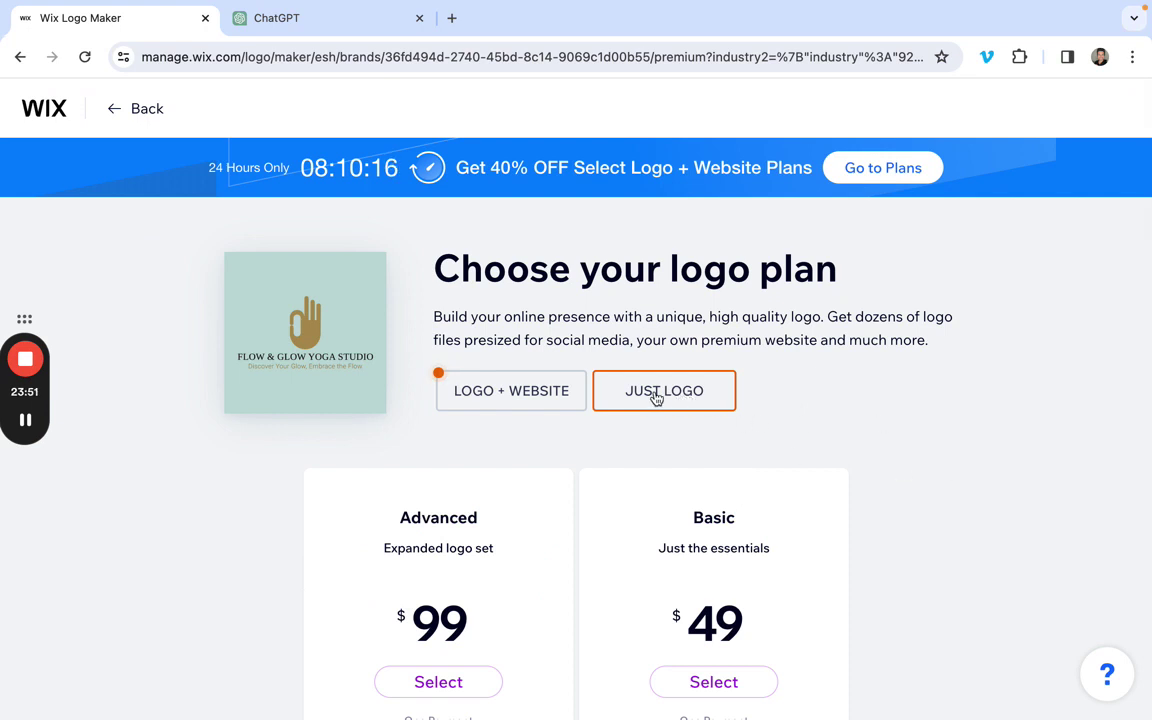
scroll(810, 468, down, 1)
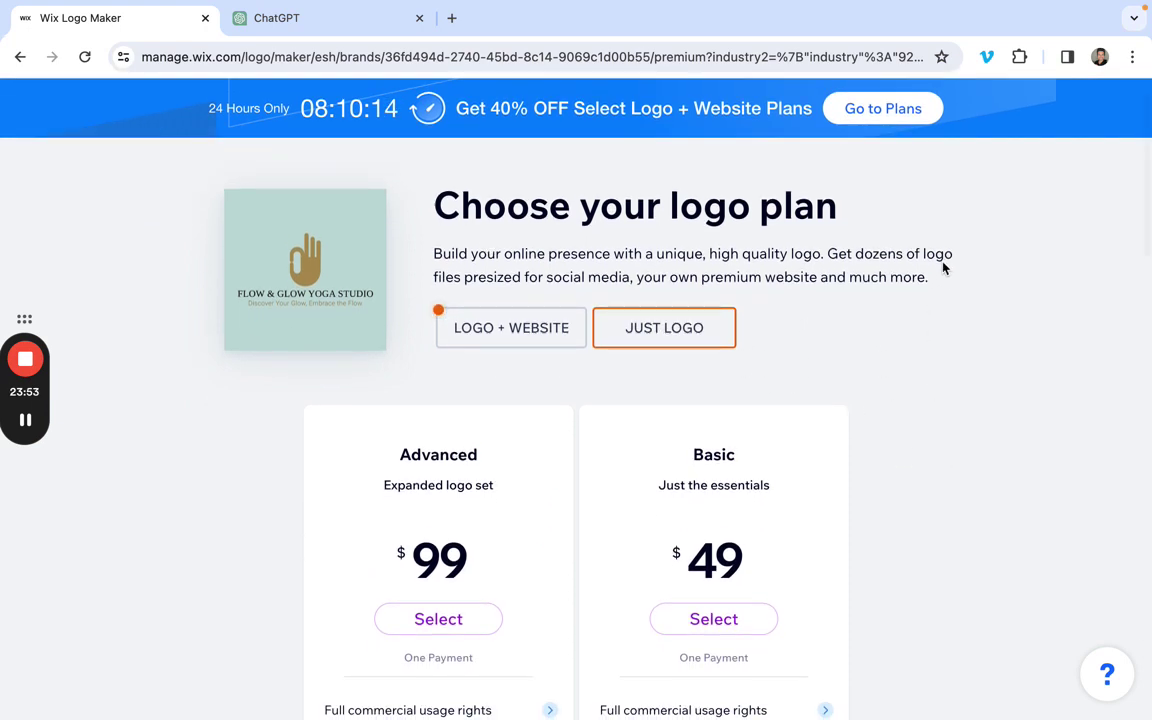
scroll(928, 277, down, 3)
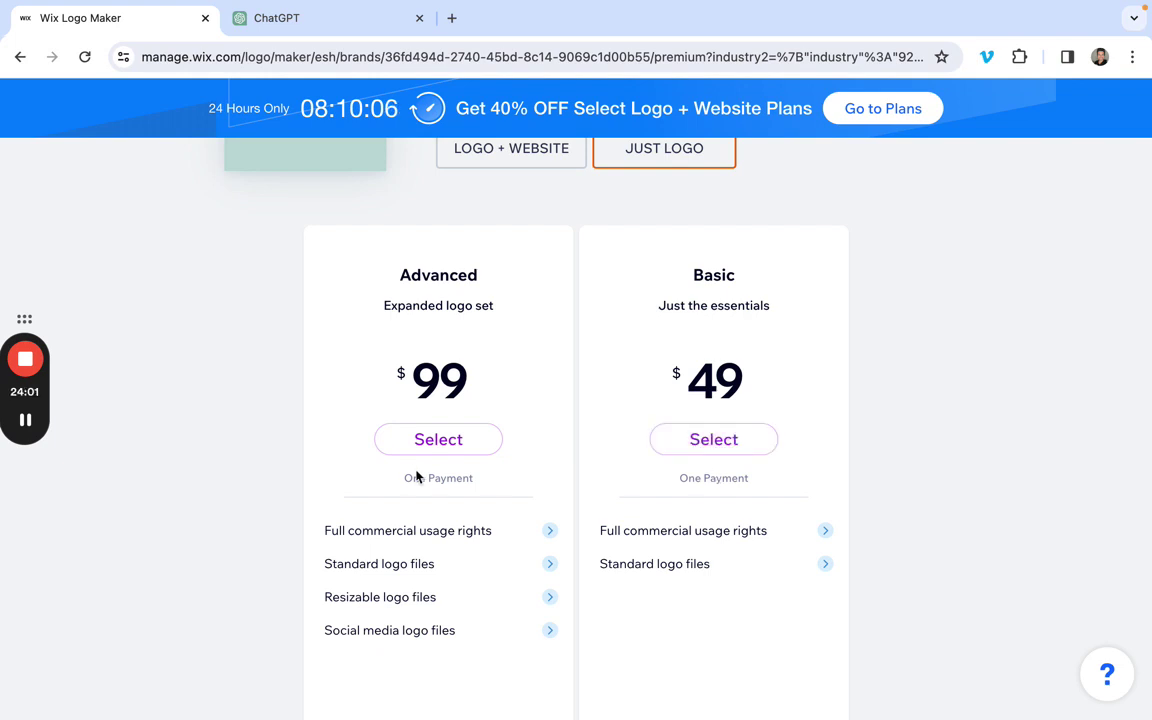
Select the Basic logo plan, dismiss the 40% off brand plan offer and look over the logo plans again
scroll(257, 553, down, 1)
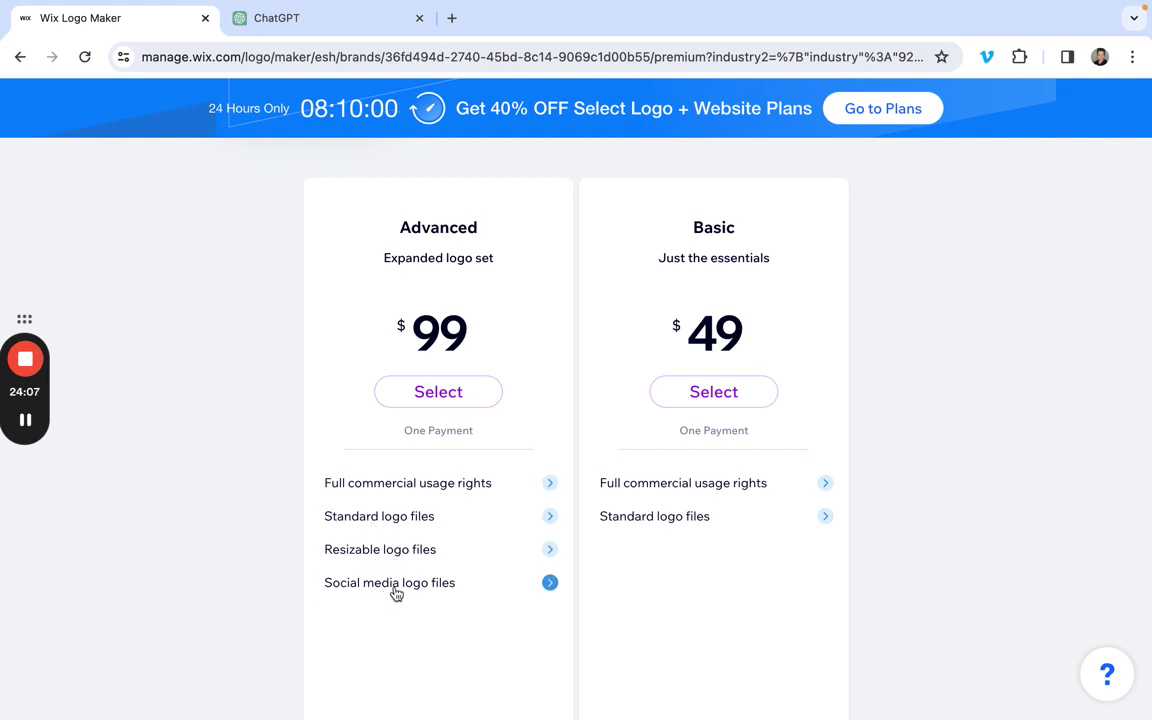
click(703, 394)
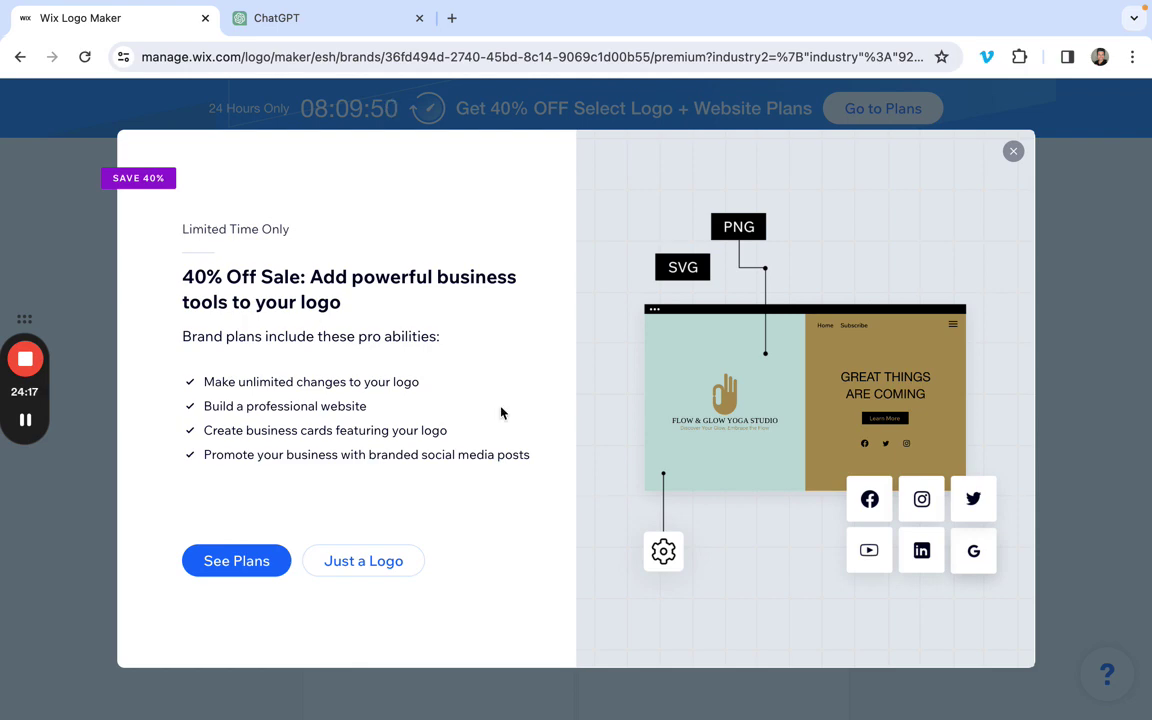
click(1014, 152)
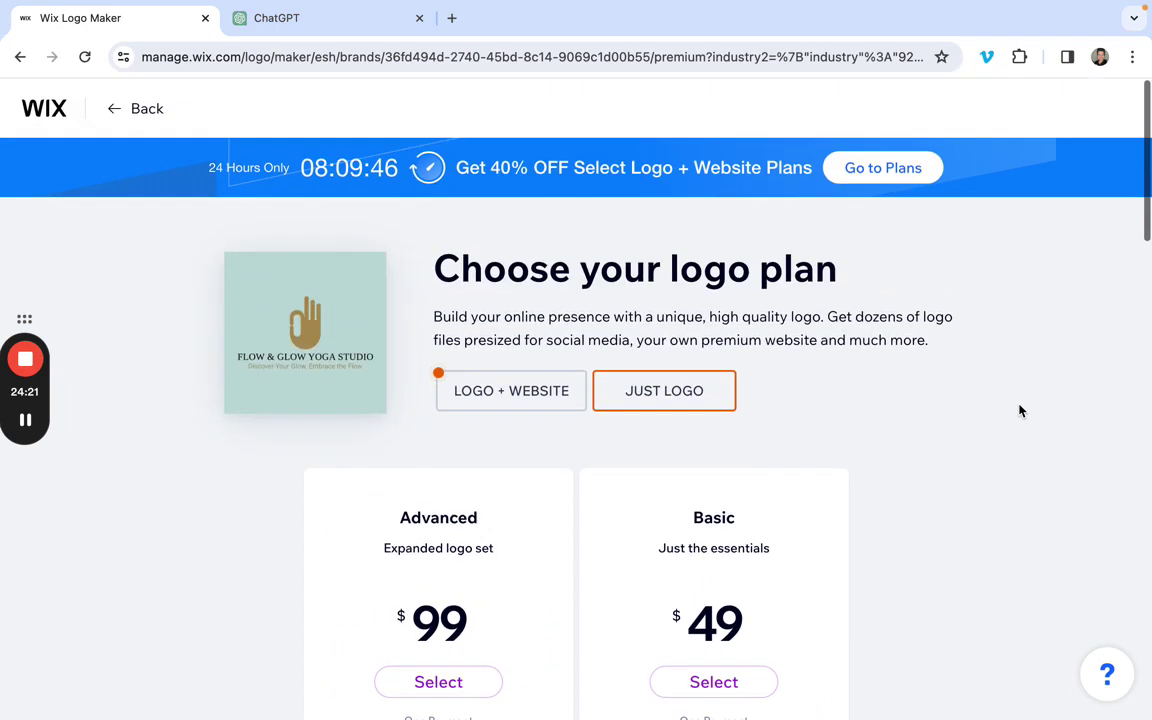
scroll(1020, 410, down, 5)
scroll(1020, 410, up, 5)
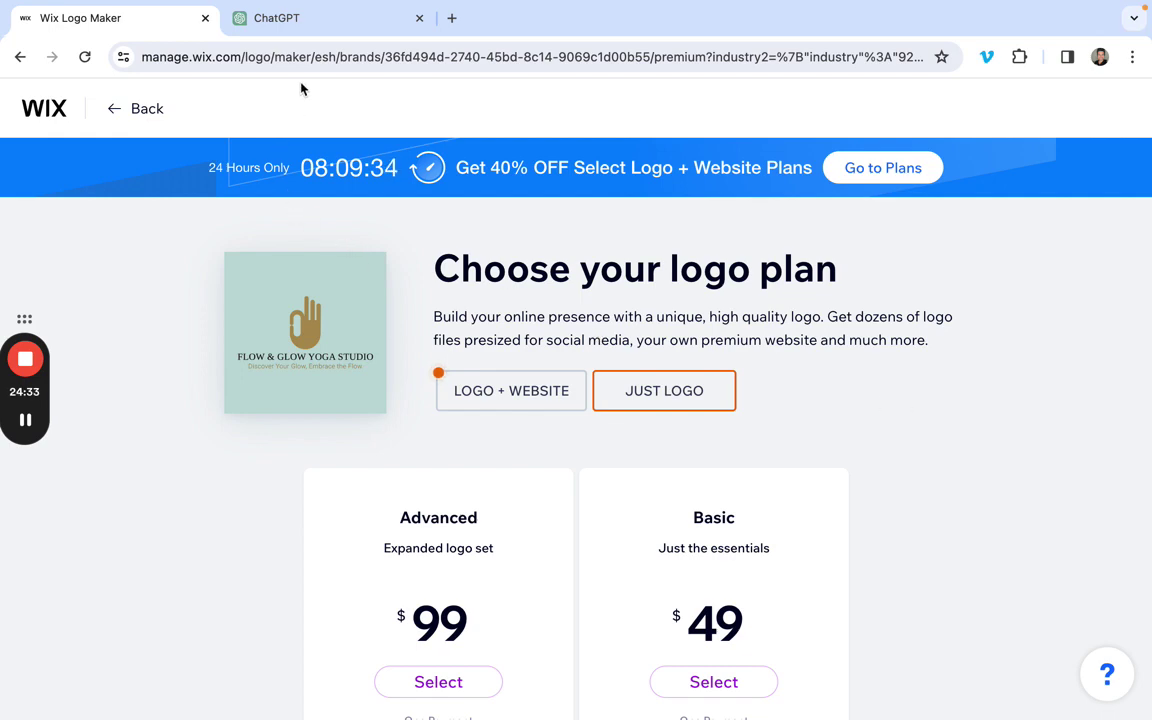
Close the ChatGPT page, keeping only the Wix Logo Maker plan page open
click(300, 22)
click(110, 18)
click(419, 18)
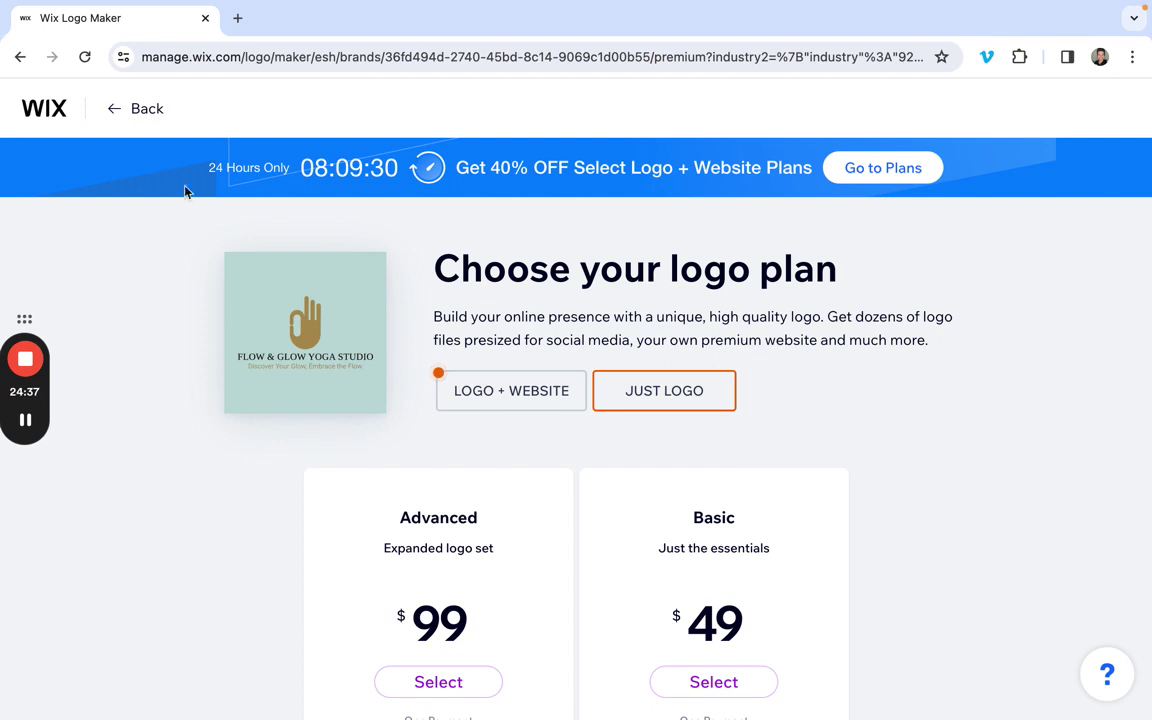
scroll(892, 524, down, 3)
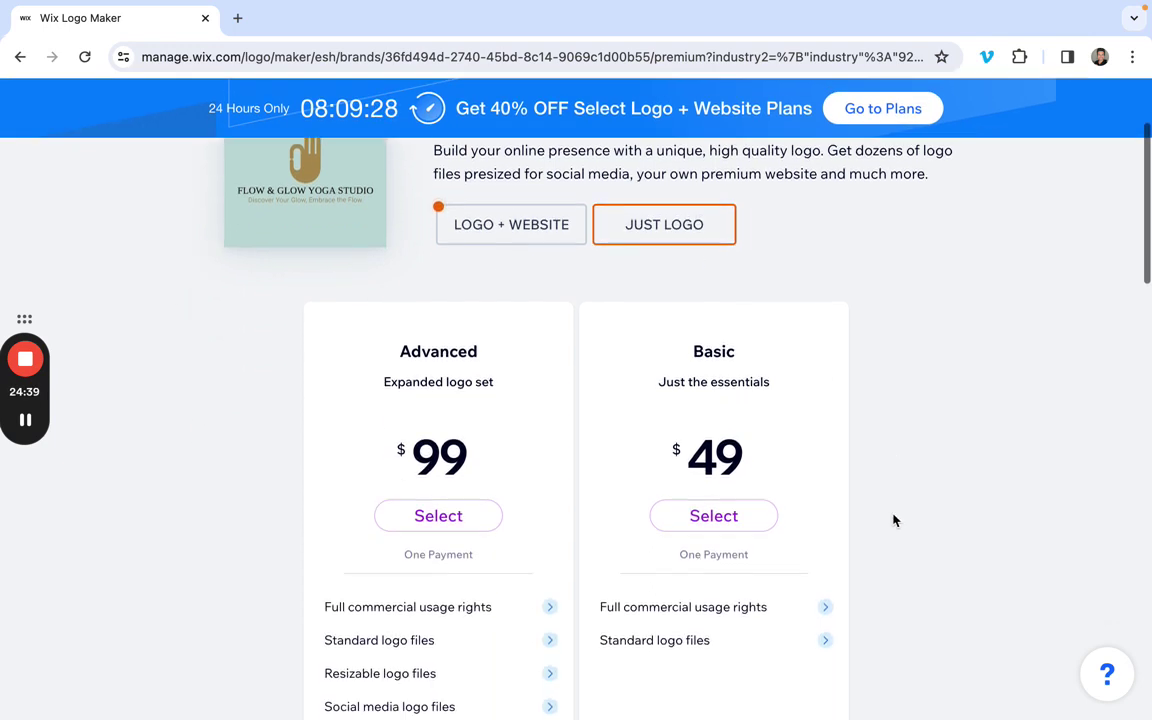
scroll(240, 502, up, 3)
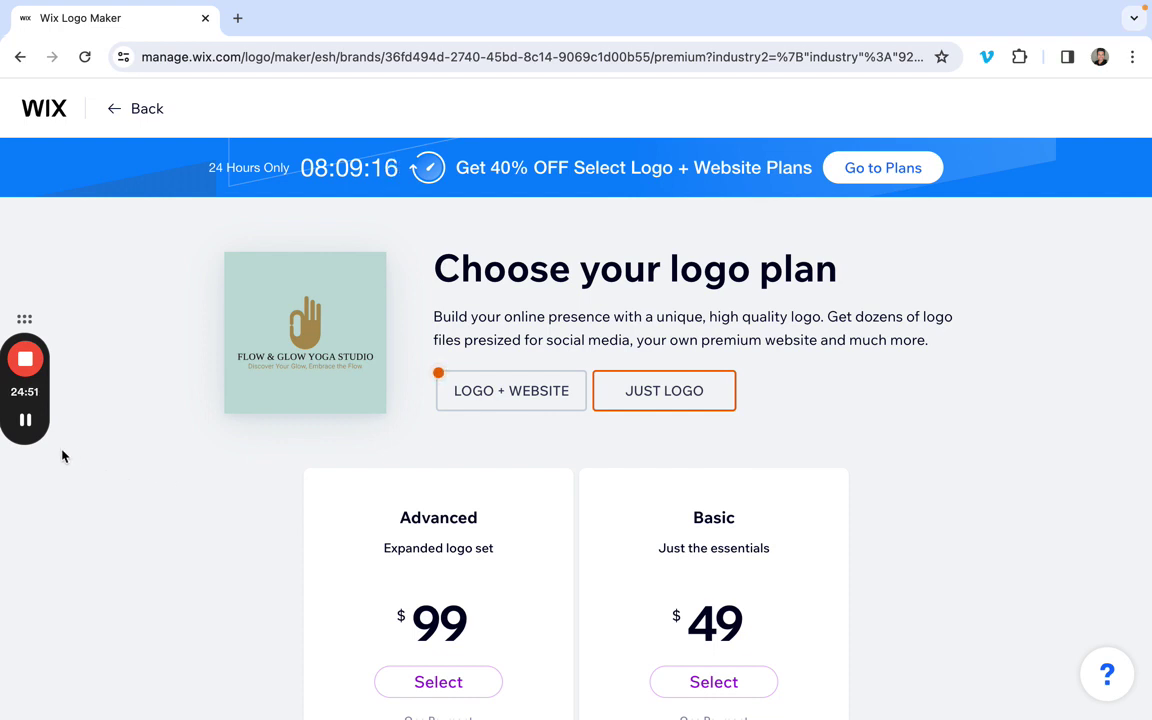
drag(24, 319, 84, 285)
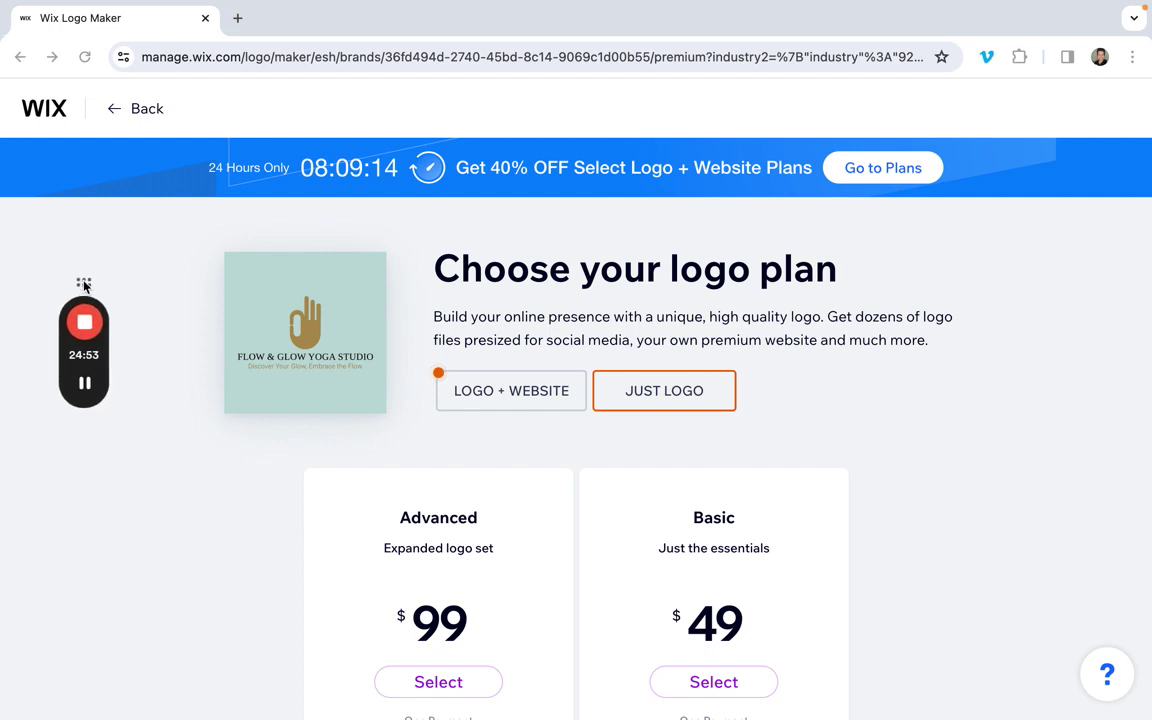